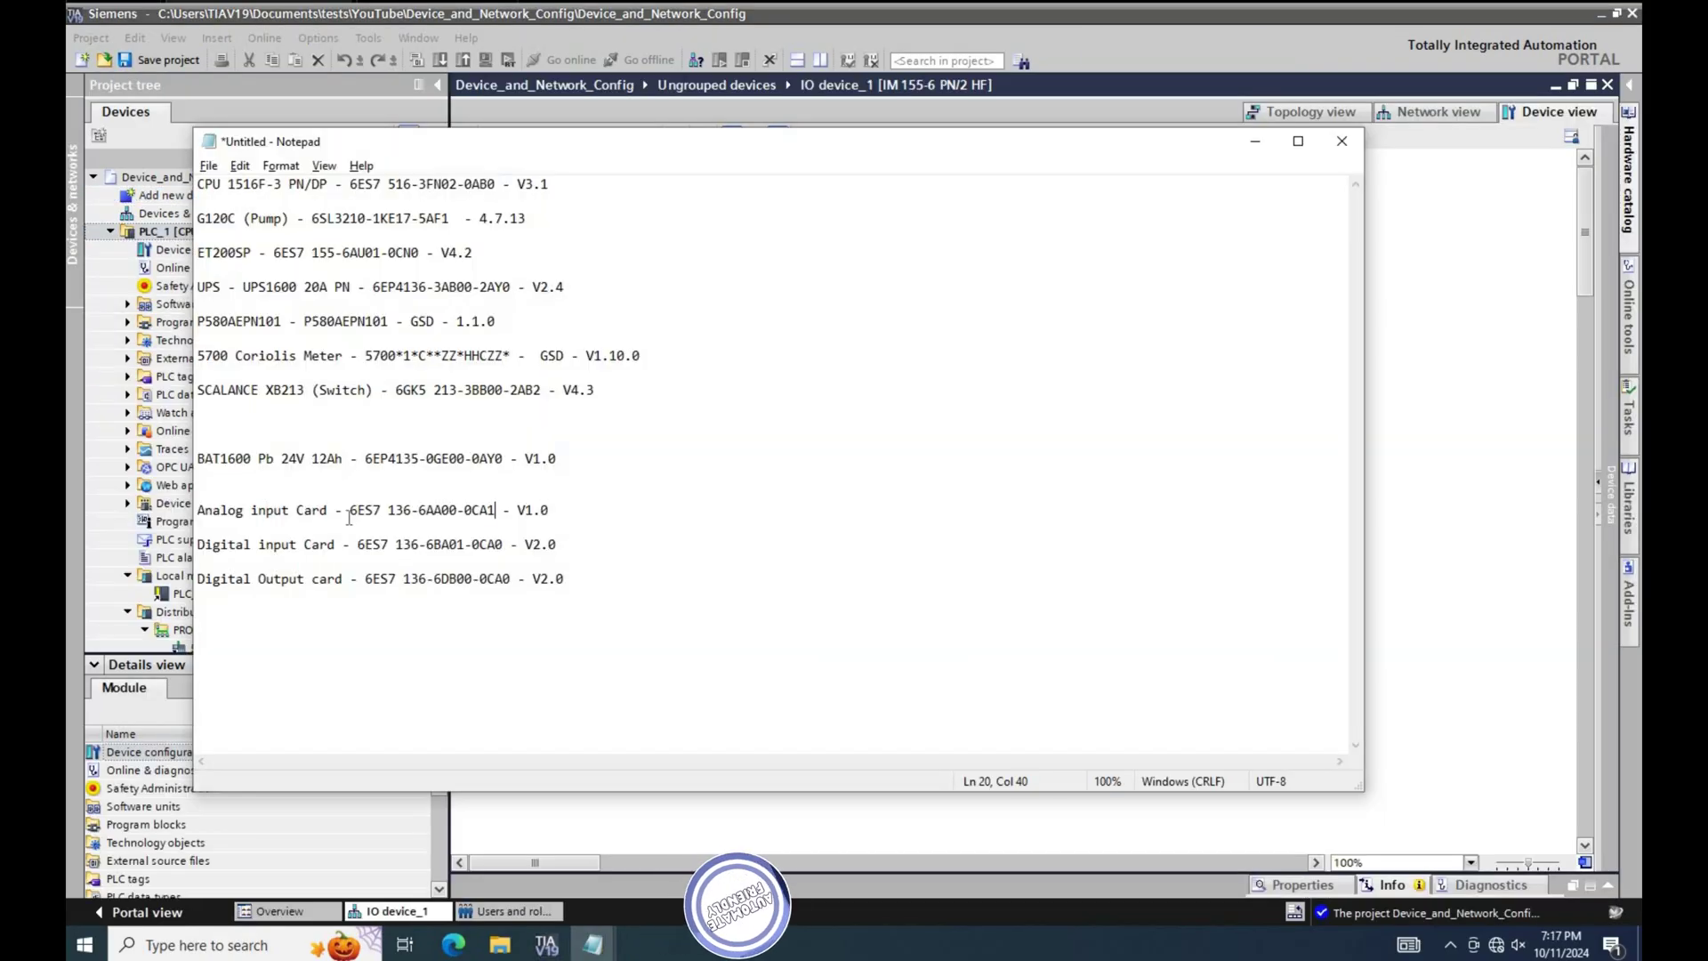
pyautogui.moveTo(382, 514); pyautogui.dragTo(349, 516)
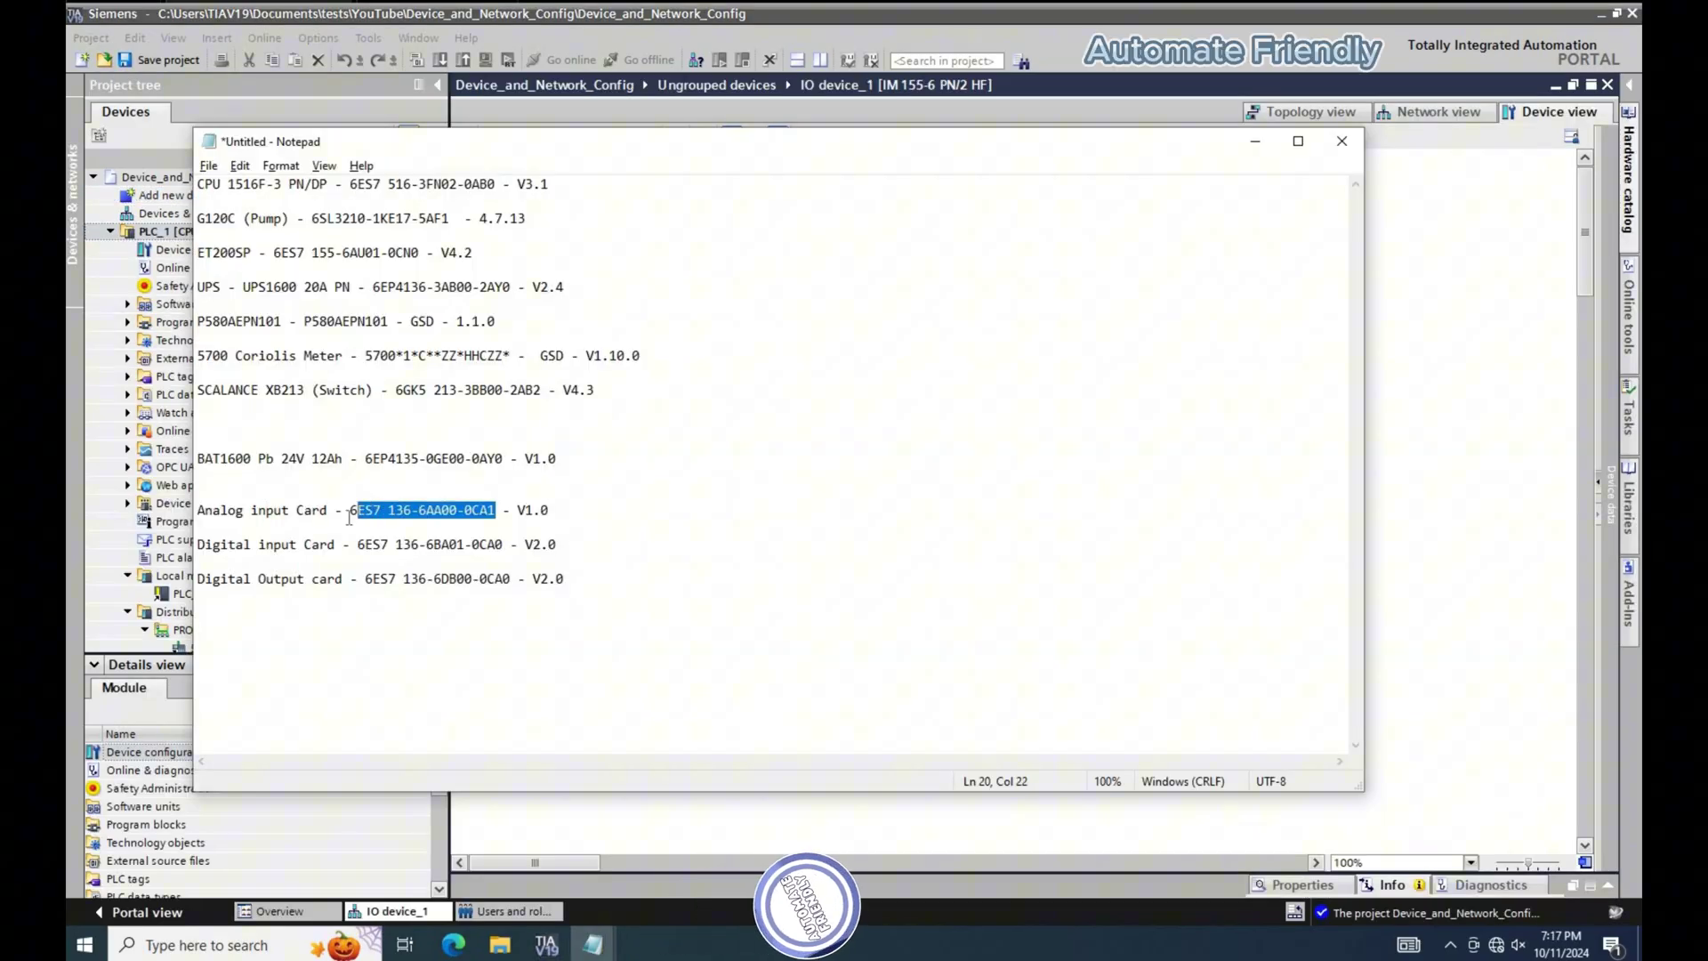
pyautogui.press('Right')
pyautogui.moveTo(495, 510); pyautogui.dragTo(349, 517)
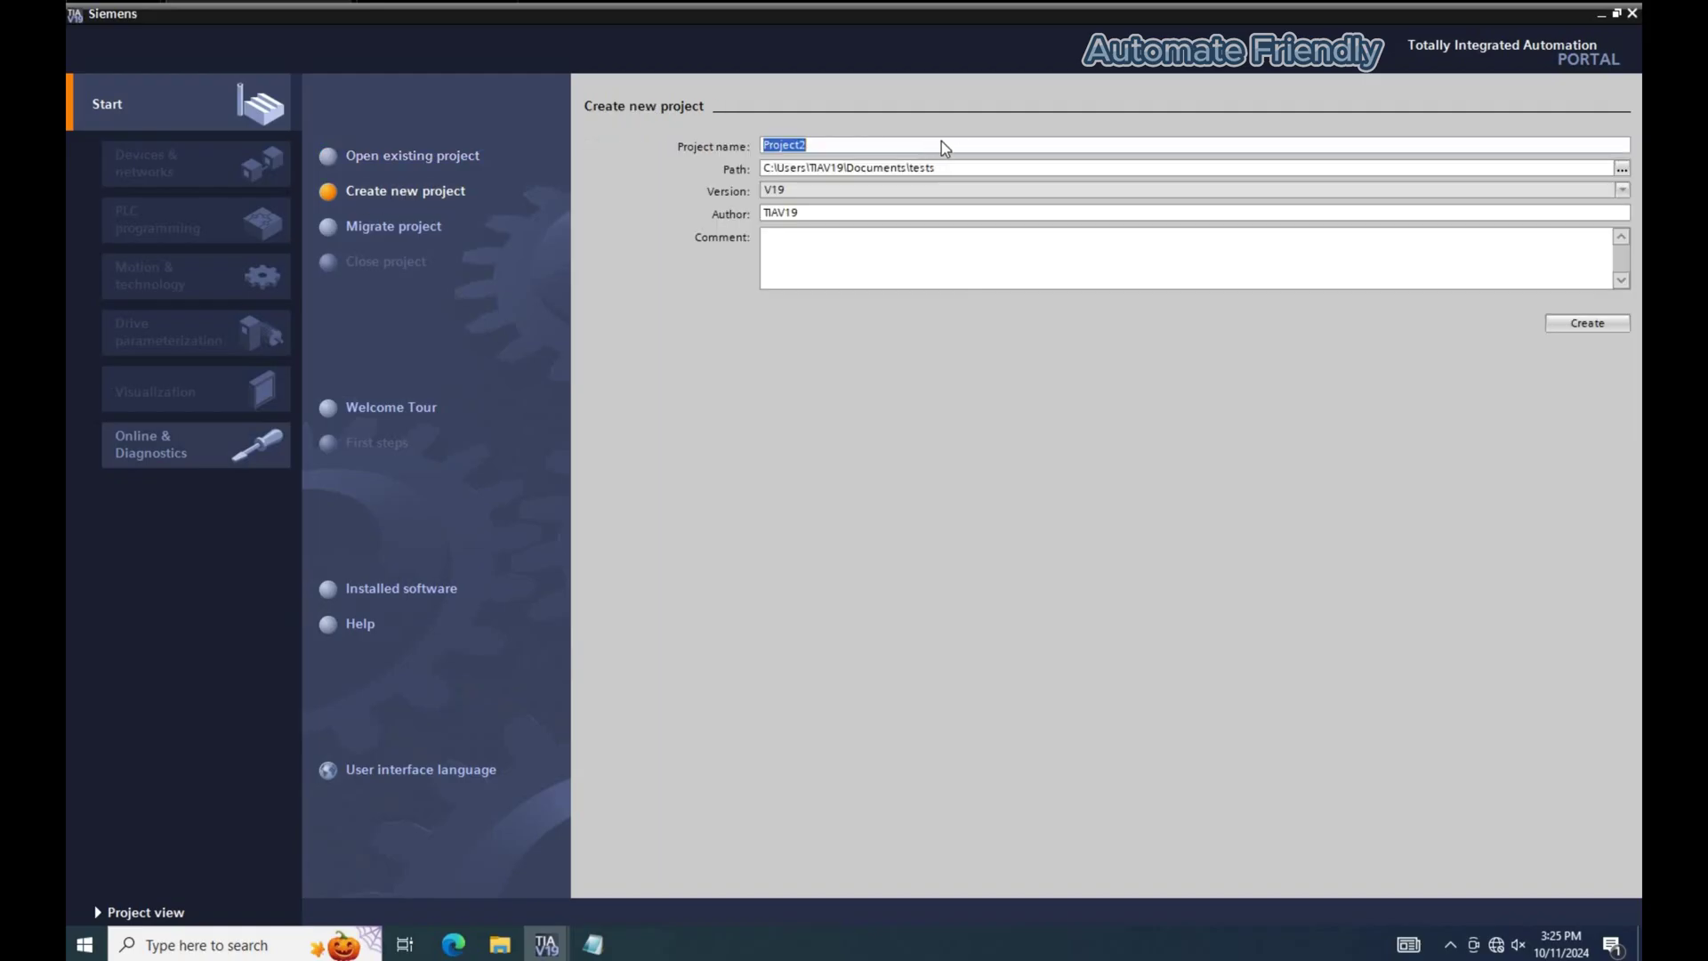
# Create a project named Device_and_Network_Config, stored in a new folder called YouTube inside the tests folder.
pyautogui.write('Device_and_Network_Config')
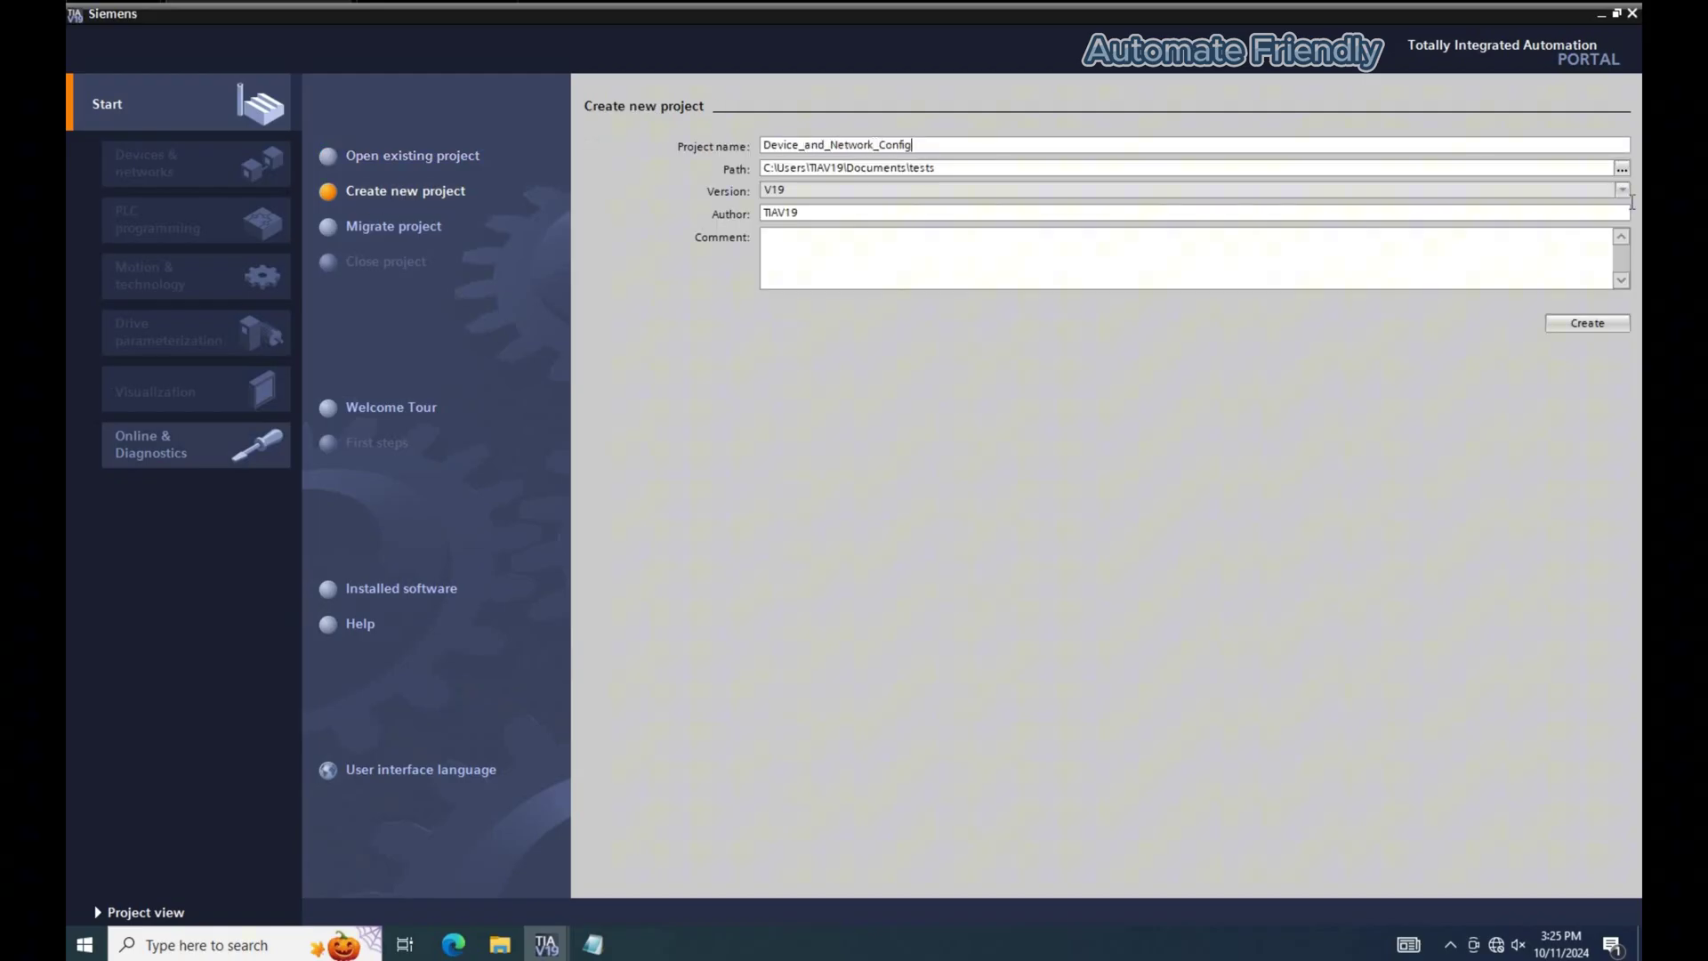
pyautogui.click(1622, 168)
pyautogui.click(201, 101)
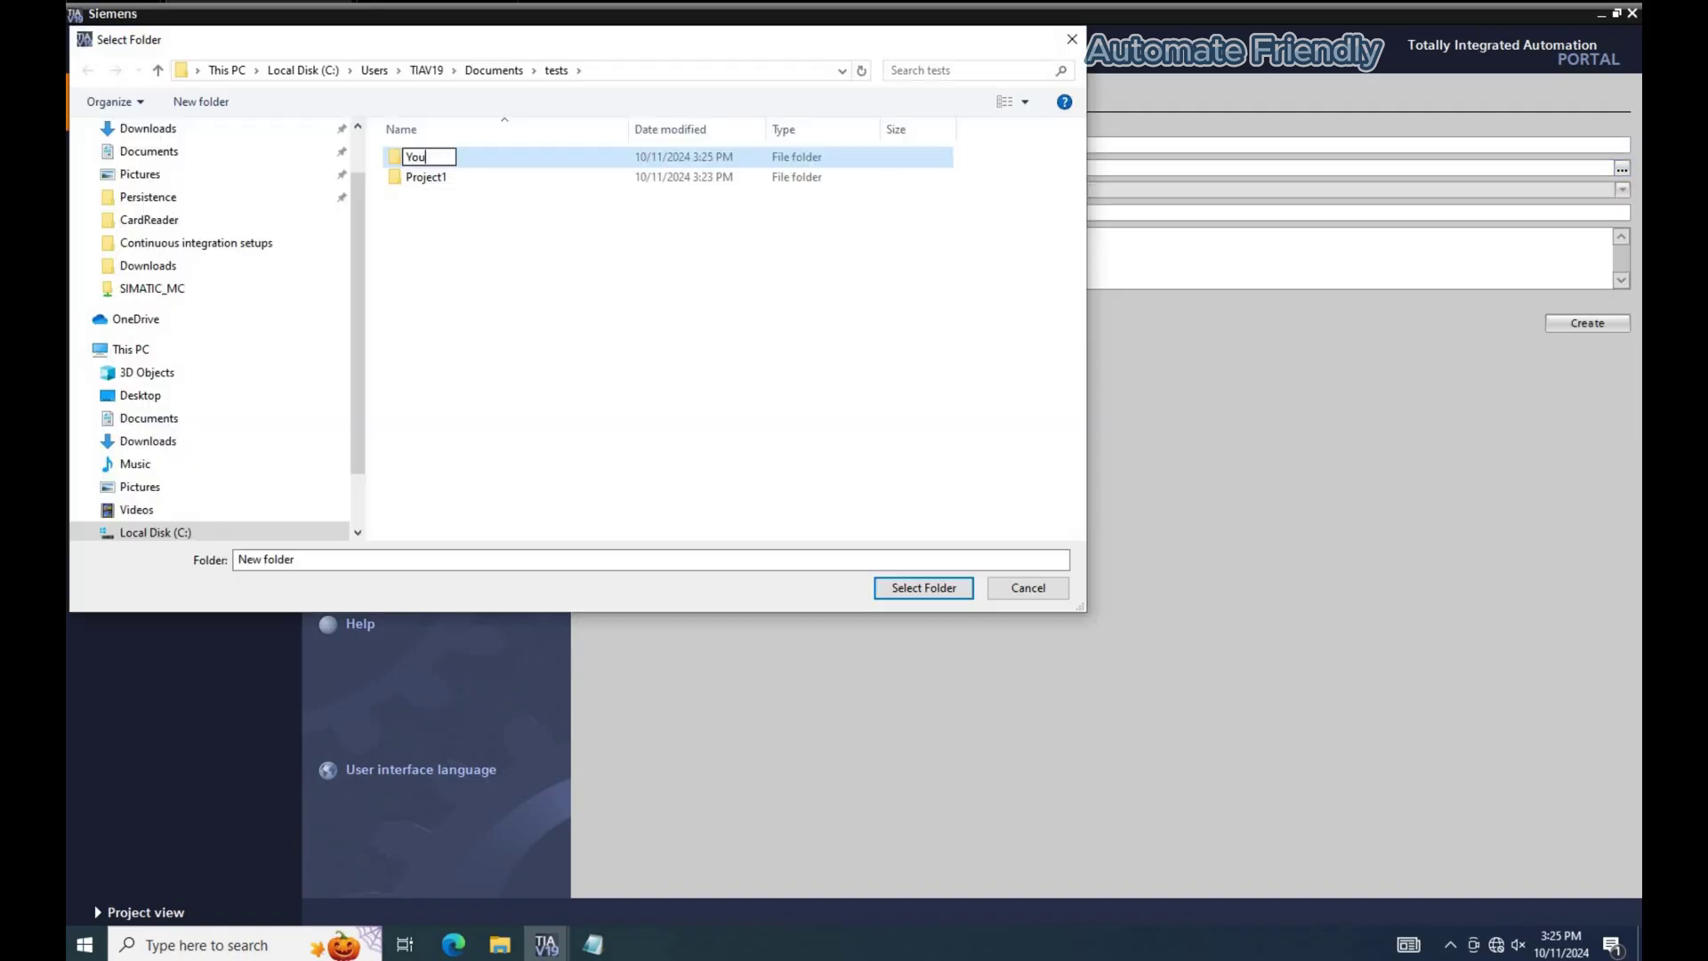
pyautogui.write('YouTube')
pyautogui.press('Return')
pyautogui.click(921, 589)
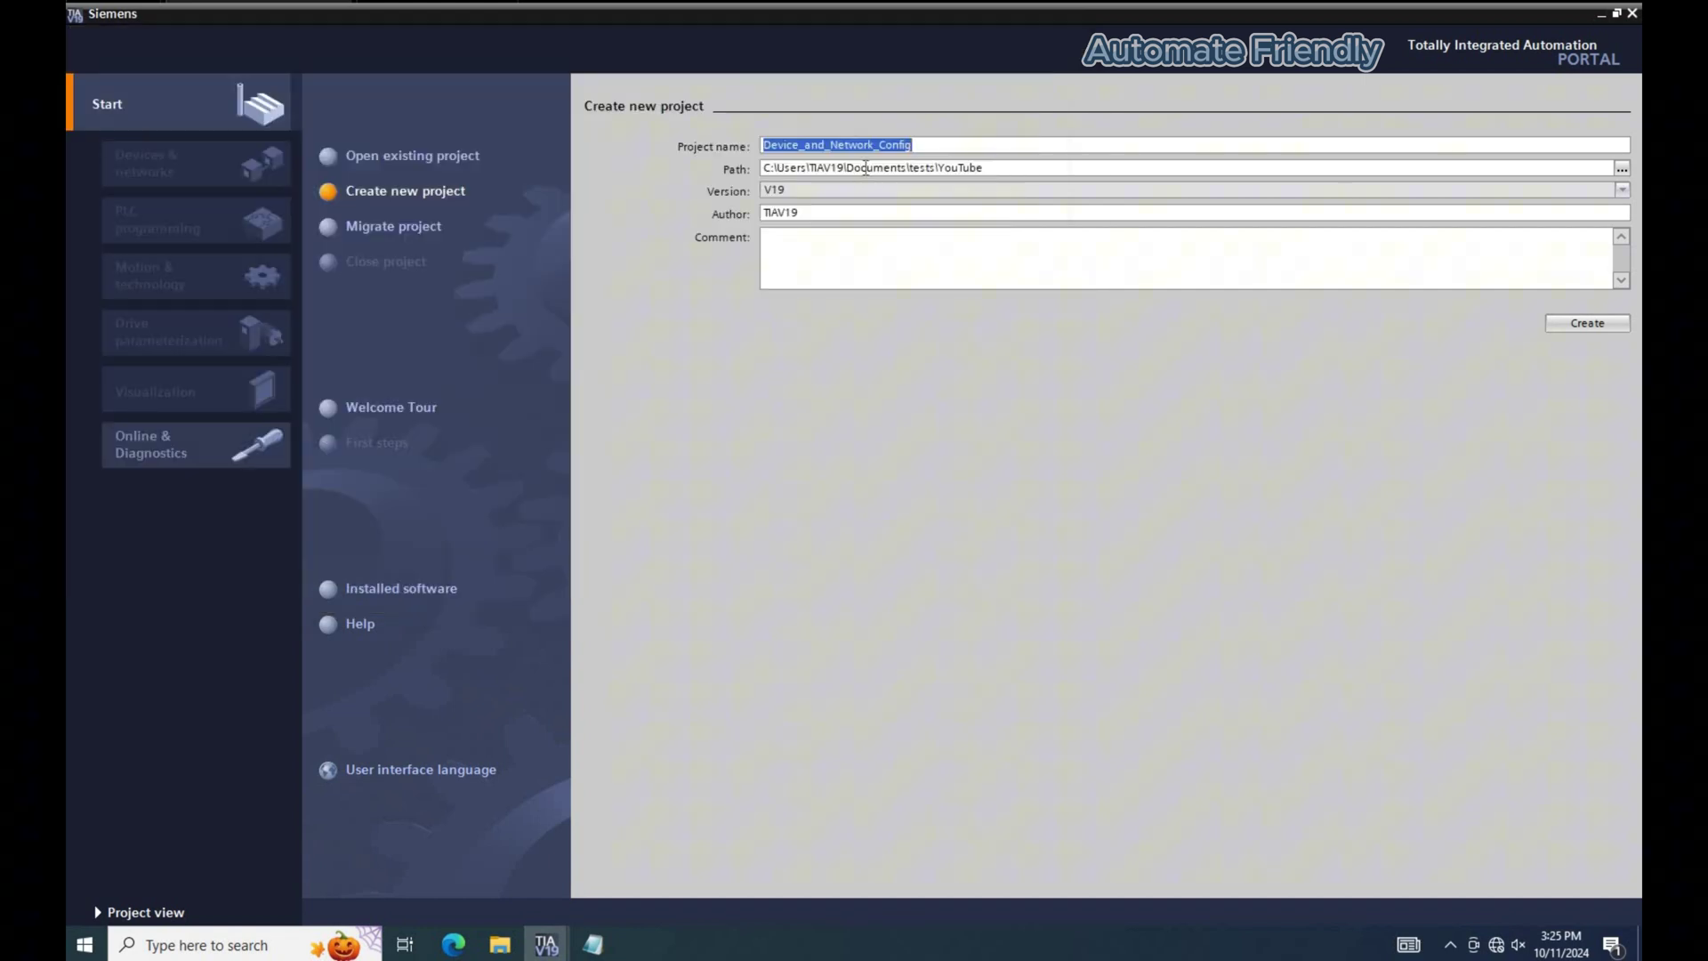
pyautogui.click(1588, 324)
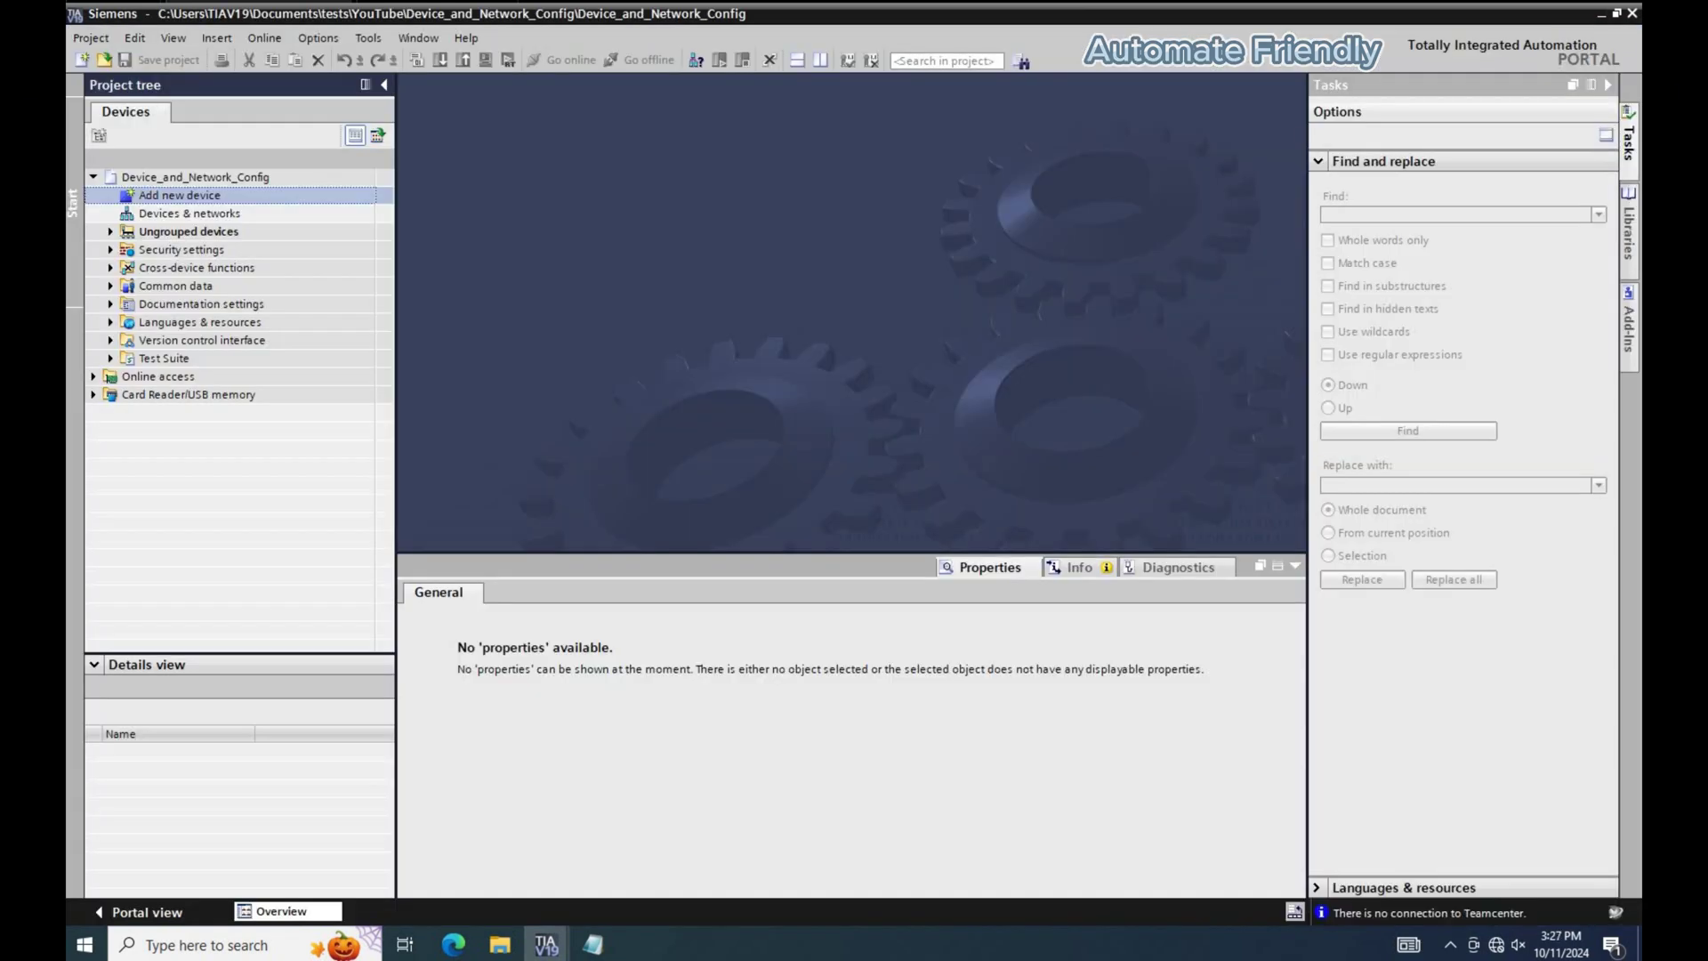
# Check the reference topology and parts list, and add the CPU 1516F-3 PN/DP controller, article 6ES7 516-3FP03-0AB0, version V3.1.
pyautogui.click(966, 916)
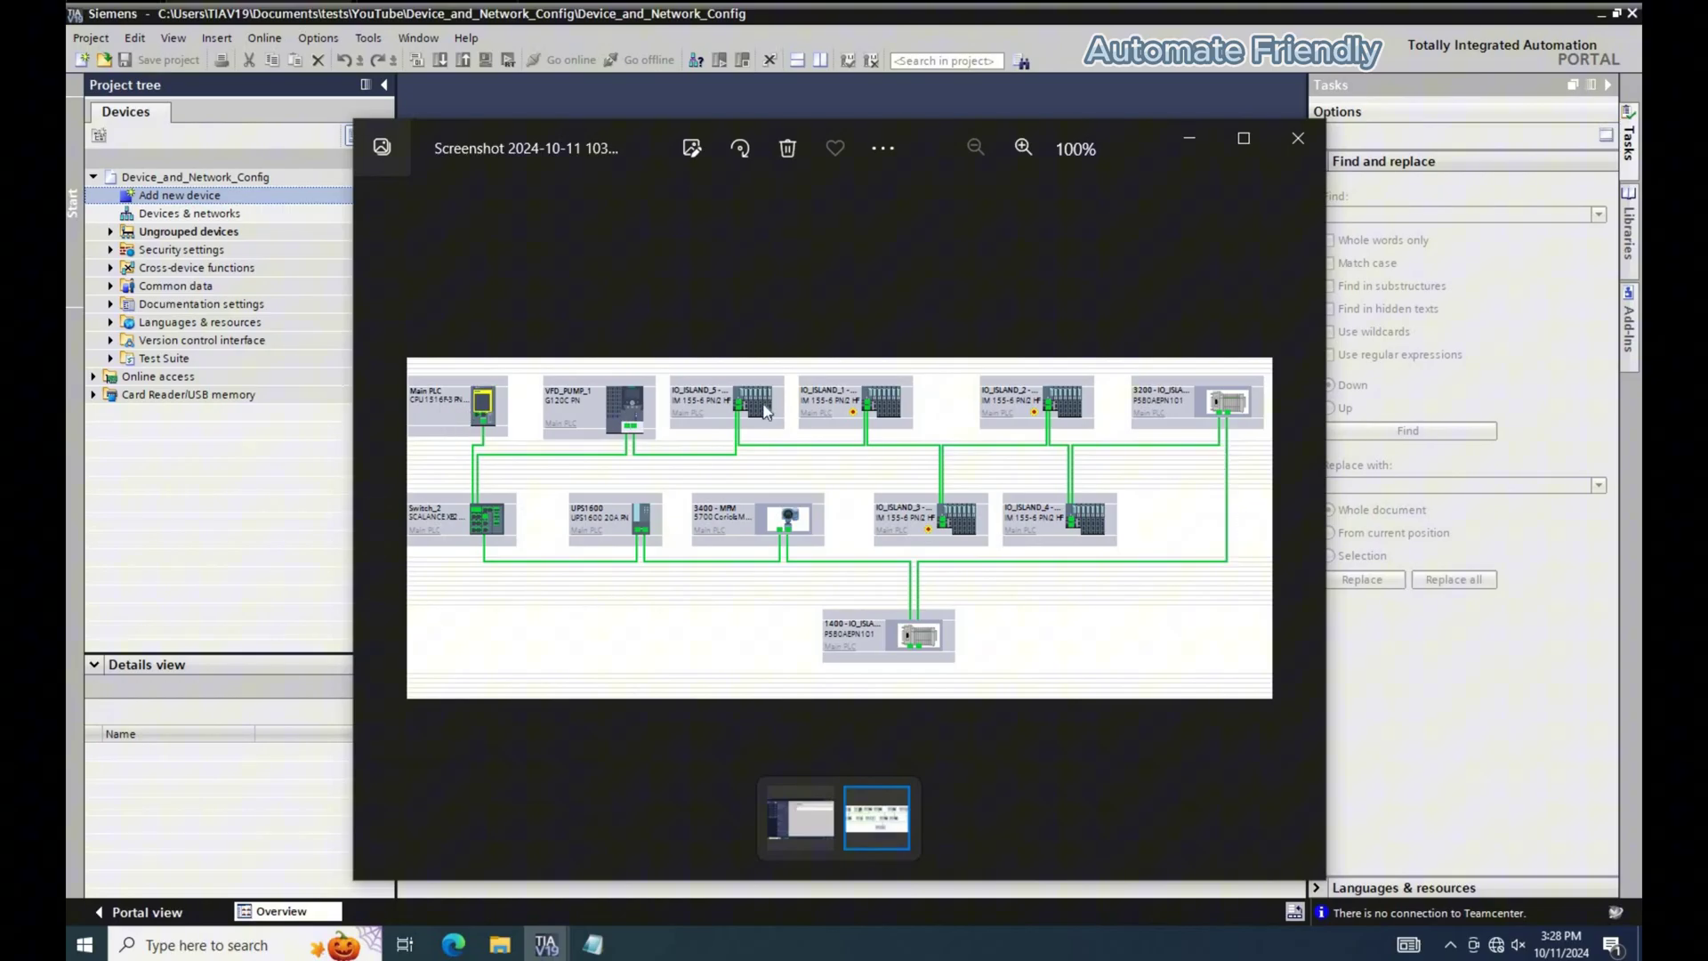
pyautogui.click(593, 938)
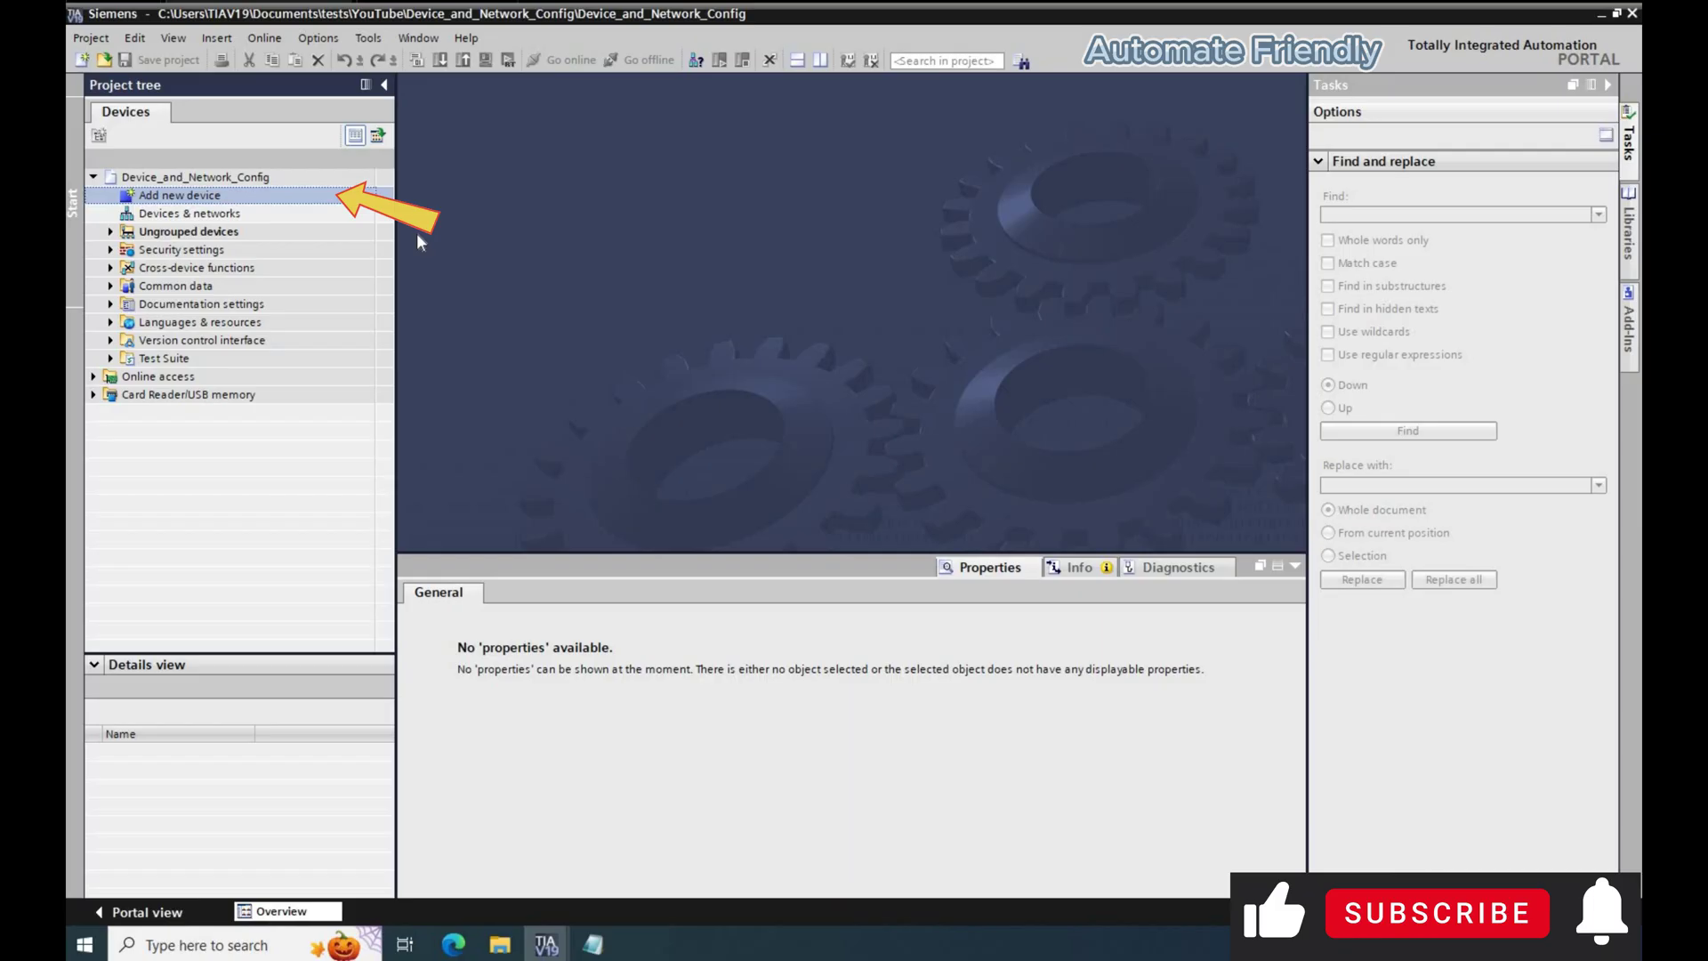
pyautogui.press('Return')
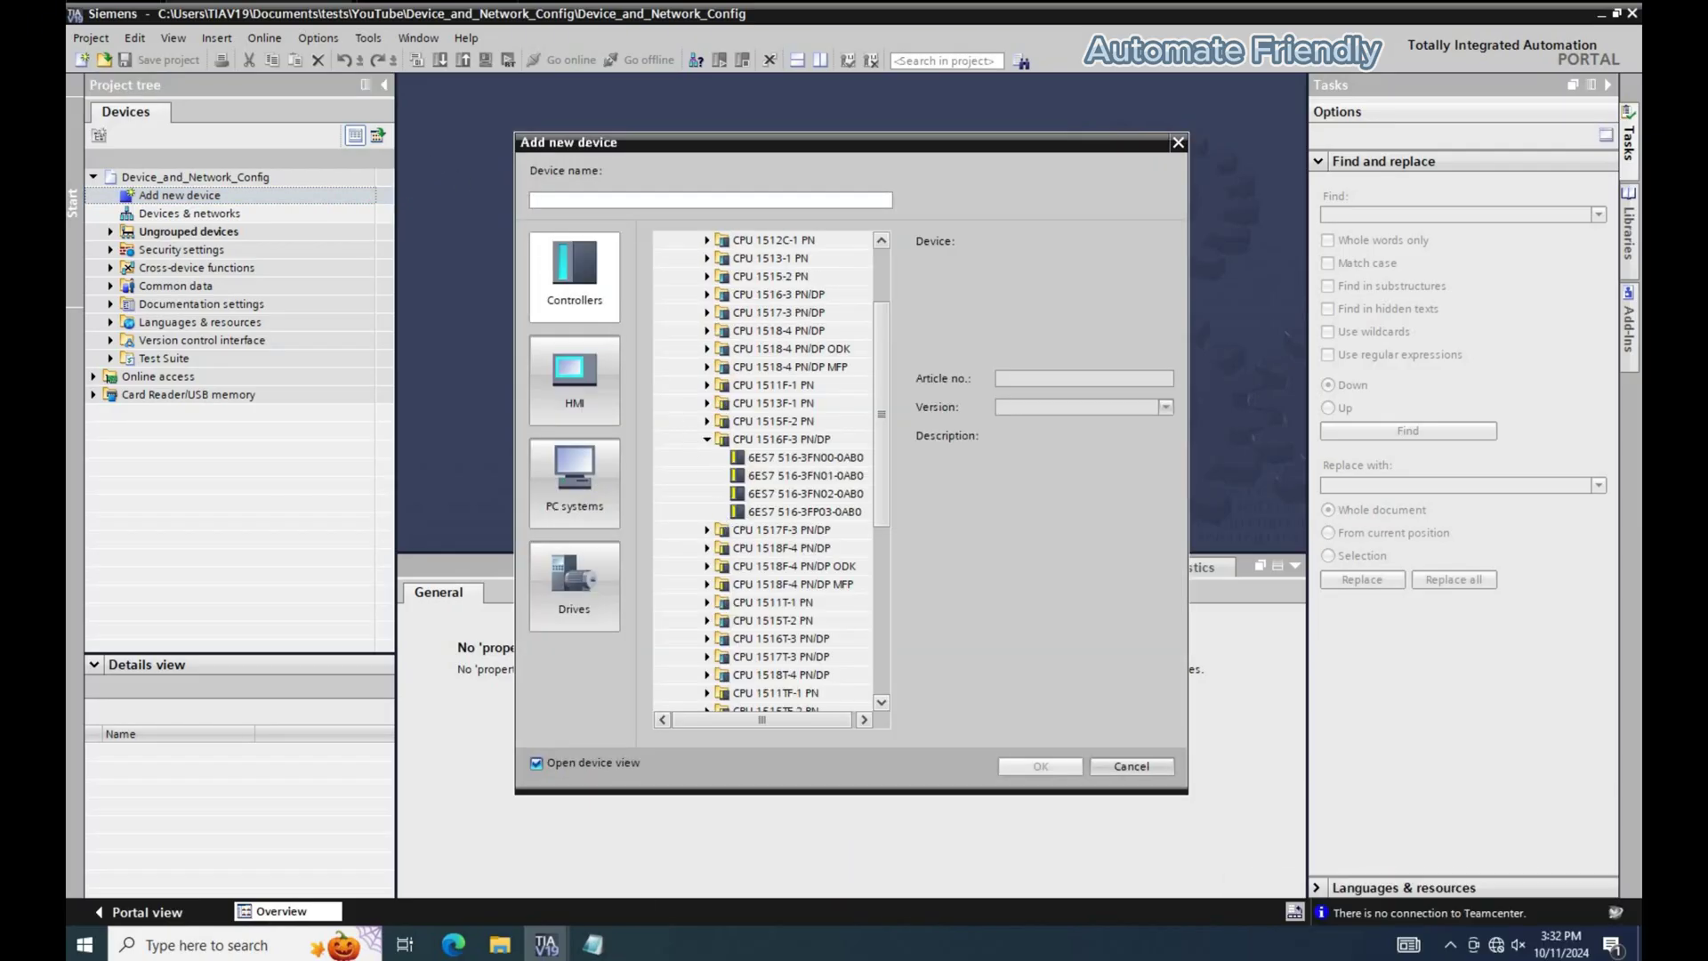
pyautogui.hotkey('alt', 'Tab')
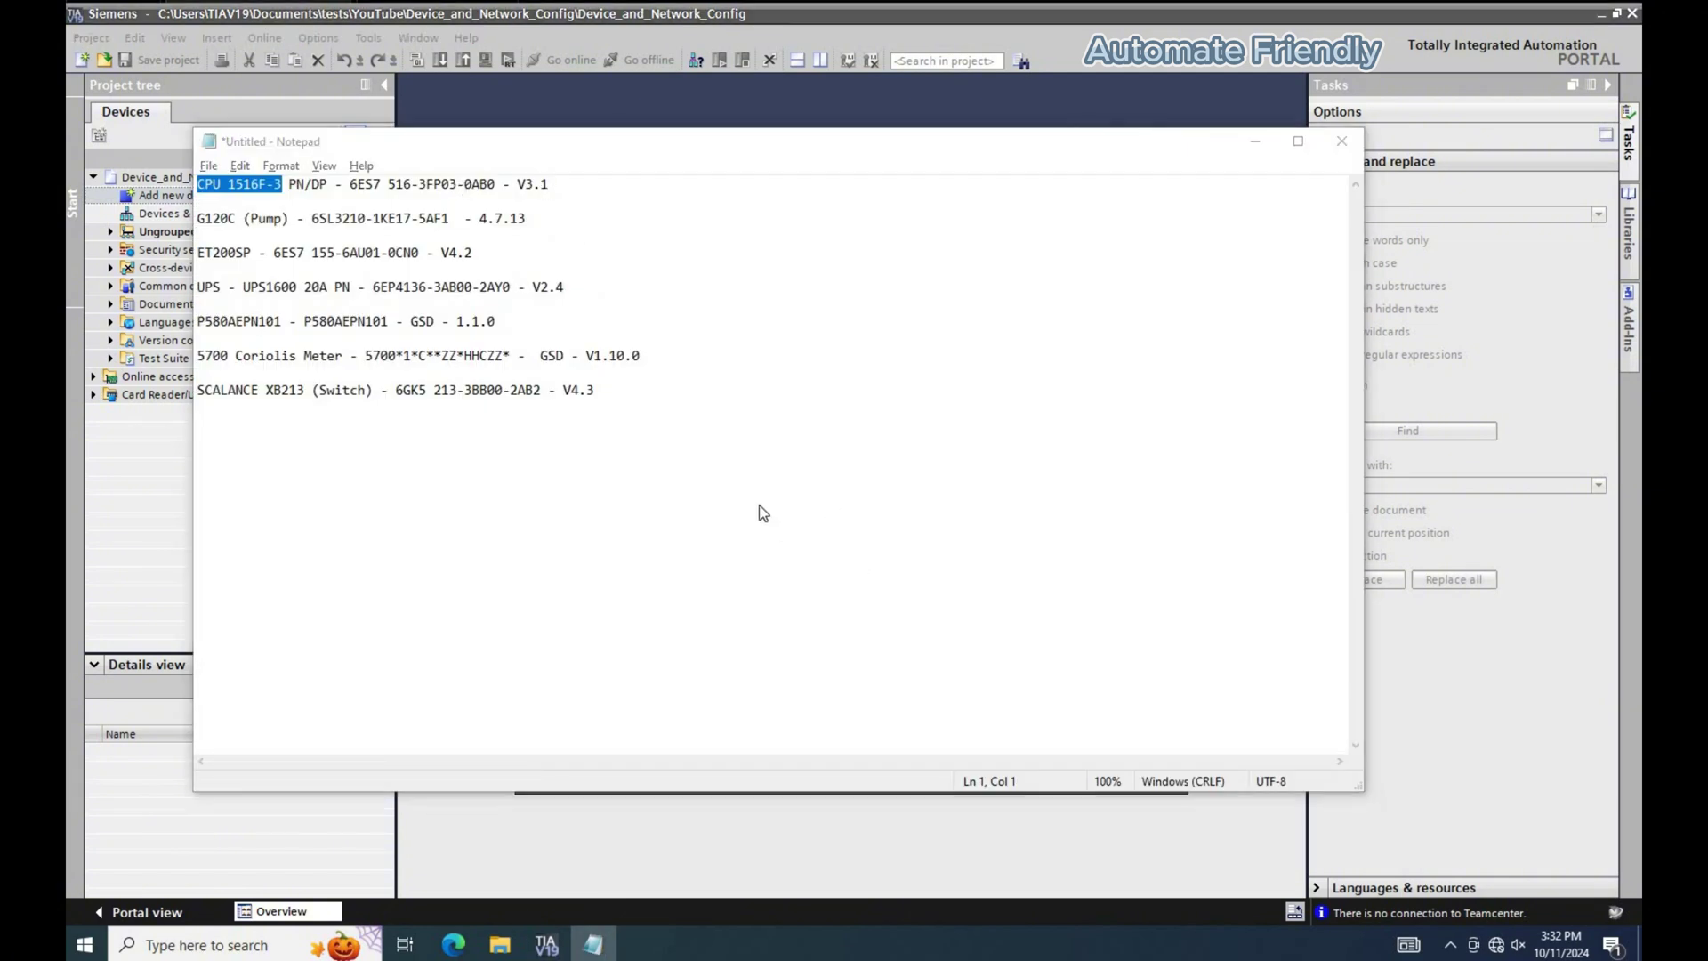
pyautogui.hotkey('alt', 'Tab')
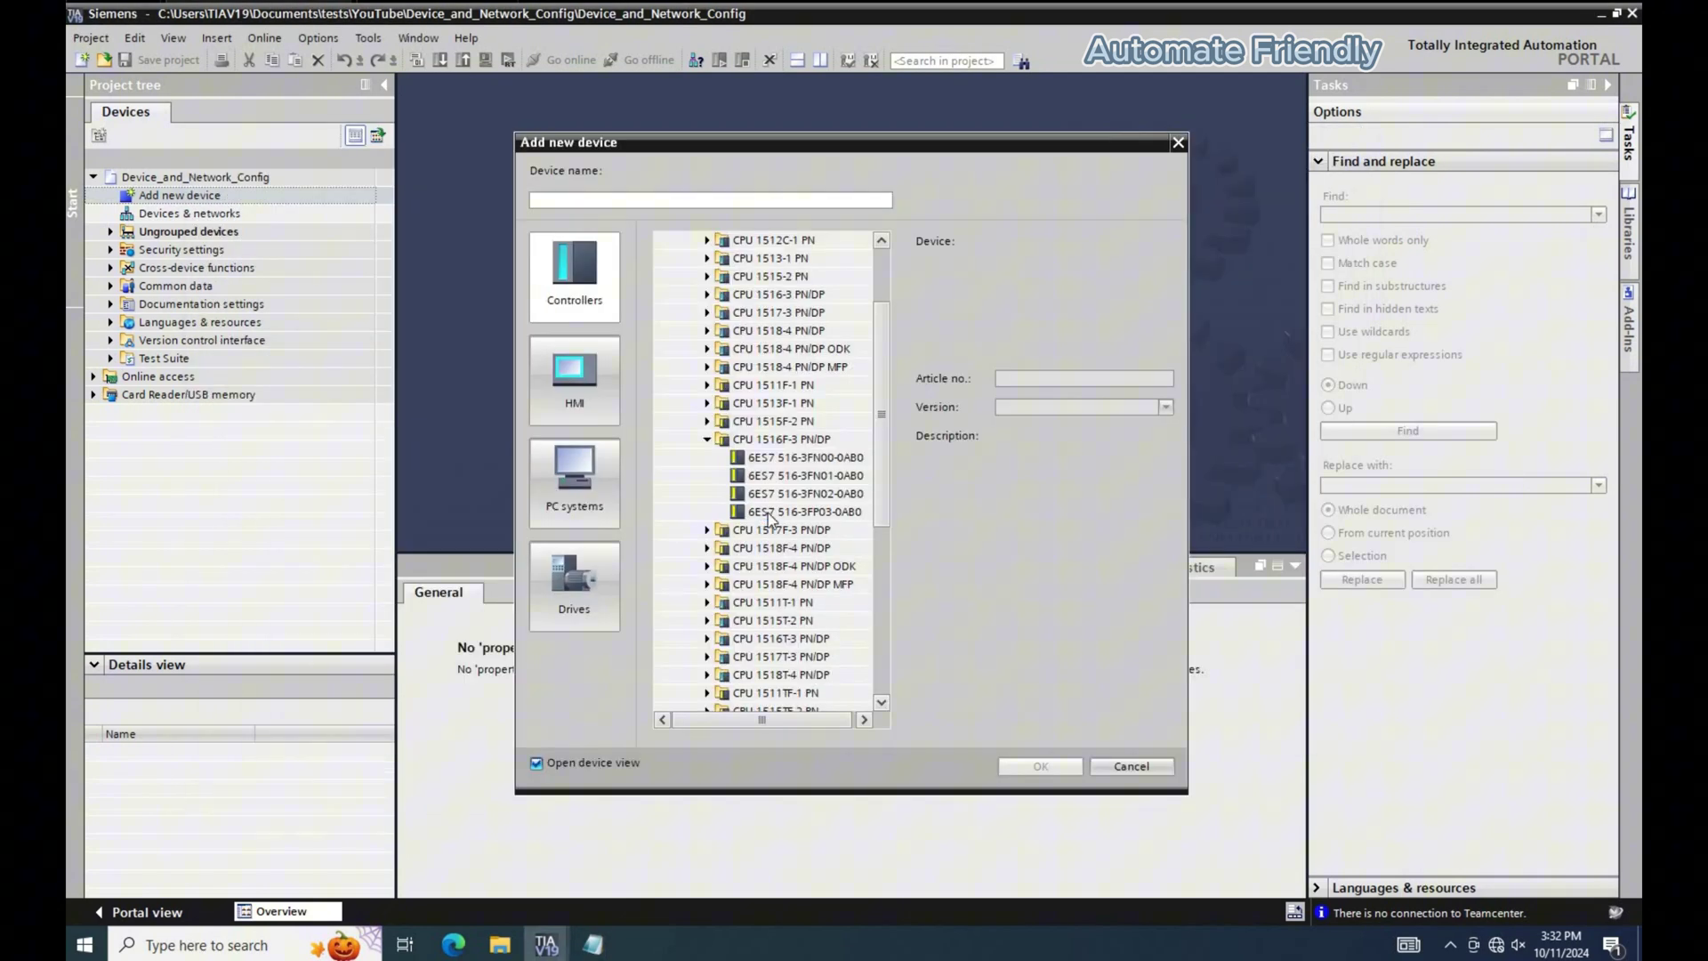
pyautogui.click(770, 513)
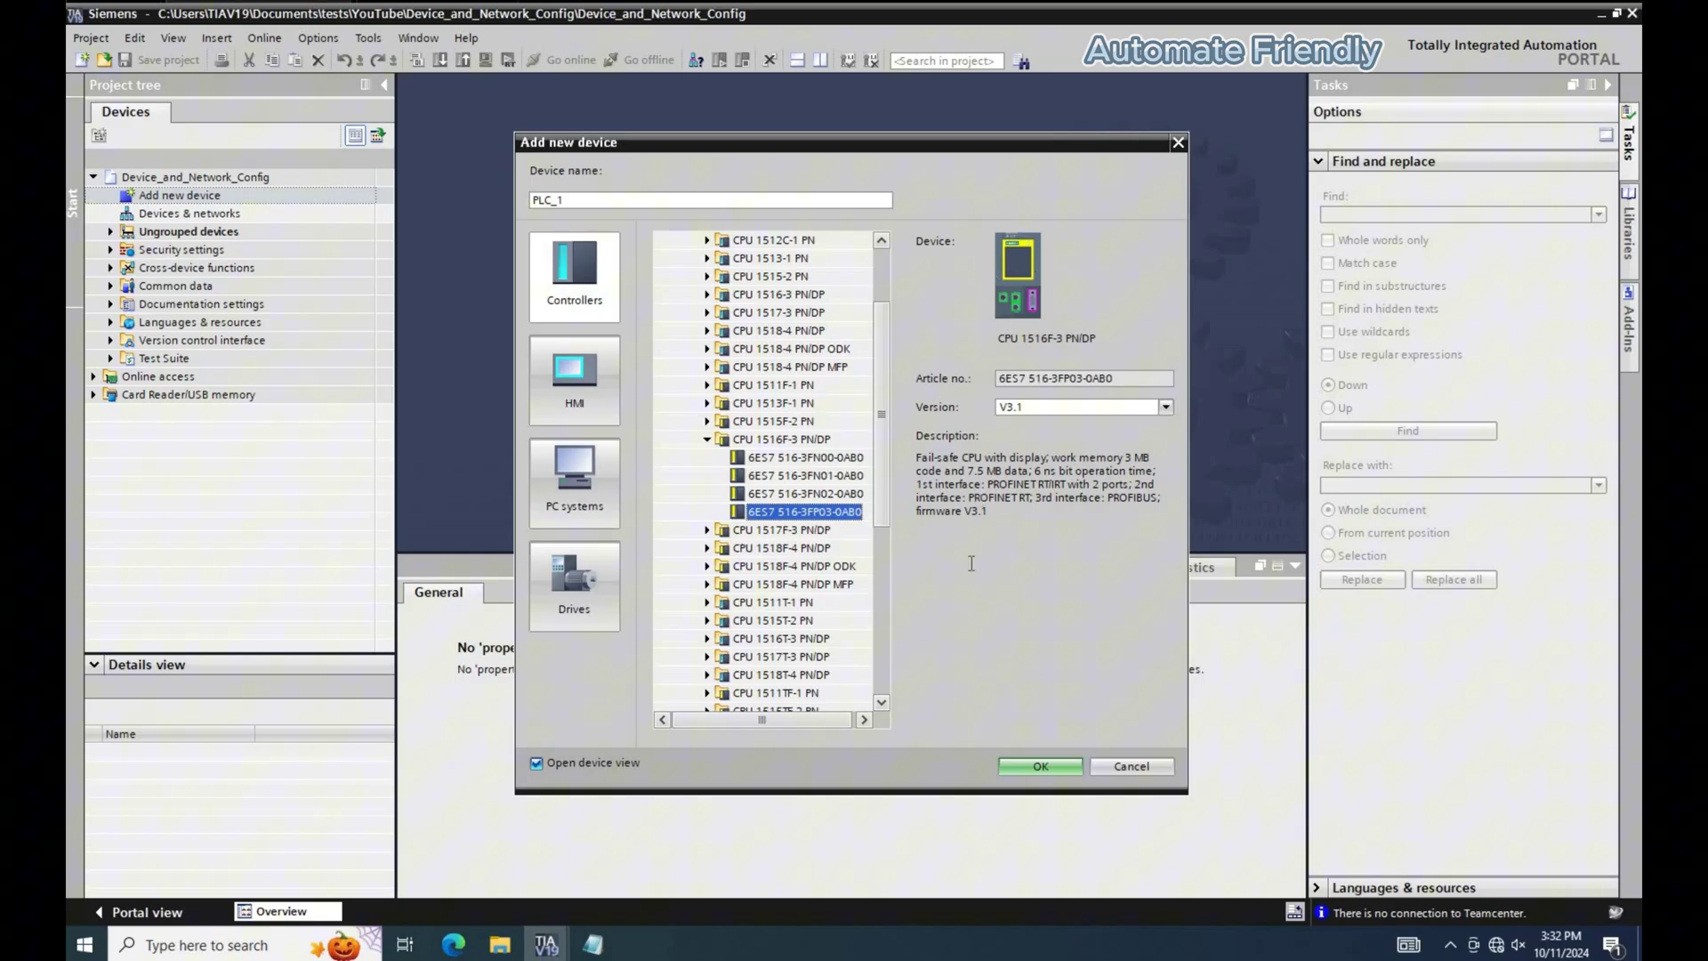
pyautogui.press('Return')
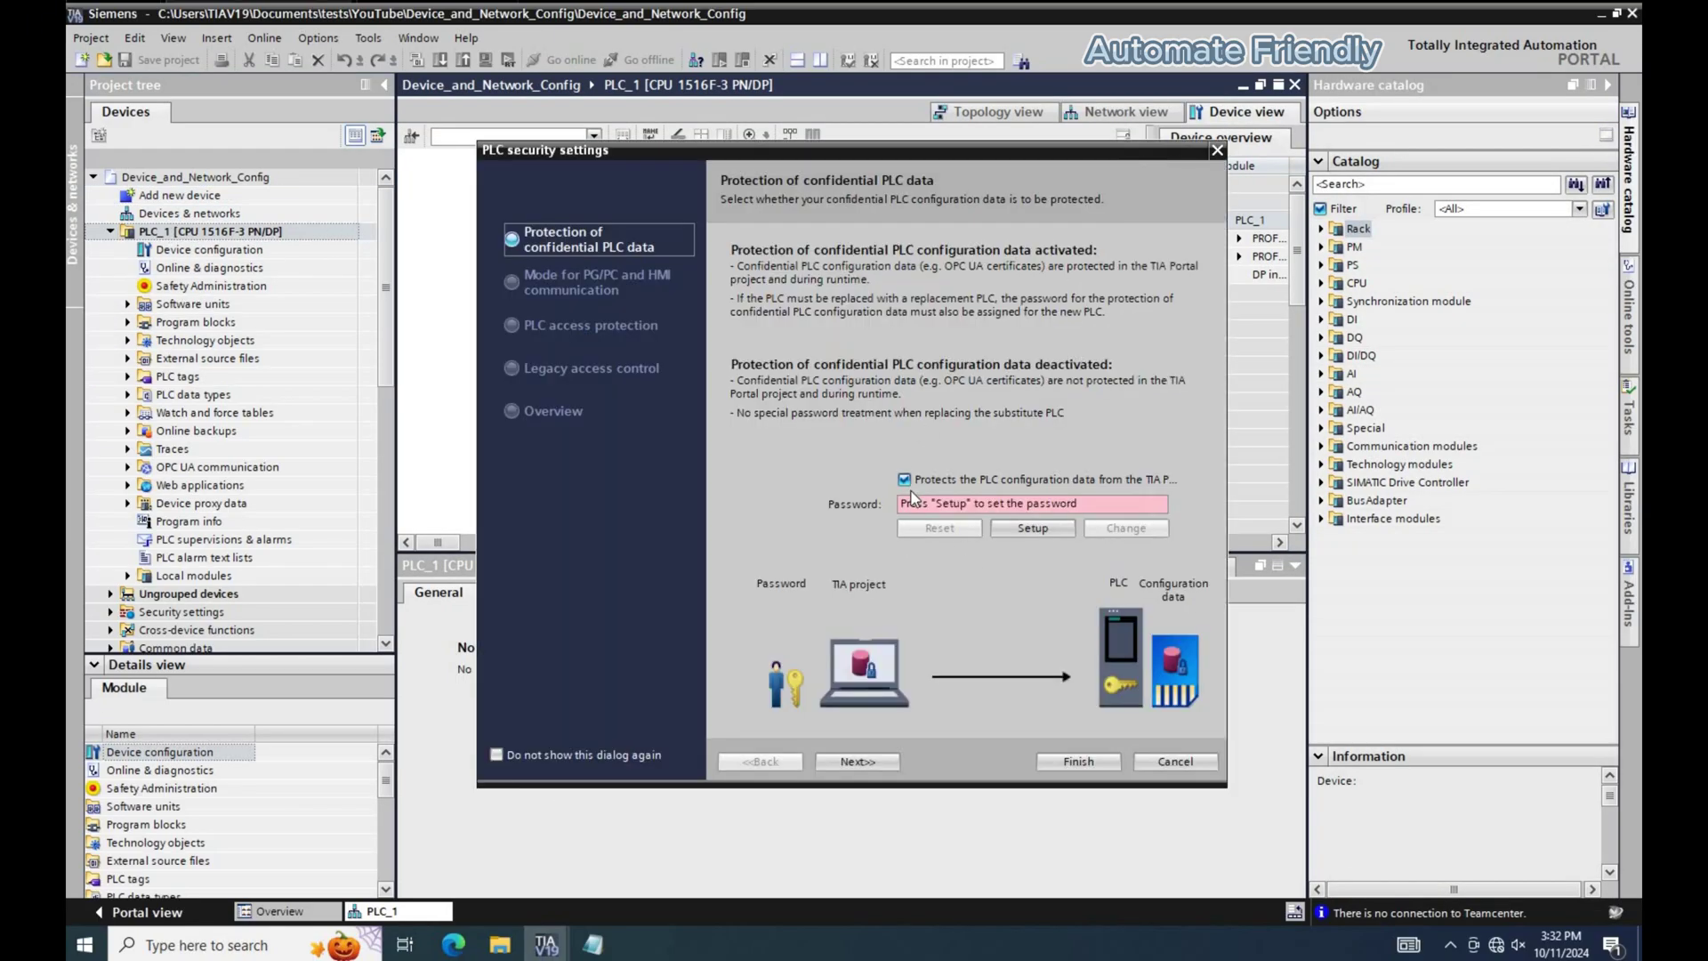
# Disable protection of the confidential PLC configuration data and complete the PLC security settings wizard with the remaining defaults.
pyautogui.click(905, 479)
pyautogui.click(857, 761)
pyautogui.click(857, 760)
pyautogui.click(857, 761)
pyautogui.click(857, 761)
pyautogui.click(1077, 761)
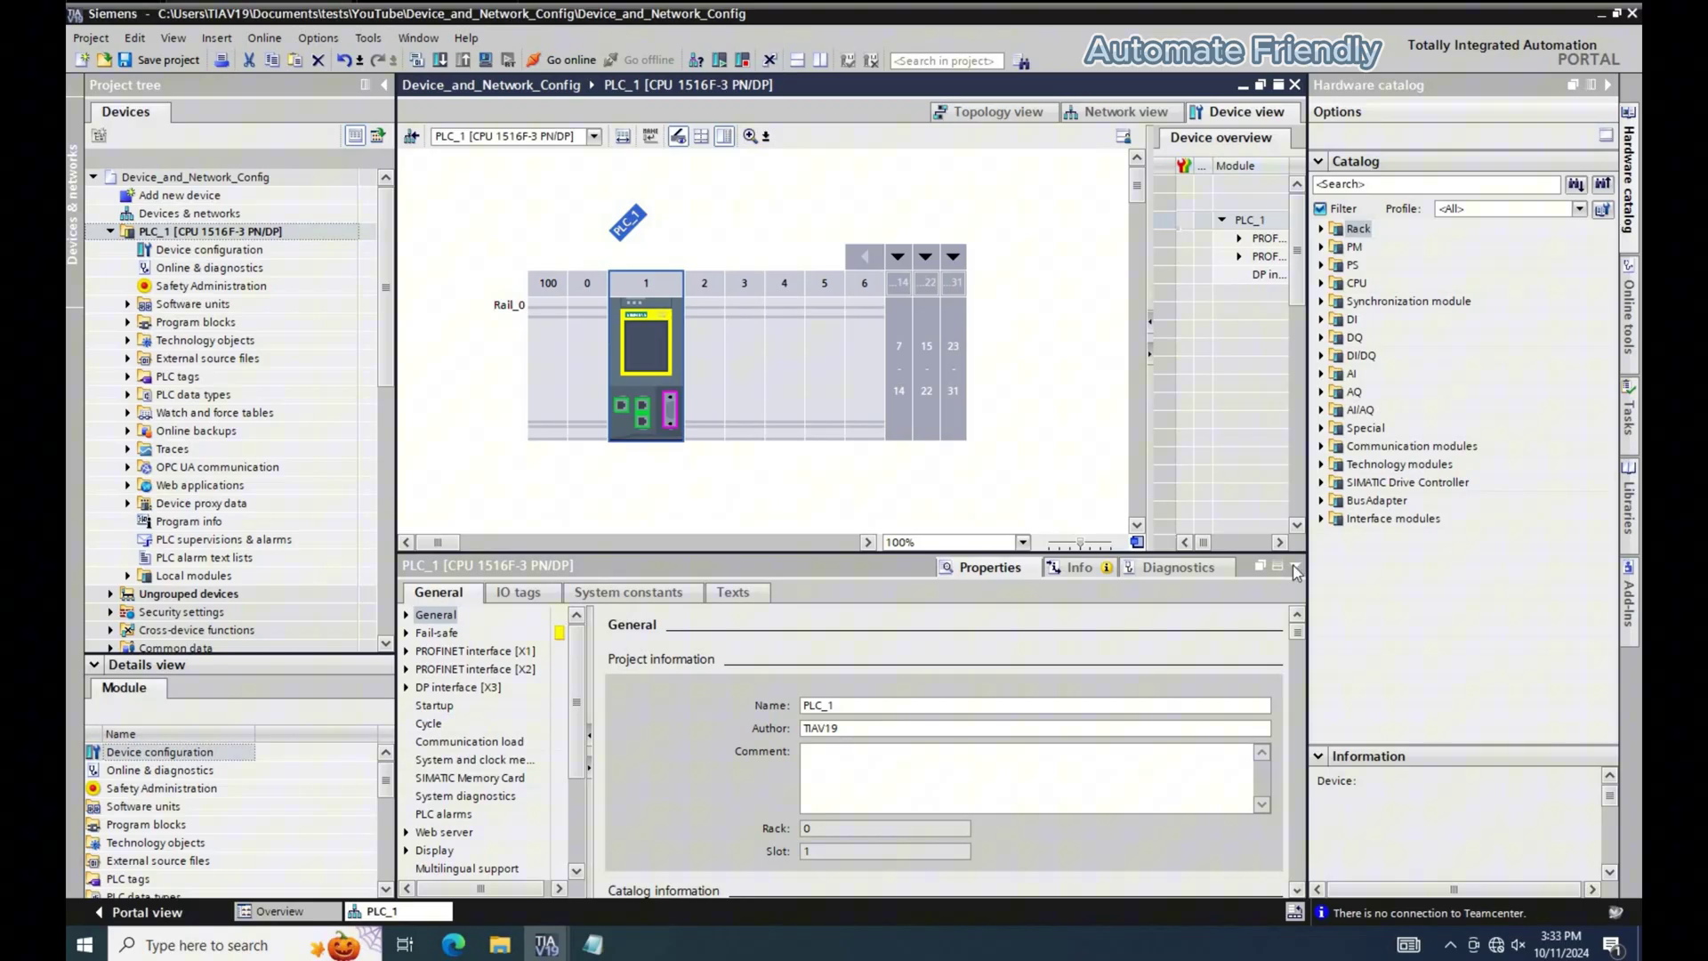
# Collapse the PLC's properties area and display the project in the topology view.
pyautogui.hotkey('ctrl', '5')
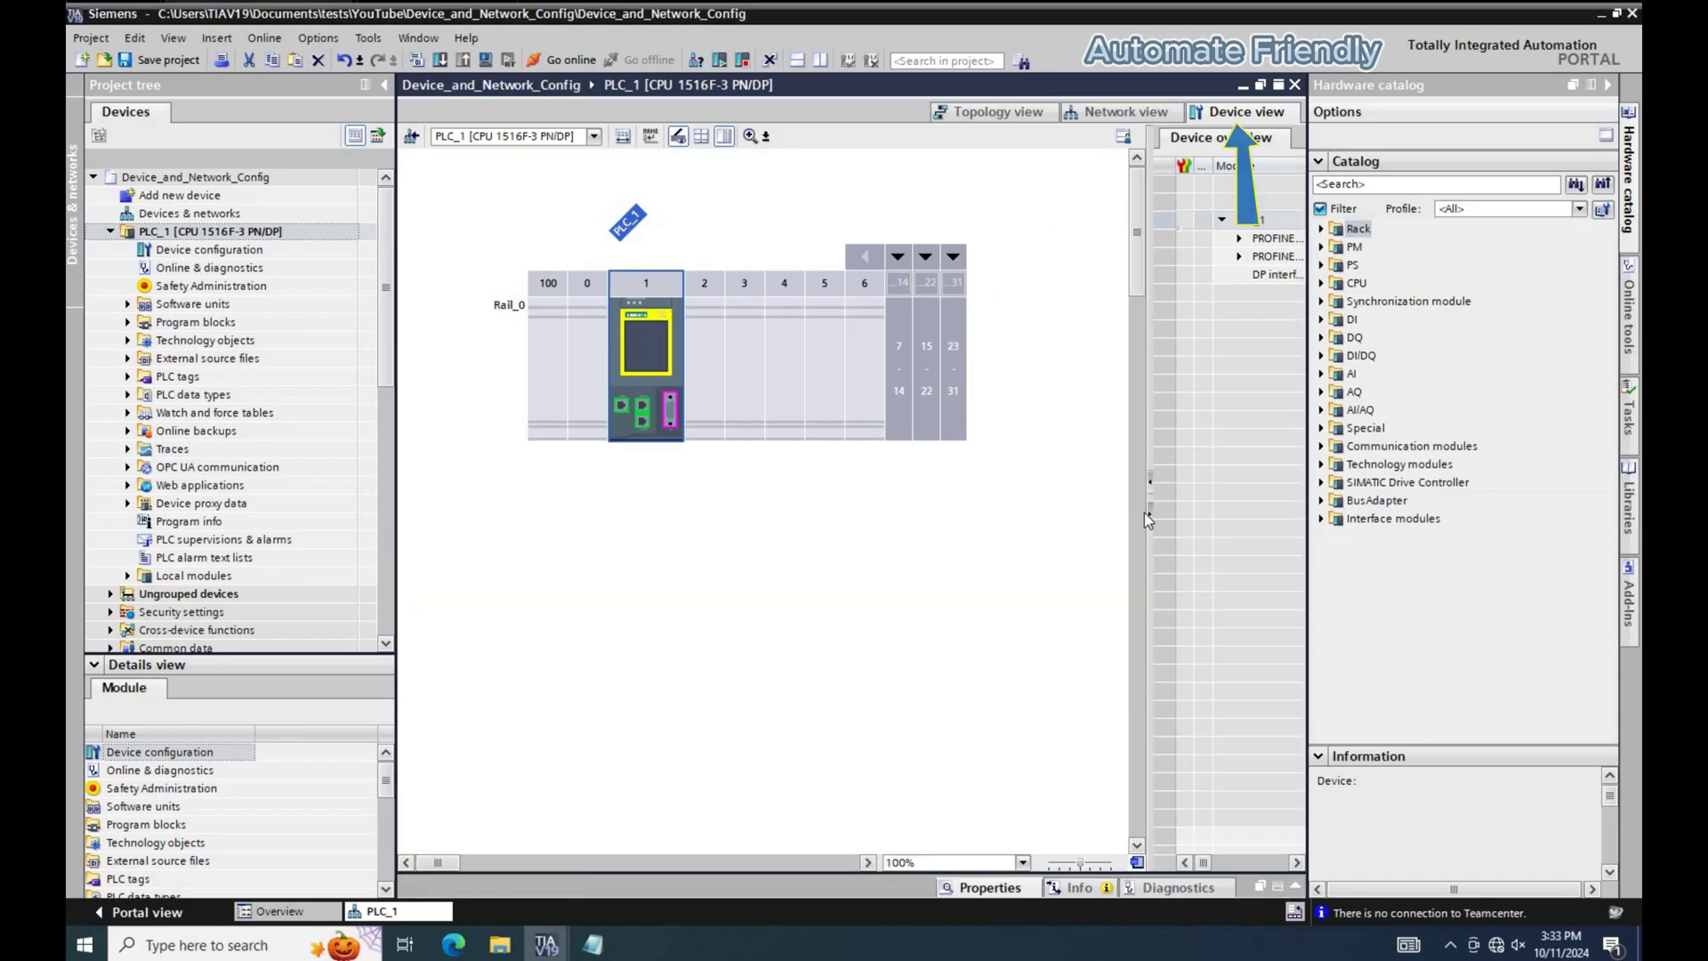
pyautogui.click(1122, 113)
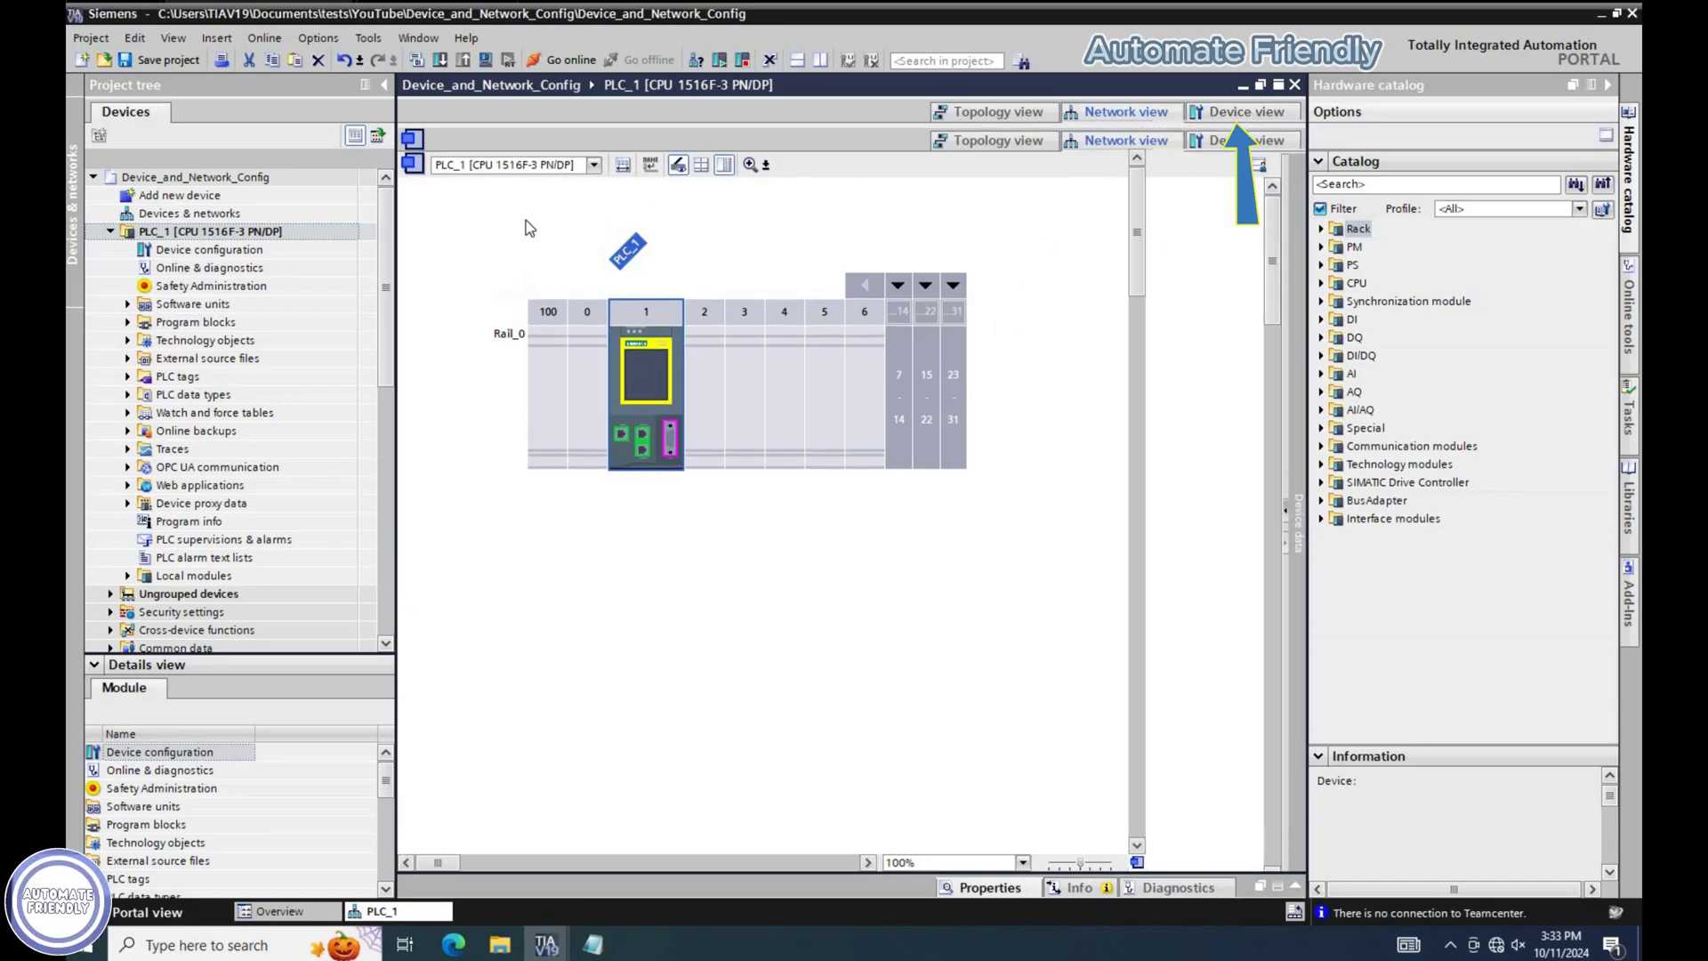
pyautogui.click(1023, 124)
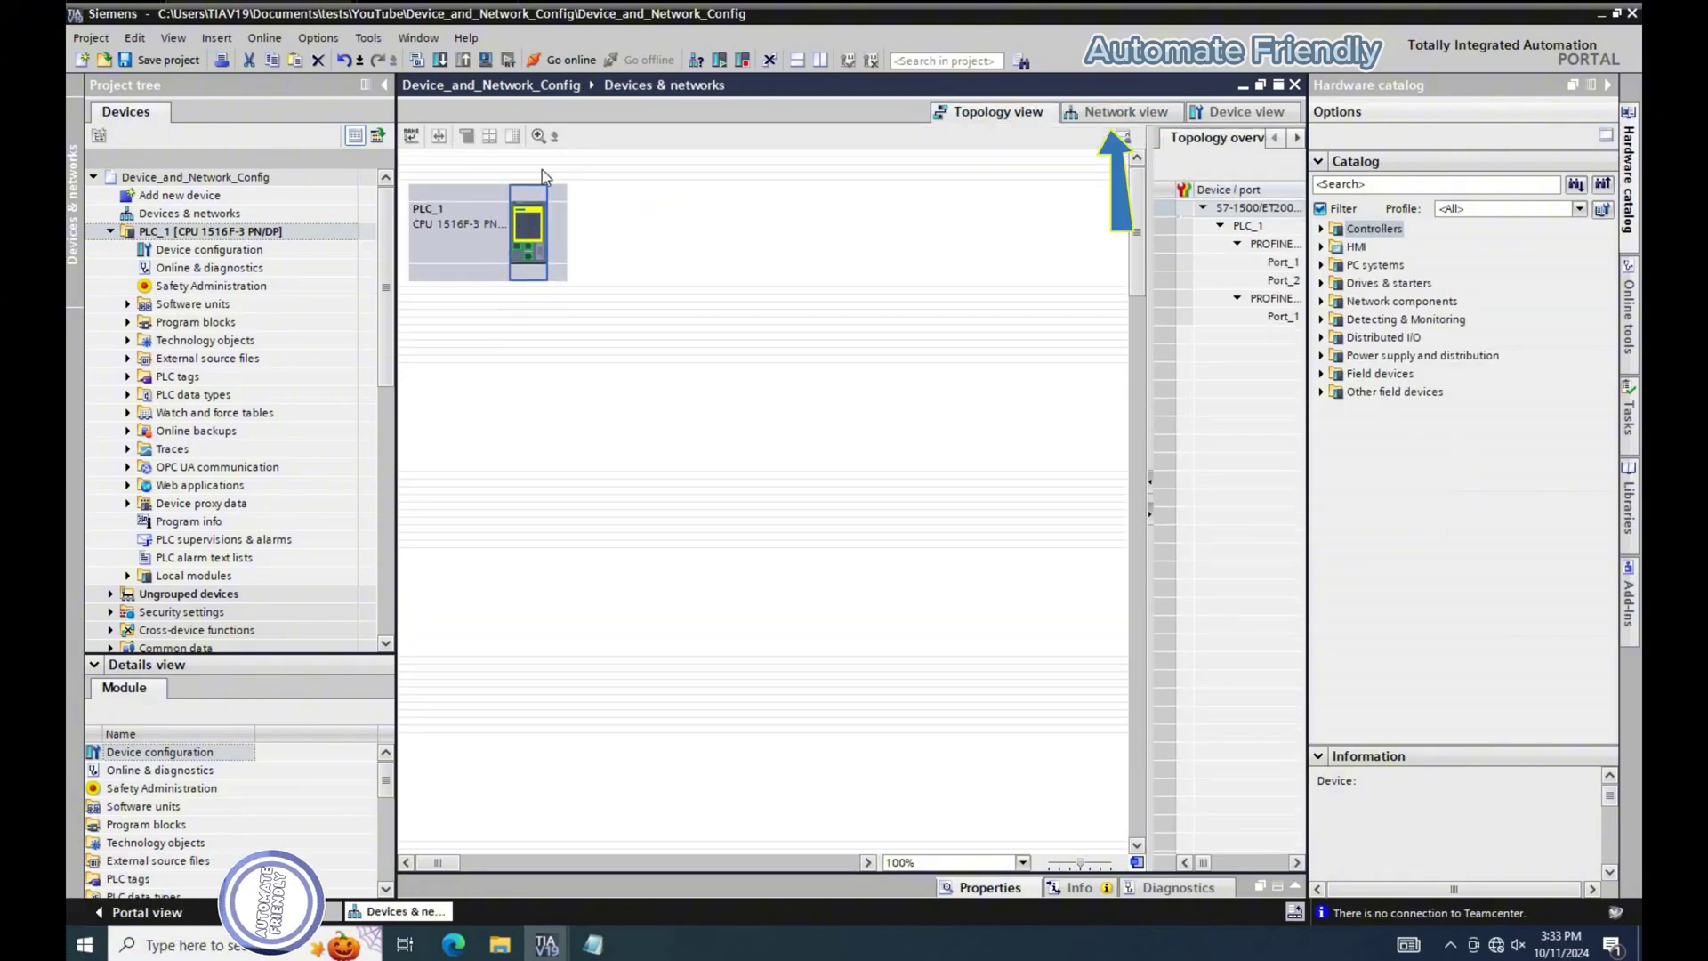
# Find G120C PN drive 6SL3210-1KE17-5AF1 in the hardware catalog, set version 4.7.13 and place it beside PLC_1 in the topology.
pyautogui.click(178, 195)
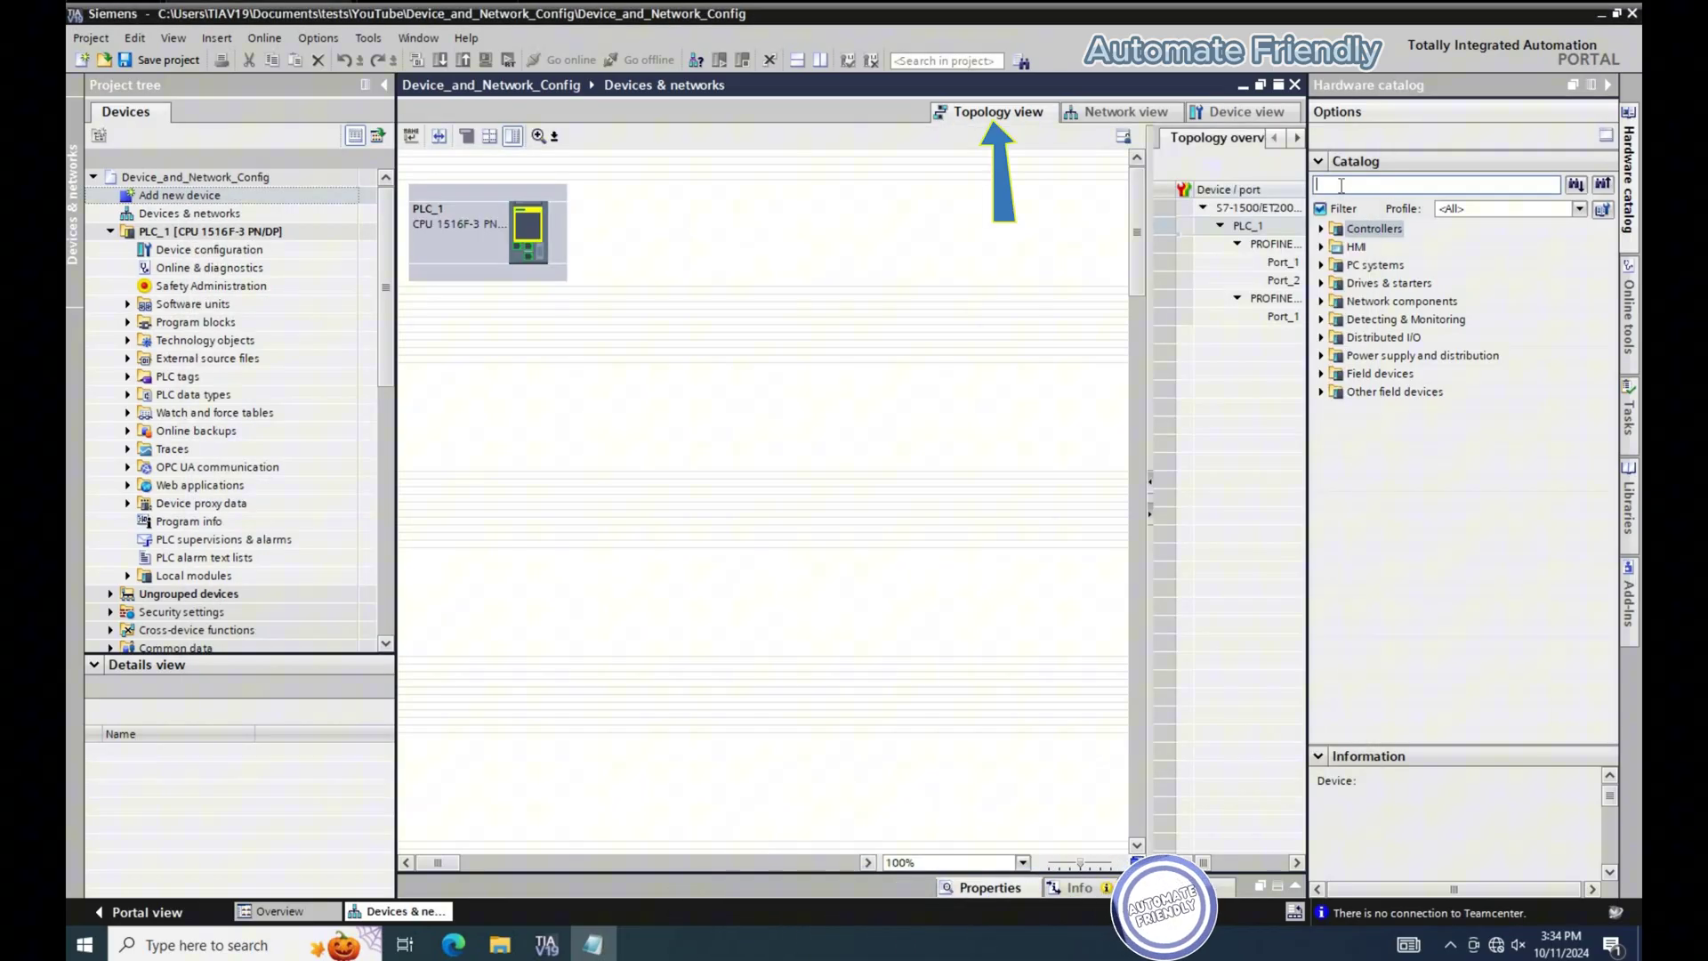
pyautogui.hotkey('alt', 'Tab')
pyautogui.write('6SL3210-1KE17-5AF1')
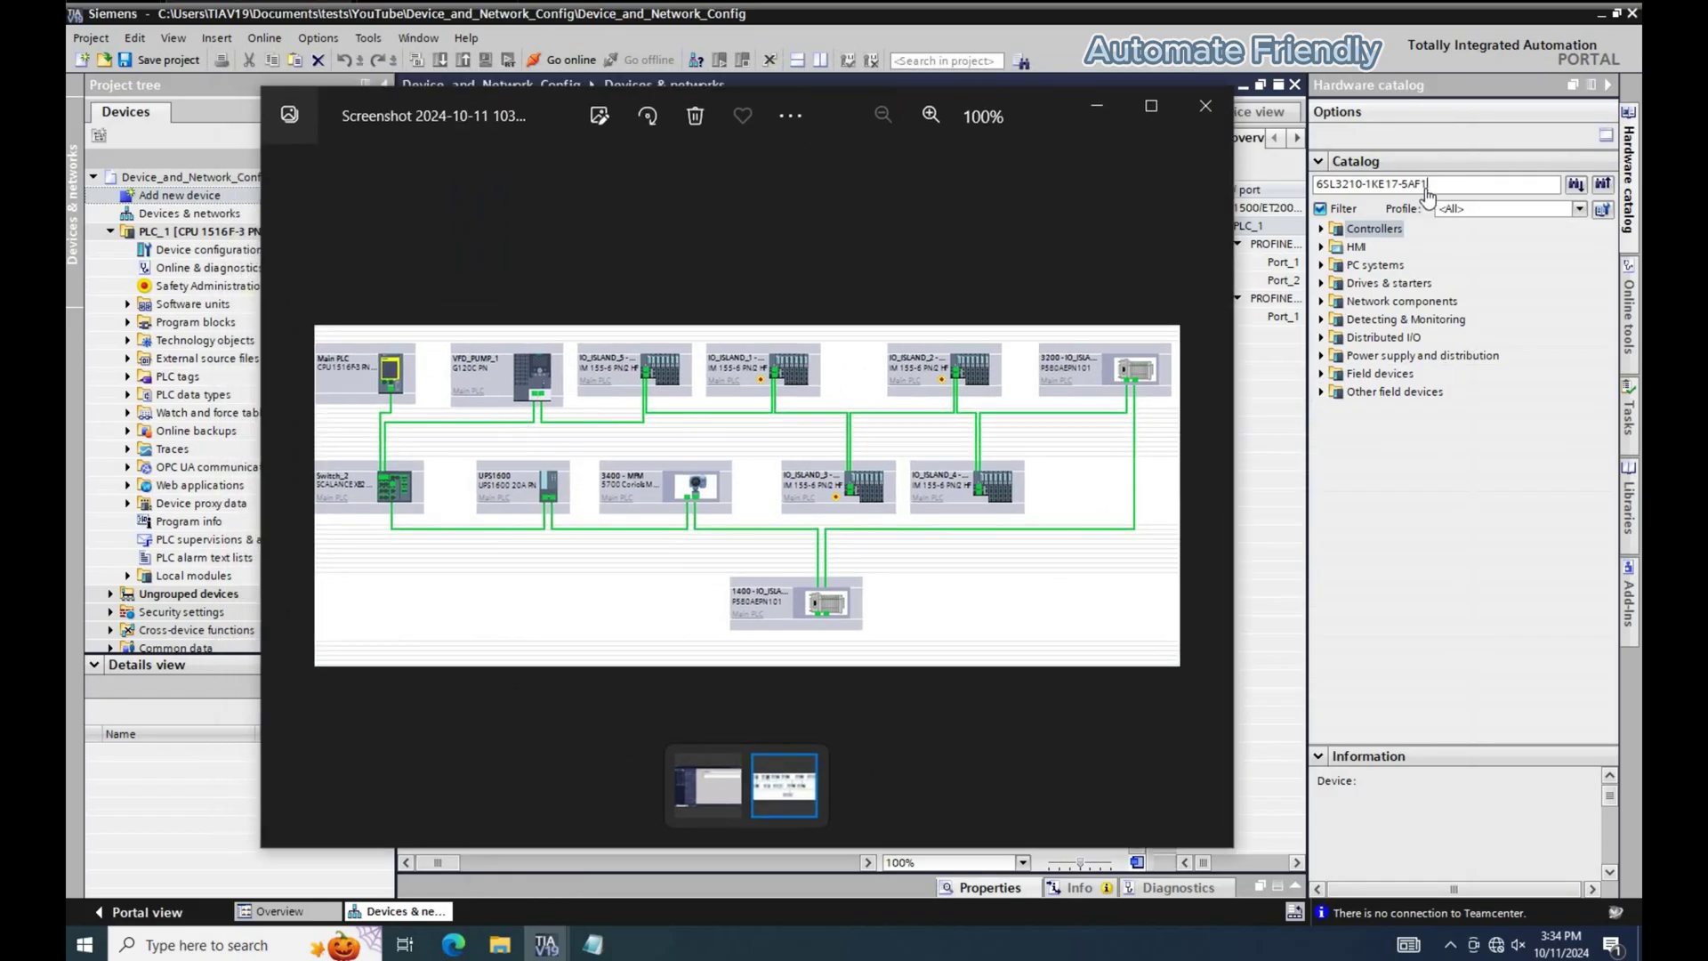
pyautogui.click(1444, 184)
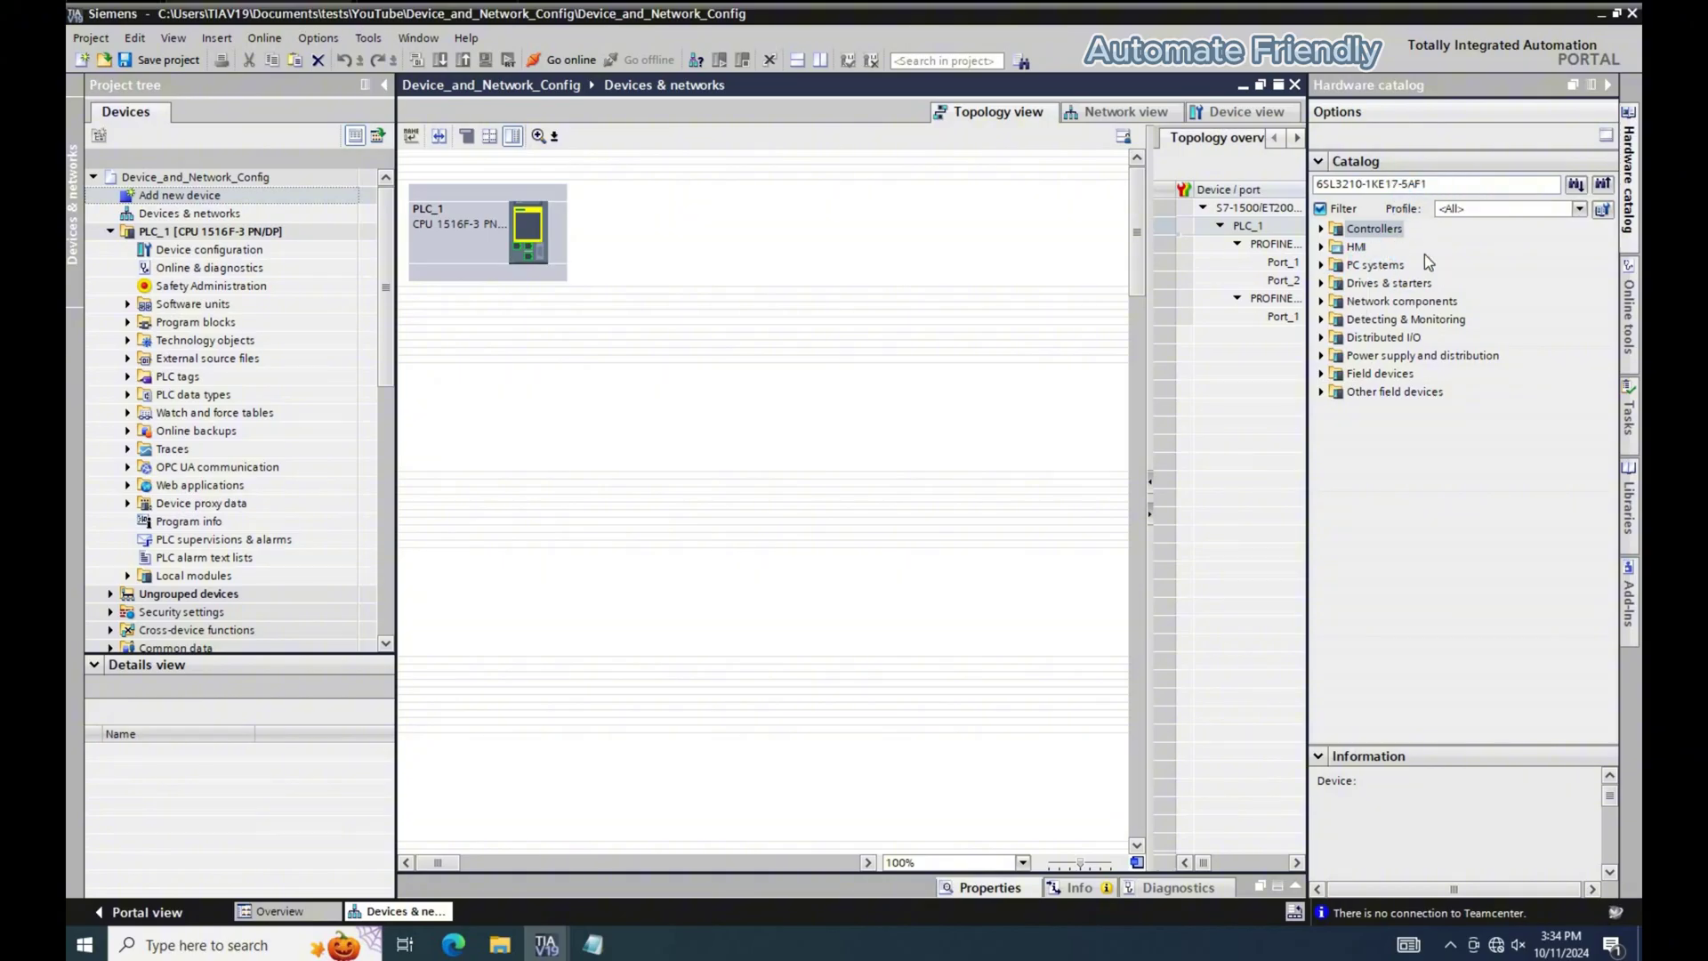
pyautogui.press('Return')
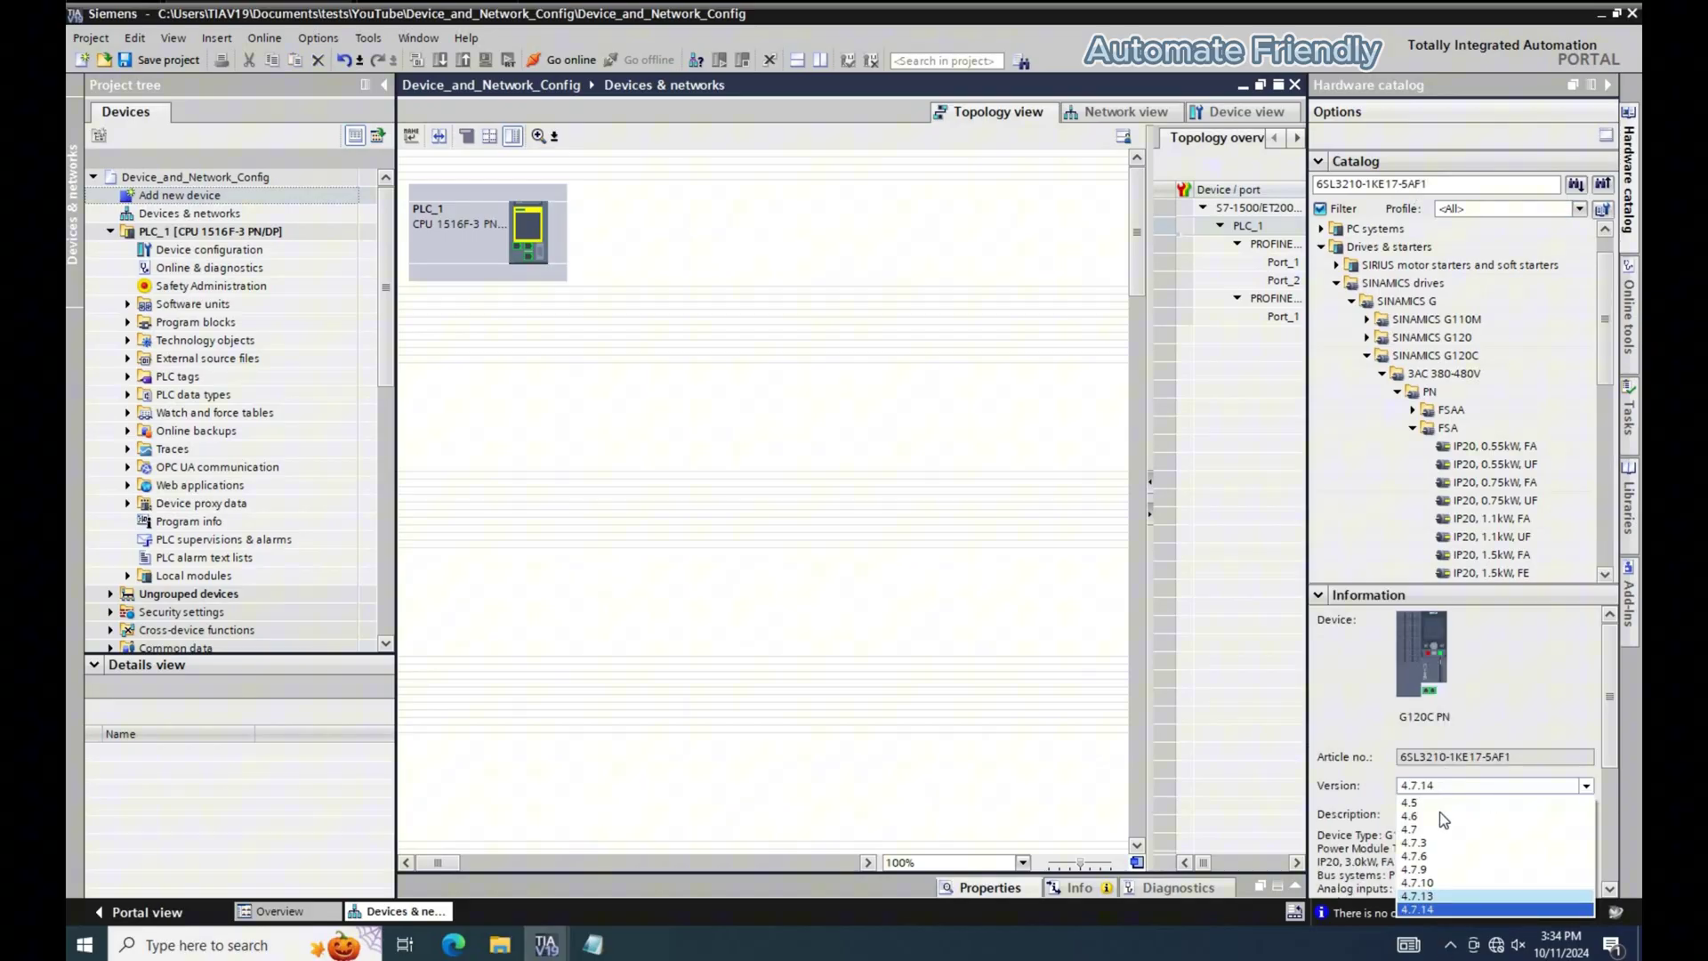
pyautogui.click(1429, 895)
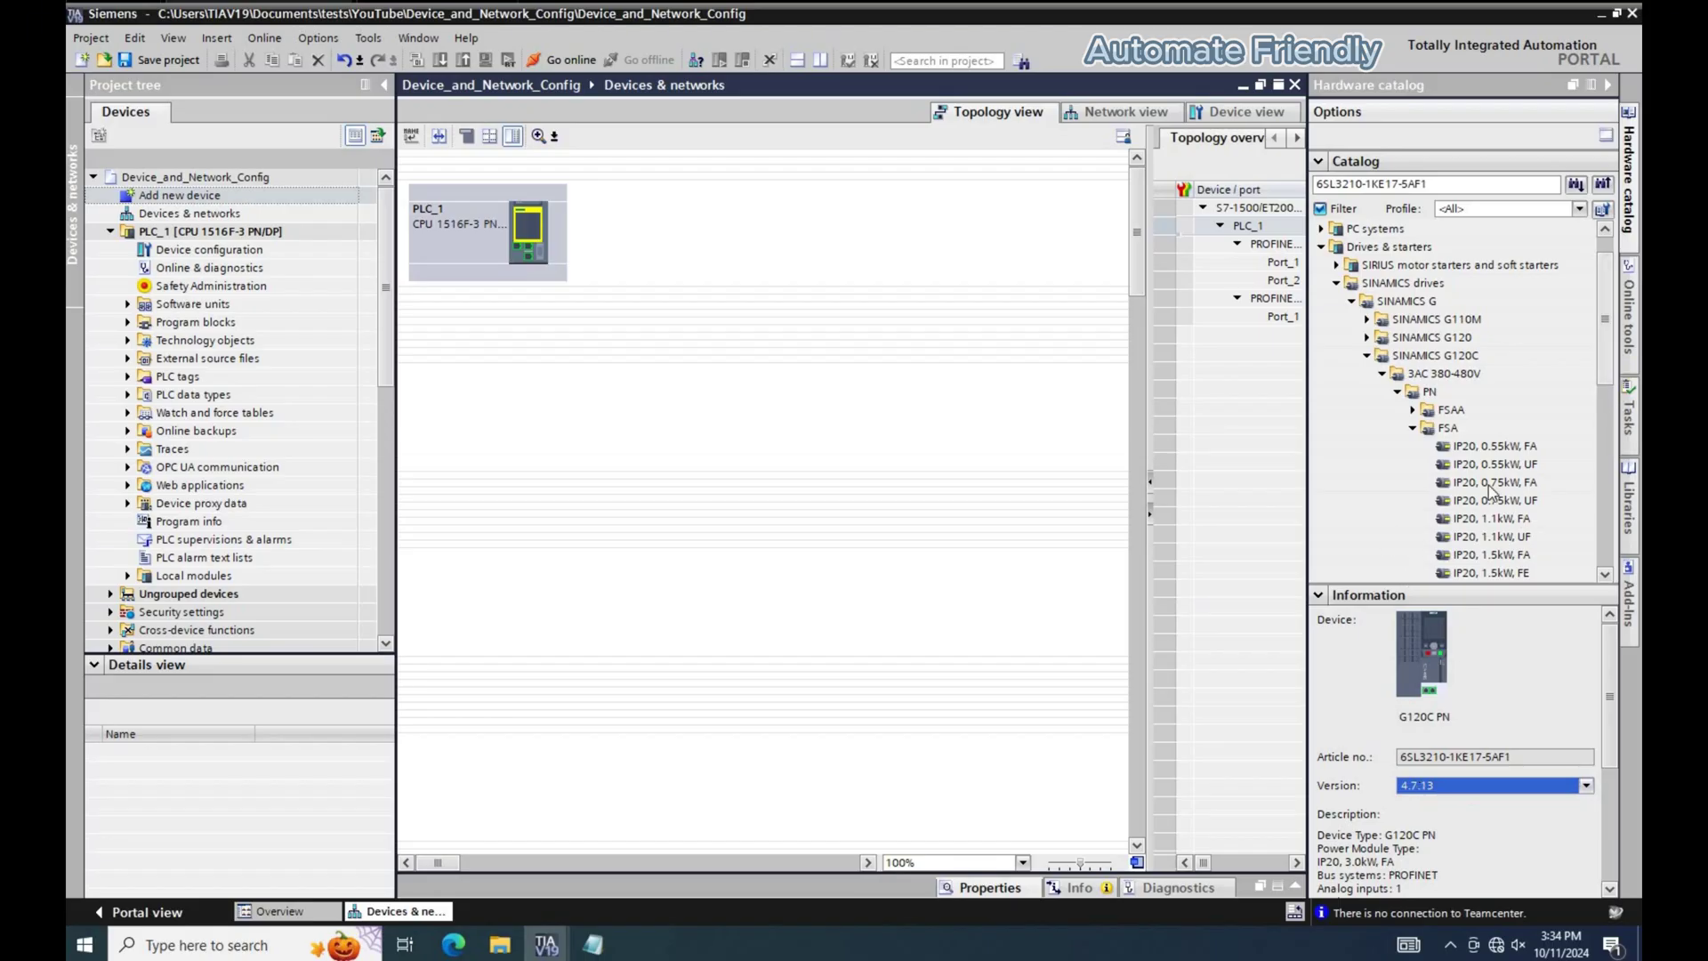
pyautogui.scroll(-3, 1491, 490)
pyautogui.moveTo(1491, 481); pyautogui.dragTo(770, 252)
# Find ET 200SP interface module 6ES7 155-6AU01-0CN0 using the article number from the notes and place it beside Drive_1.
pyautogui.hotkey('alt', 'Tab')
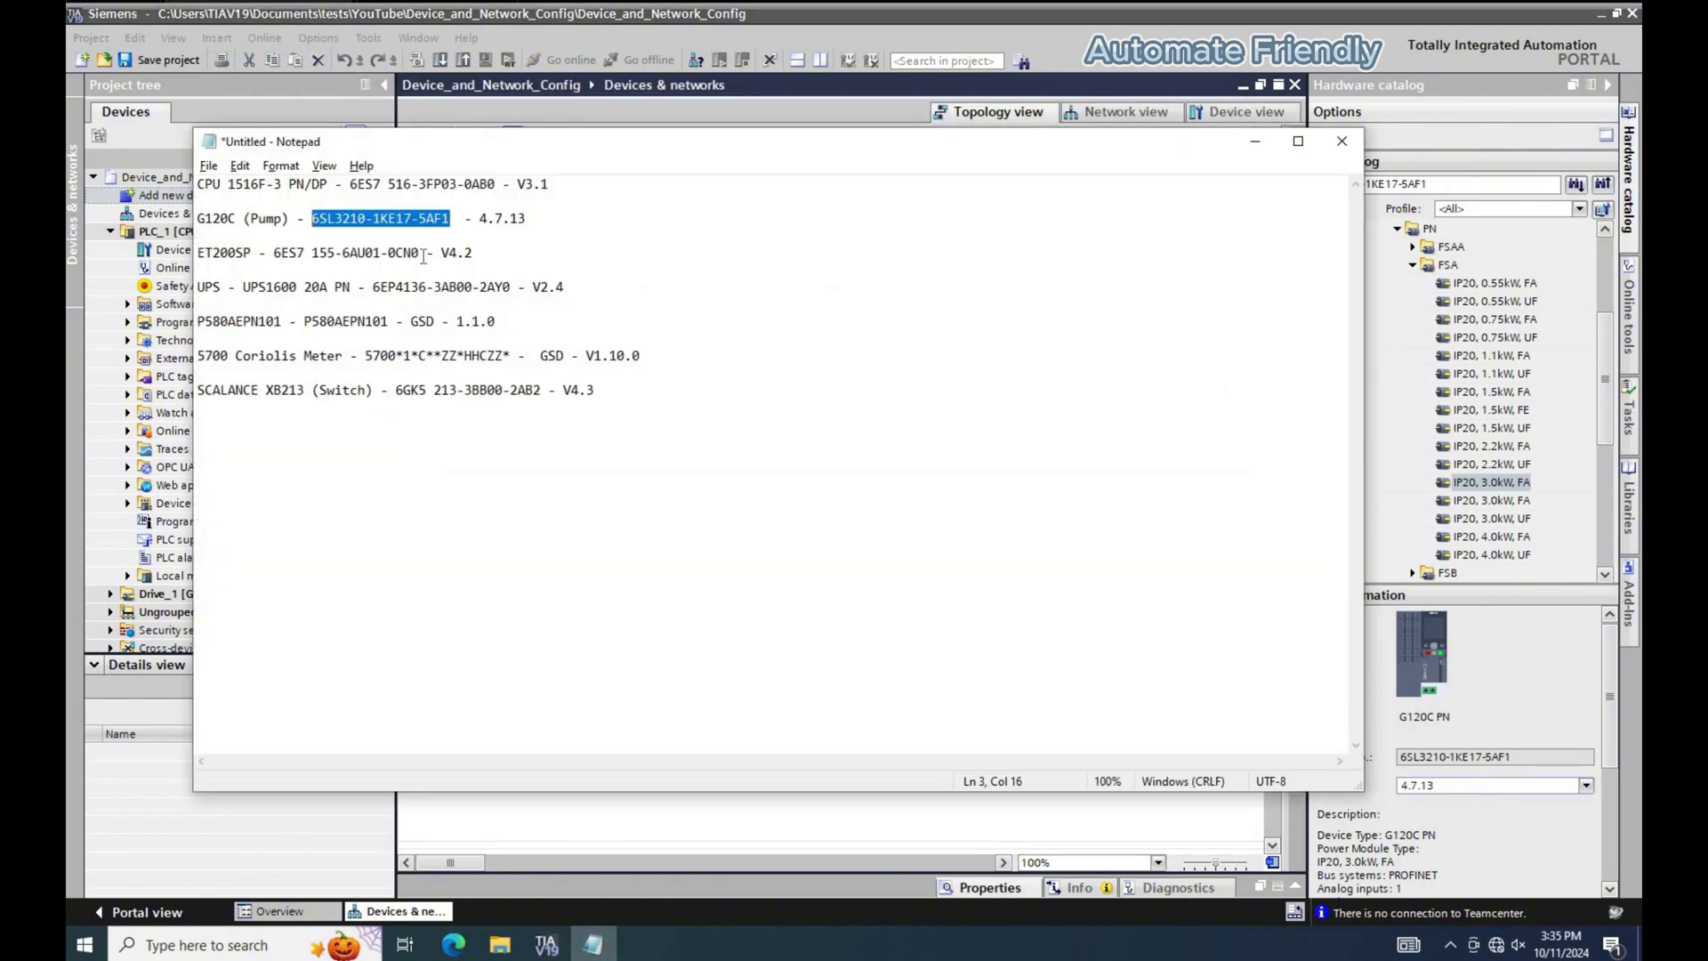
pyautogui.moveTo(422, 254); pyautogui.dragTo(273, 254)
pyautogui.hotkey('ctrl', 'c')
pyautogui.moveTo(1438, 182); pyautogui.dragTo(1277, 196)
pyautogui.hotkey('ctrl', 'v')
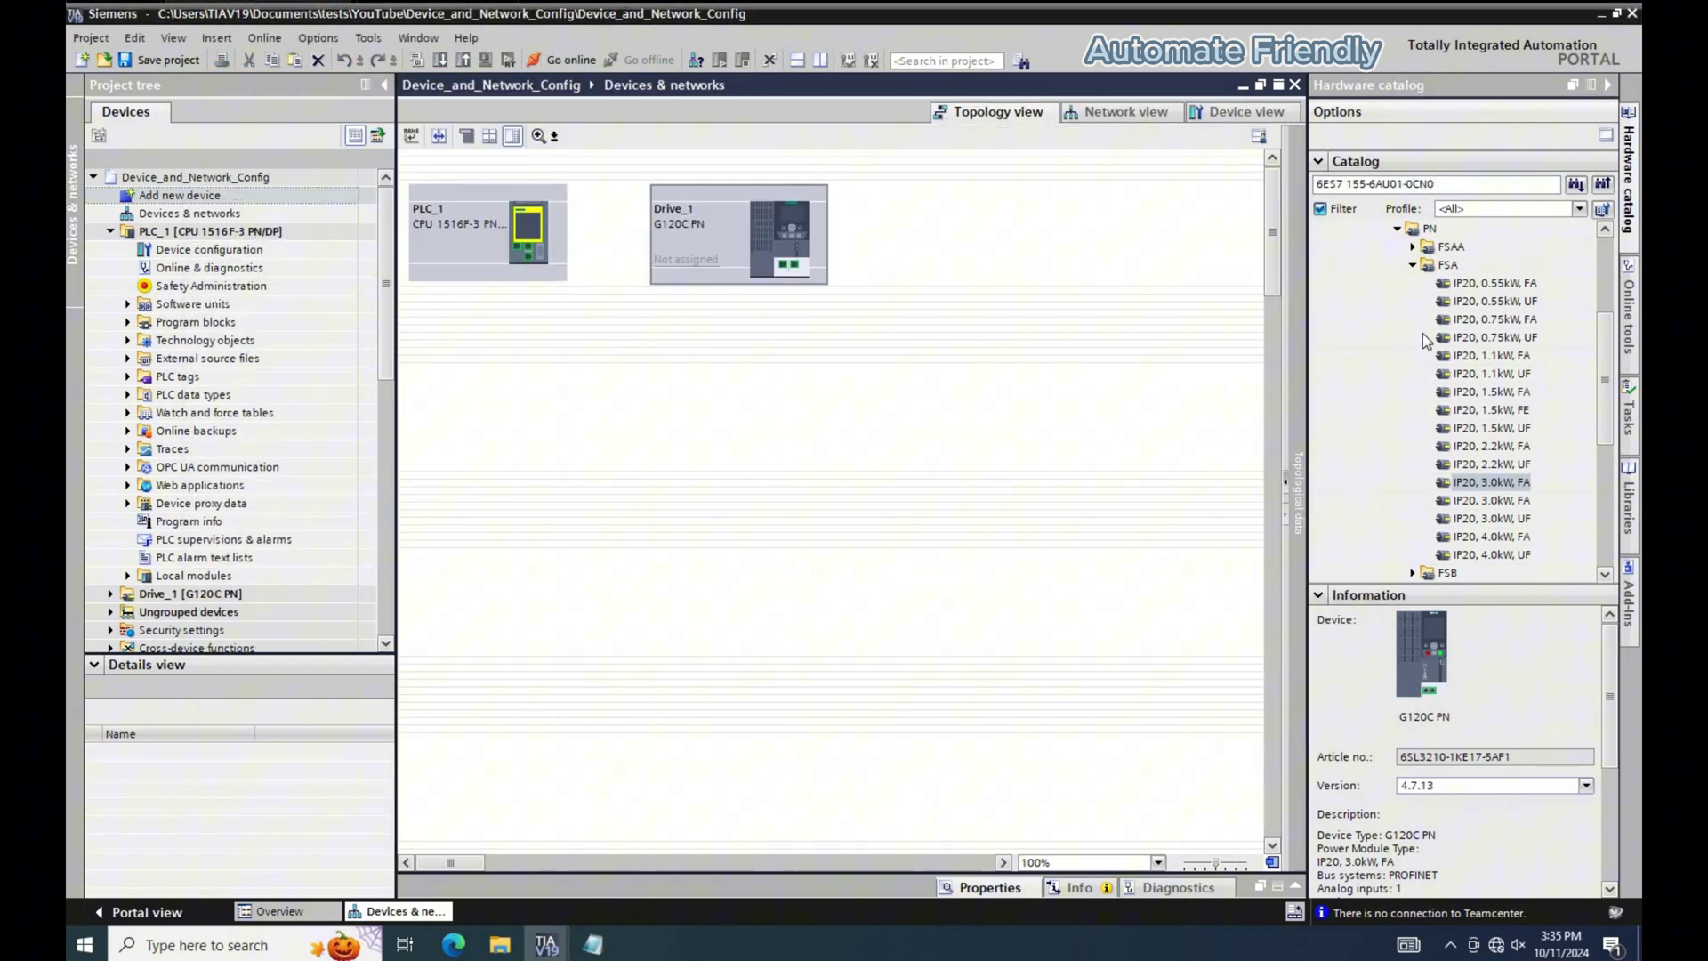
pyautogui.press('Return')
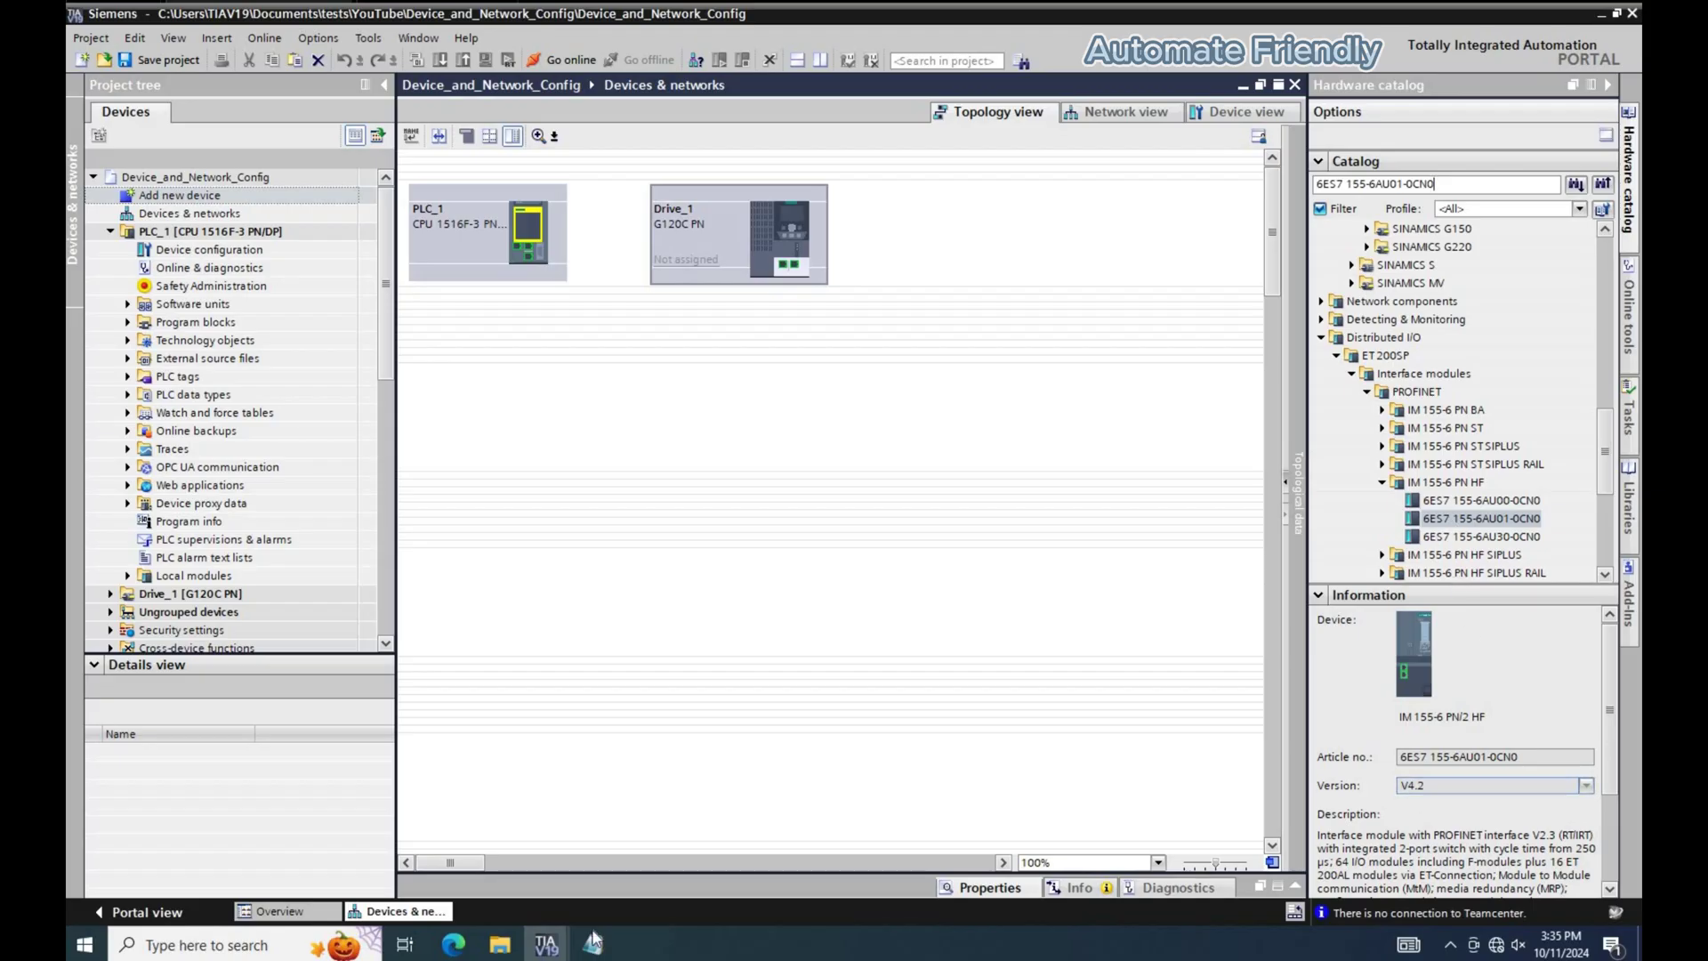
pyautogui.moveTo(1482, 518); pyautogui.dragTo(954, 236)
pyautogui.moveTo(1021, 180); pyautogui.dragTo(1023, 191)
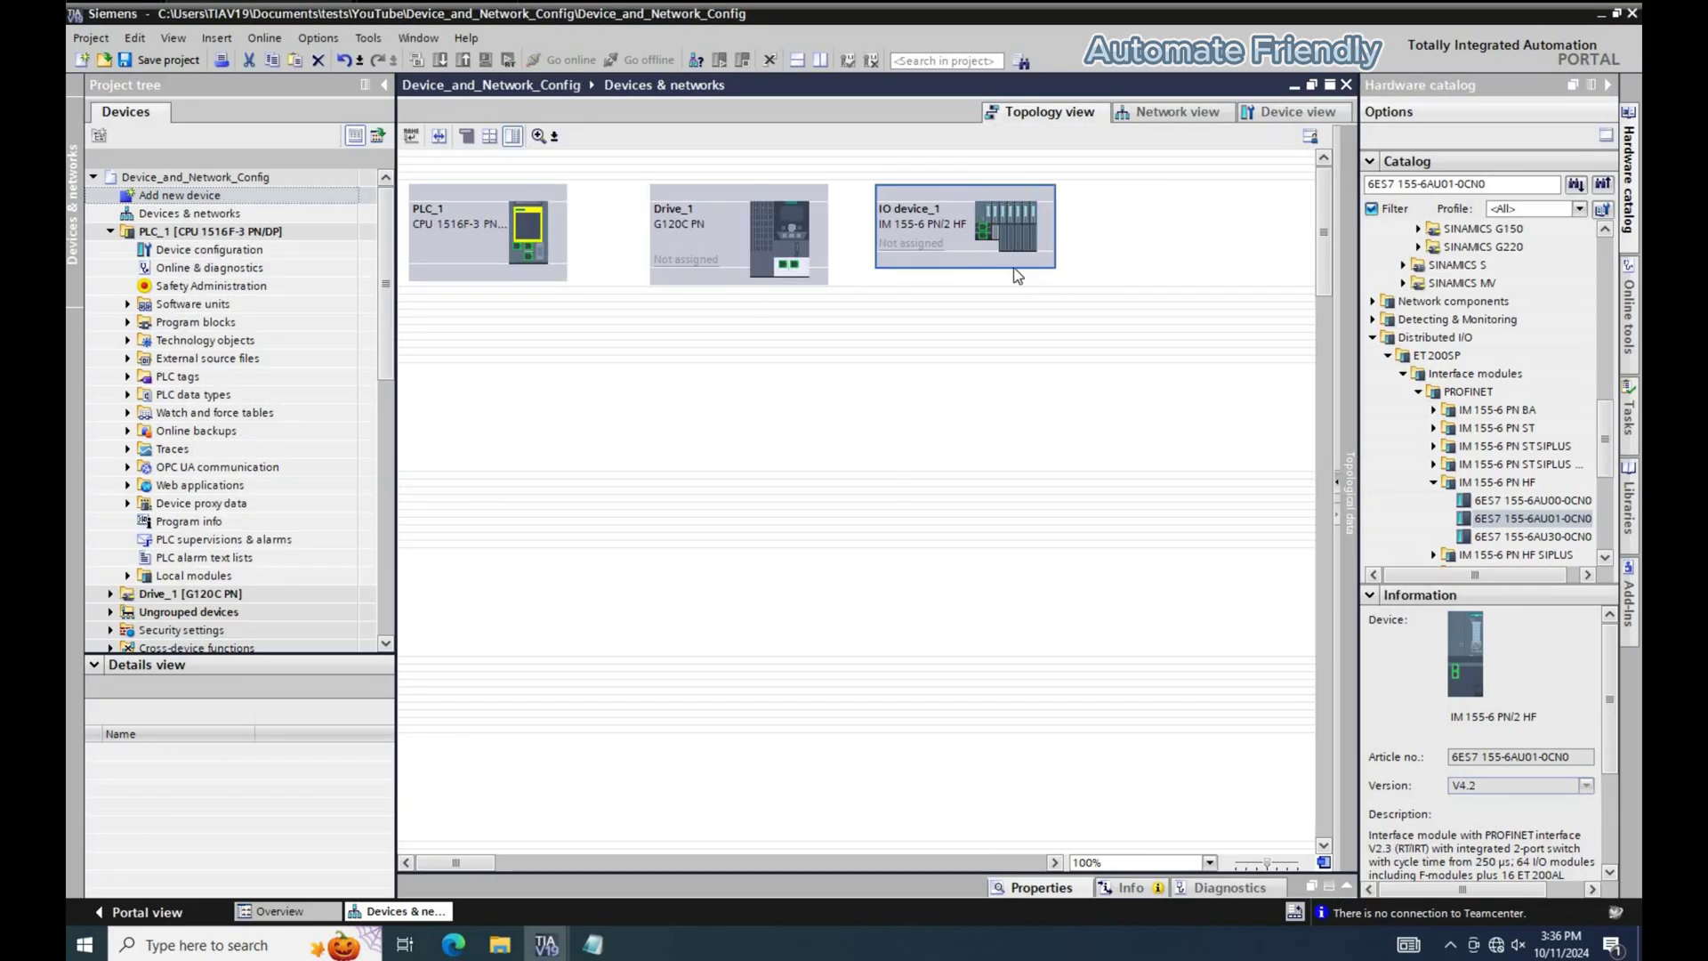
# Duplicate IO device_1 four times, keeping one copy beside it and arranging the other three in a second row.
pyautogui.hotkey('ctrl', 'c')
pyautogui.hotkey('ctrl', 'v')
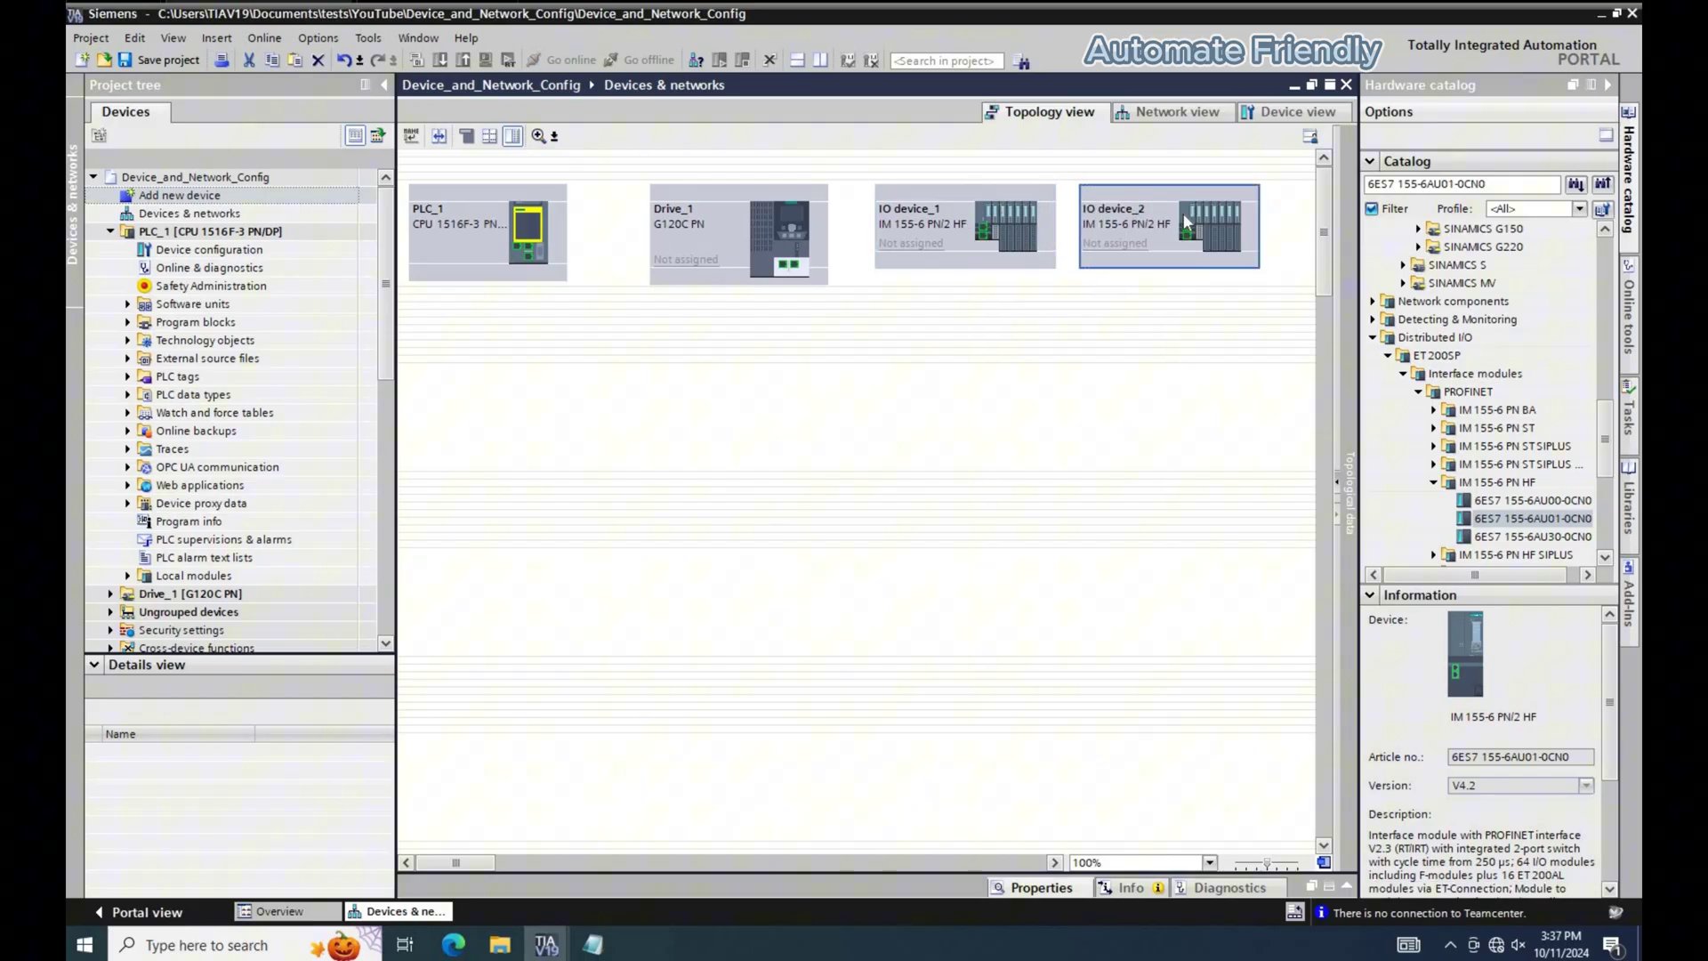
pyautogui.hotkey('ctrl', 'v')
pyautogui.moveTo(1183, 223); pyautogui.dragTo(601, 452)
pyautogui.click(838, 451)
# Find UPS1600 20A PN, article 6EP4136-3AB00-2AY0, in the hardware catalog and place it below the second row of IO devices.
pyautogui.hotkey('alt', 'Tab')
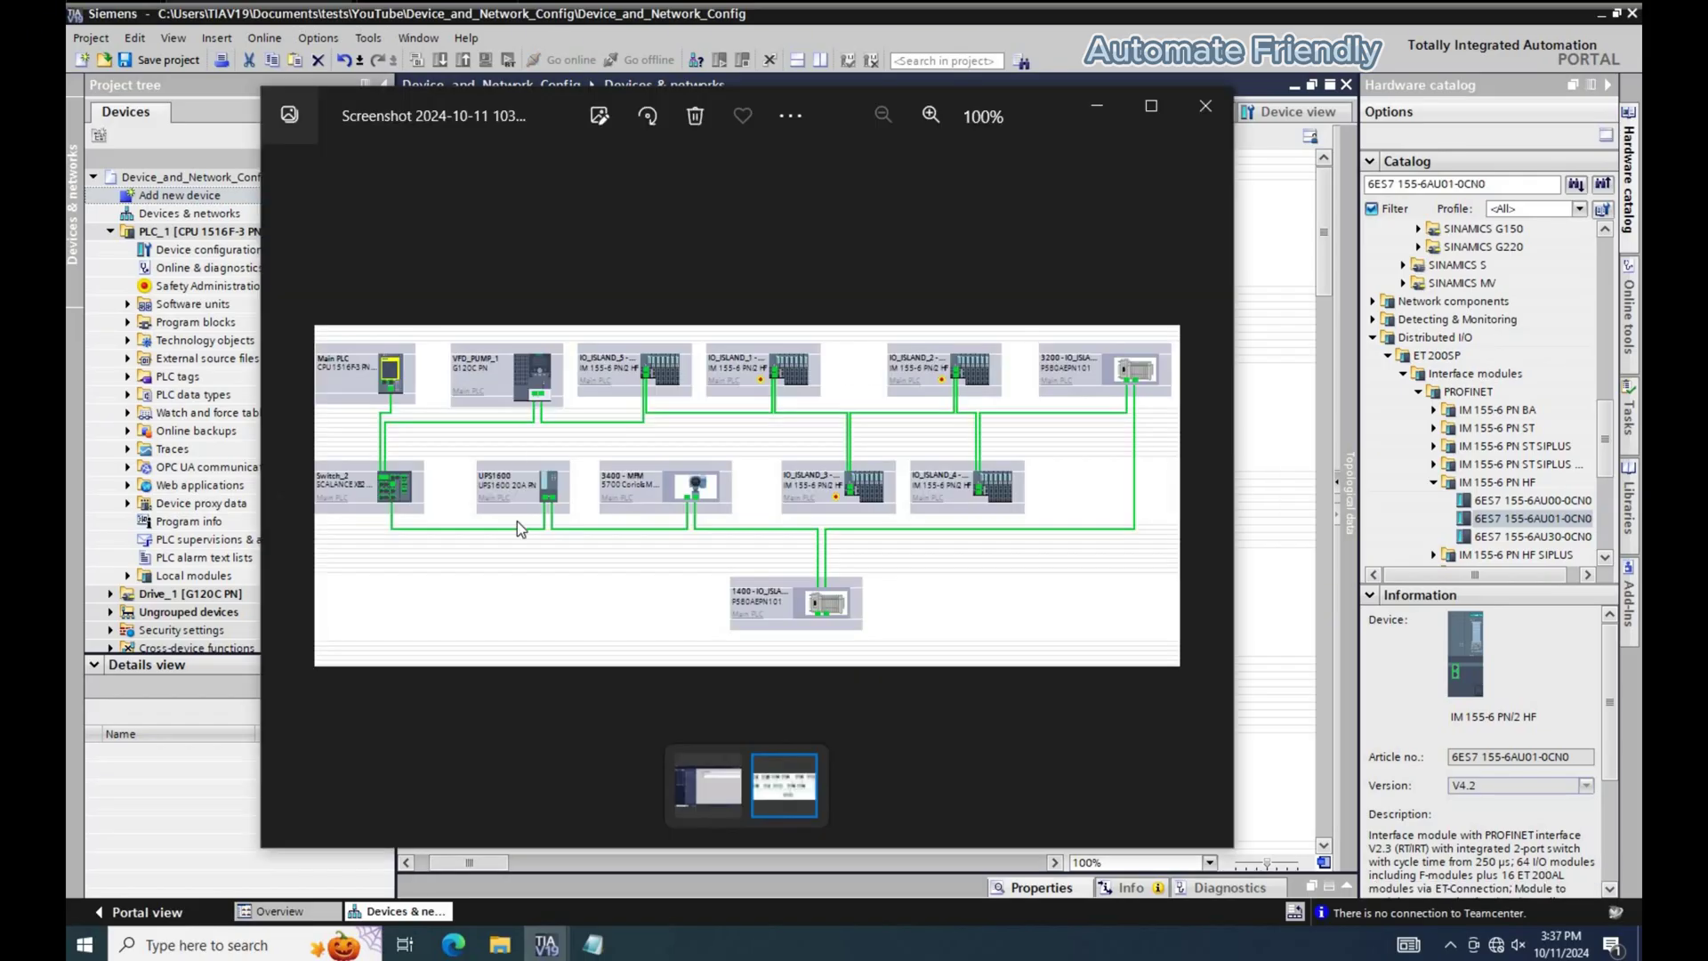
pyautogui.click(589, 945)
pyautogui.click(592, 945)
pyautogui.moveTo(512, 287); pyautogui.dragTo(372, 288)
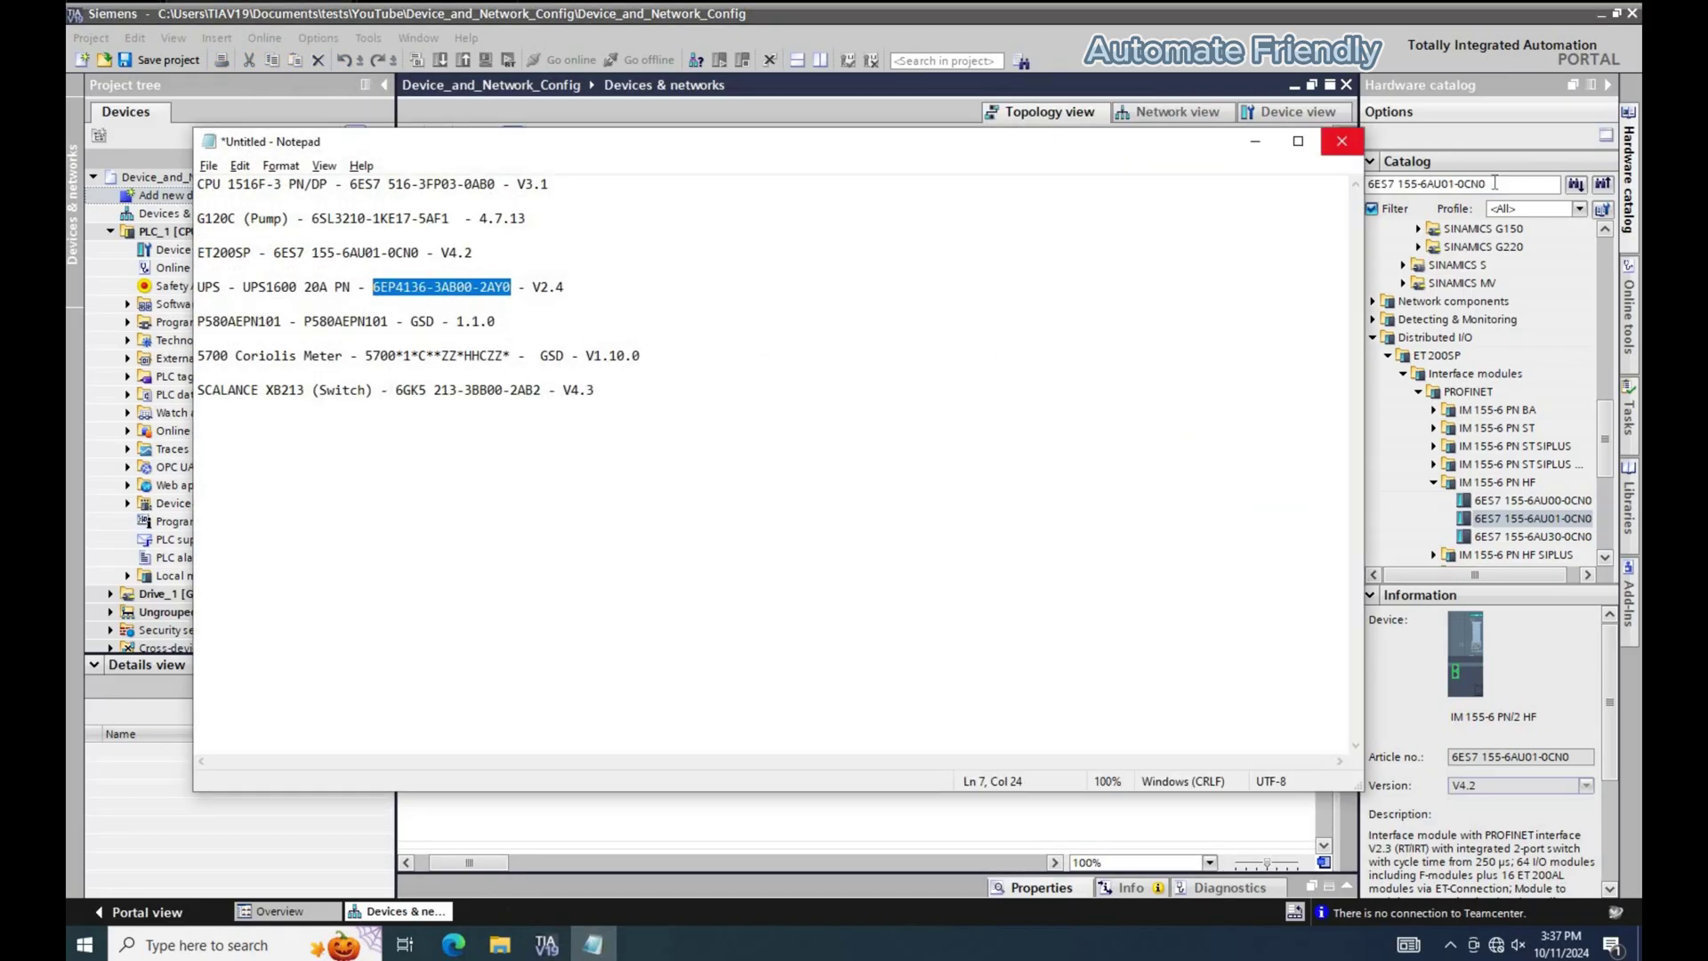
pyautogui.click(1376, 195)
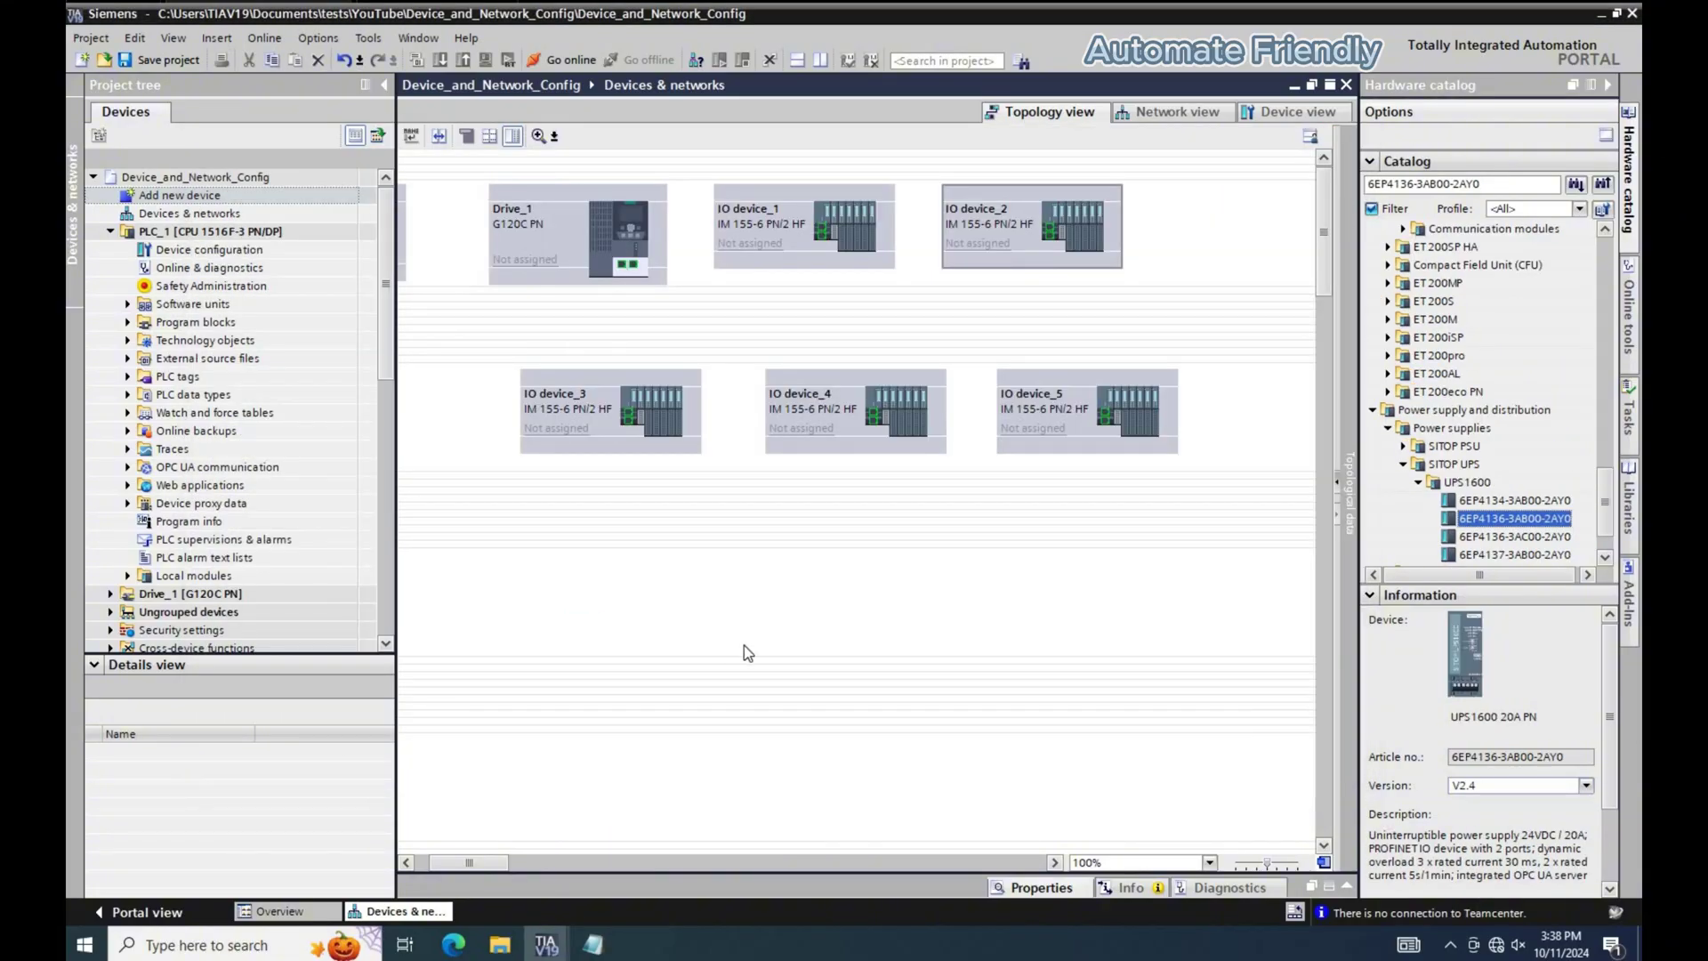
pyautogui.moveTo(510, 602); pyautogui.dragTo(511, 603)
# Search the hardware catalog for the SCALANCE XB213 switch using article number 6GK5 213-3BB00-2AB2 from the notes.
pyautogui.click(593, 945)
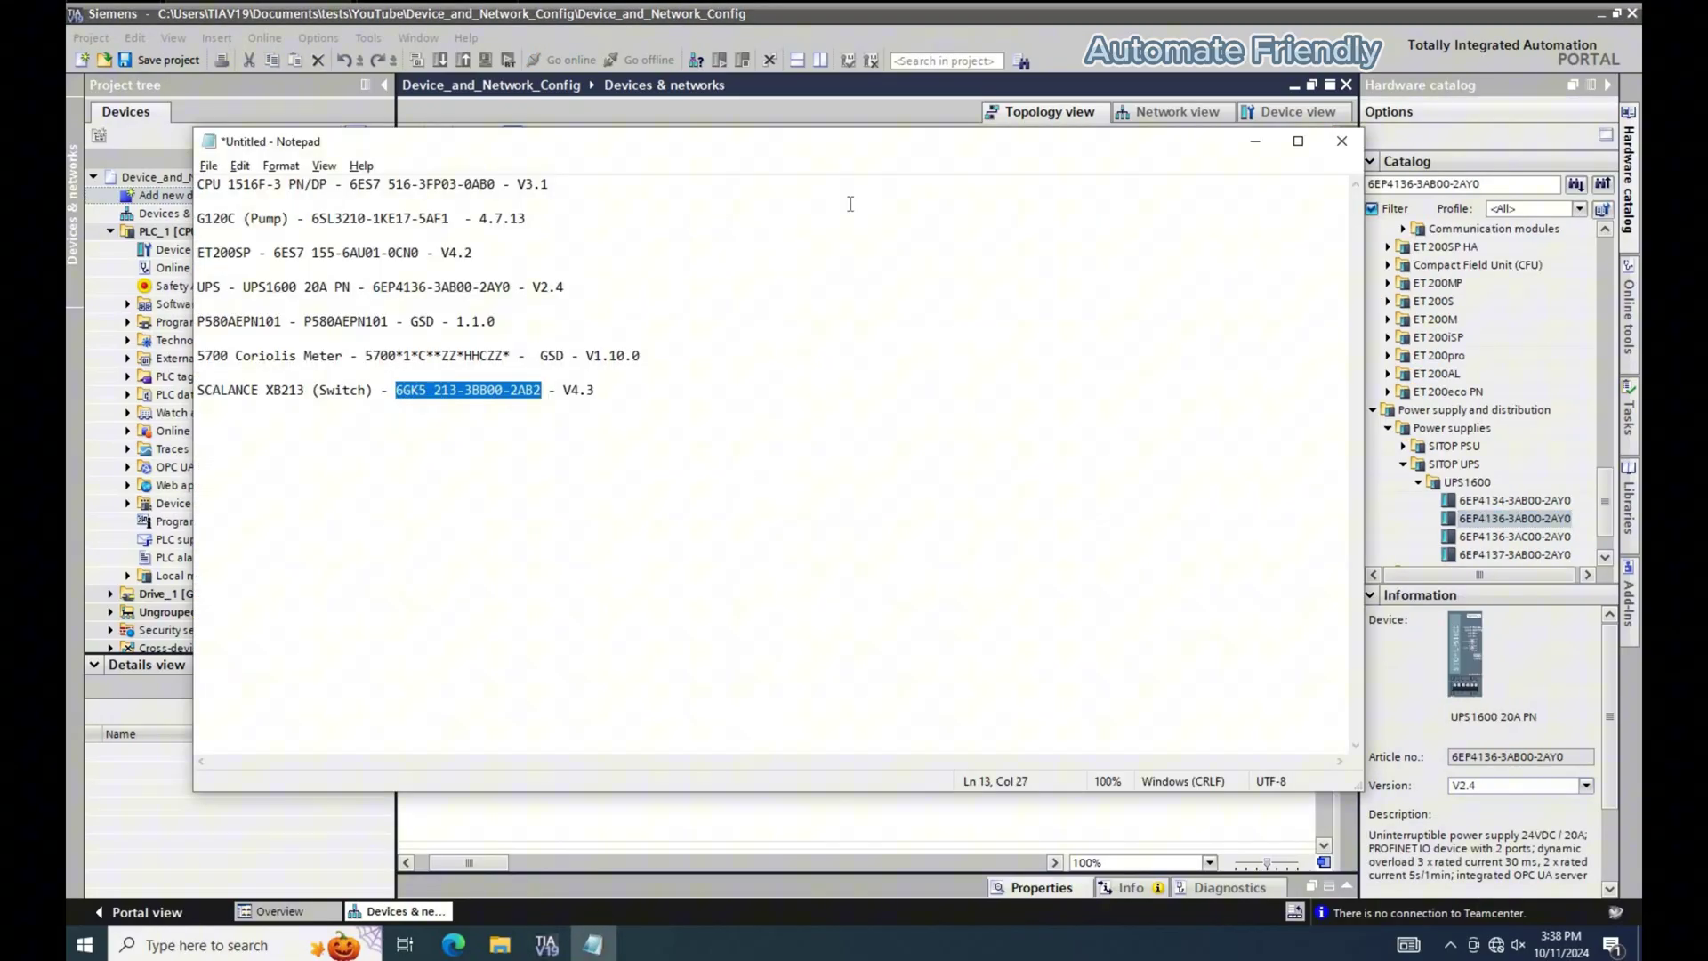
pyautogui.hotkey('ctrl', 'c')
pyautogui.click(1495, 184)
pyautogui.hotkey('ctrl', 'a')
pyautogui.hotkey('ctrl', 'v')
pyautogui.press('Return')
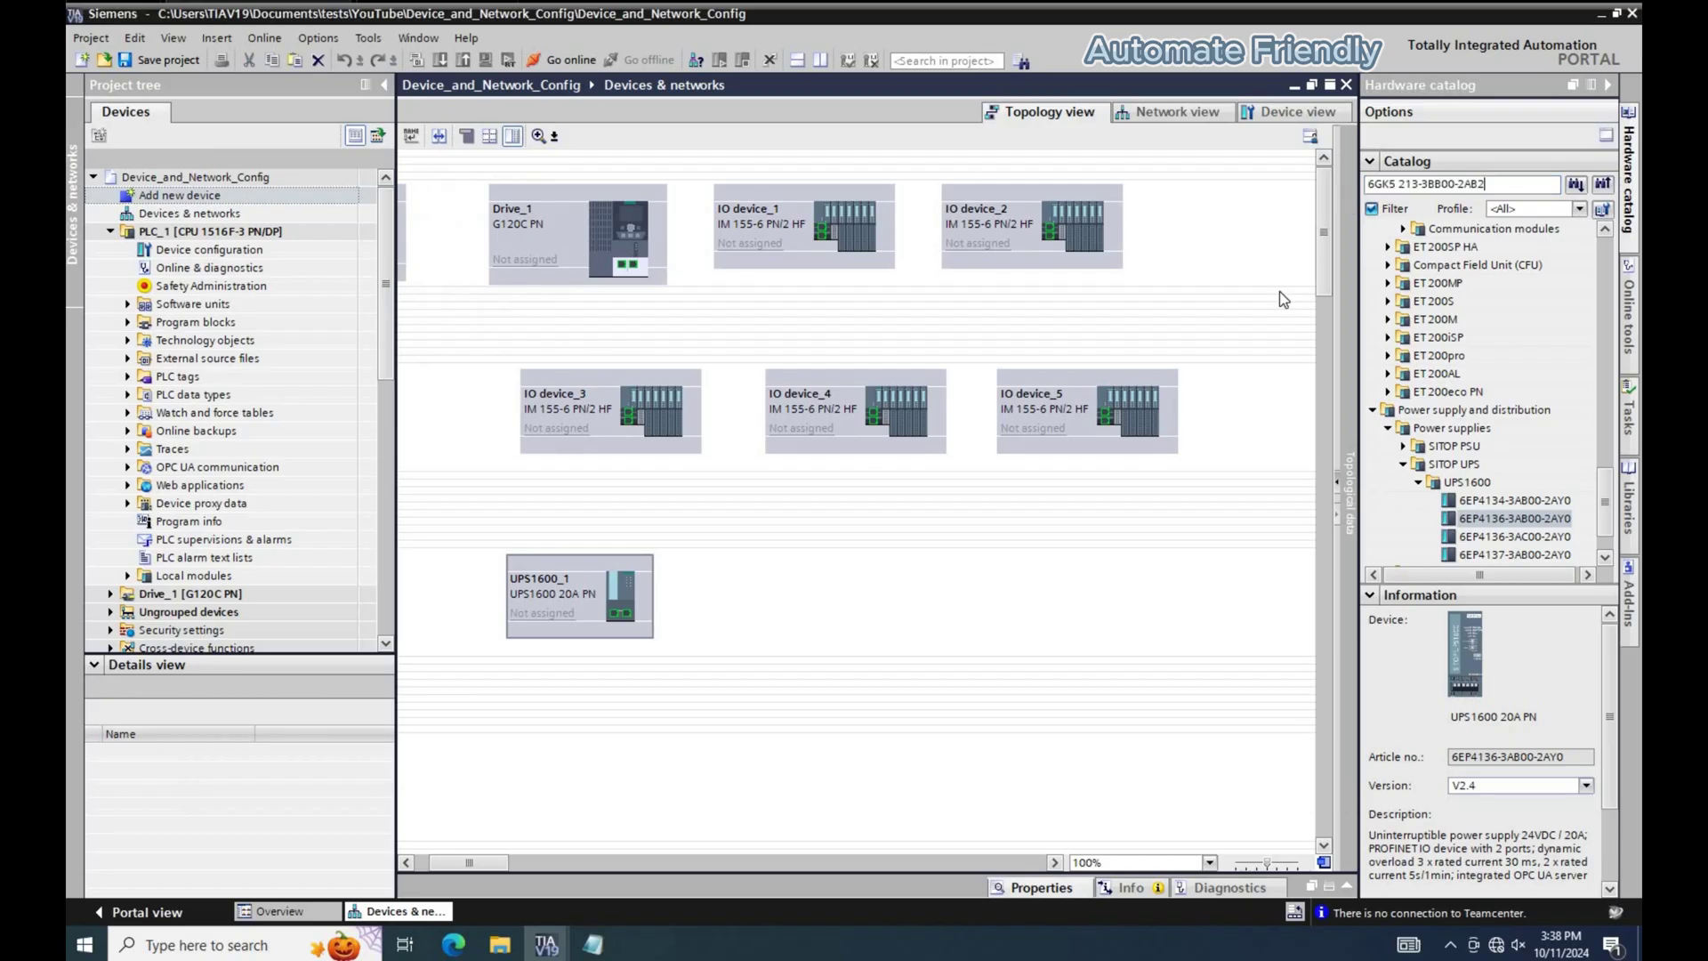
# Set the SCALANCE XB213 to version V4.3, place it below PLC_1 and compare the layout with the reference topology.
pyautogui.click(913, 524)
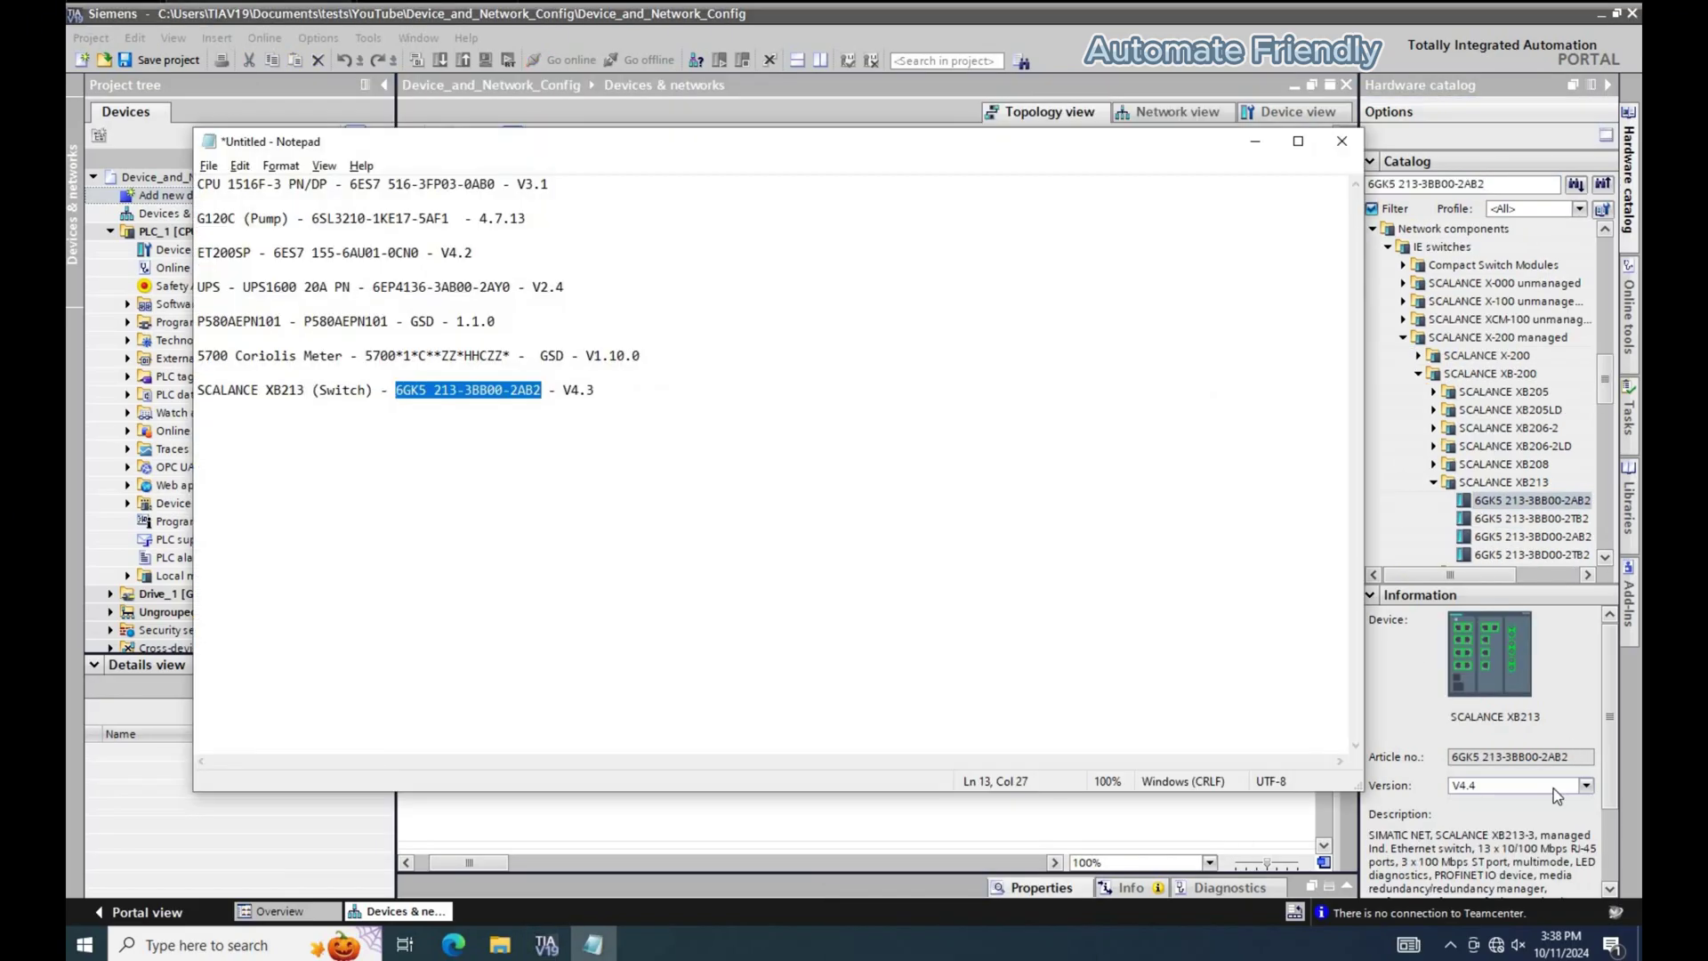
pyautogui.click(1554, 788)
pyautogui.click(1495, 880)
pyautogui.moveTo(1532, 501); pyautogui.dragTo(495, 415)
pyautogui.hotkey('alt', 'Tab')
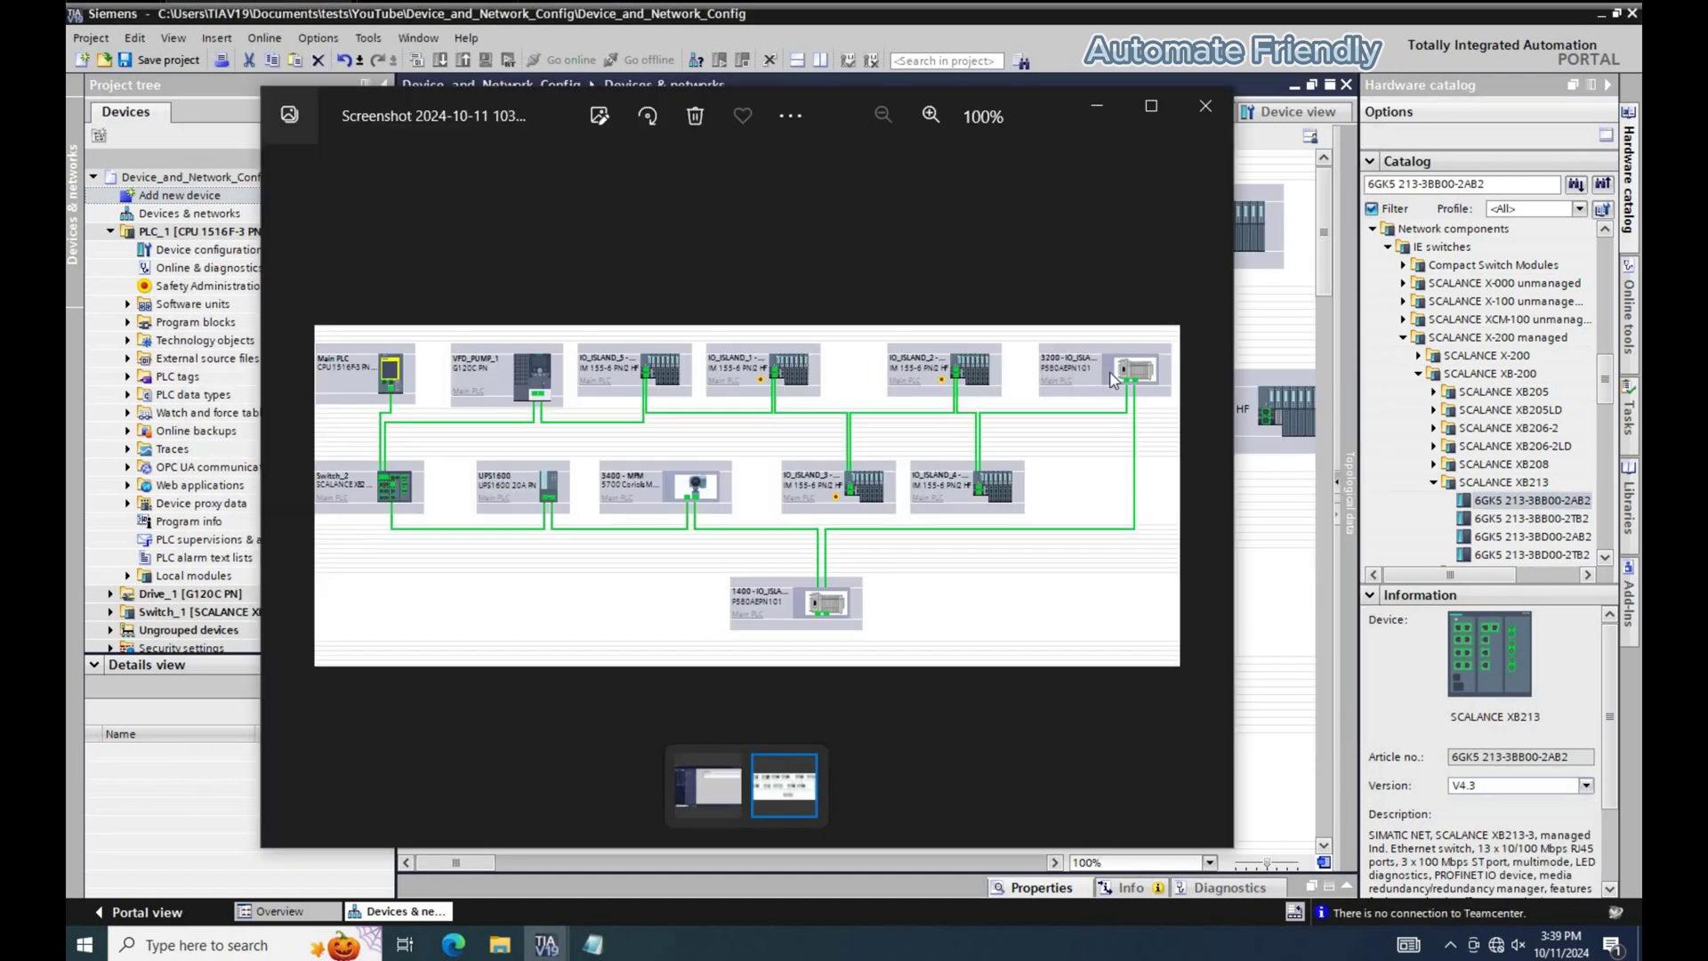
pyautogui.hotkey('alt', 'Tab')
pyautogui.hotkey('alt', 'Tab')
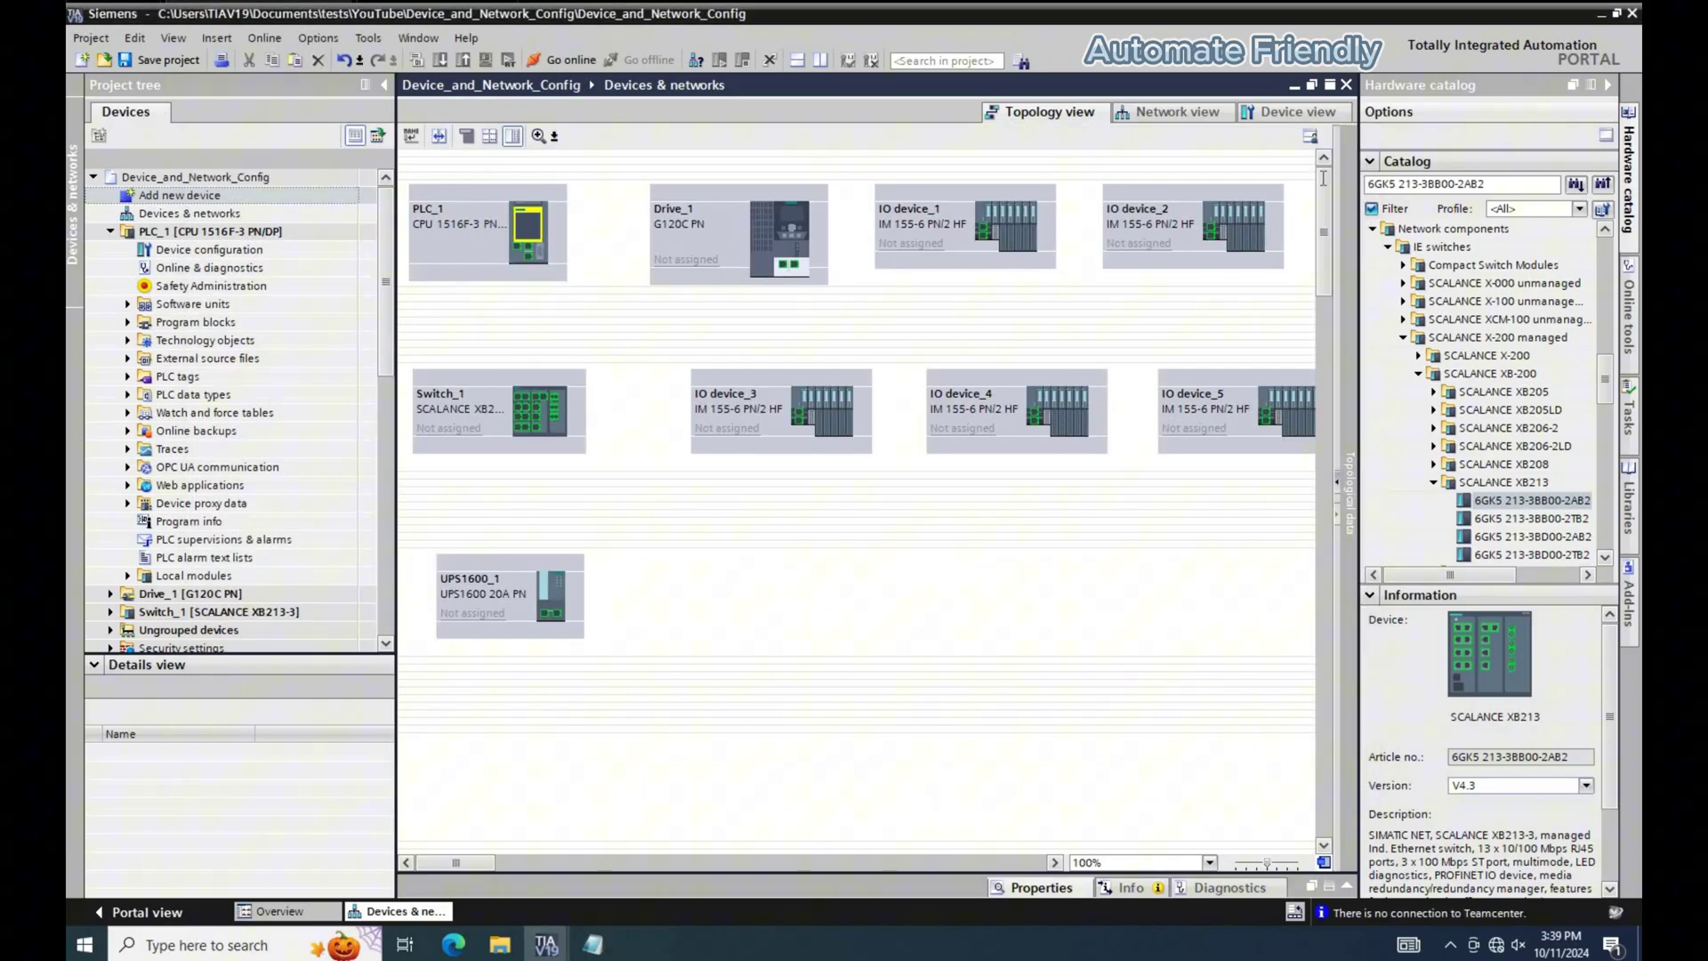
# Find Numatics 580 head module P580AEPN101 in the hardware catalog, place it beside UPS1600_1, and open the GSD file management.
pyautogui.hotkey('ctrl', 'v')
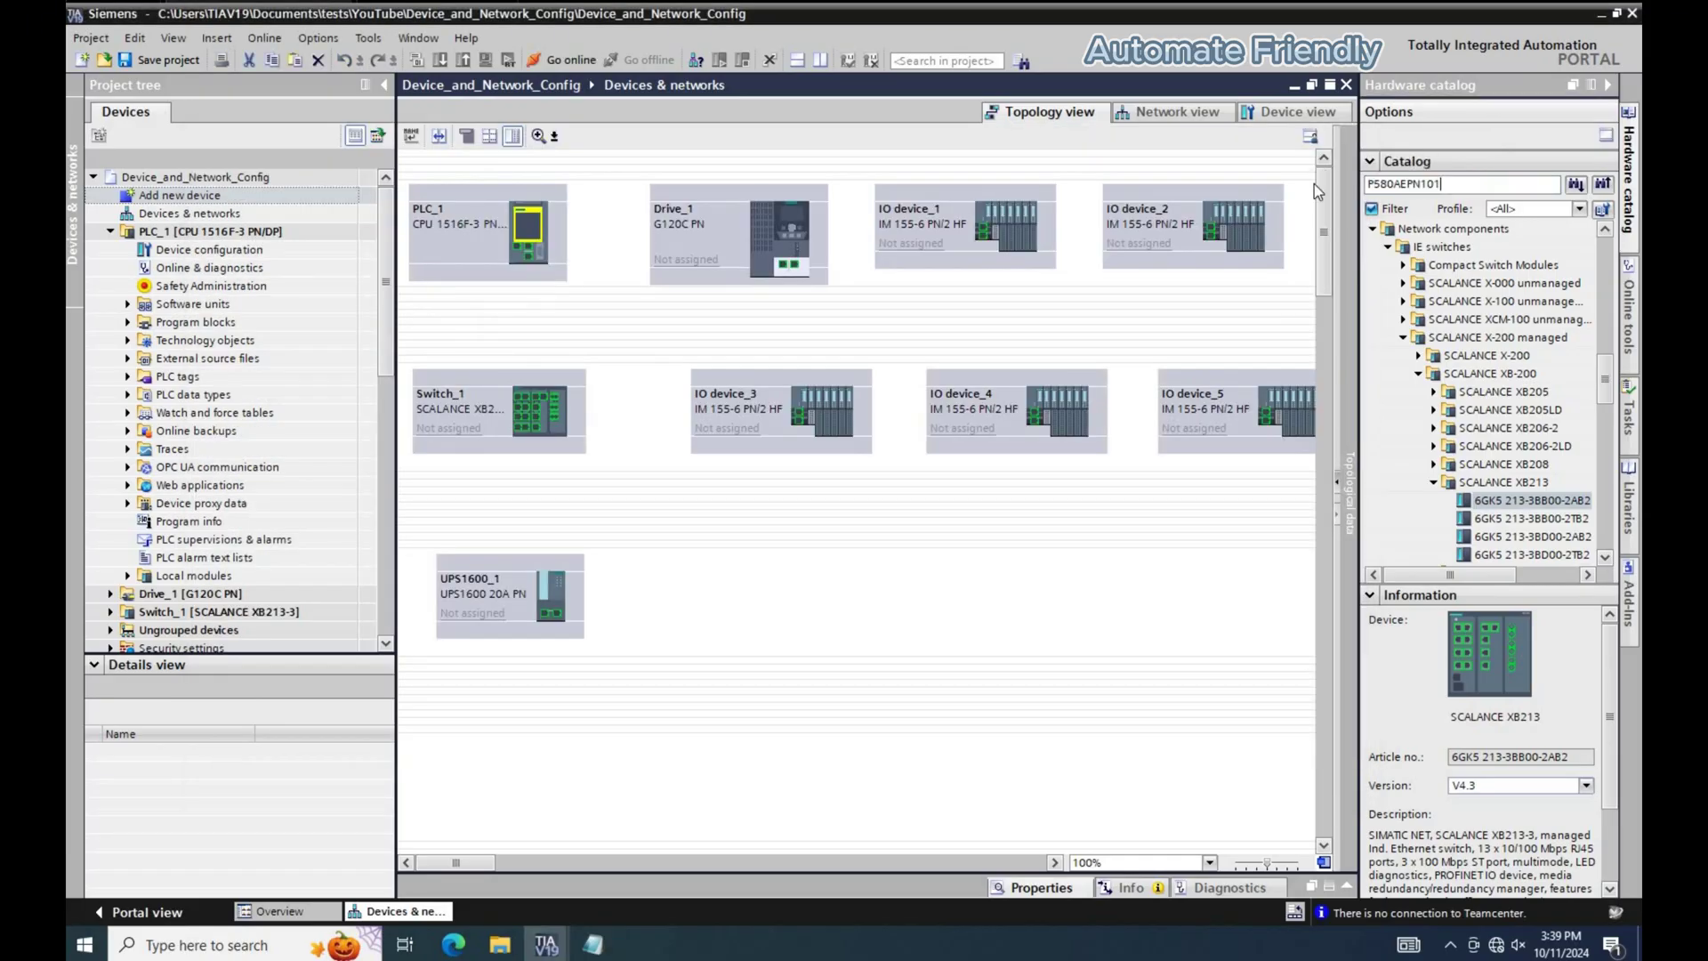
pyautogui.press('Return')
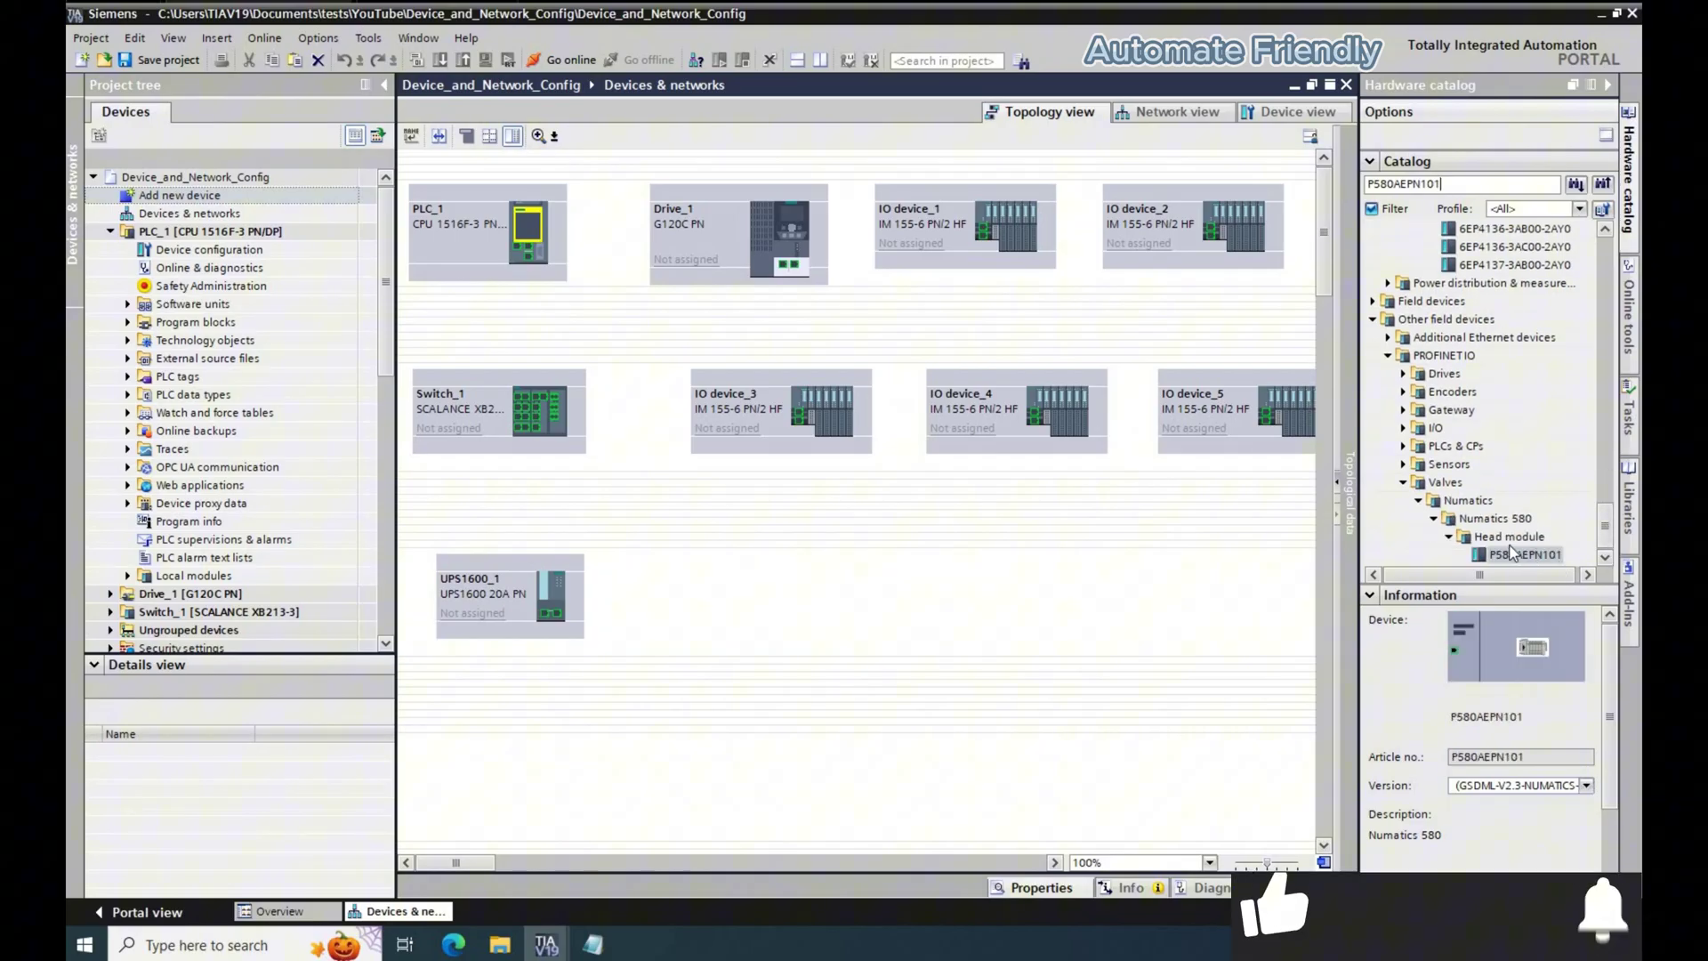
pyautogui.moveTo(1518, 553); pyautogui.dragTo(756, 605)
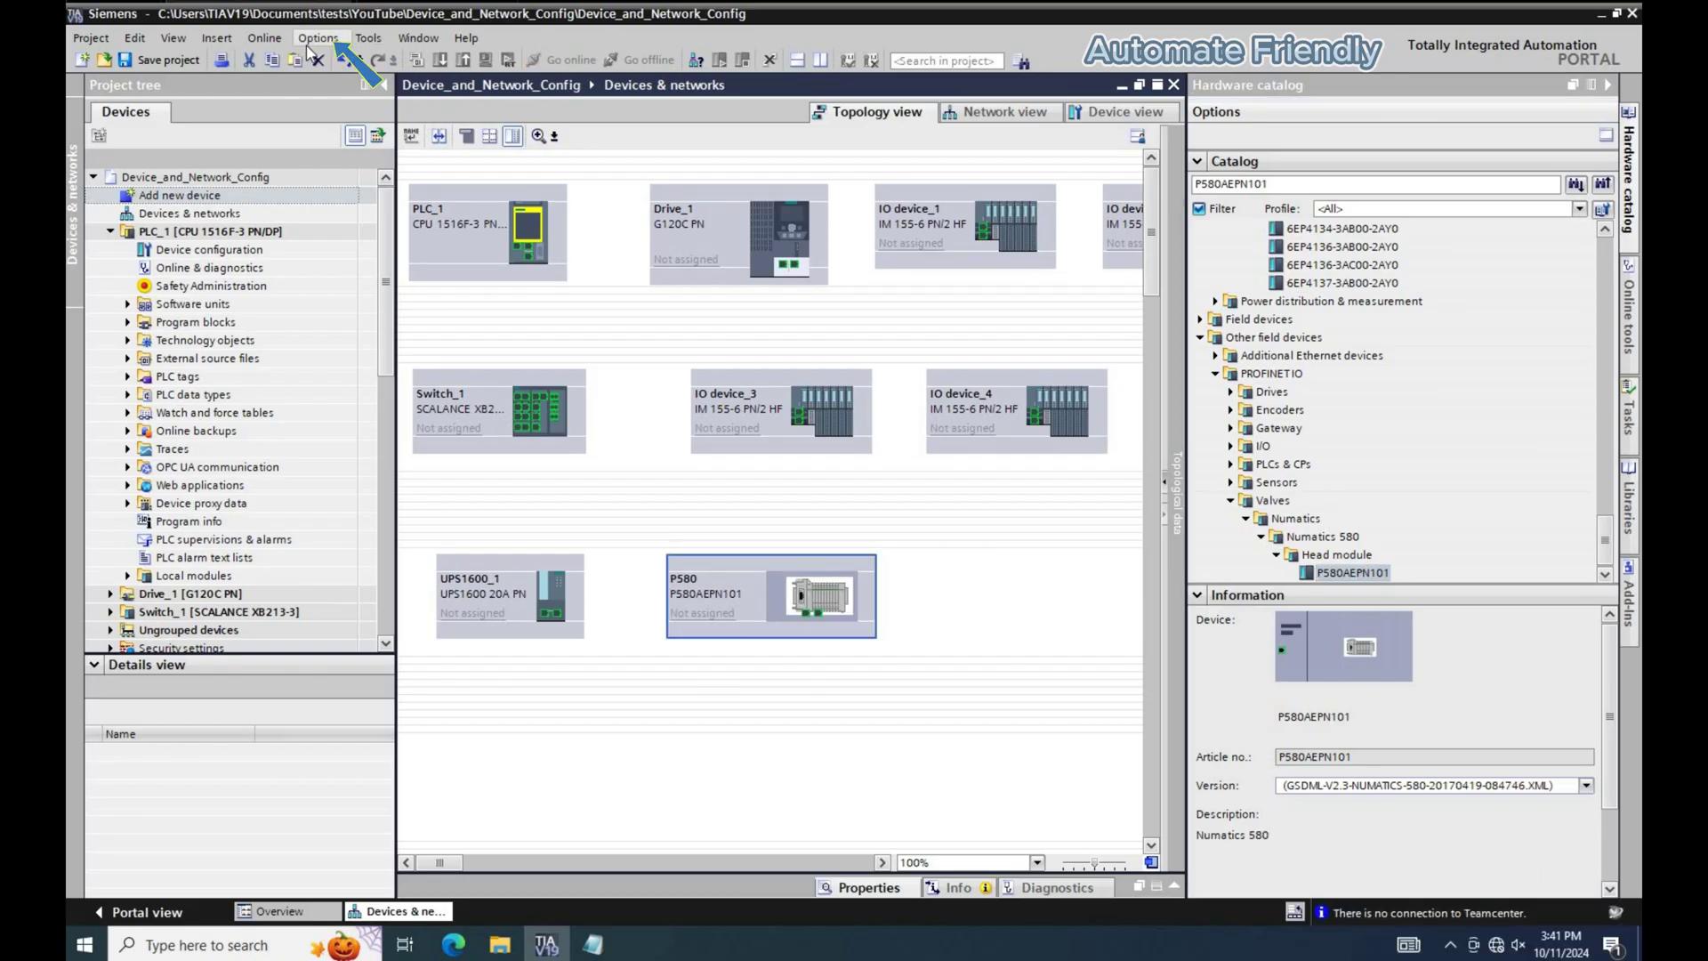
pyautogui.hotkey('alt', 'o')
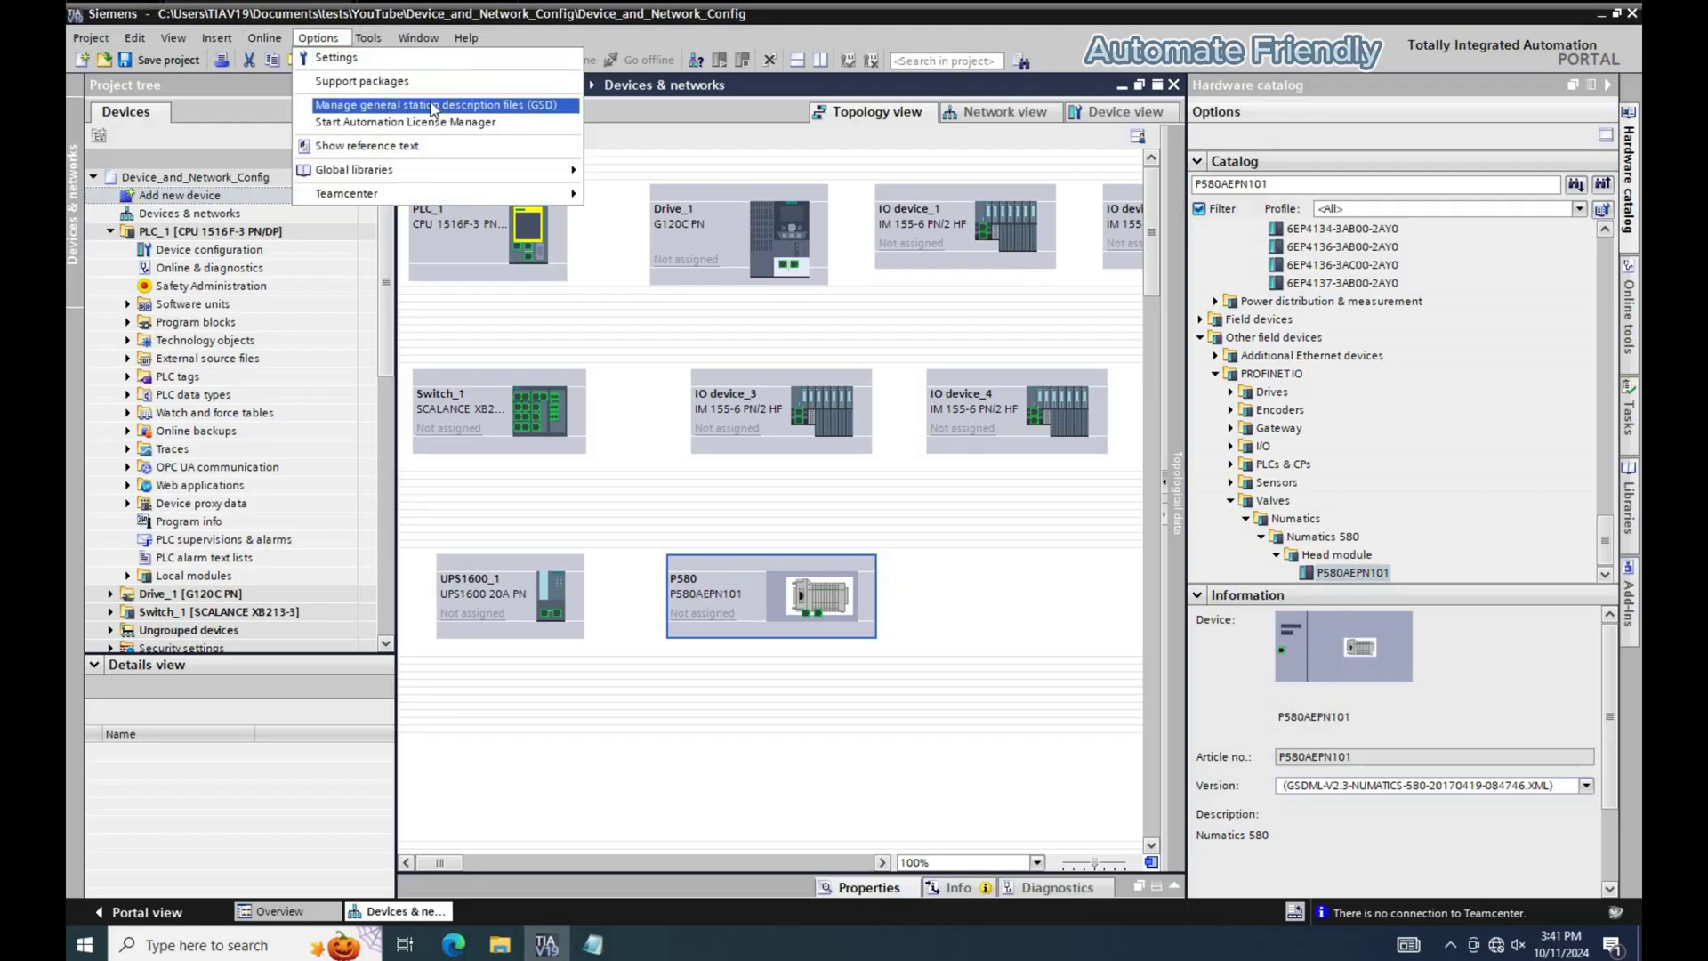
pyautogui.press('Return')
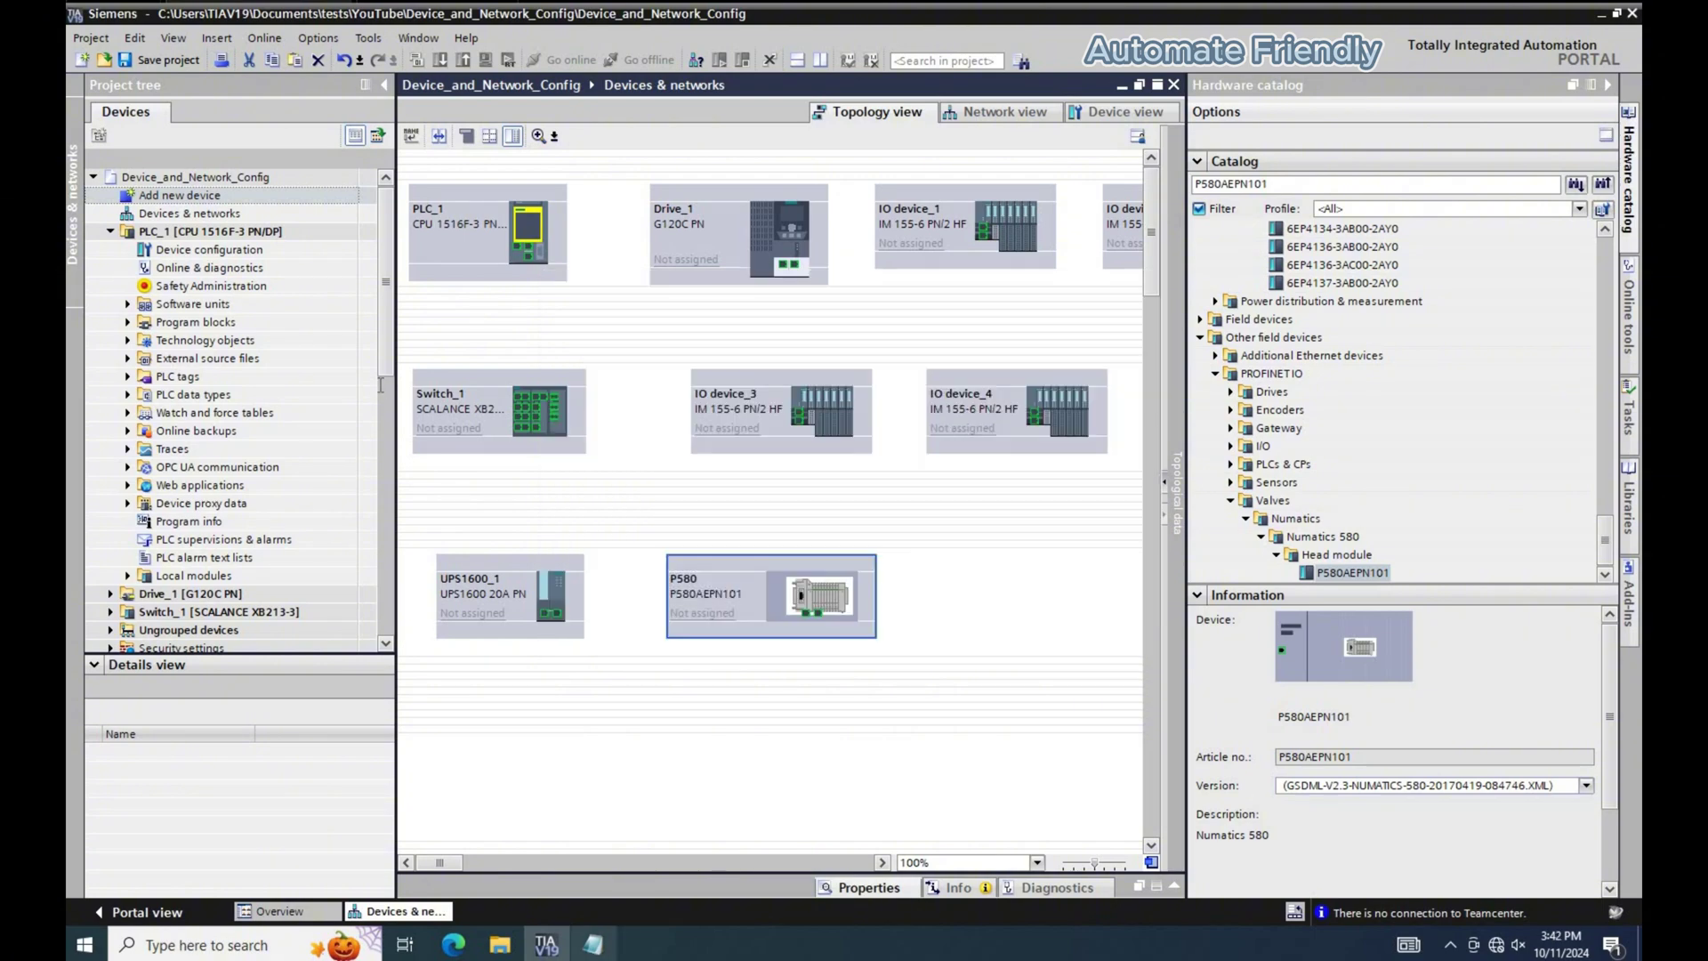
# Find the 5700 Coriolis Meter using article number 5700*1*C**ZZ*HHCZZ* from the notes and place it beside the P580 module.
pyautogui.hotkey('alt', 'Tab')
pyautogui.moveTo(512, 355); pyautogui.dragTo(365, 355)
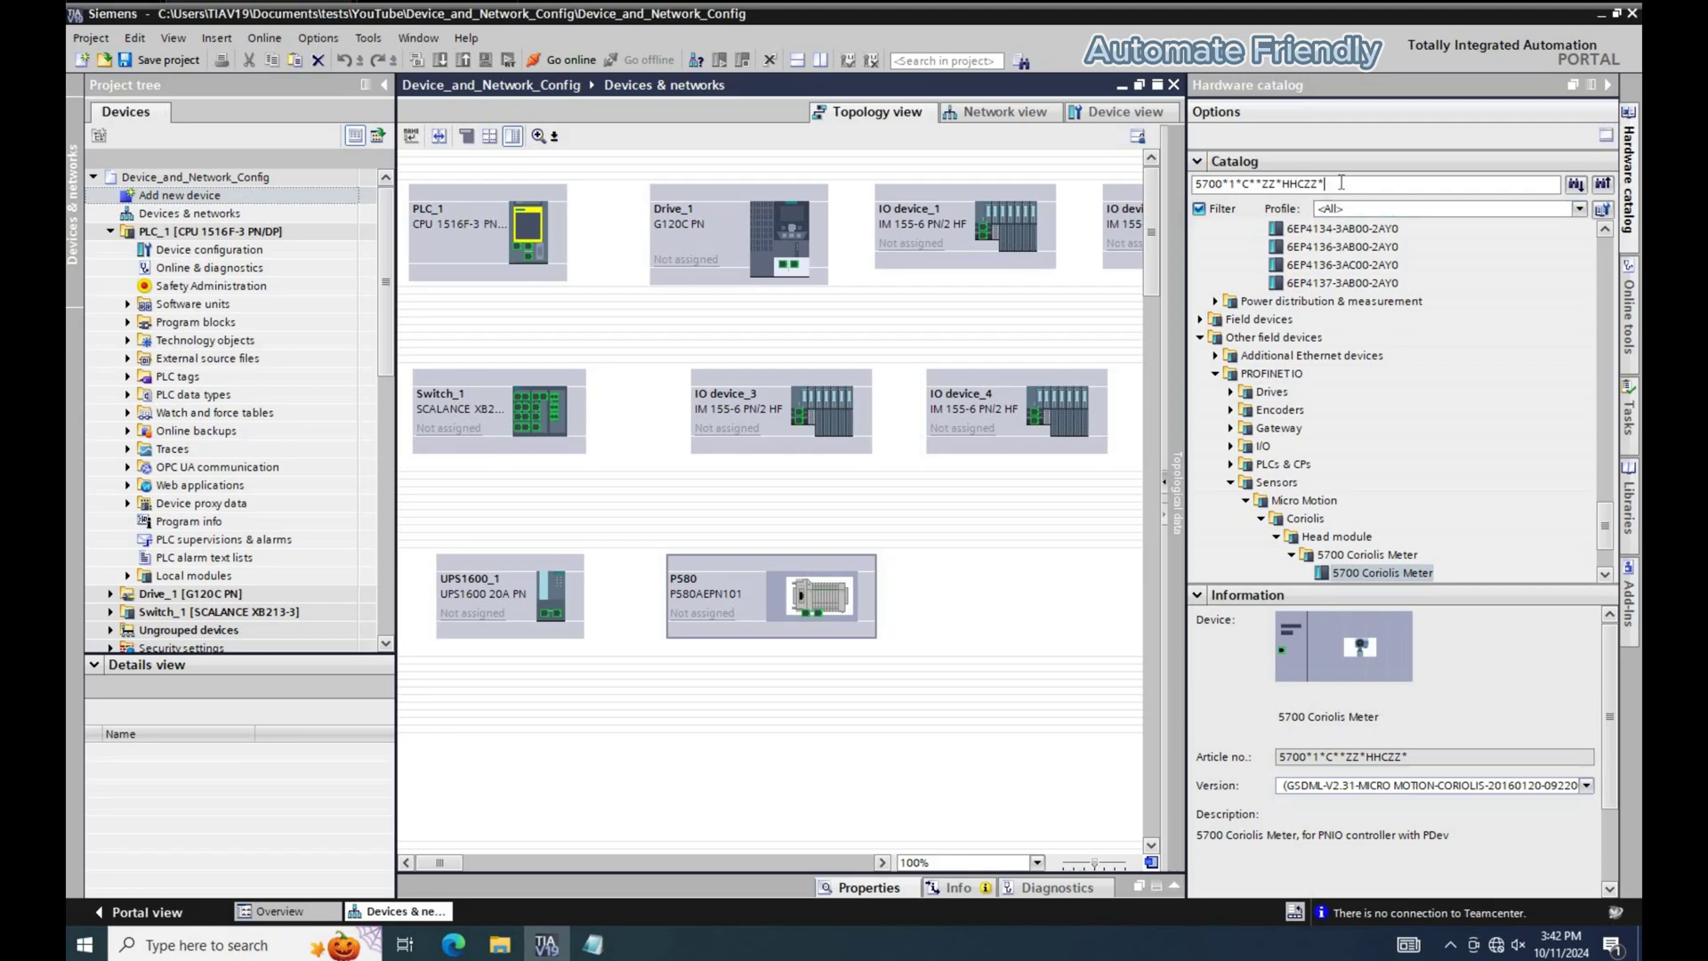
pyautogui.scroll(-2, 1379, 462)
pyautogui.moveTo(1382, 464); pyautogui.dragTo(1041, 584)
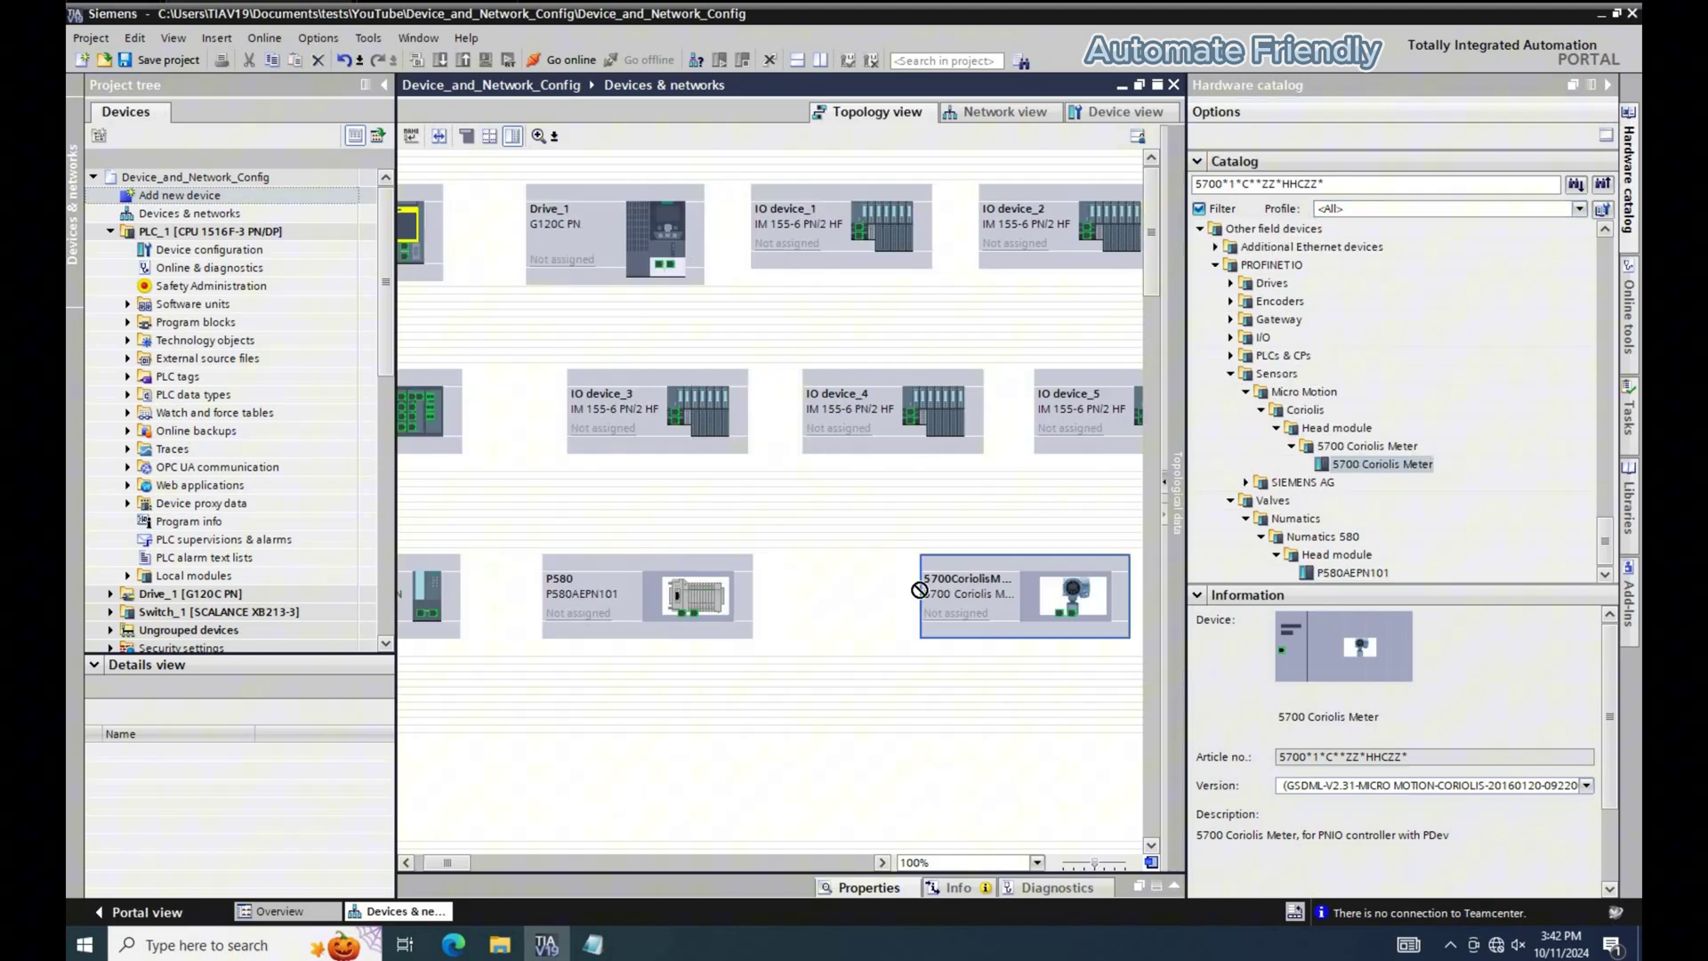
# Look over the completed topology and examine the device configurations of the 5700CoriolisMeter, IO device_1 and PLC_1.
pyautogui.scroll(-4, 763, 469)
pyautogui.scroll(2, 762, 468)
pyautogui.click(422, 866)
pyautogui.scroll(2, 800, 355)
pyautogui.doubleClick(812, 427)
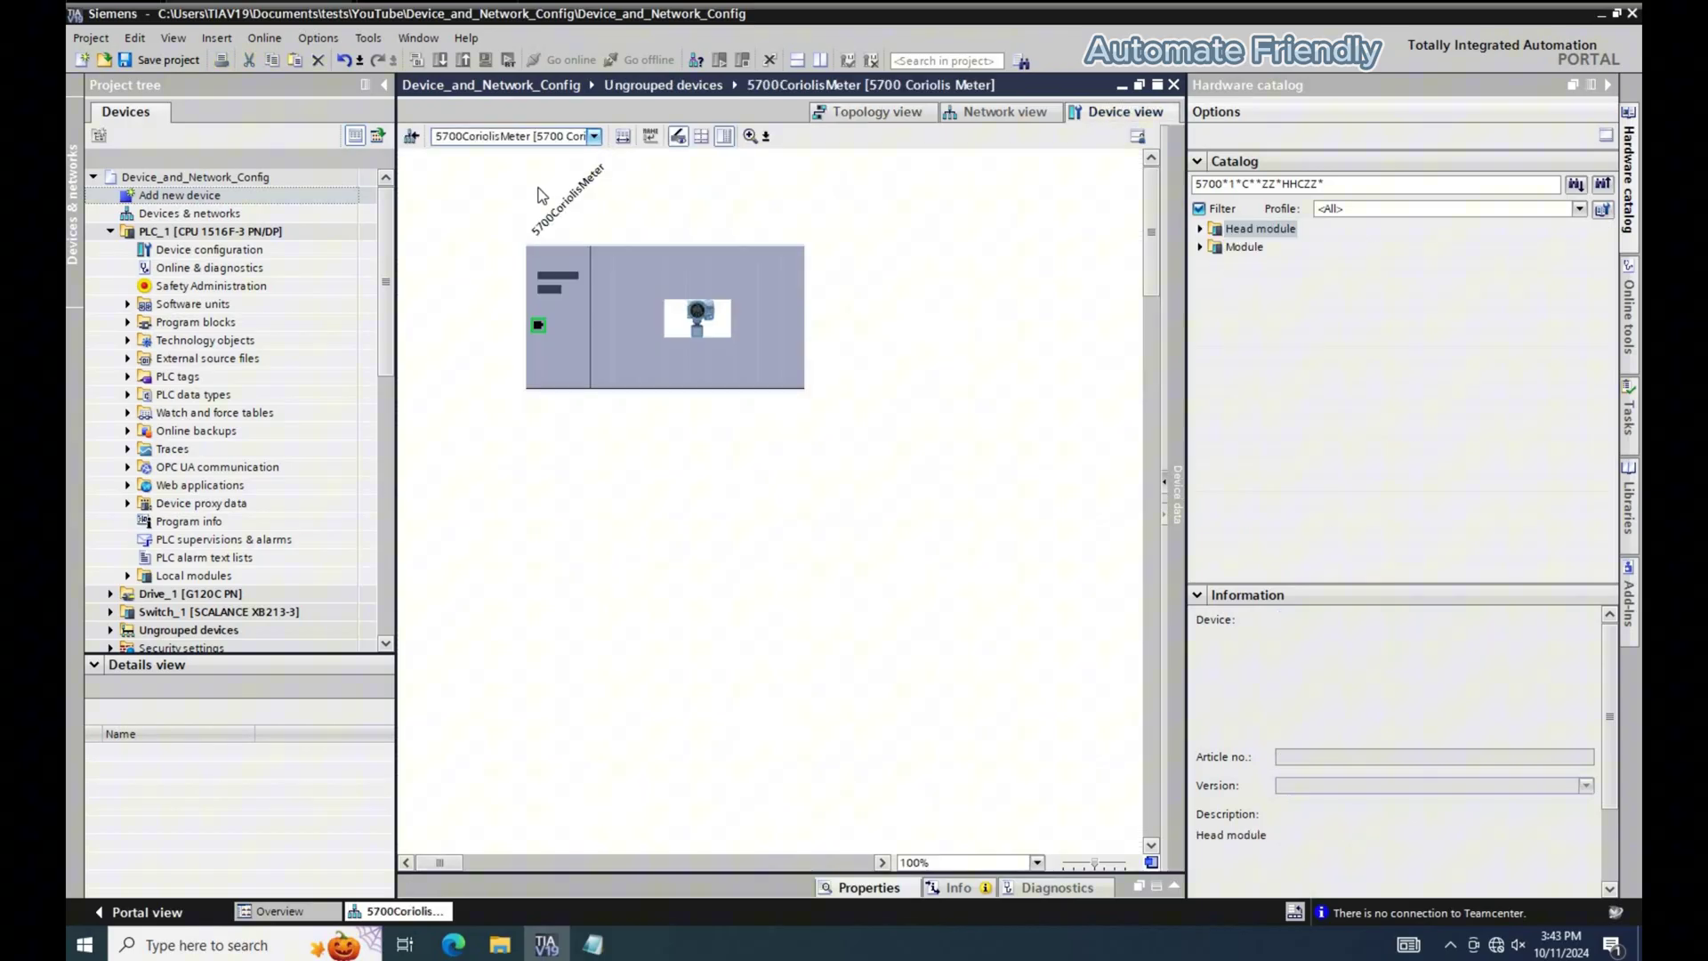
pyautogui.click(593, 135)
pyautogui.click(538, 183)
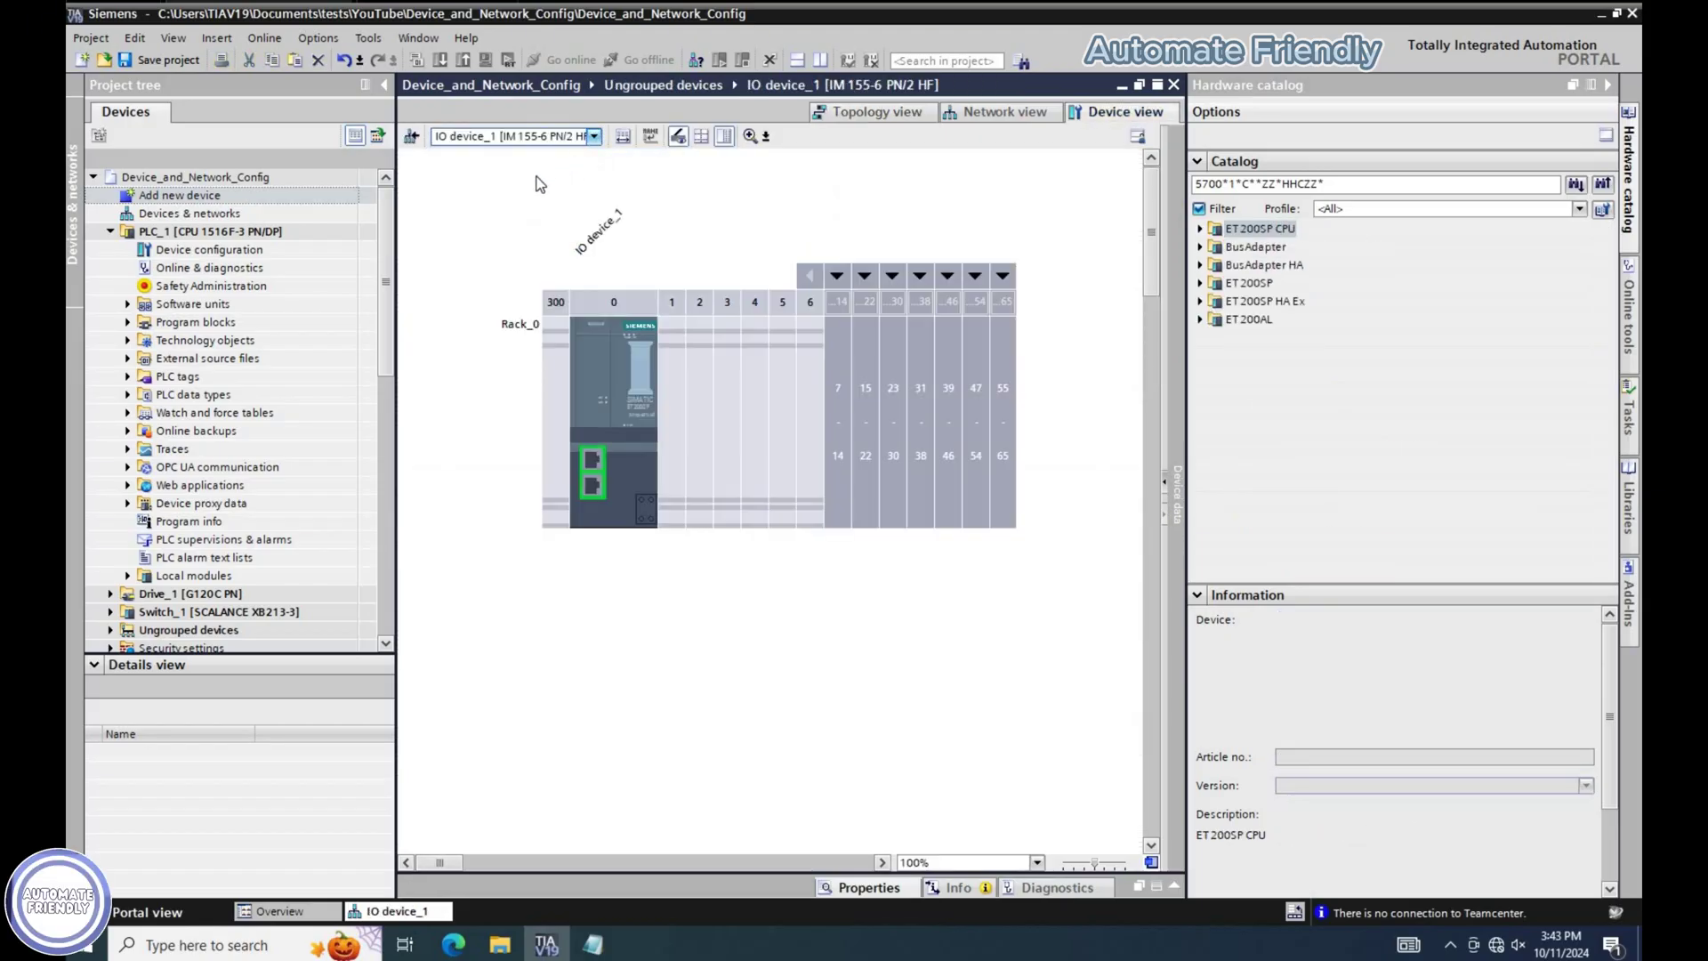
pyautogui.click(594, 135)
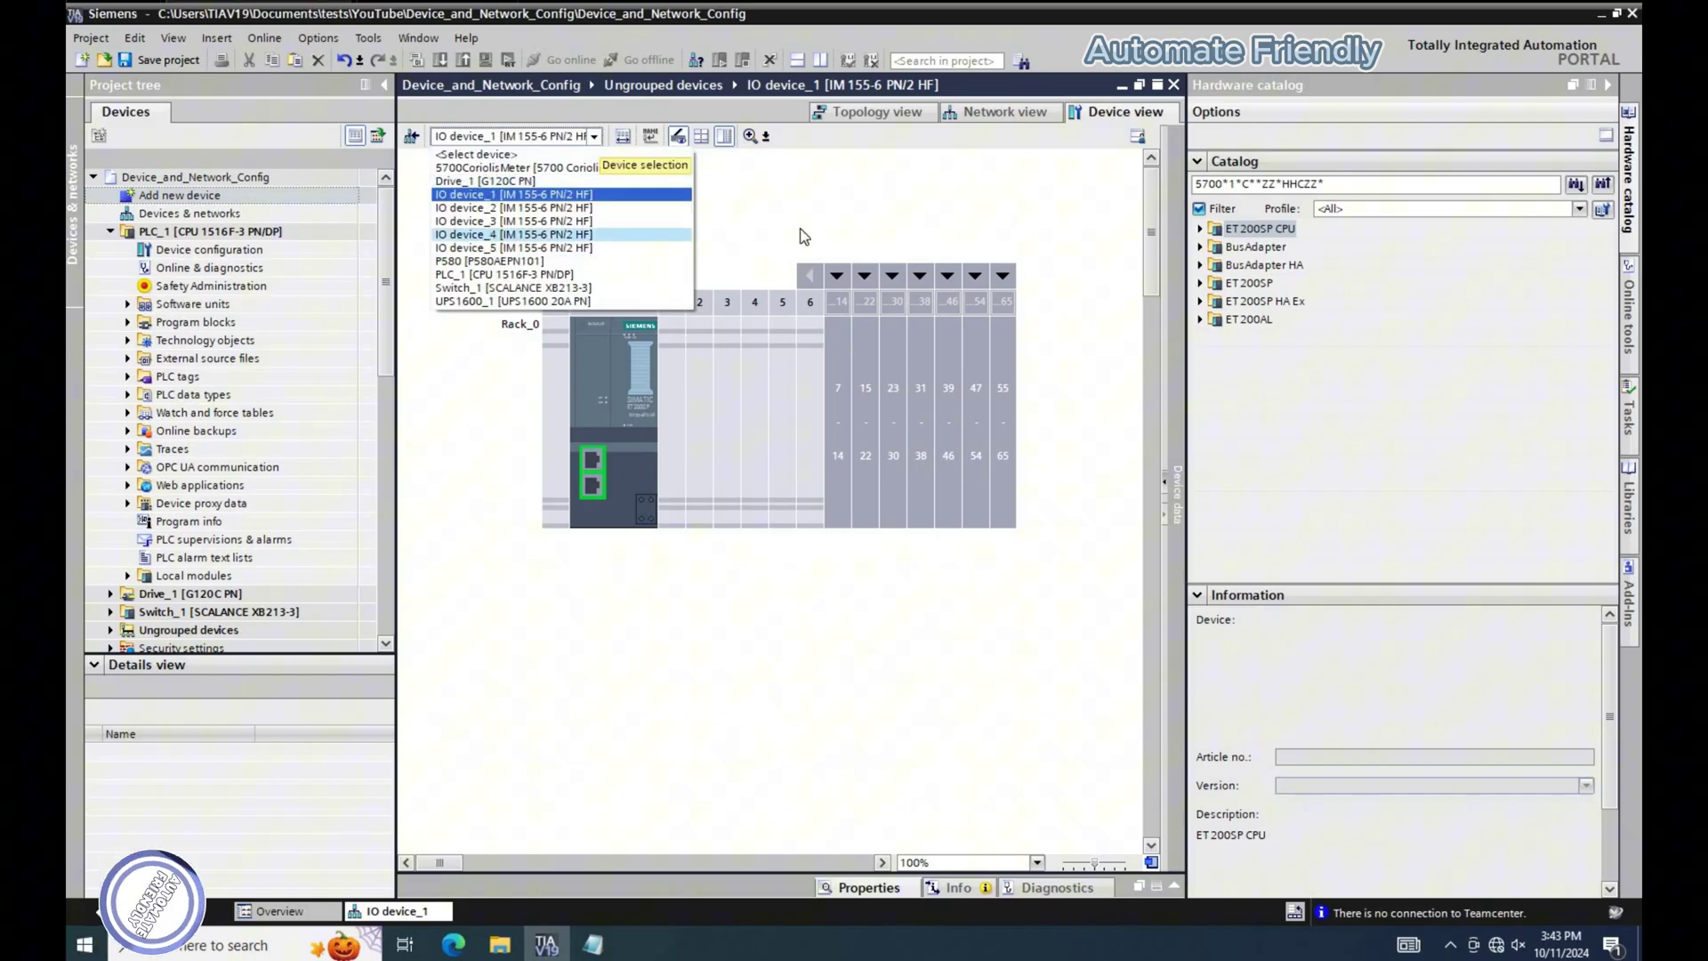
pyautogui.click(504, 274)
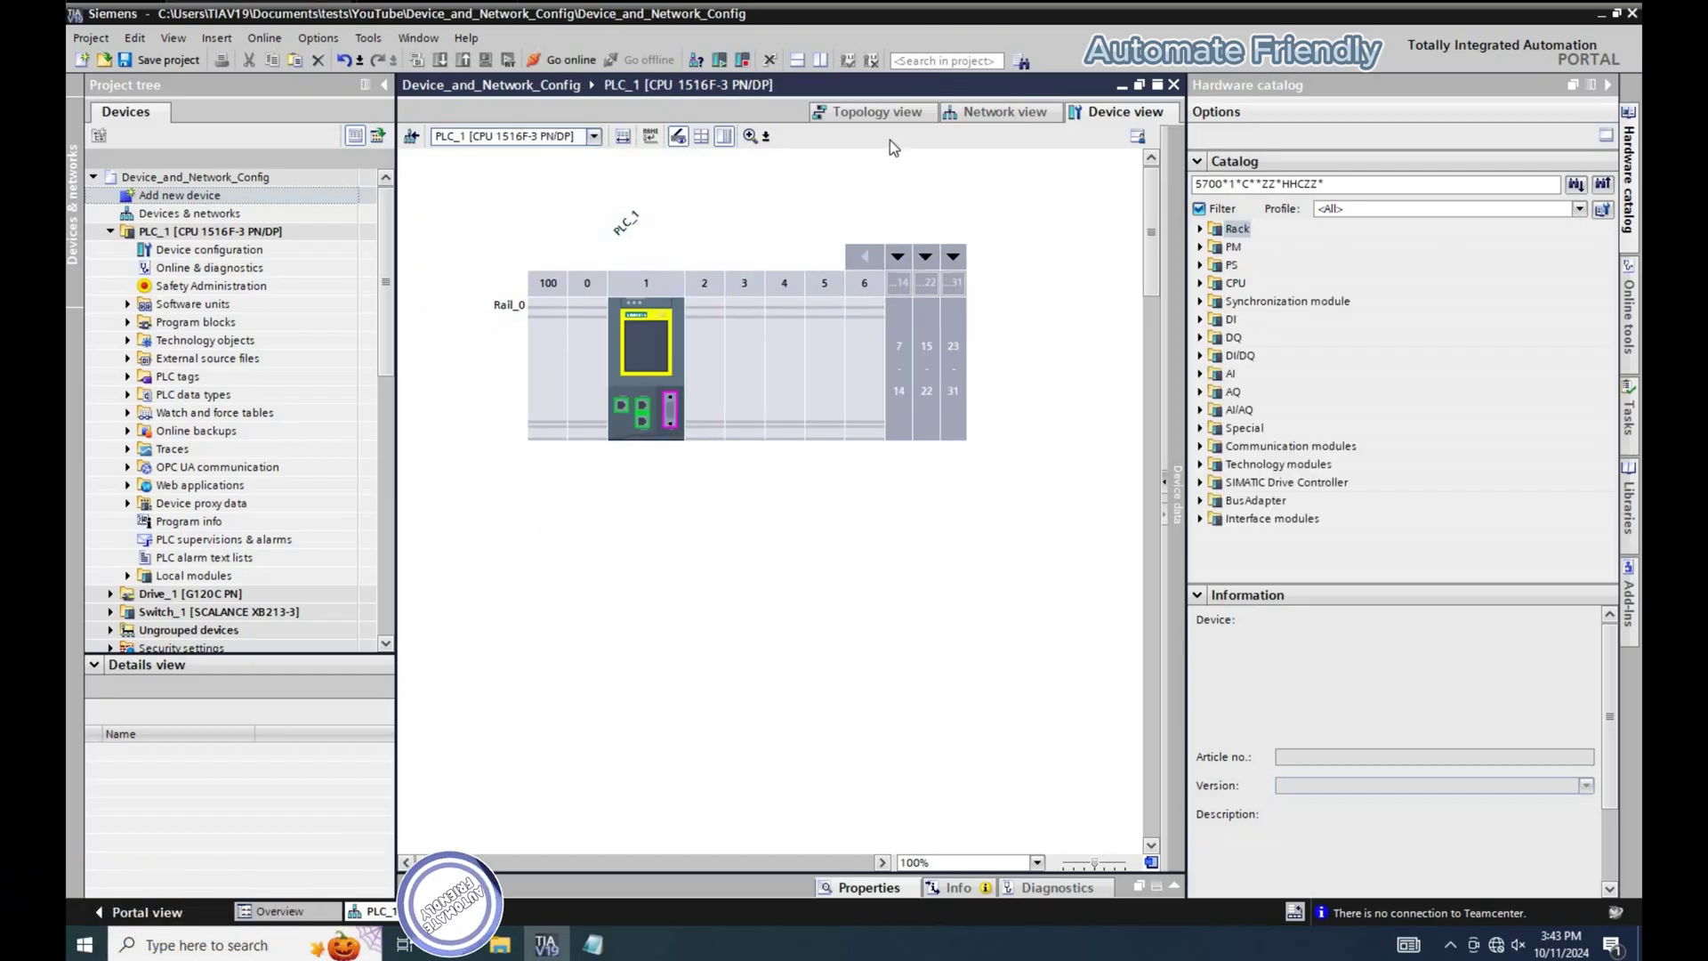
# In the topology, connect the ports of PLC_1 to IO device_1 and chain IO device_2, IO device_3, IO device_4 and IO device_5.
pyautogui.click(876, 113)
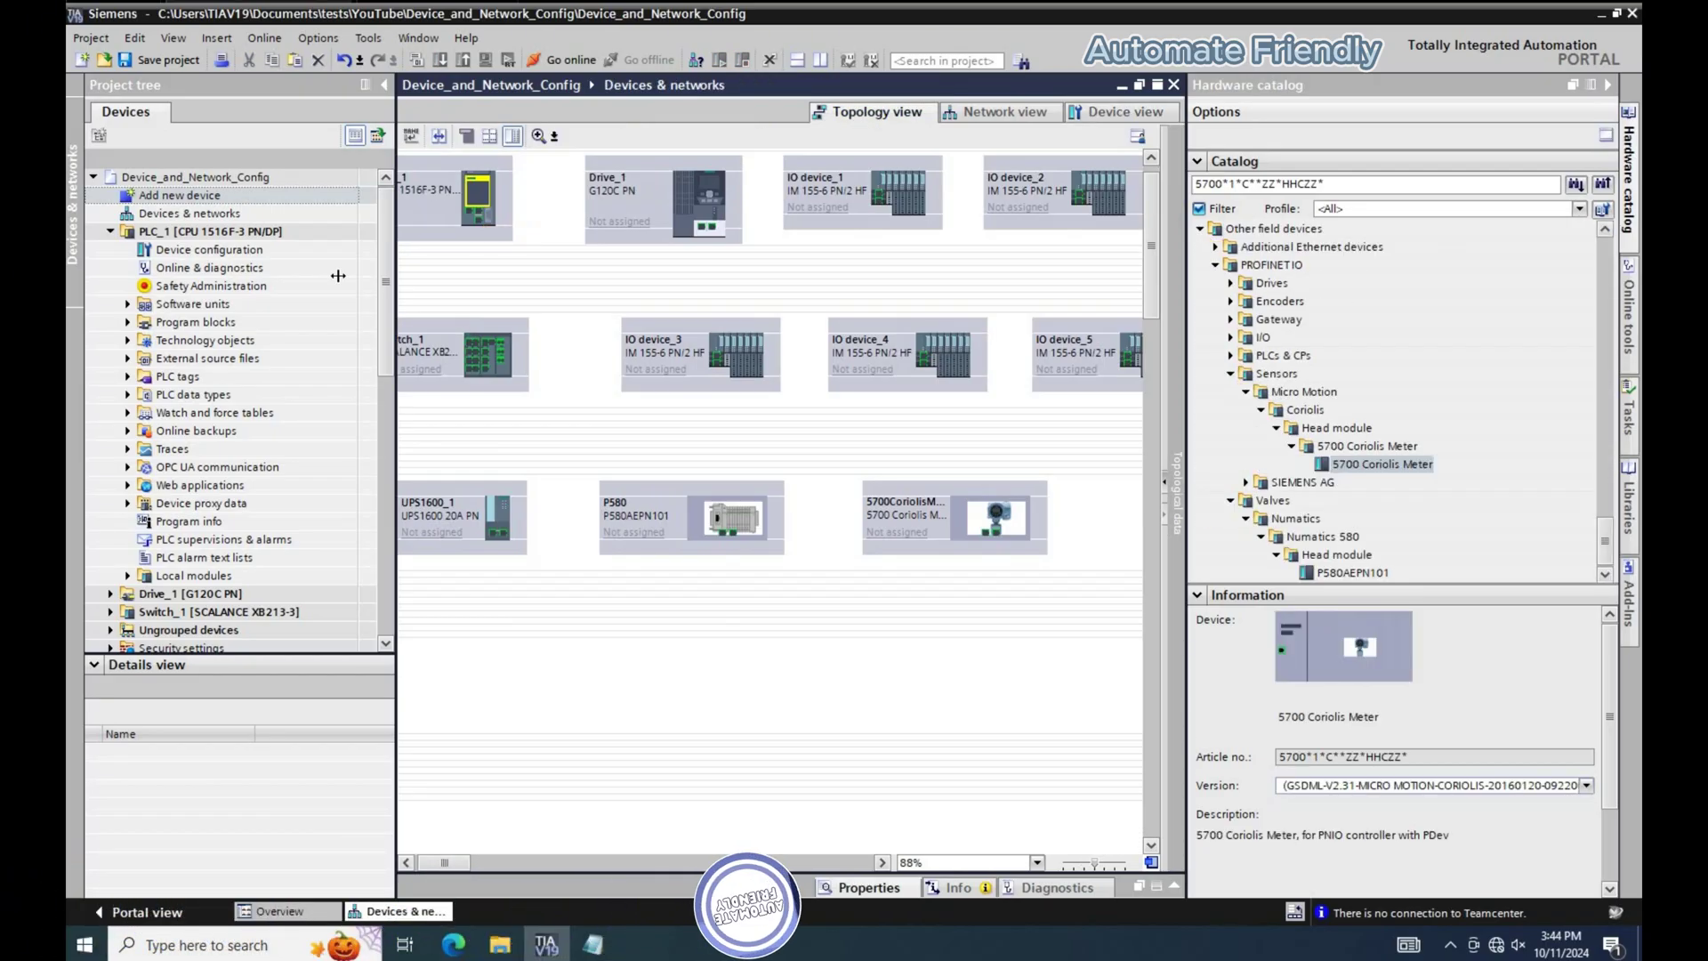
pyautogui.moveTo(338, 276); pyautogui.dragTo(336, 276)
pyautogui.moveTo(419, 218); pyautogui.dragTo(819, 201)
pyautogui.moveTo(1023, 198); pyautogui.dragTo(657, 361)
pyautogui.moveTo(658, 356); pyautogui.dragTo(863, 360)
pyautogui.moveTo(864, 356); pyautogui.dragTo(1069, 361)
# Connect IO device_5 through the Coriolis meter, P580, UPS1600_1 and Switch_1 back to PLC_1, and save the project.
pyautogui.moveTo(1069, 356); pyautogui.dragTo(937, 532)
pyautogui.moveTo(926, 532); pyautogui.dragTo(674, 533)
pyautogui.moveTo(663, 532); pyautogui.dragTo(443, 533)
pyautogui.moveTo(434, 532); pyautogui.dragTo(411, 365)
pyautogui.moveTo(411, 343); pyautogui.dragTo(419, 218)
pyautogui.click(158, 60)
# In the network view, review the settings of PLC_1's PROFINET interface [X1] and of the PN/IE_1 subnet.
pyautogui.click(1005, 113)
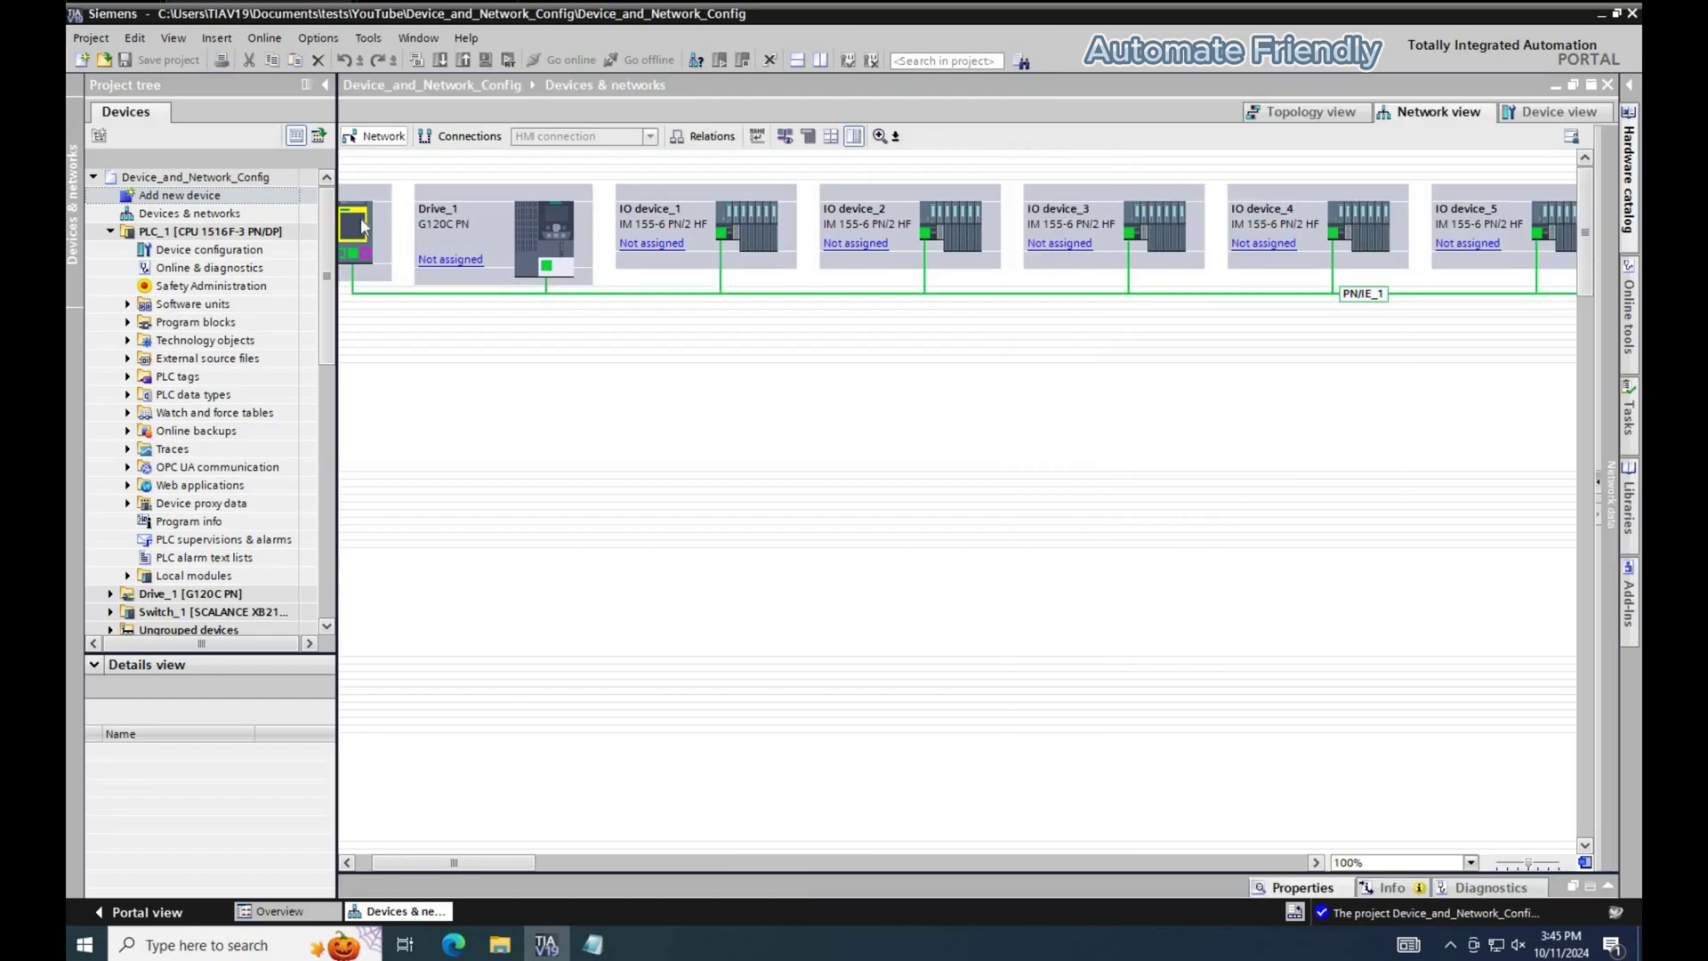
pyautogui.doubleClick(363, 227)
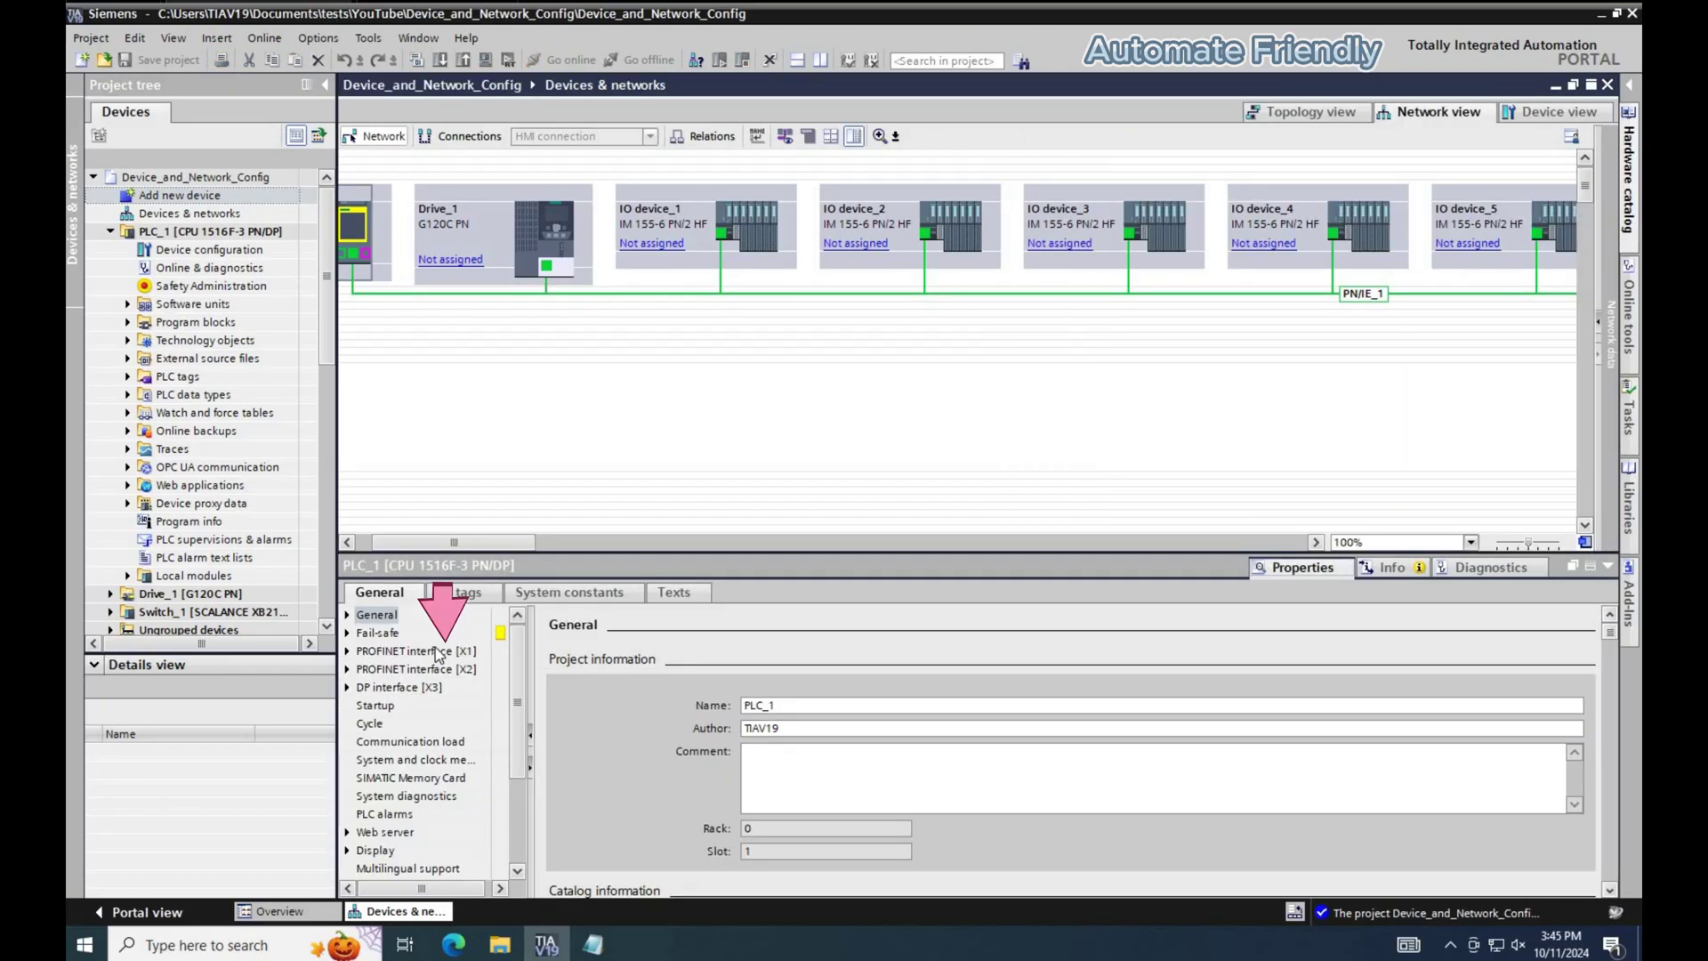
pyautogui.click(415, 654)
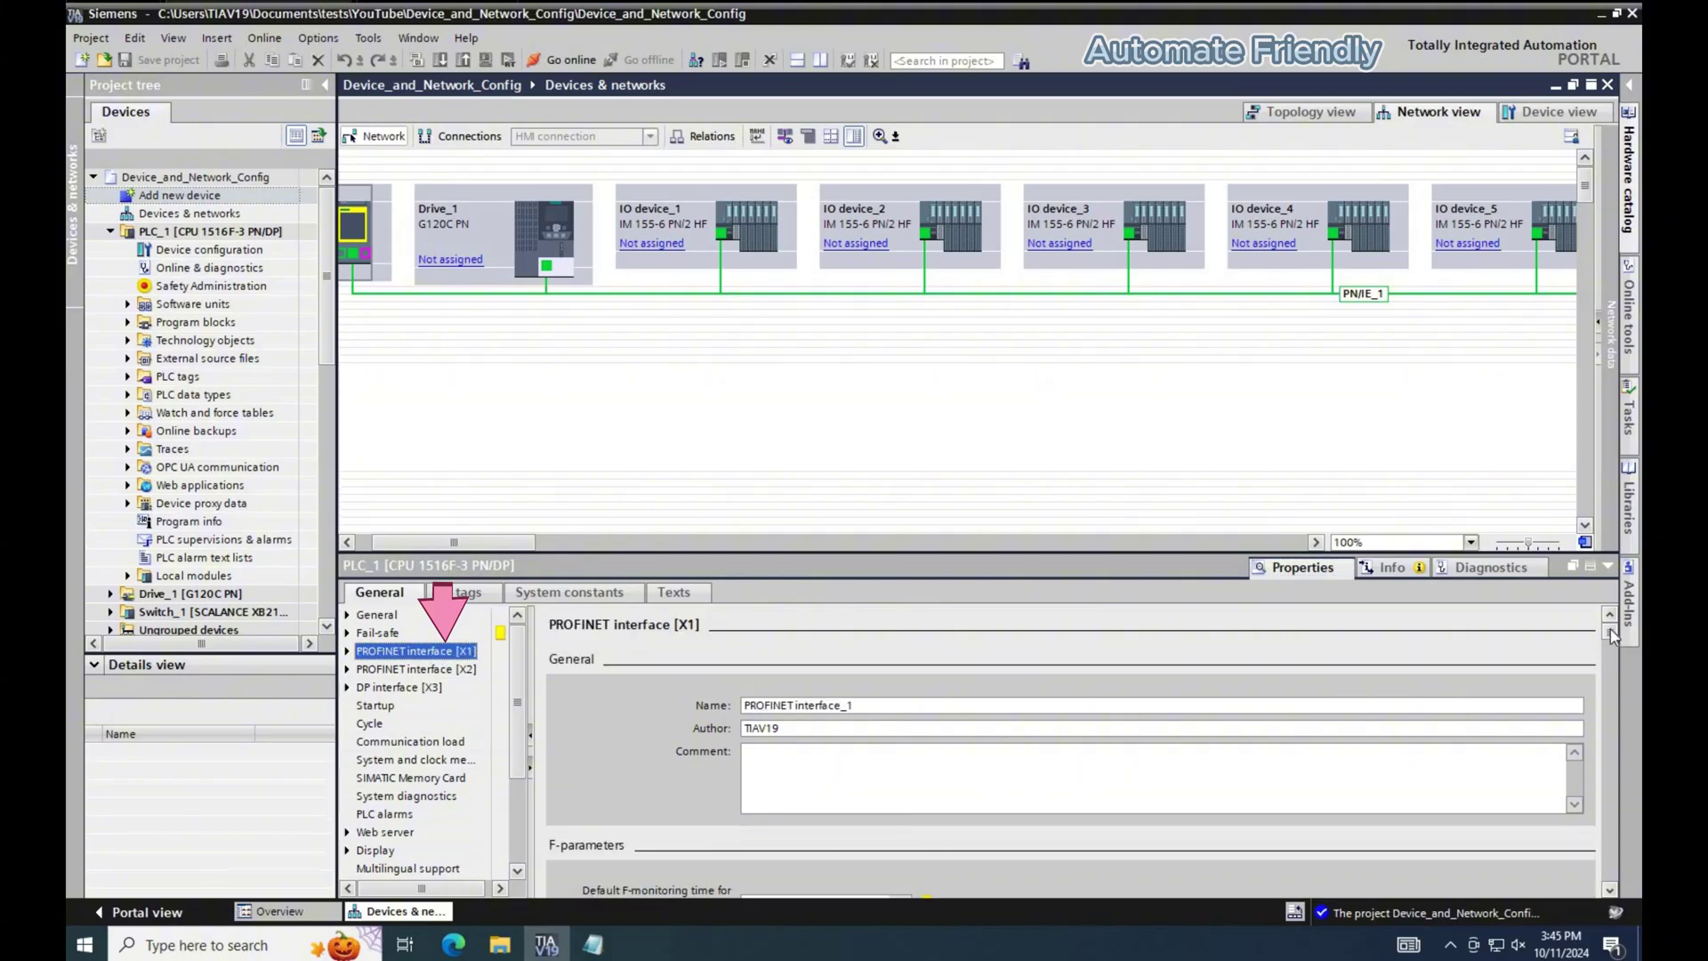
pyautogui.click(1403, 298)
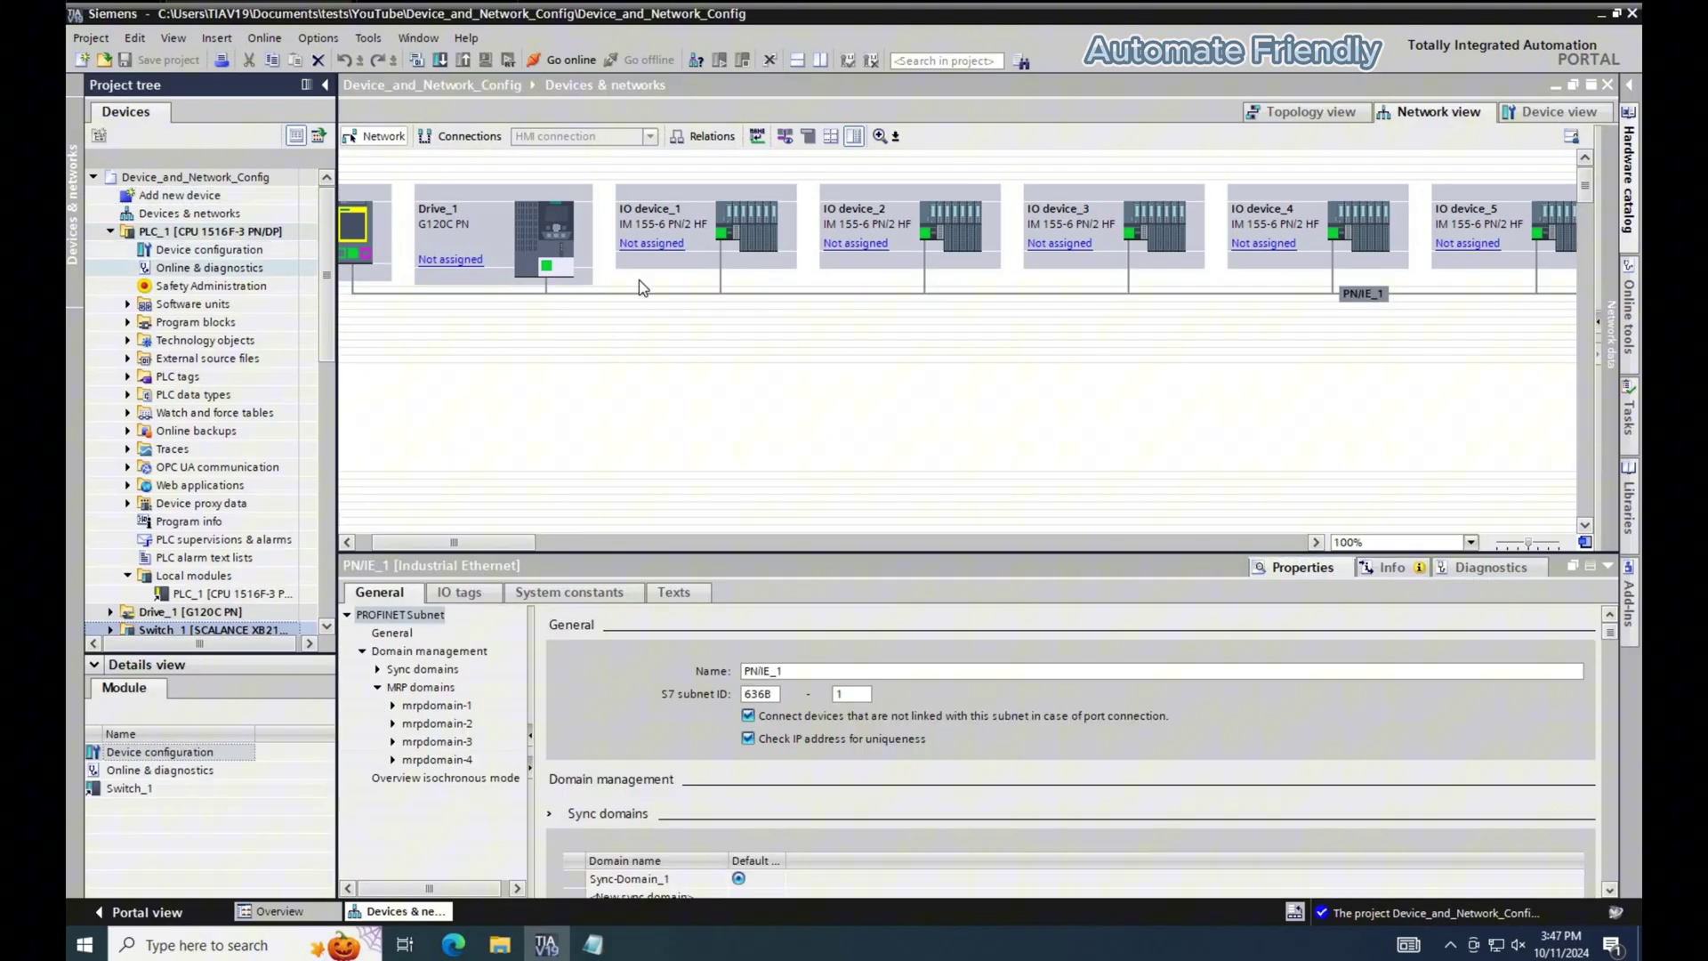
# Assign IO device_1, Drive_1, IO device_2, IO device_3 and IO device_4 to the IO controller PLC_1.PROFINET interface_1.
pyautogui.click(683, 246)
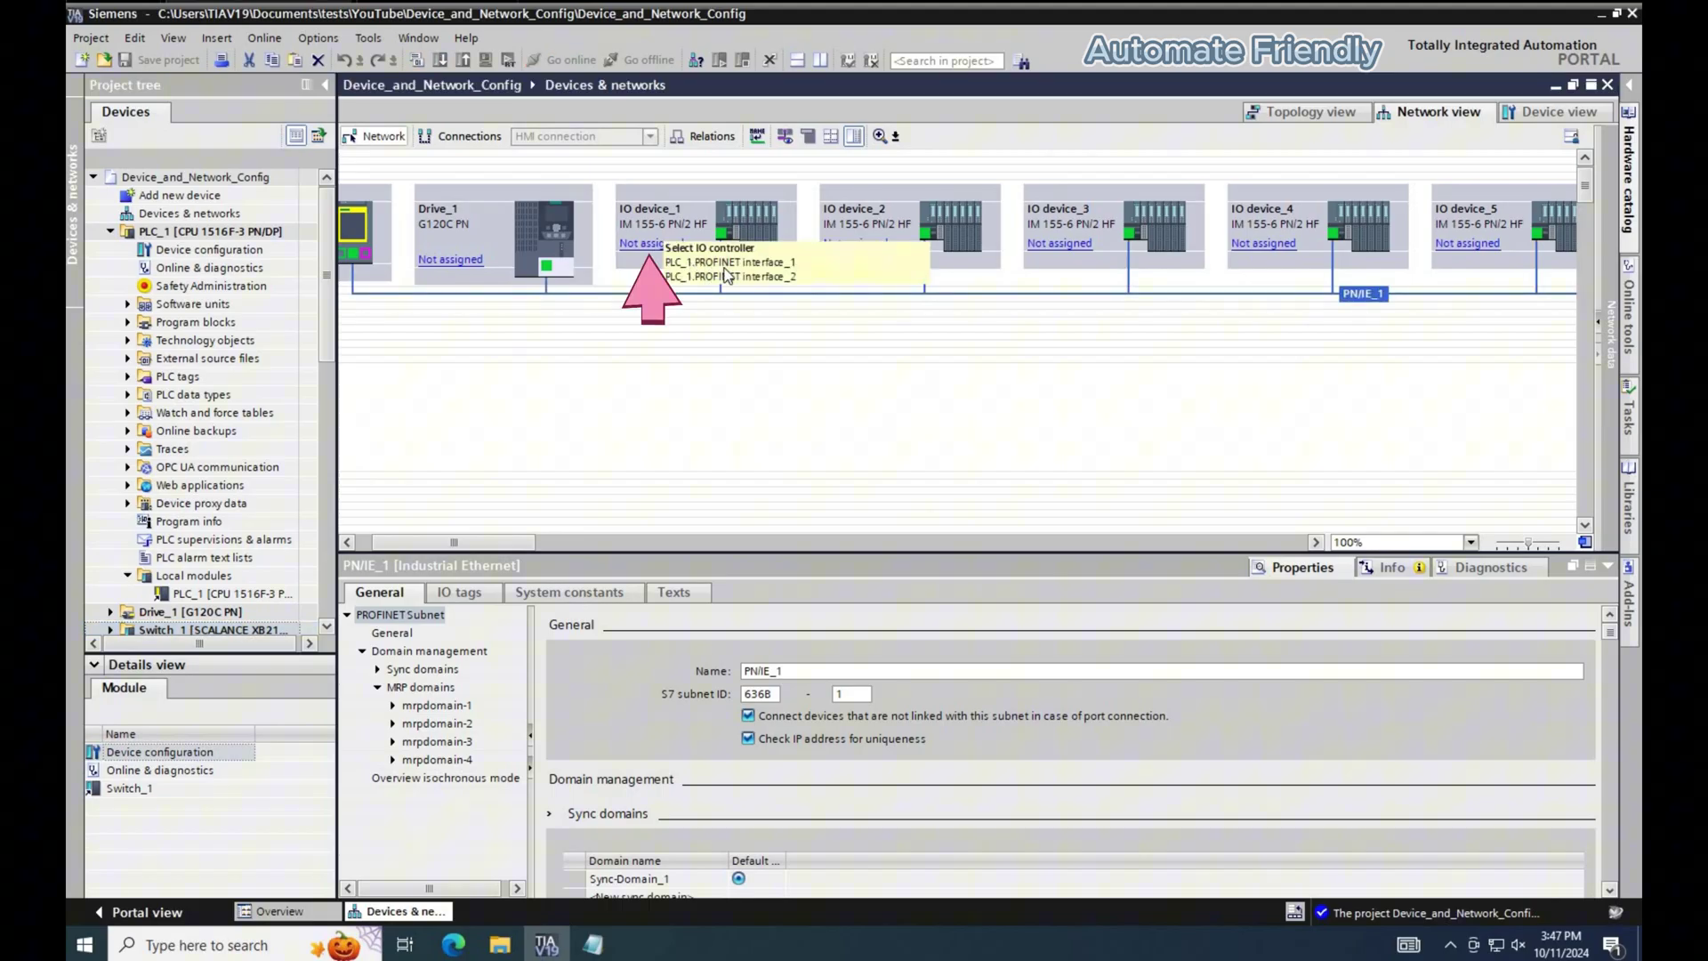
pyautogui.click(719, 263)
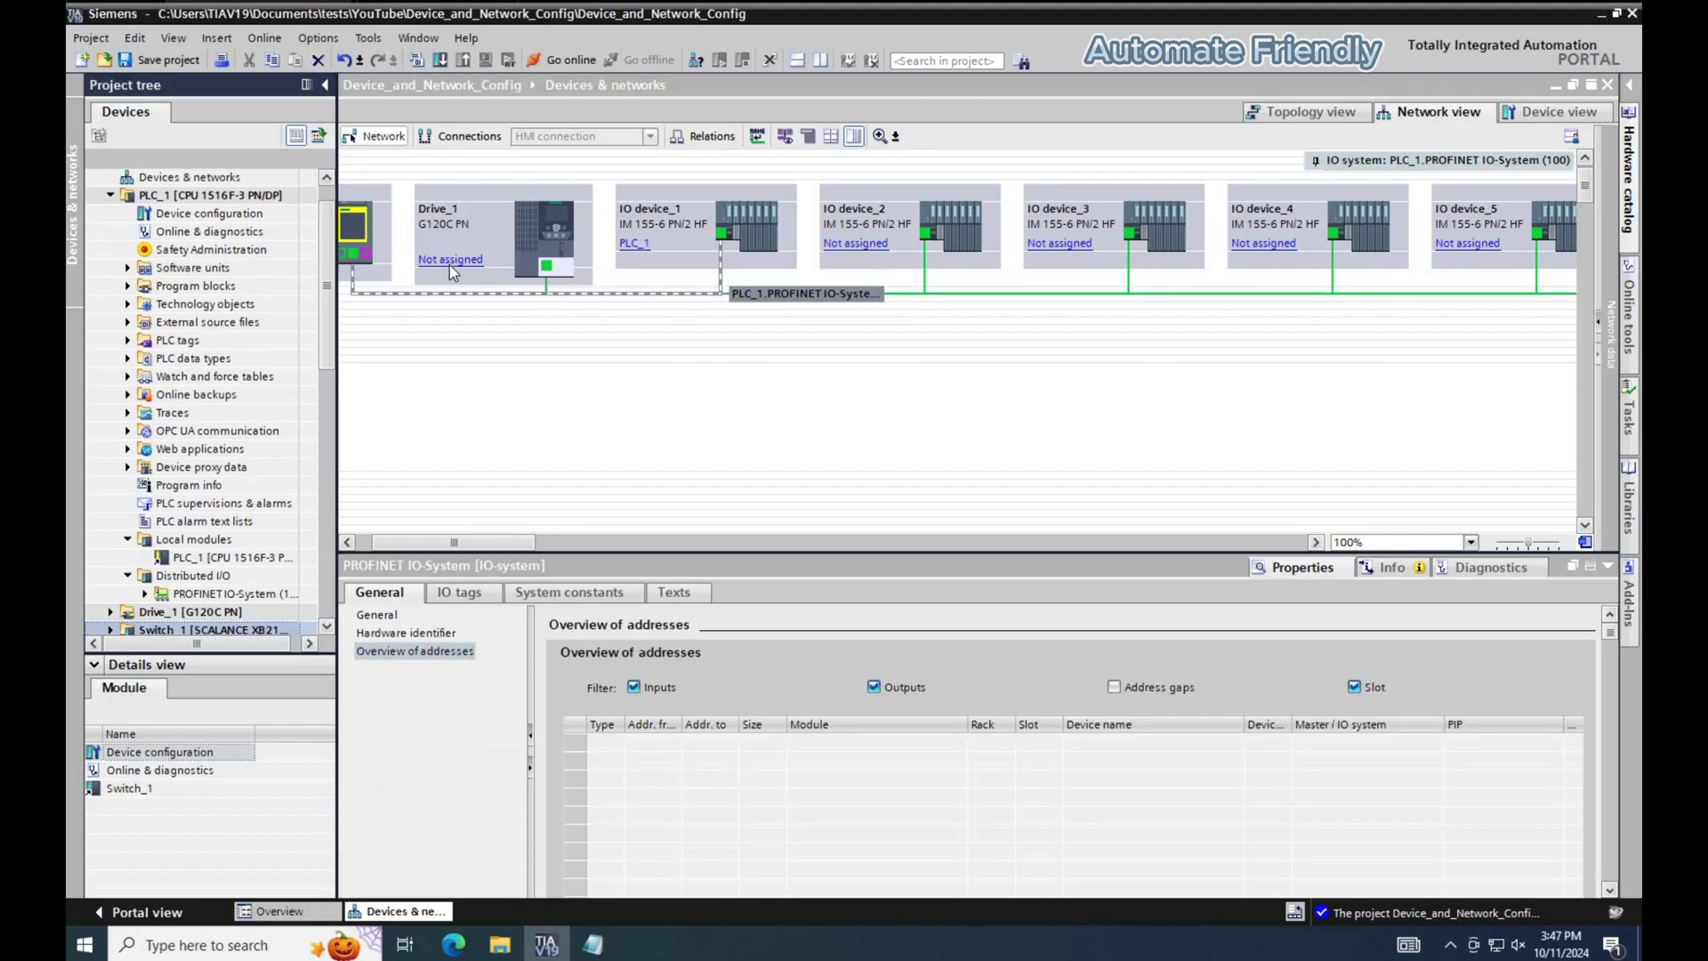
pyautogui.click(490, 286)
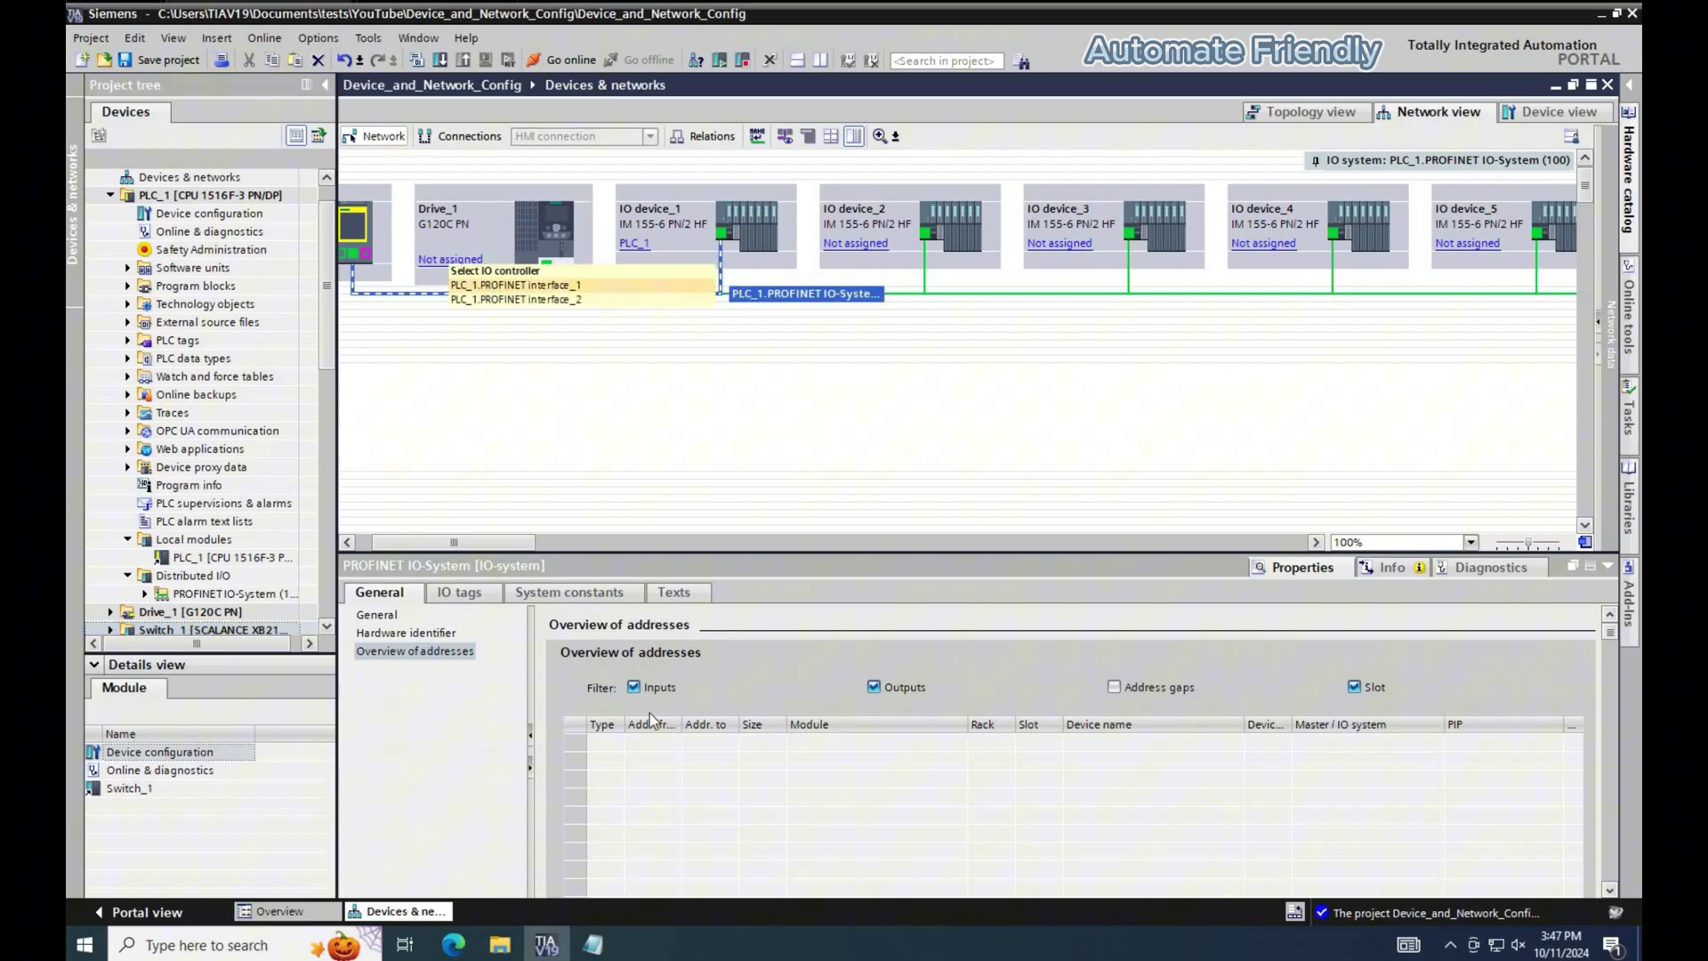
pyautogui.click(847, 243)
pyautogui.click(956, 256)
pyautogui.click(1072, 243)
pyautogui.click(1181, 259)
pyautogui.click(1252, 243)
pyautogui.click(1281, 259)
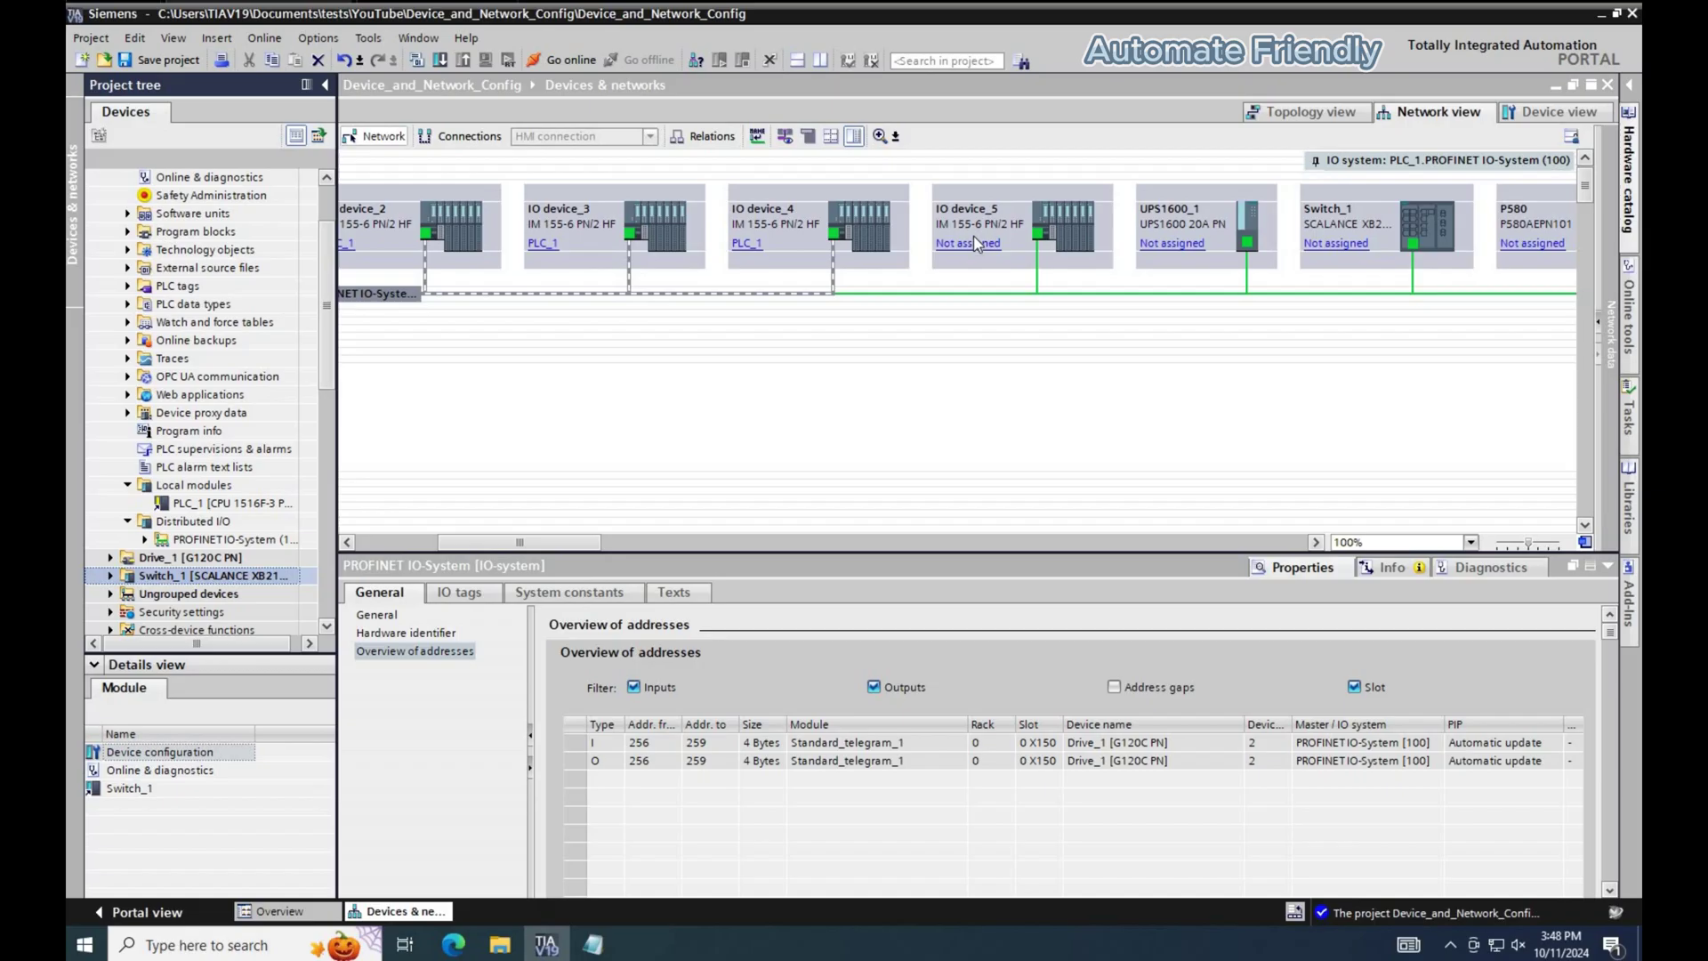
# Assign IO device_5, UPS1600_1 and Switch_1 to the IO controller PLC_1.PROFINET interface_1.
pyautogui.click(973, 243)
pyautogui.click(1160, 258)
pyautogui.click(1180, 243)
pyautogui.click(1193, 259)
pyautogui.click(1322, 246)
# Rearrange the devices in the network view into two staggered rows above and below the PROFINET IO system line.
pyautogui.moveTo(1167, 249); pyautogui.dragTo(885, 374)
pyautogui.moveTo(1450, 222); pyautogui.dragTo(1176, 374)
pyautogui.moveTo(450, 542); pyautogui.dragTo(623, 542)
pyautogui.moveTo(771, 222); pyautogui.dragTo(427, 249)
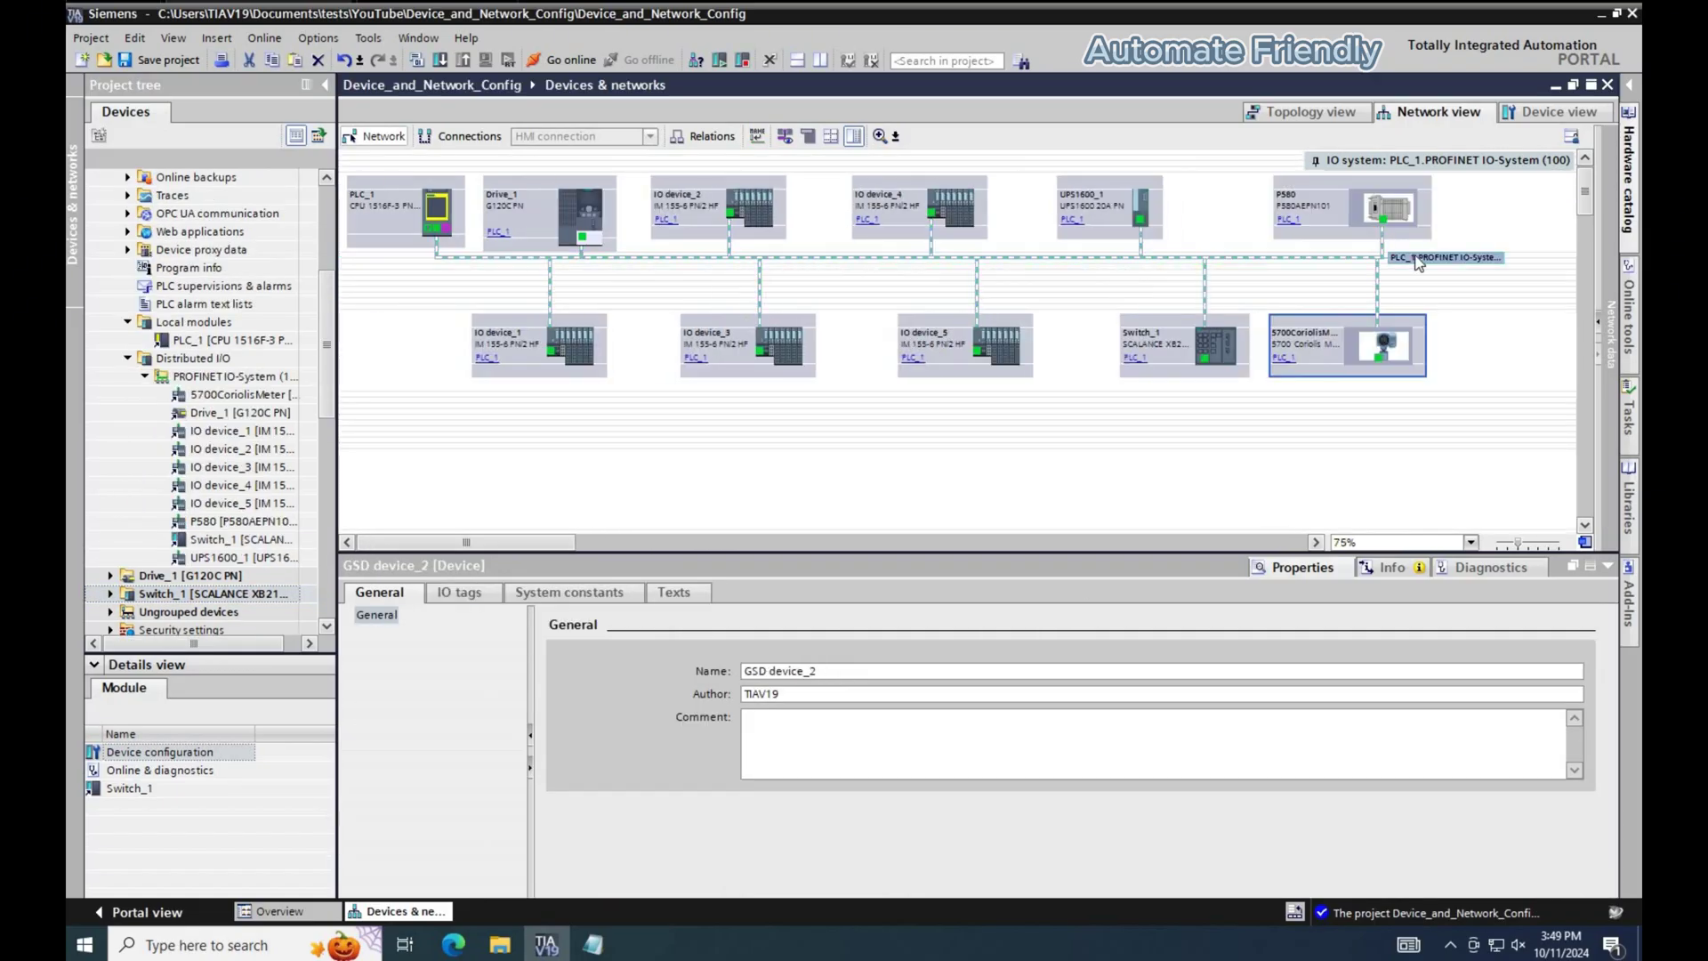
# Review the advanced options of PLC_1's PROFINET interface [X1], including the partner port of Port [X1 P1 R].
pyautogui.click(407, 743)
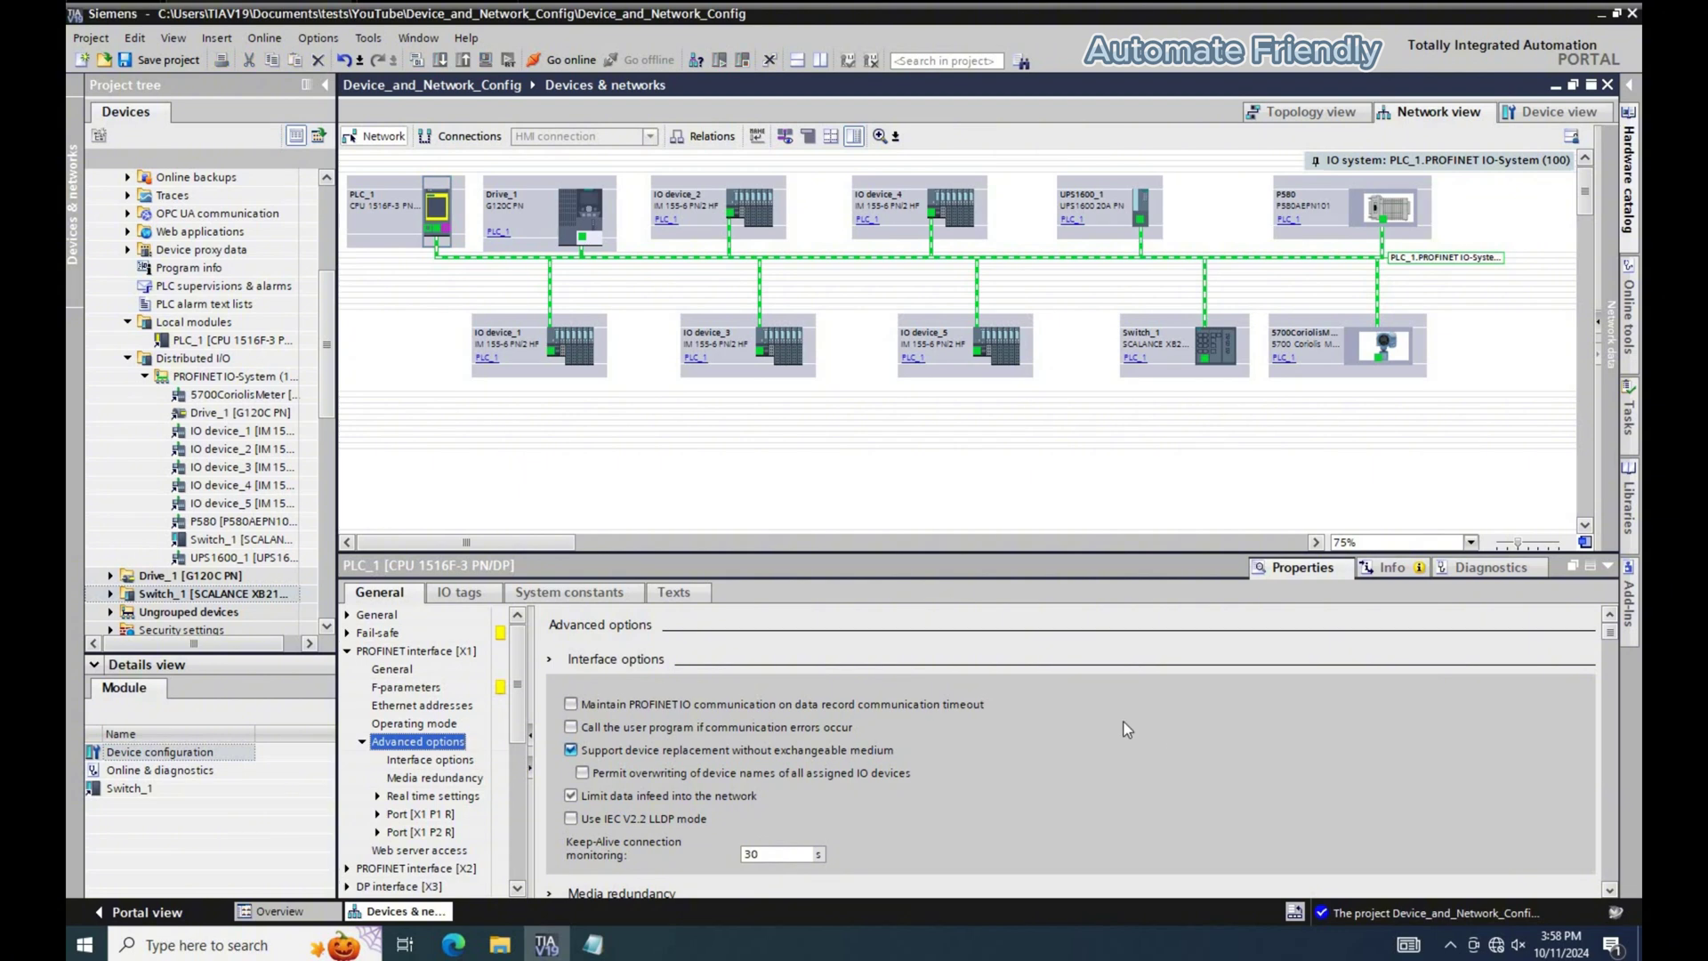
pyautogui.scroll(-5, 1153, 735)
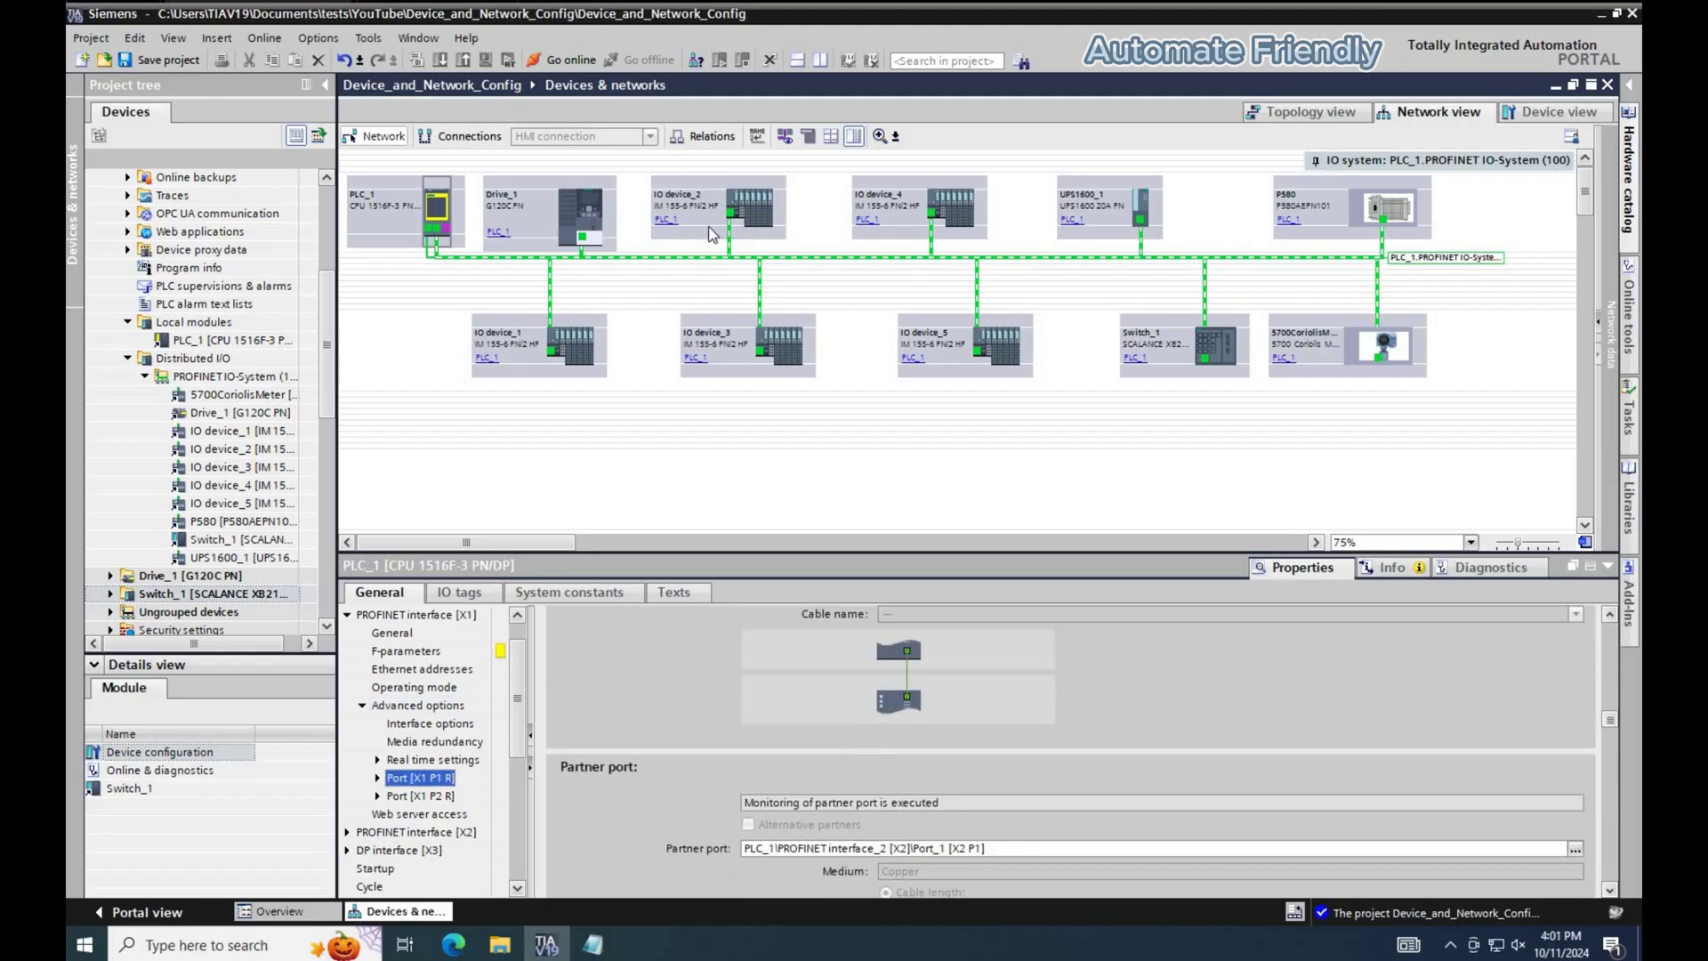
# Set the media redundancy role of IO device_2 and IO device_4 to Client.
pyautogui.click(749, 207)
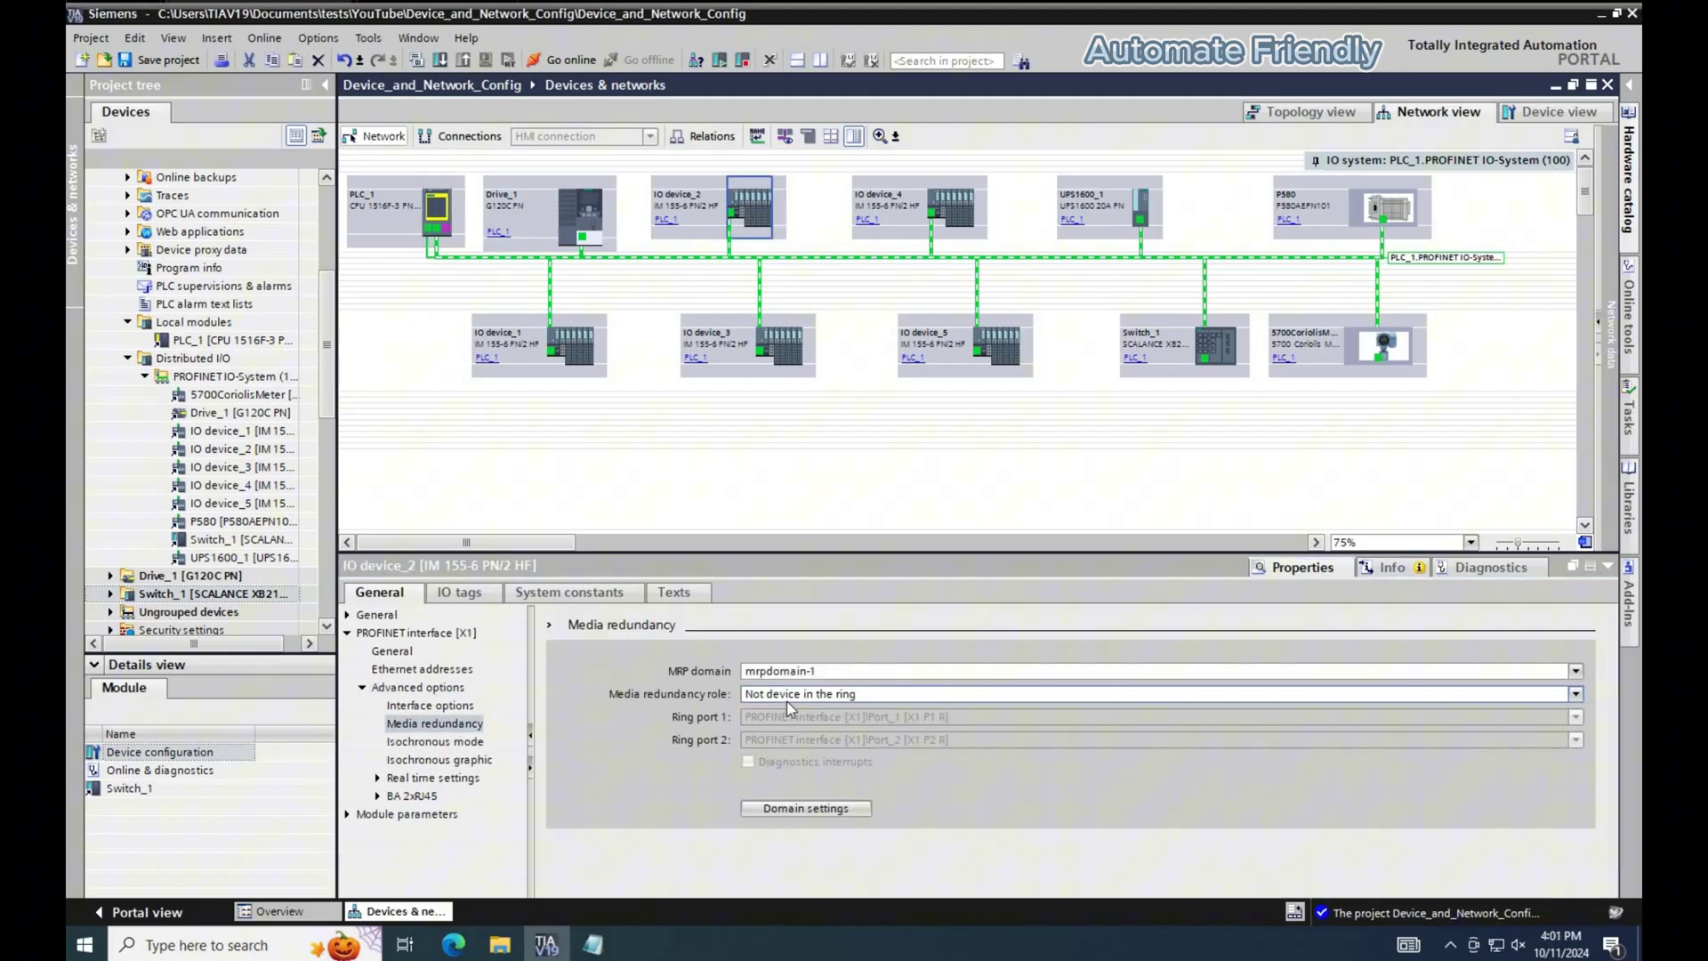
pyautogui.click(787, 696)
pyautogui.click(761, 725)
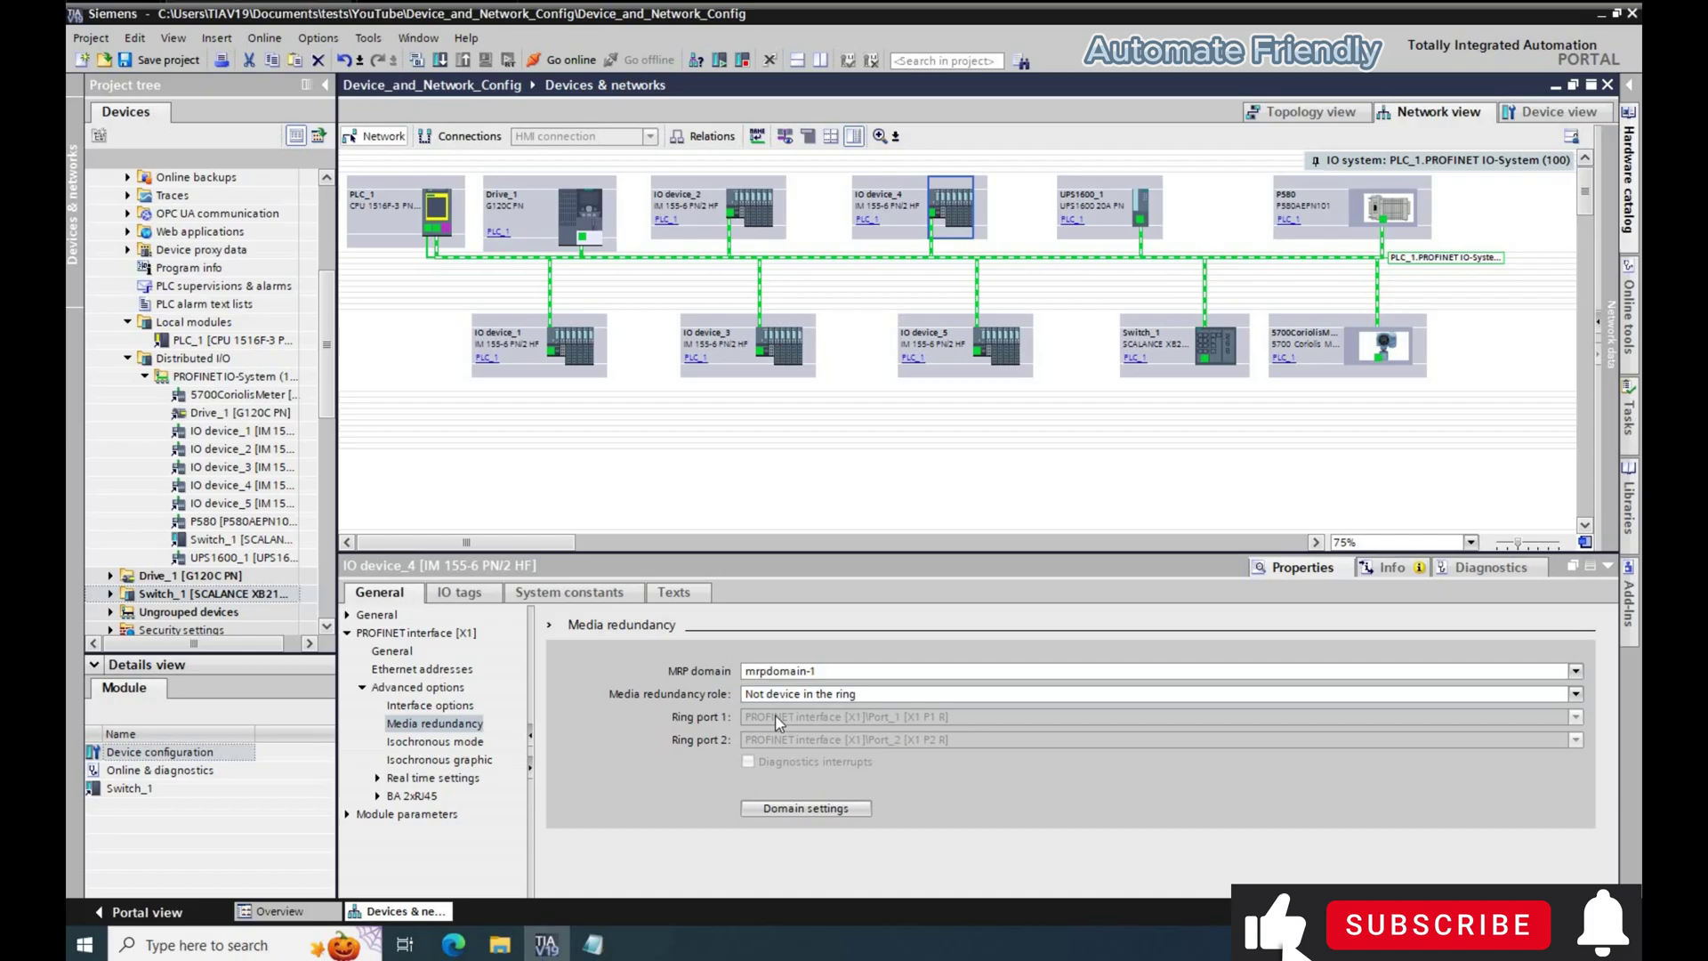
pyautogui.click(788, 694)
pyautogui.click(774, 717)
# Set the media redundancy role of IO device_5, IO device_3 and IO device_1 to Client.
pyautogui.click(1140, 206)
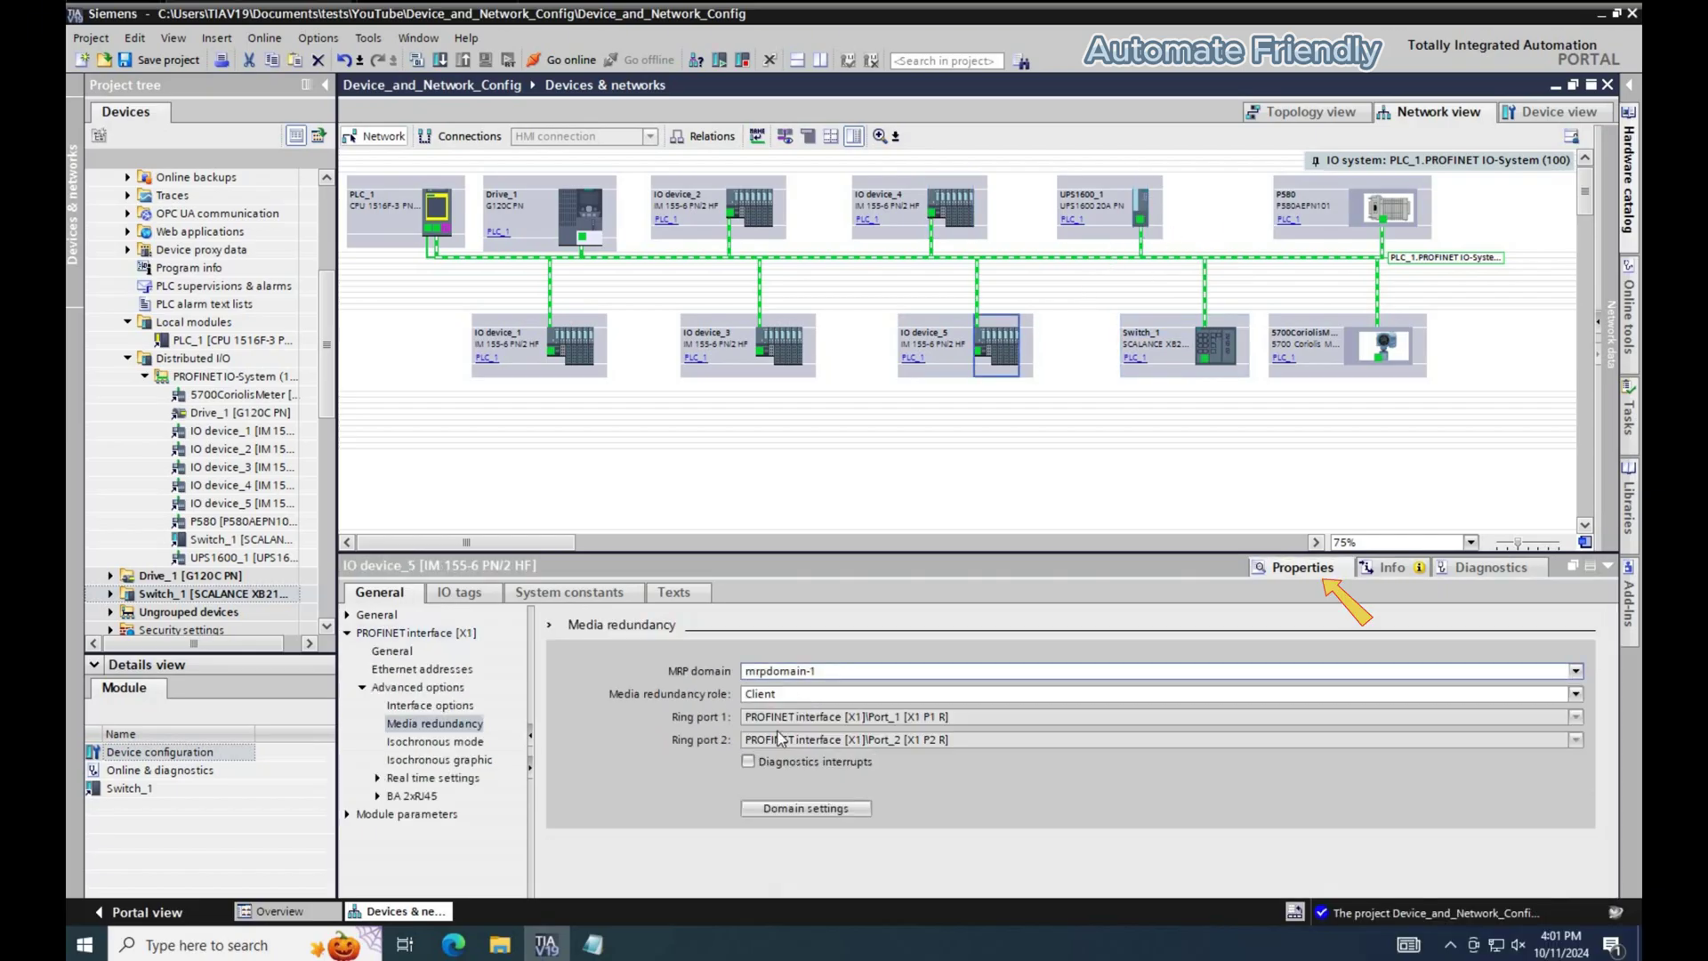
pyautogui.click(788, 693)
pyautogui.click(784, 703)
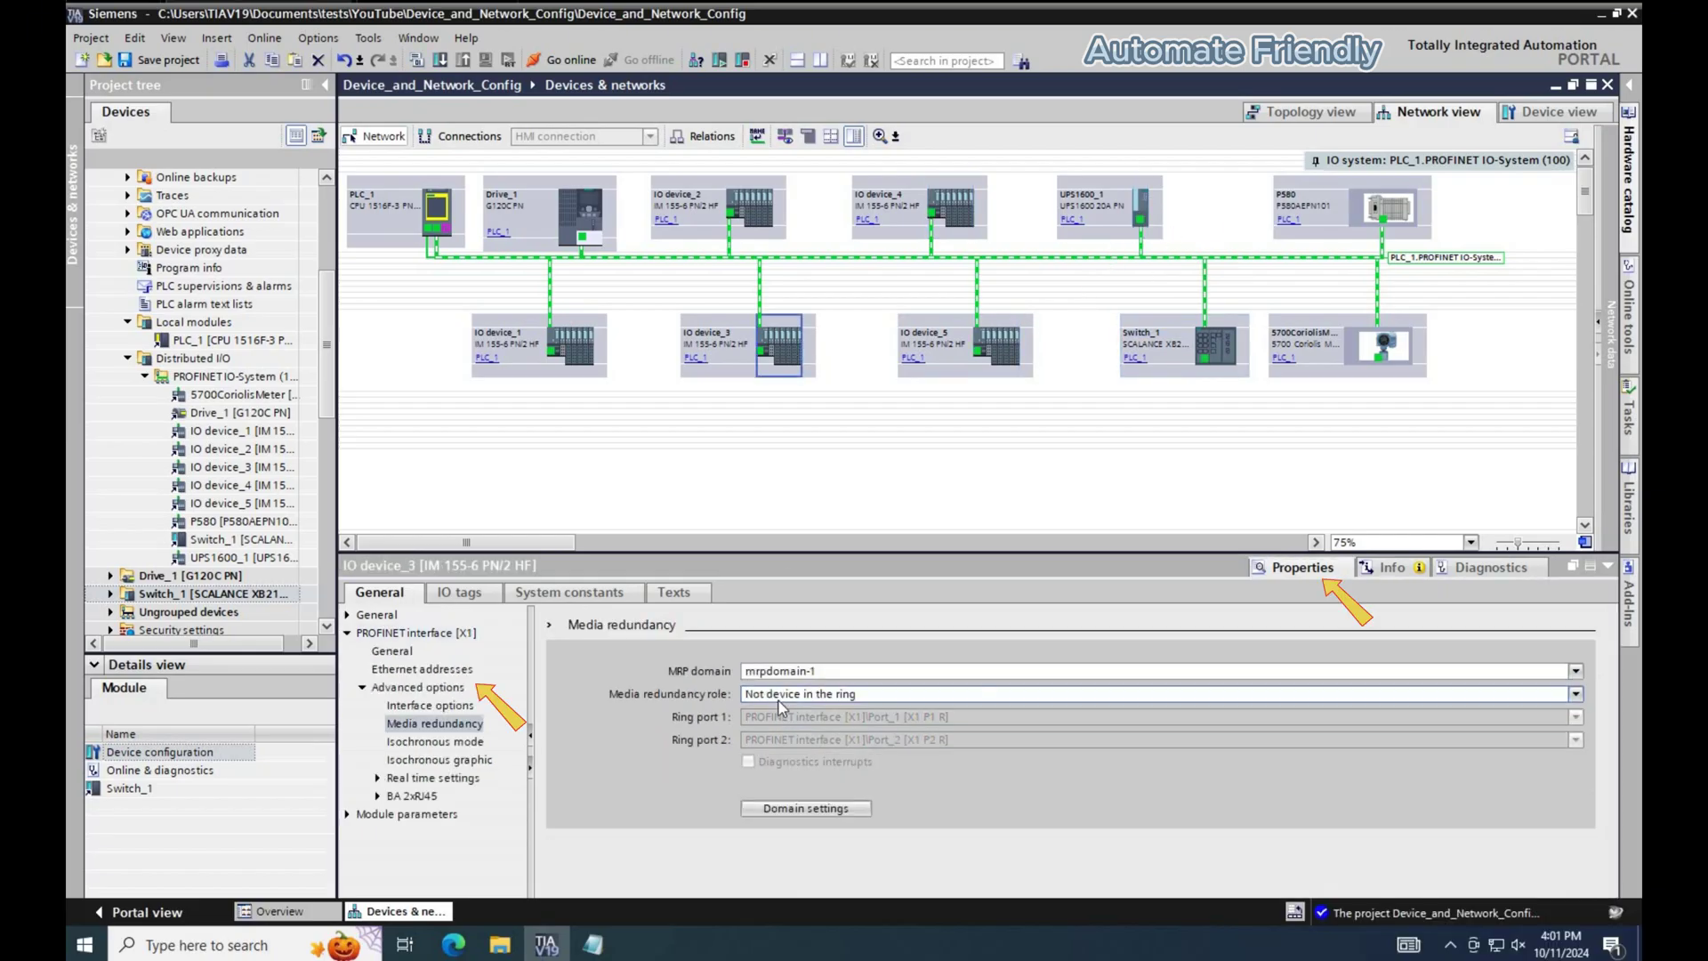
pyautogui.click(789, 694)
pyautogui.click(774, 717)
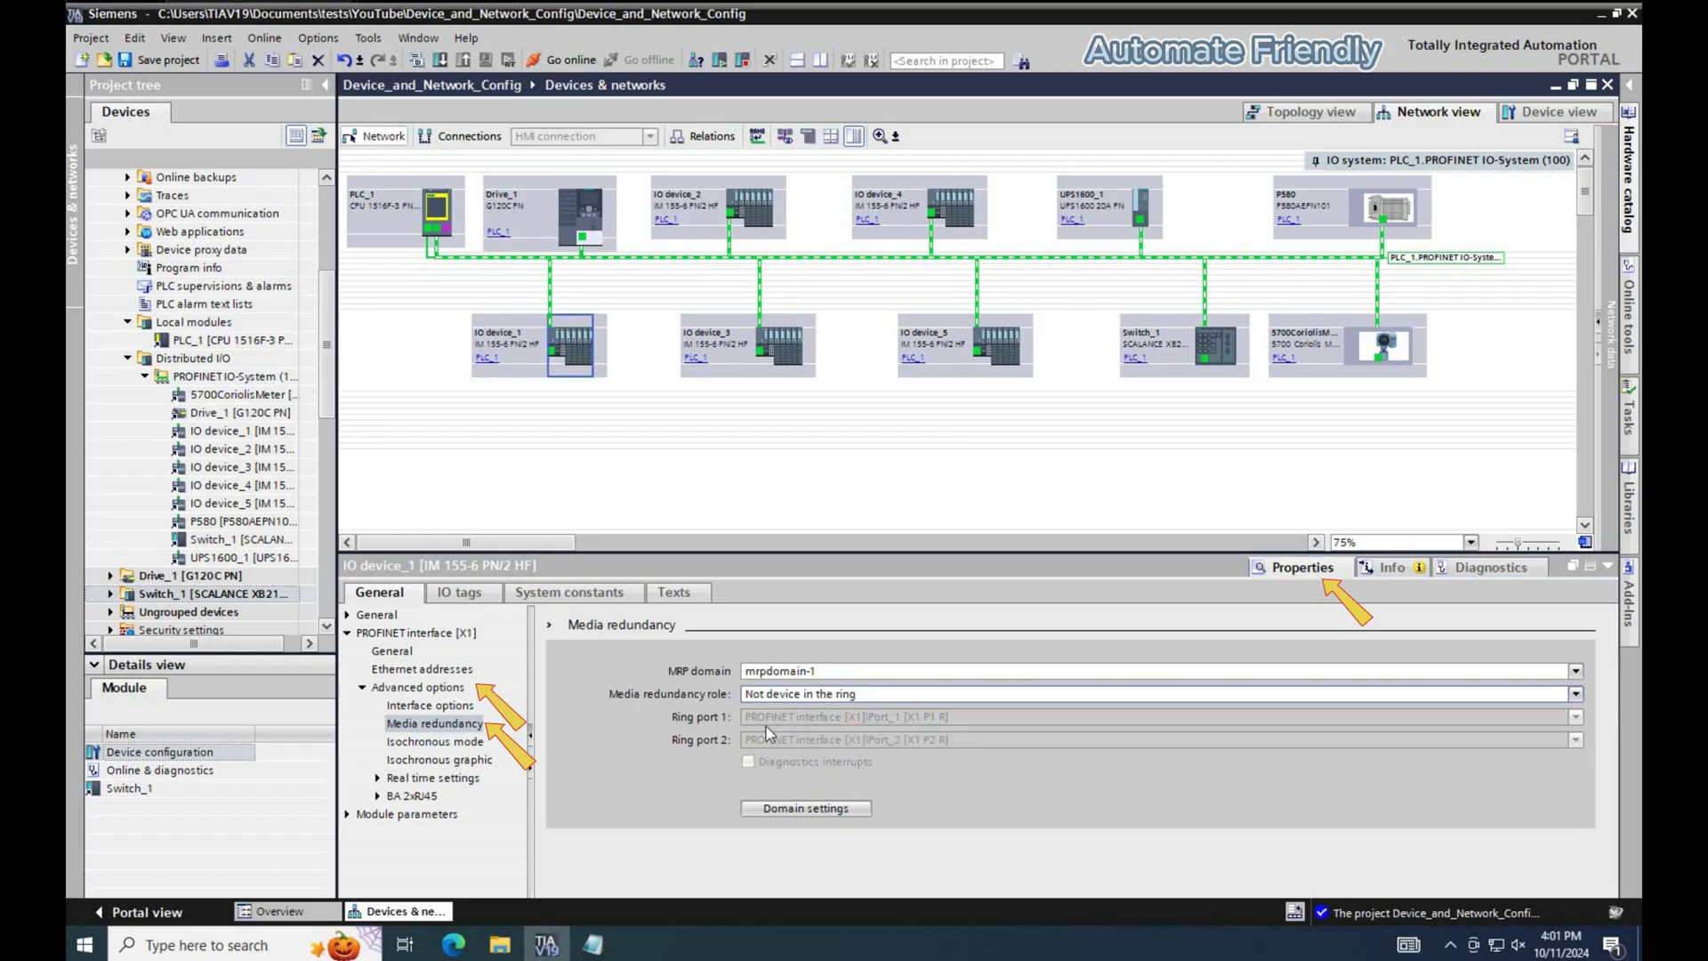
pyautogui.click(788, 694)
pyautogui.click(774, 717)
# Check Drive_1's PROFINET interface and the IO system's overview of addresses, and save the project.
pyautogui.click(594, 227)
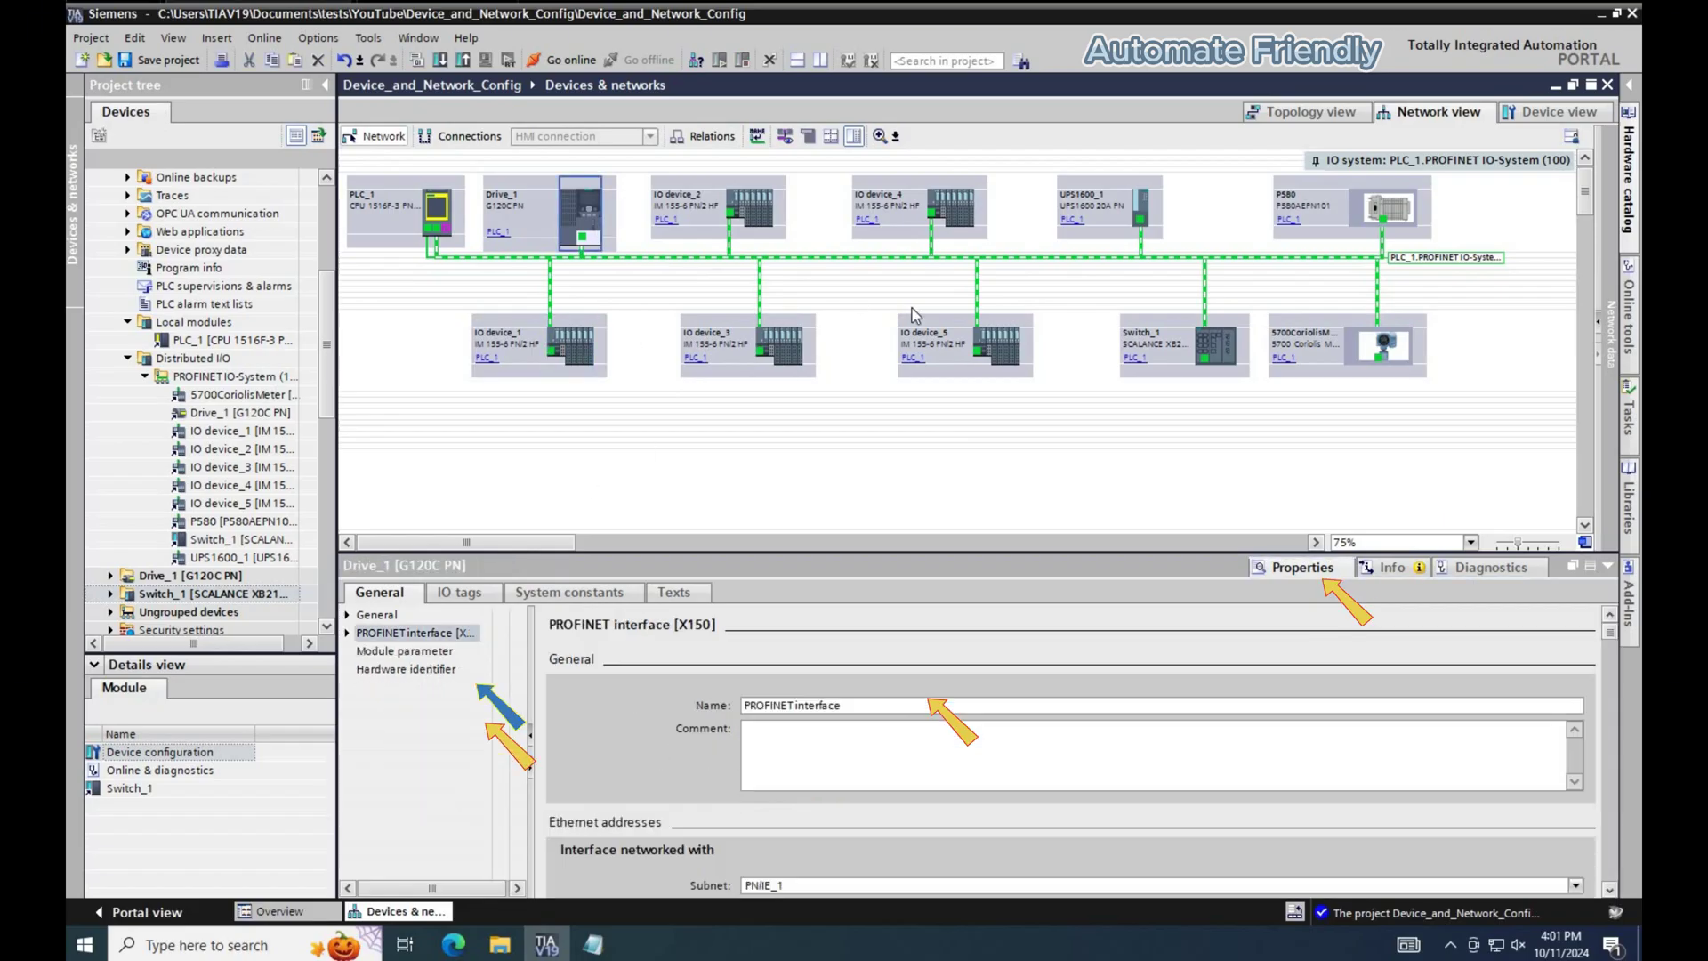
pyautogui.click(900, 255)
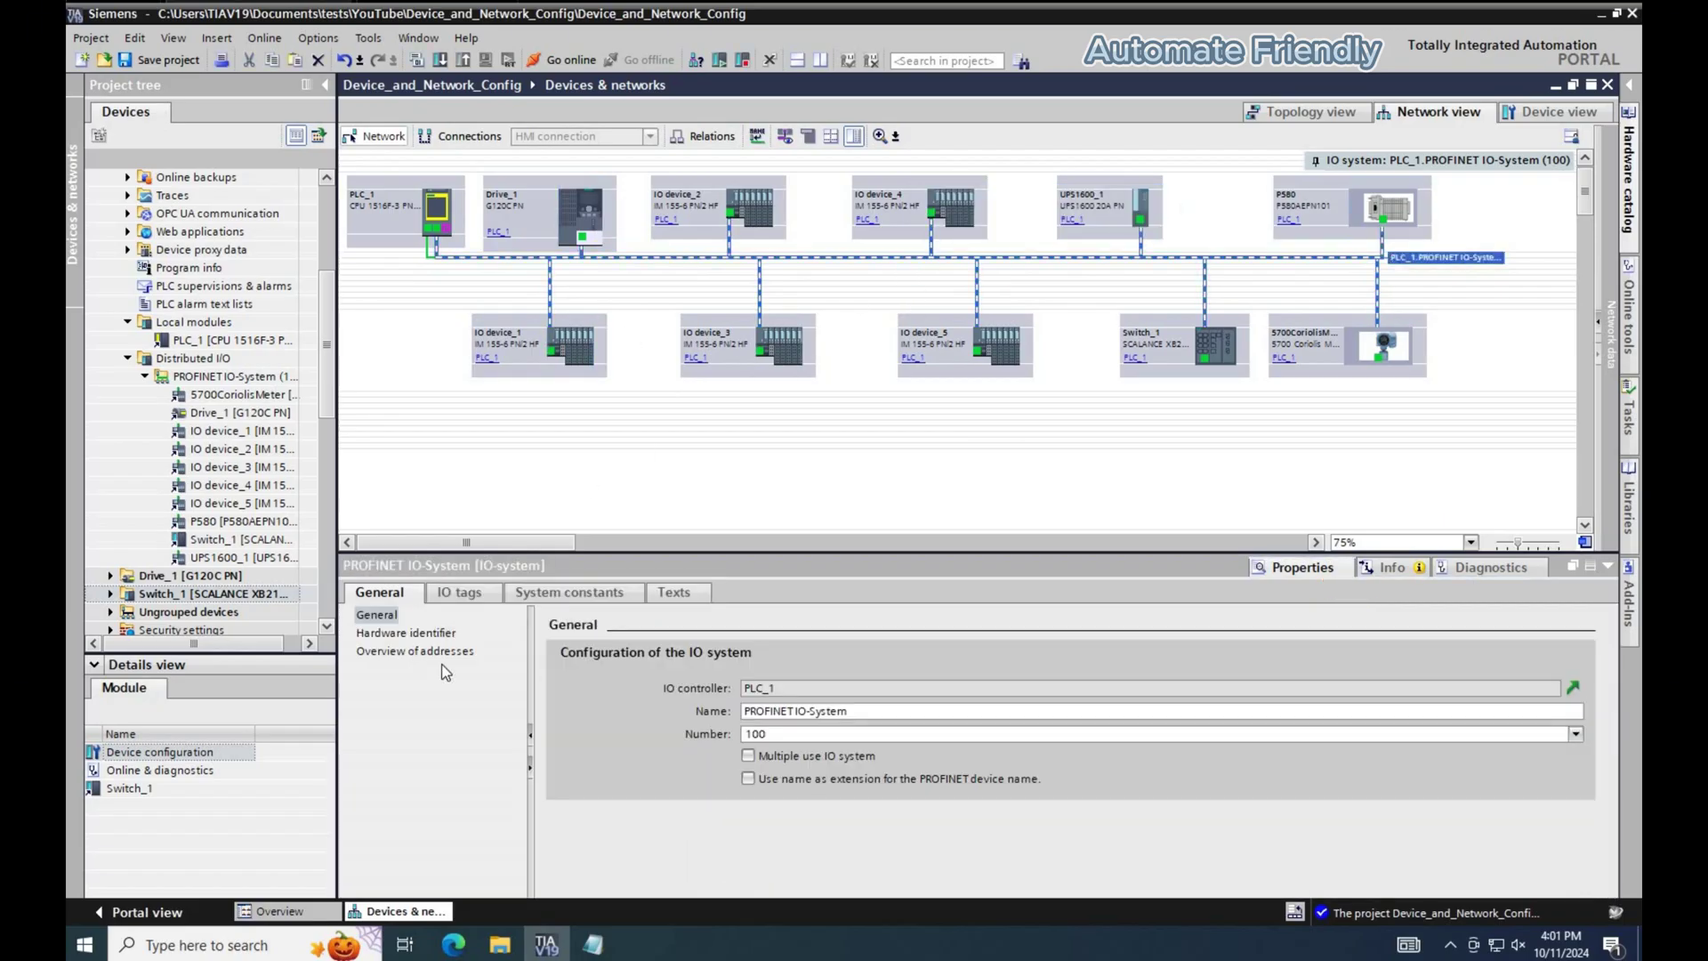
pyautogui.click(415, 650)
pyautogui.scroll(5, 197, 189)
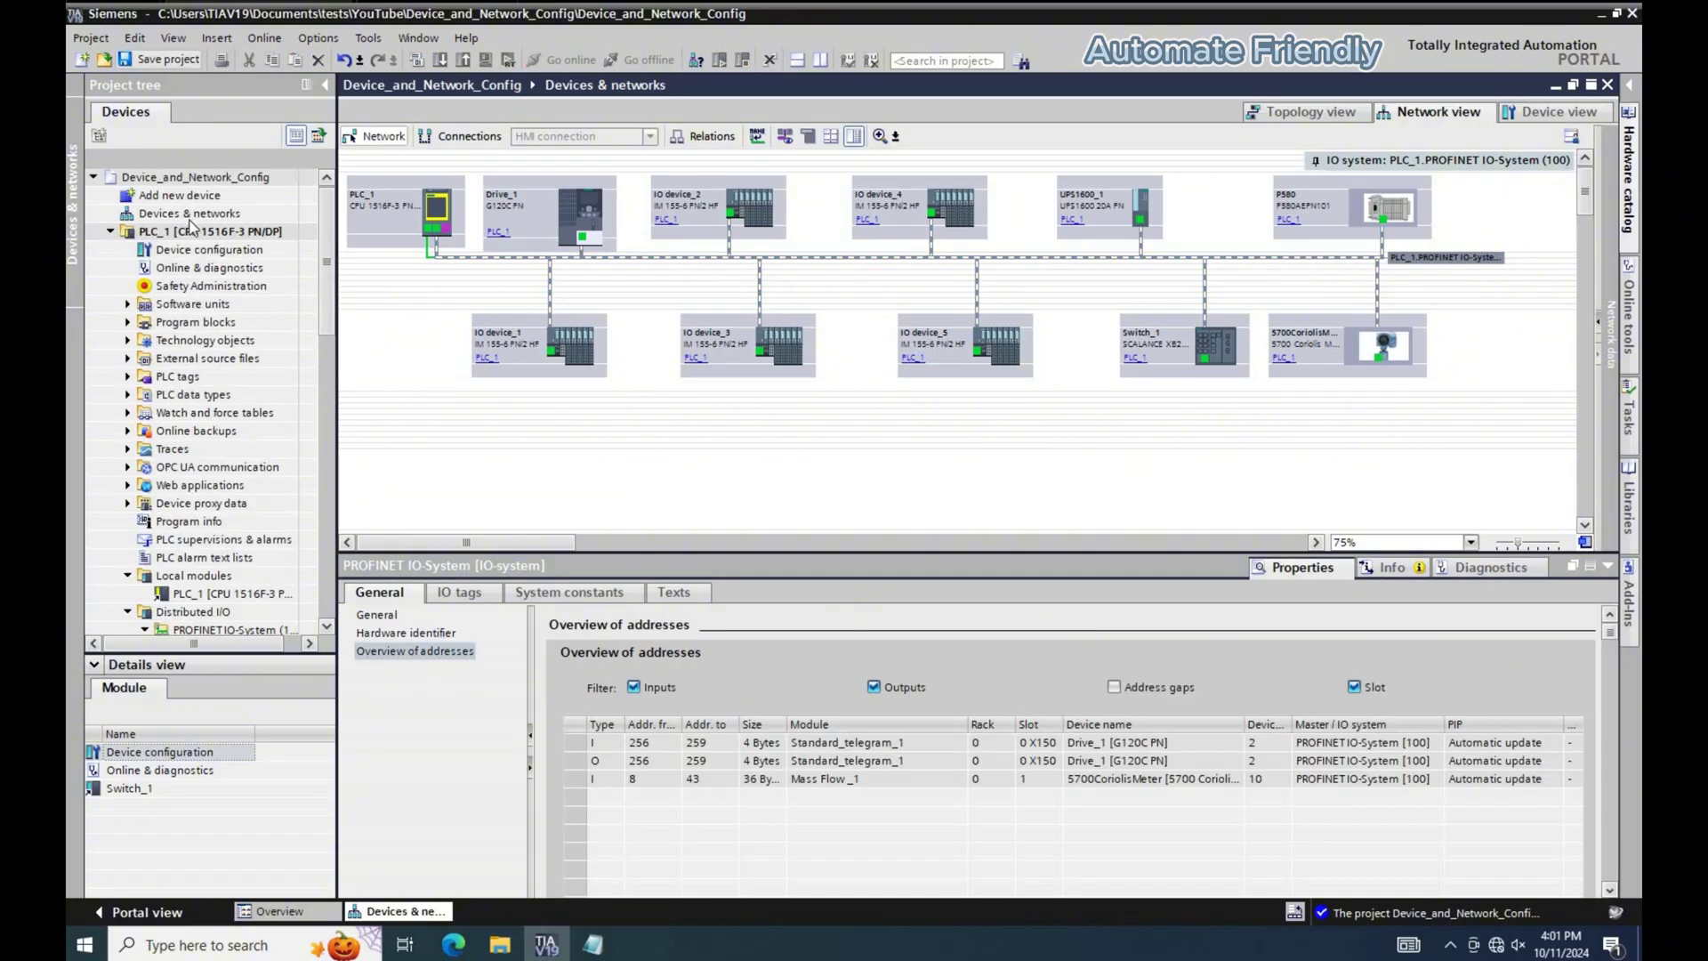
pyautogui.click(169, 60)
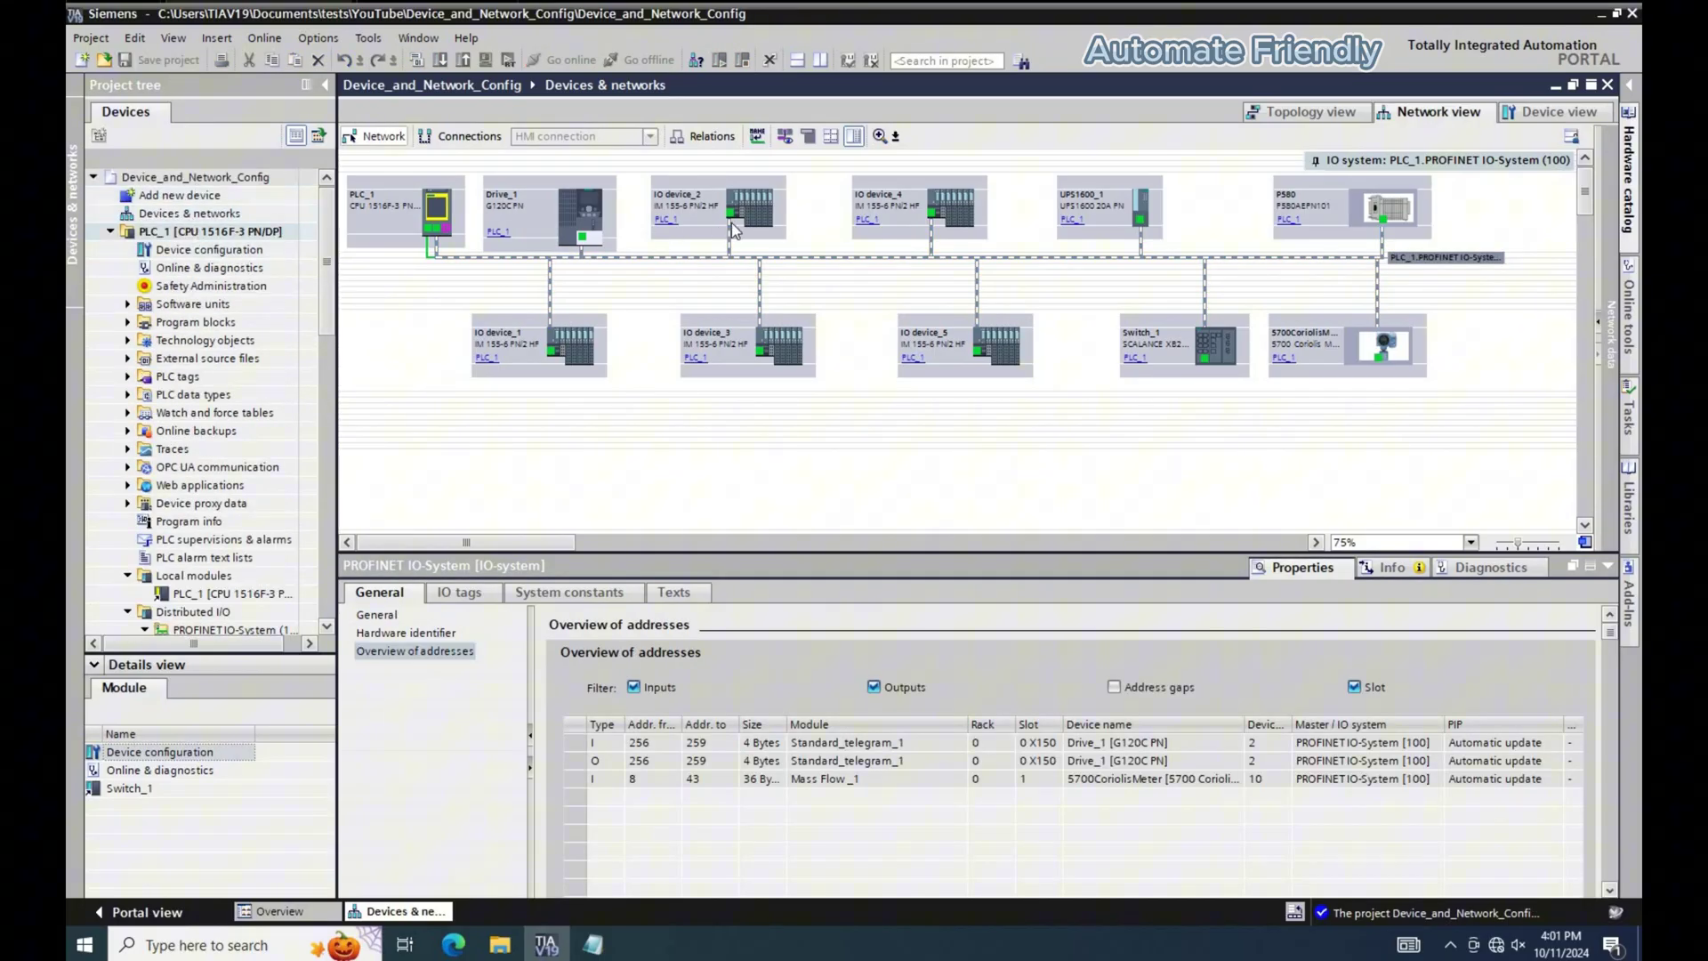
# Compile PLC_1 with Hardware (rebuild all) and review the compile messages from the beginning.
pyautogui.click(444, 214)
pyautogui.click(200, 233)
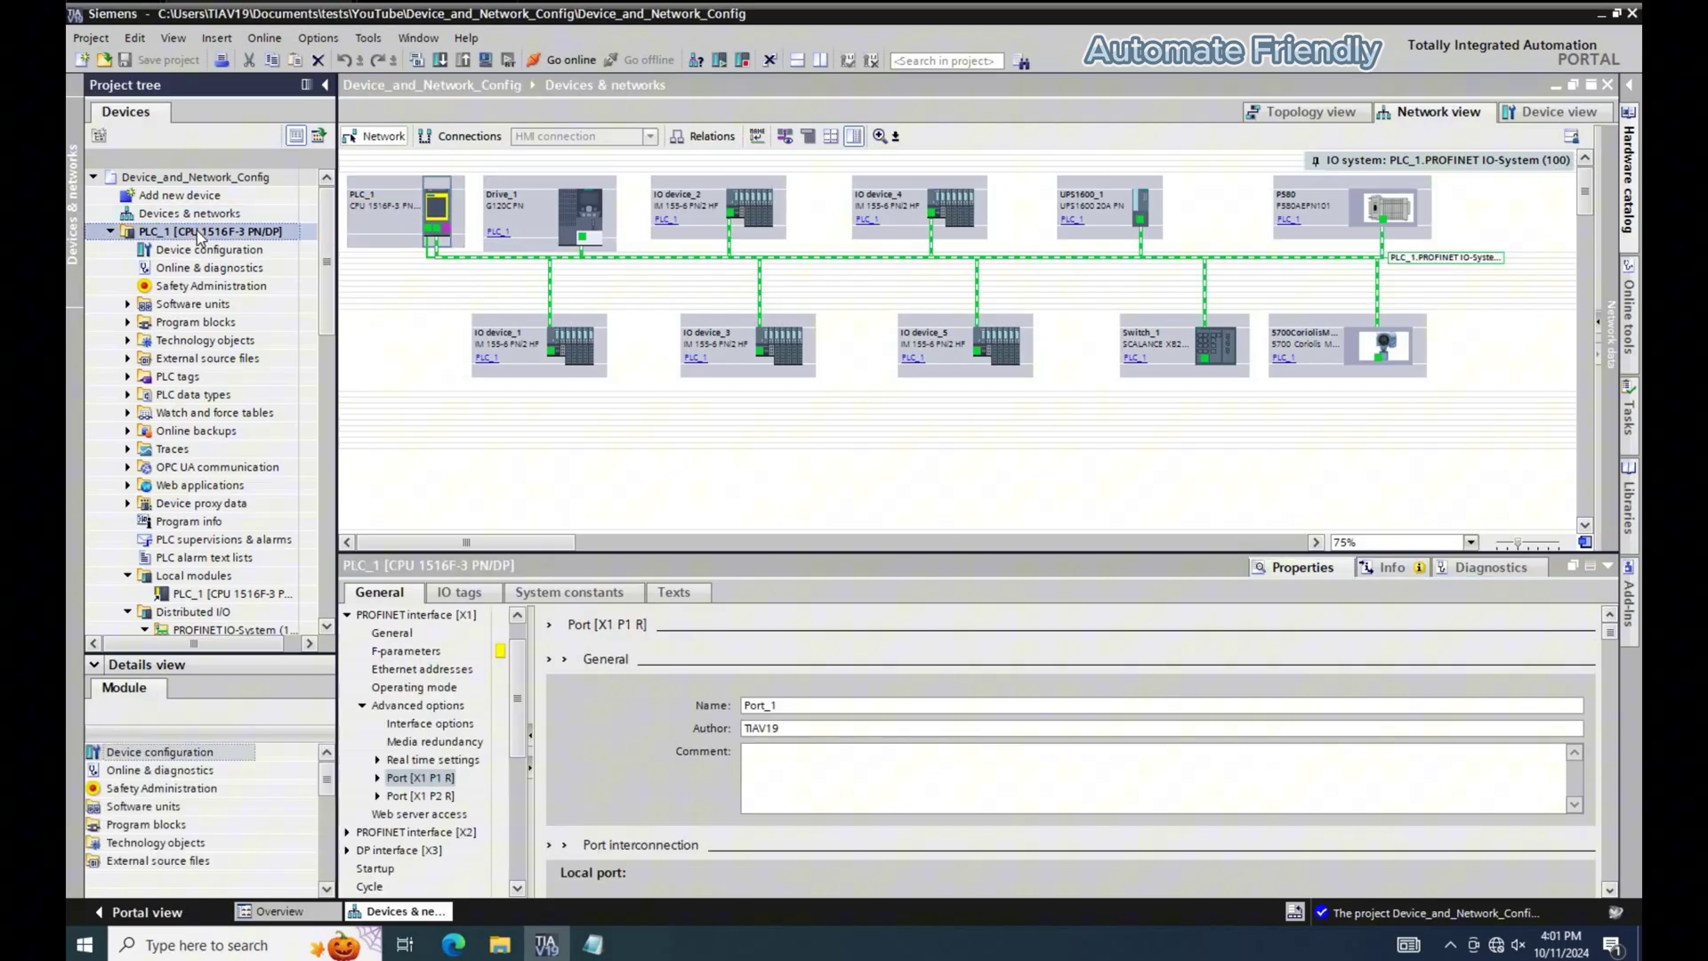
pyautogui.rightClick(197, 232)
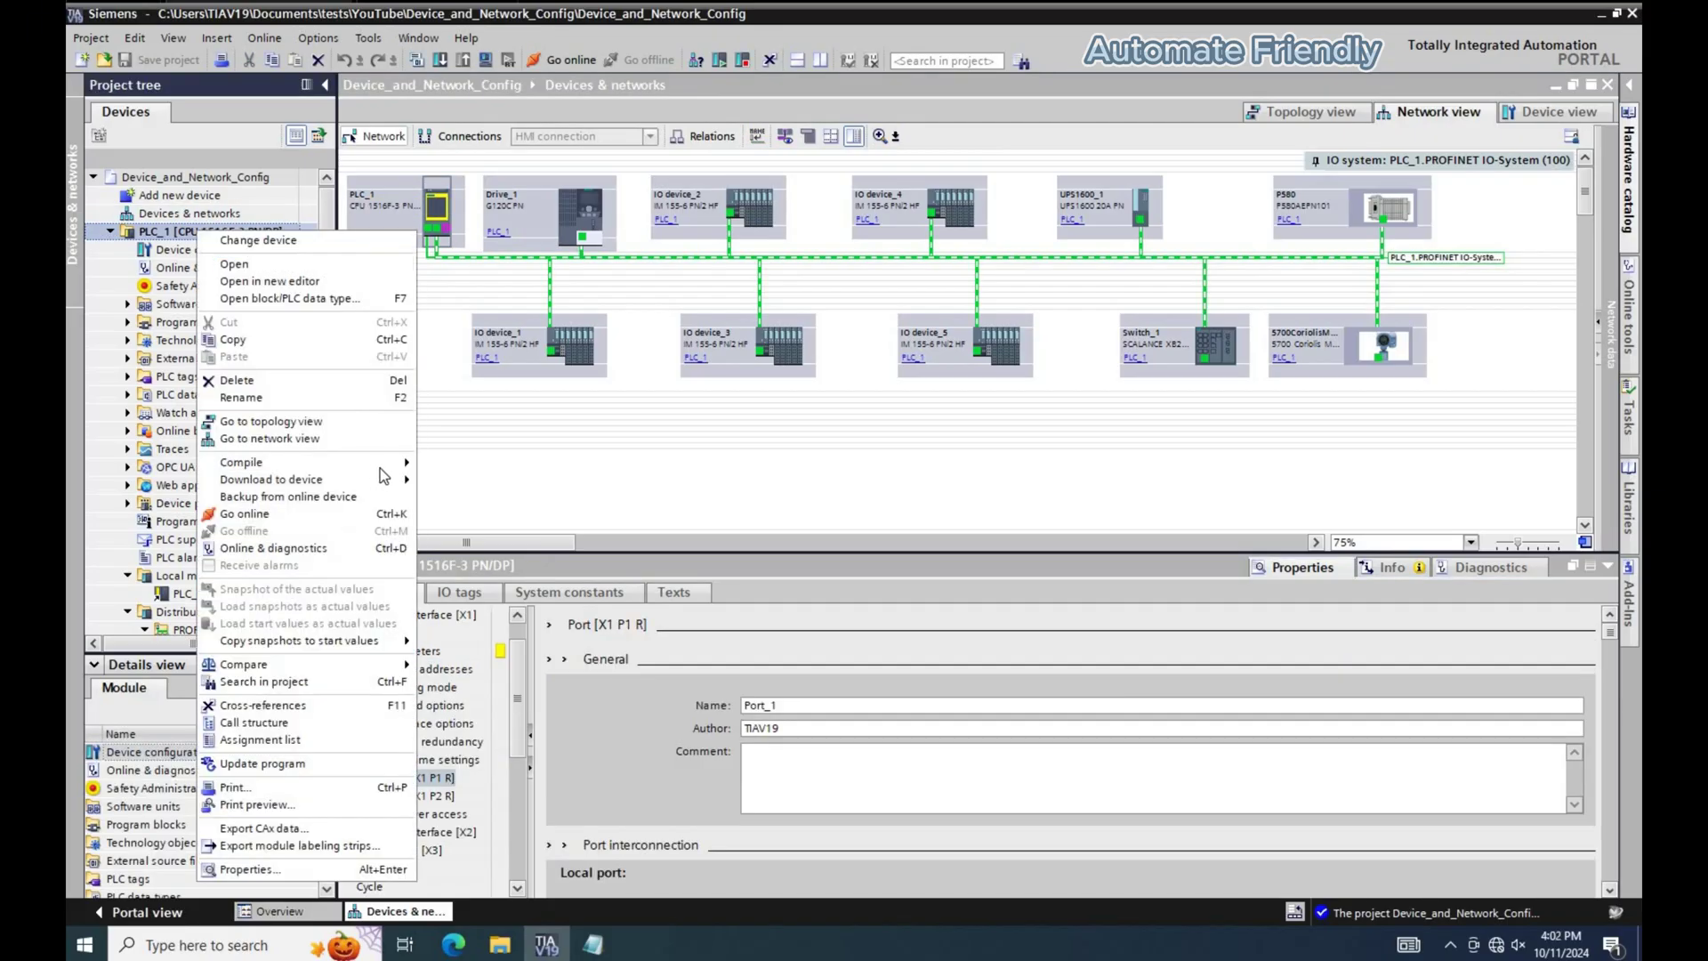
pyautogui.moveTo(391, 463)
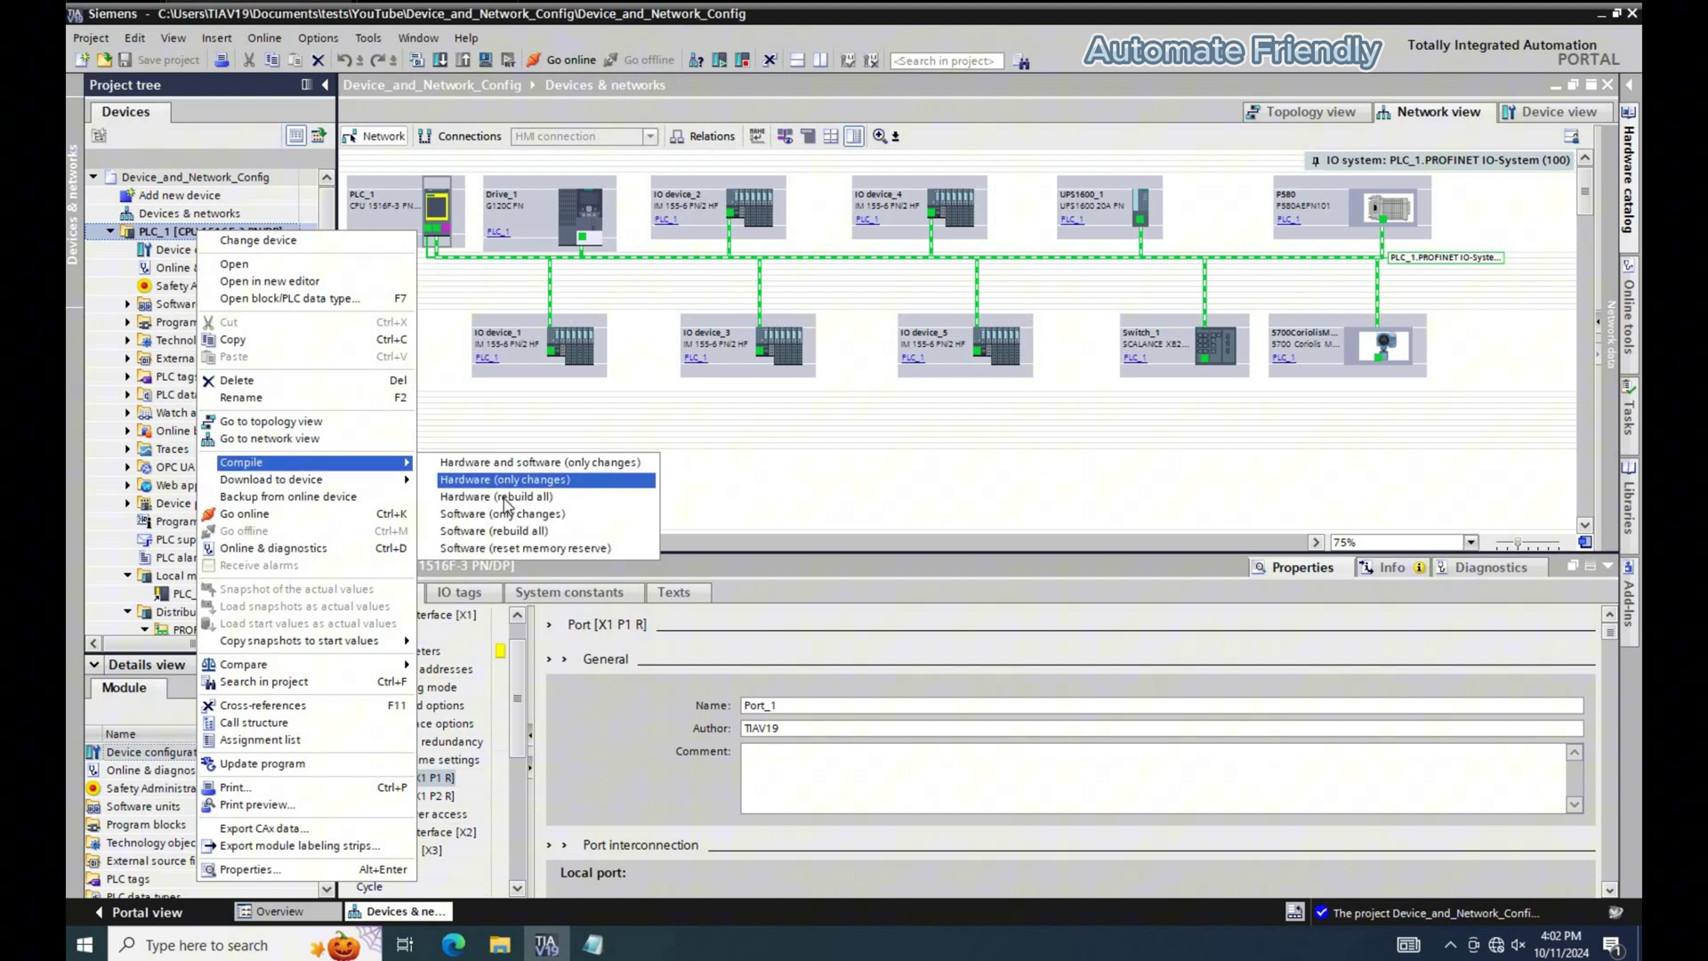
pyautogui.click(509, 497)
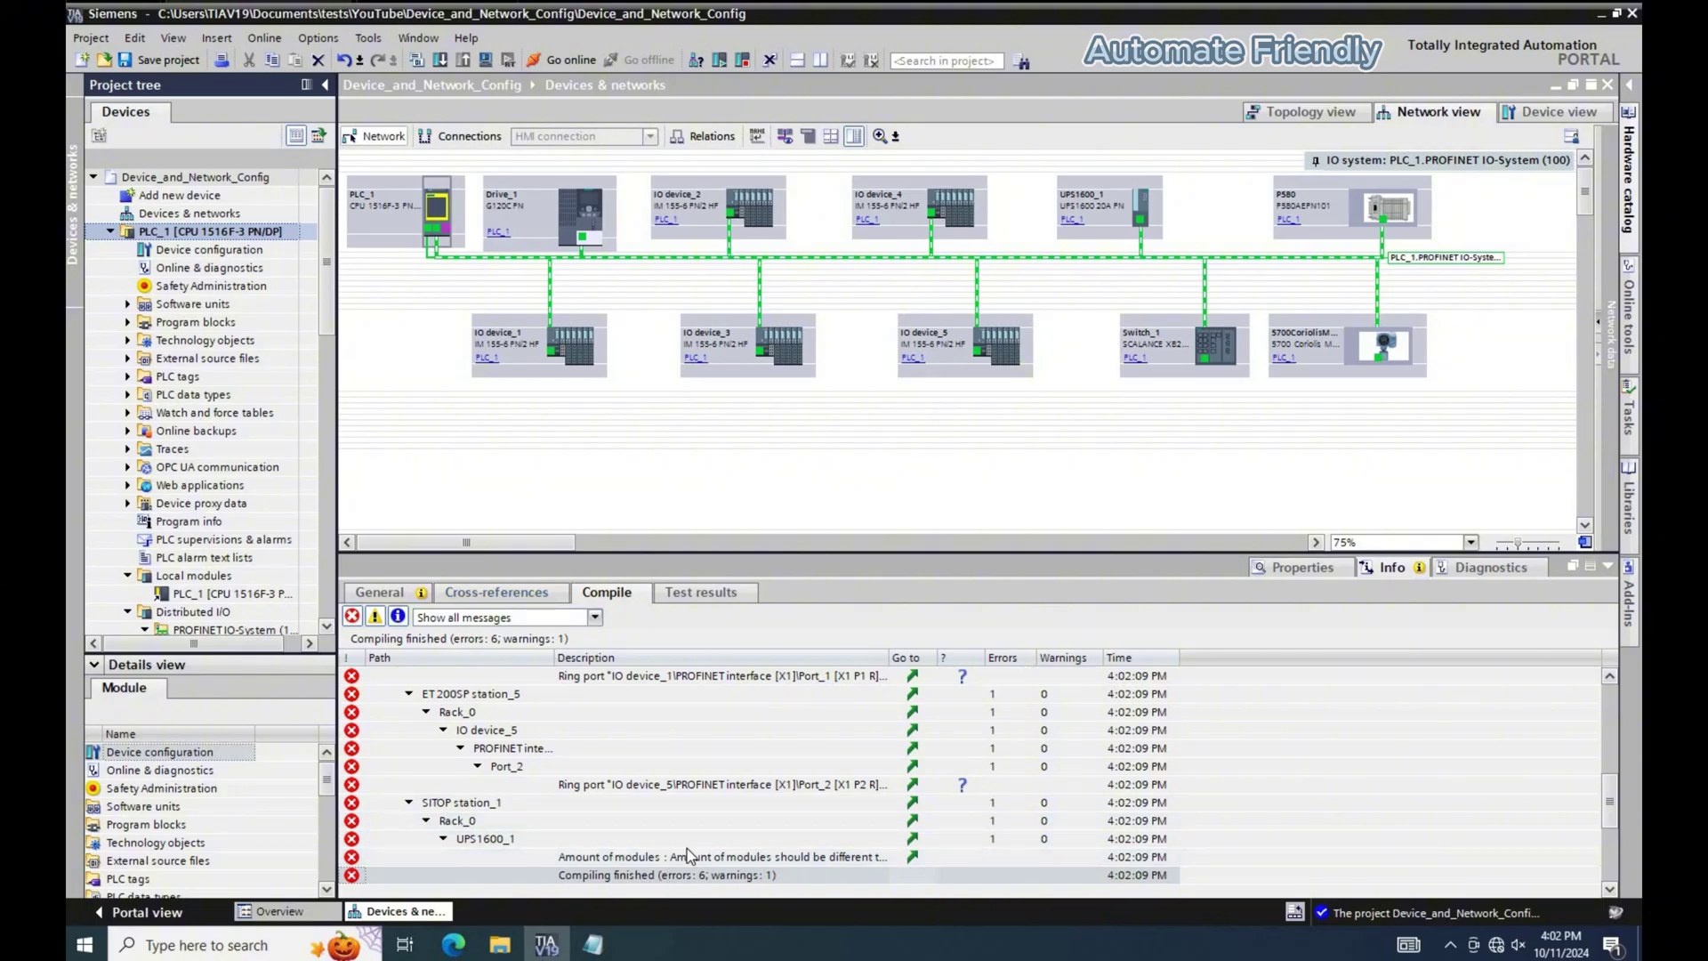
pyautogui.scroll(5, 548, 788)
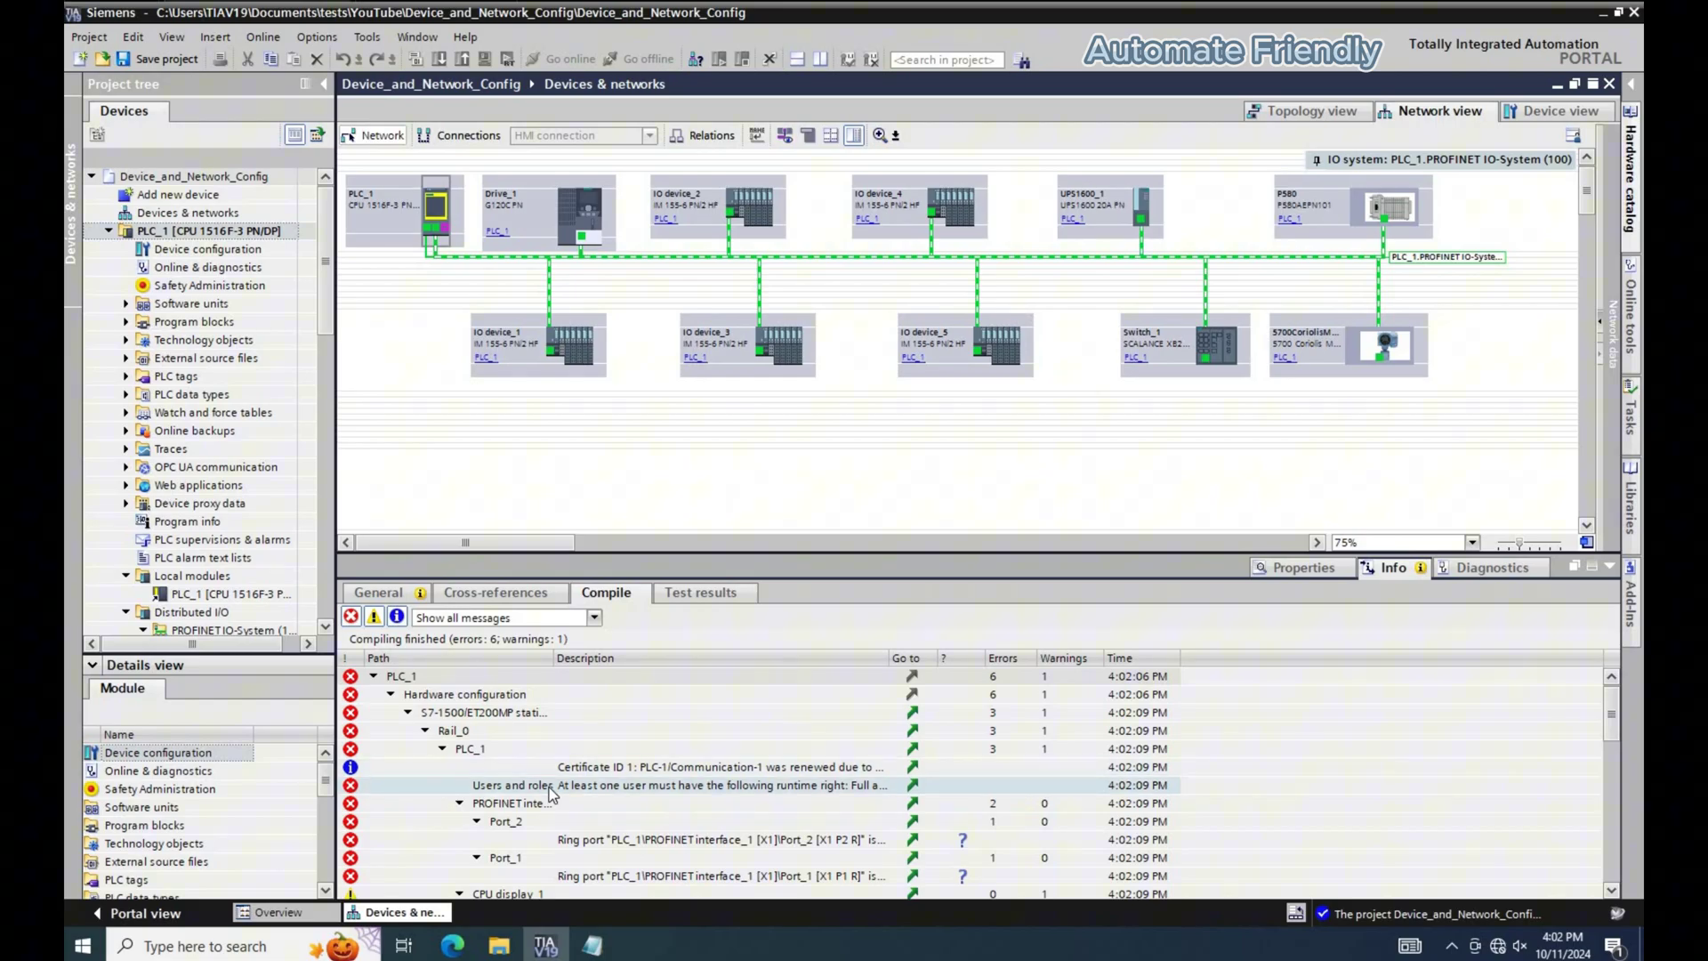
# Go from the users and roles runtime-right error to PLC_1's Protection & Security settings and enable legacy access control via access levels.
pyautogui.doubleClick(548, 787)
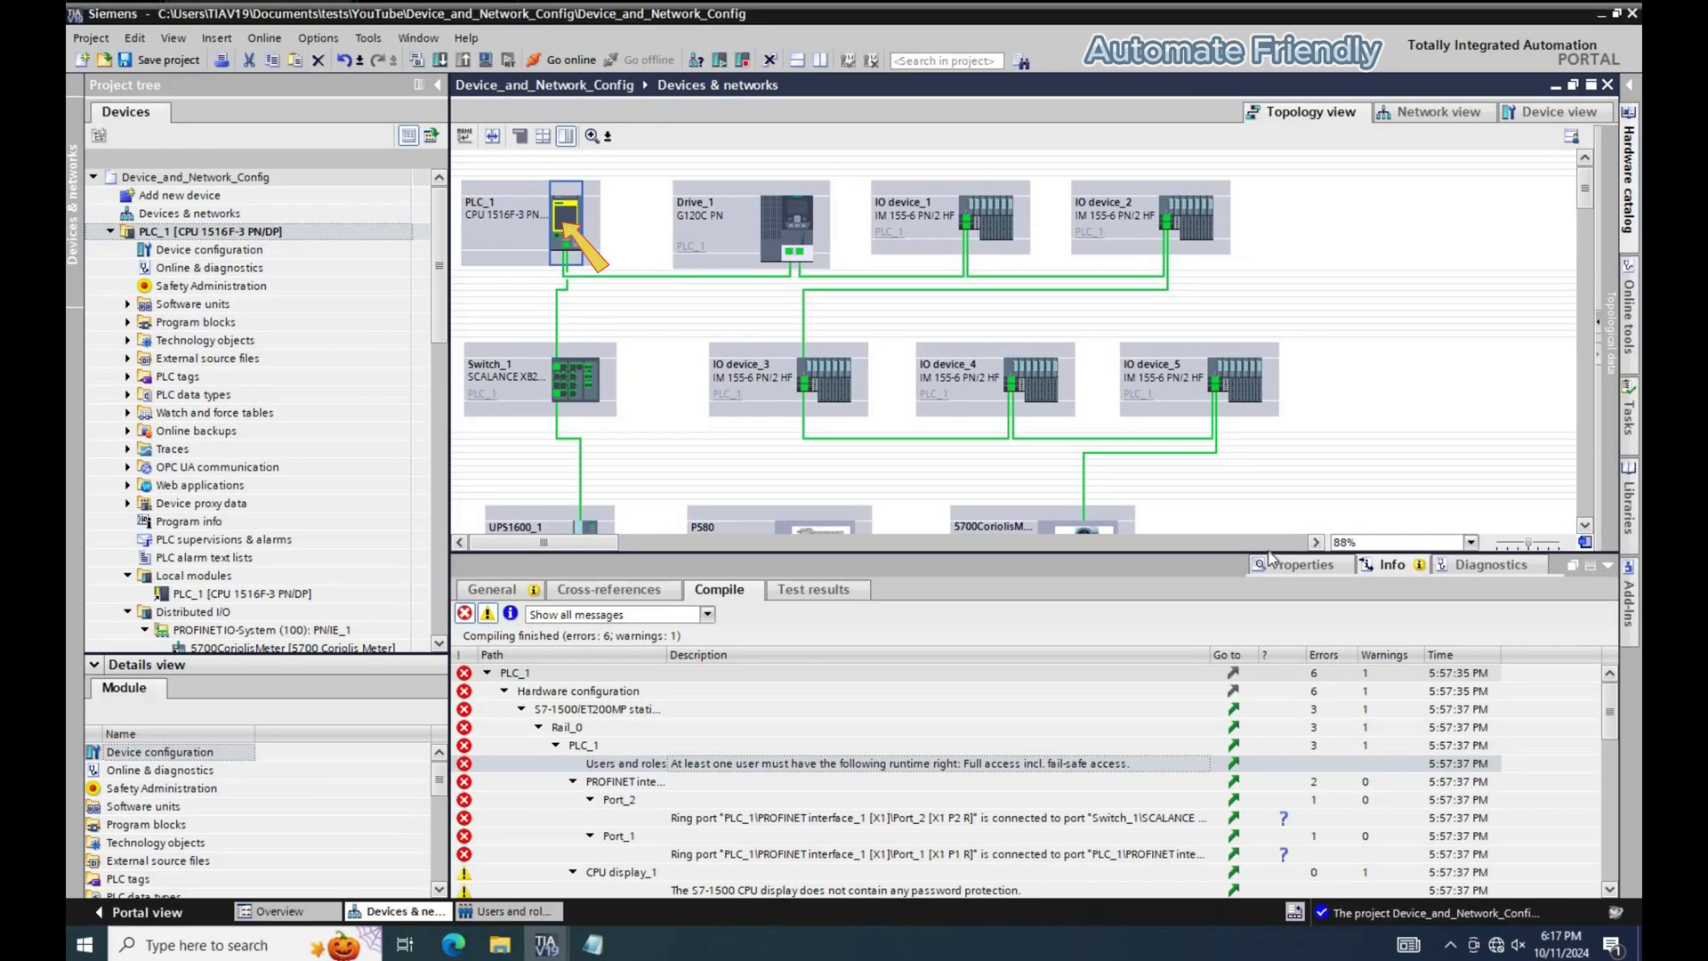
pyautogui.click(1276, 566)
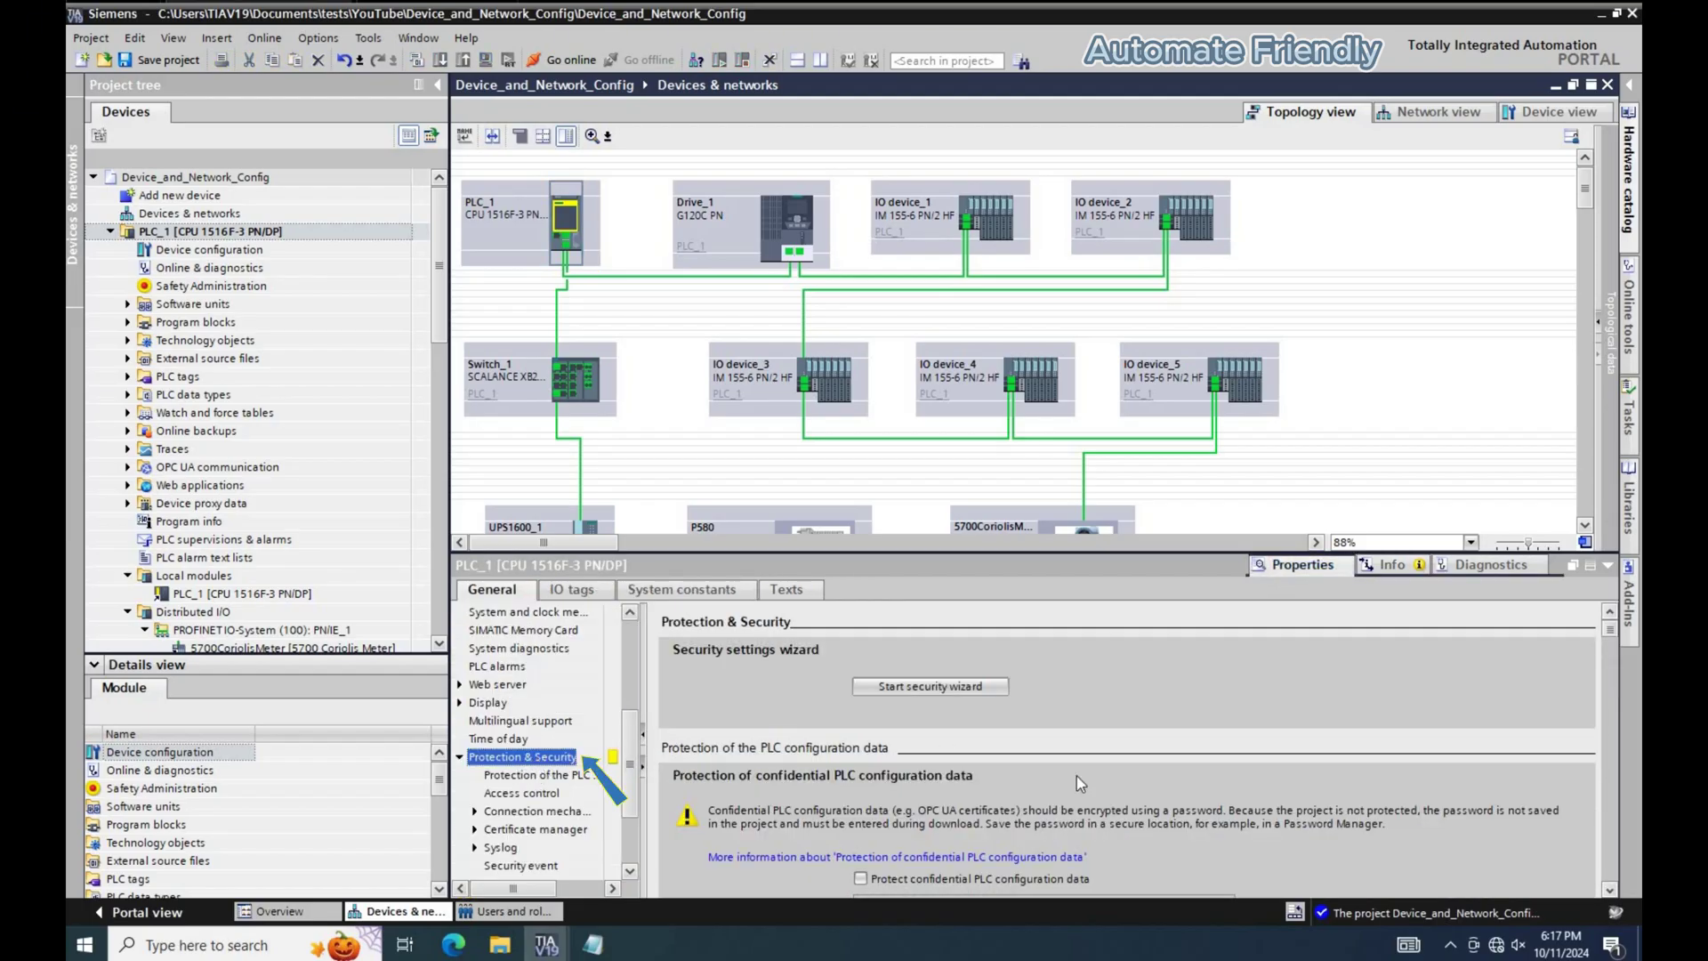
pyautogui.scroll(-6, 1103, 756)
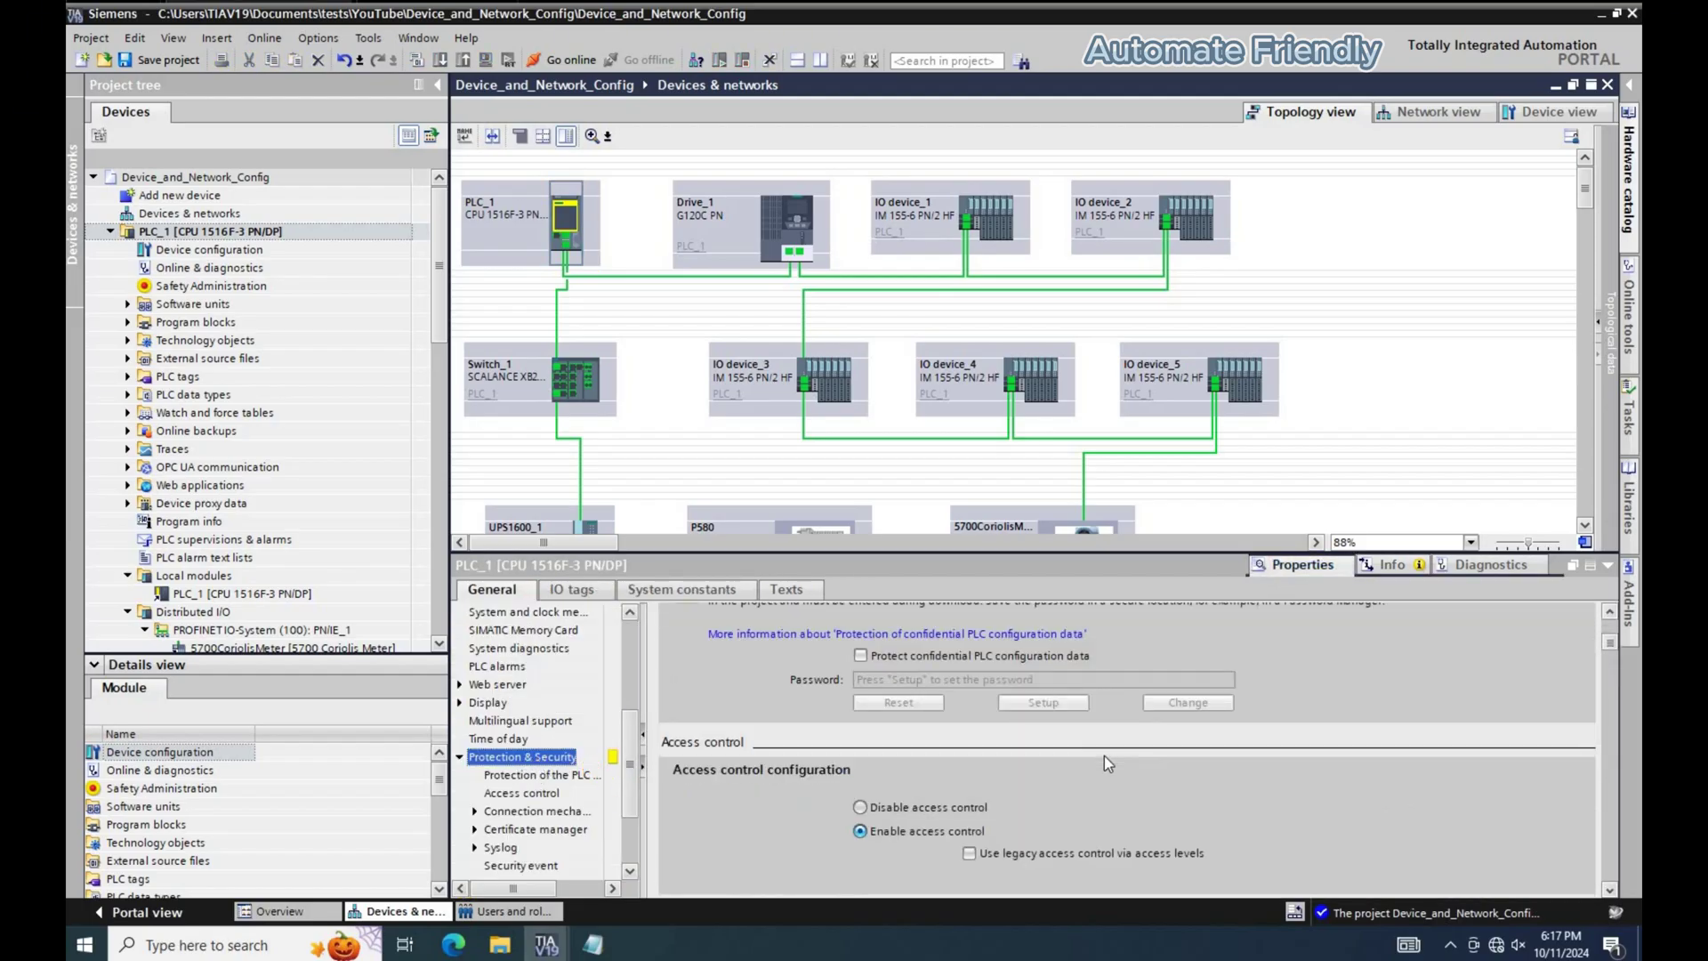
pyautogui.scroll(-3, 1104, 756)
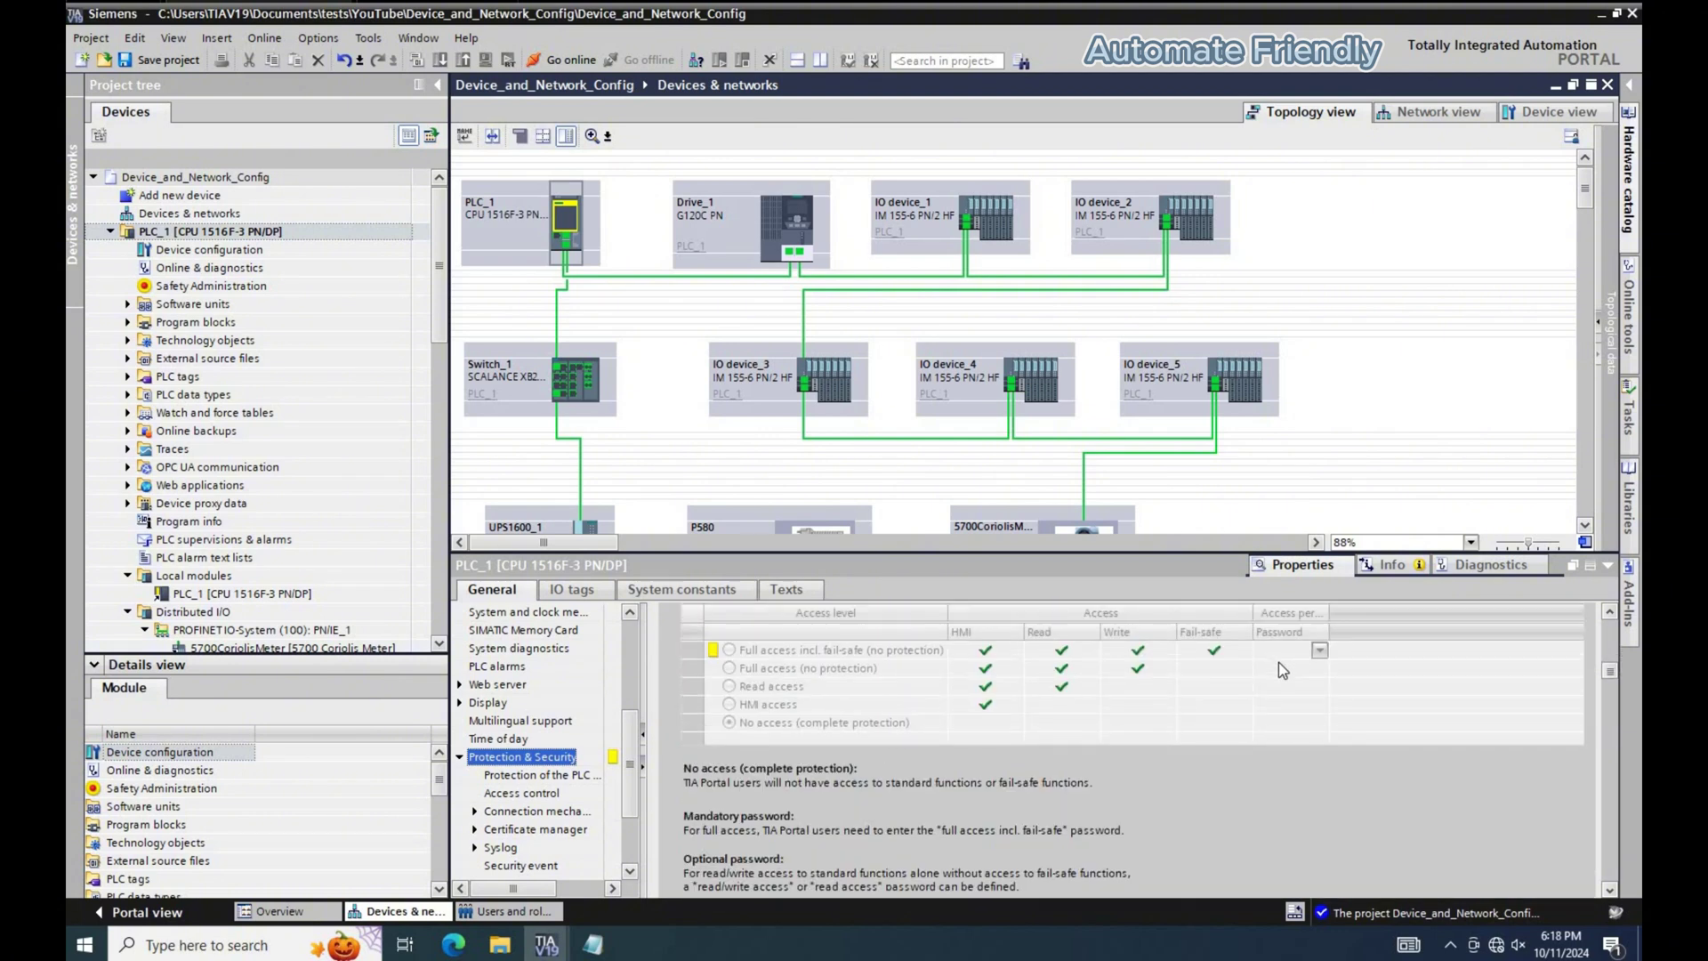
pyautogui.scroll(3, 1279, 668)
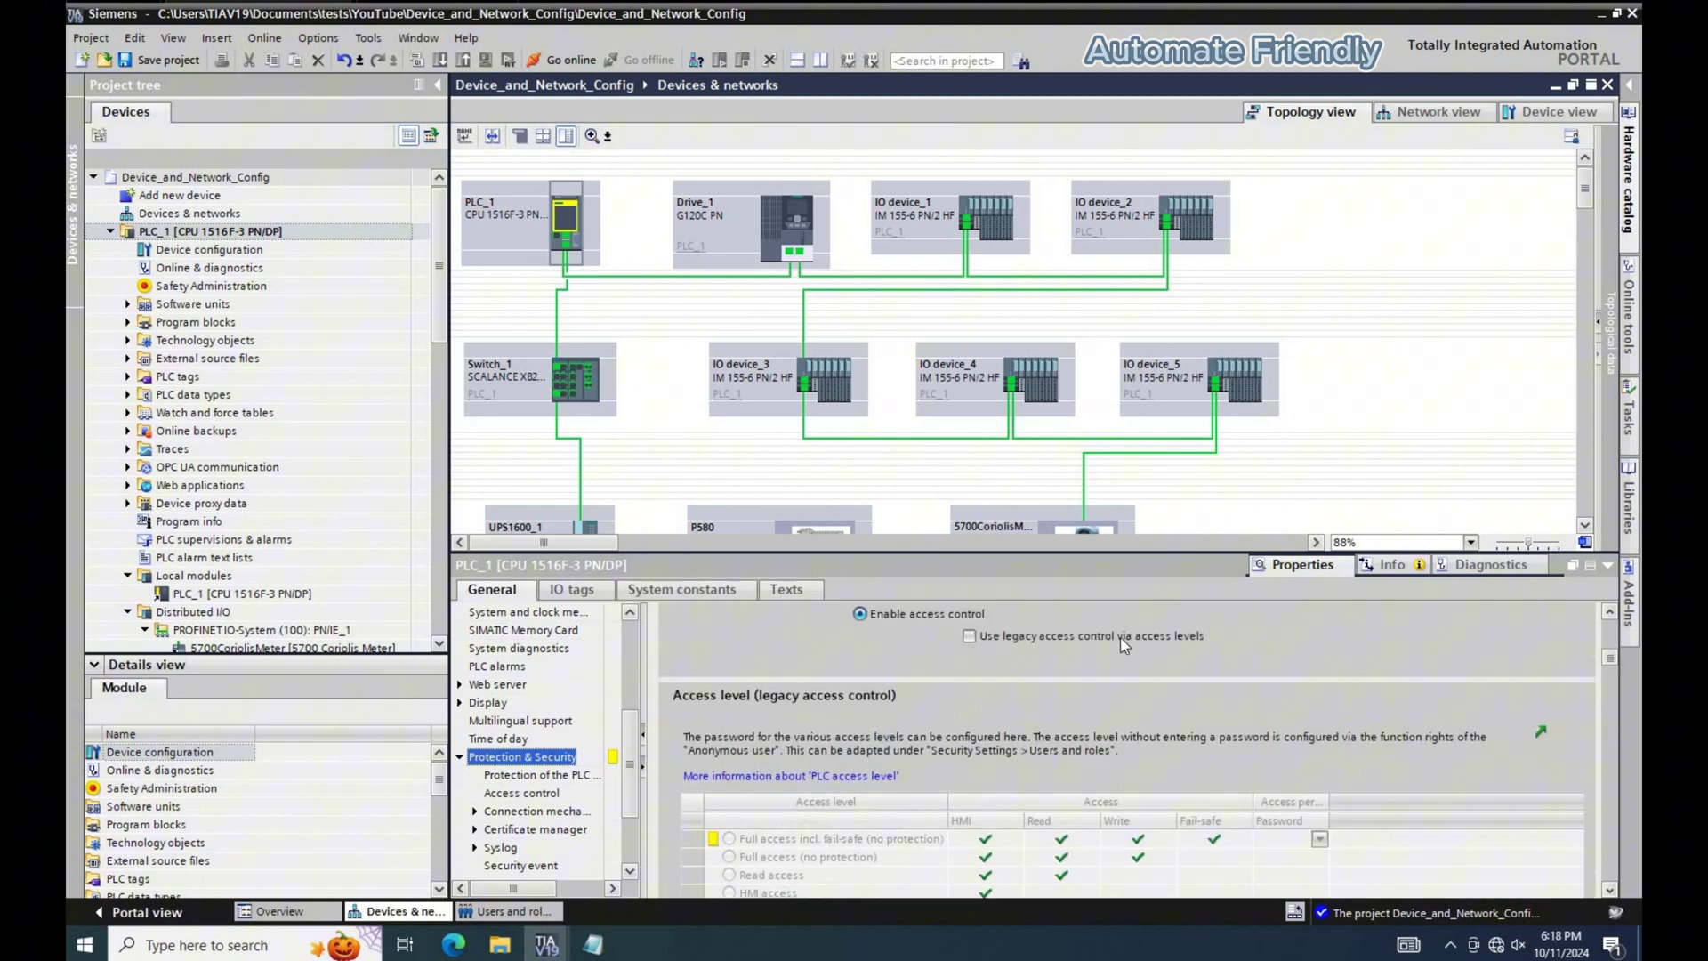
pyautogui.click(1124, 637)
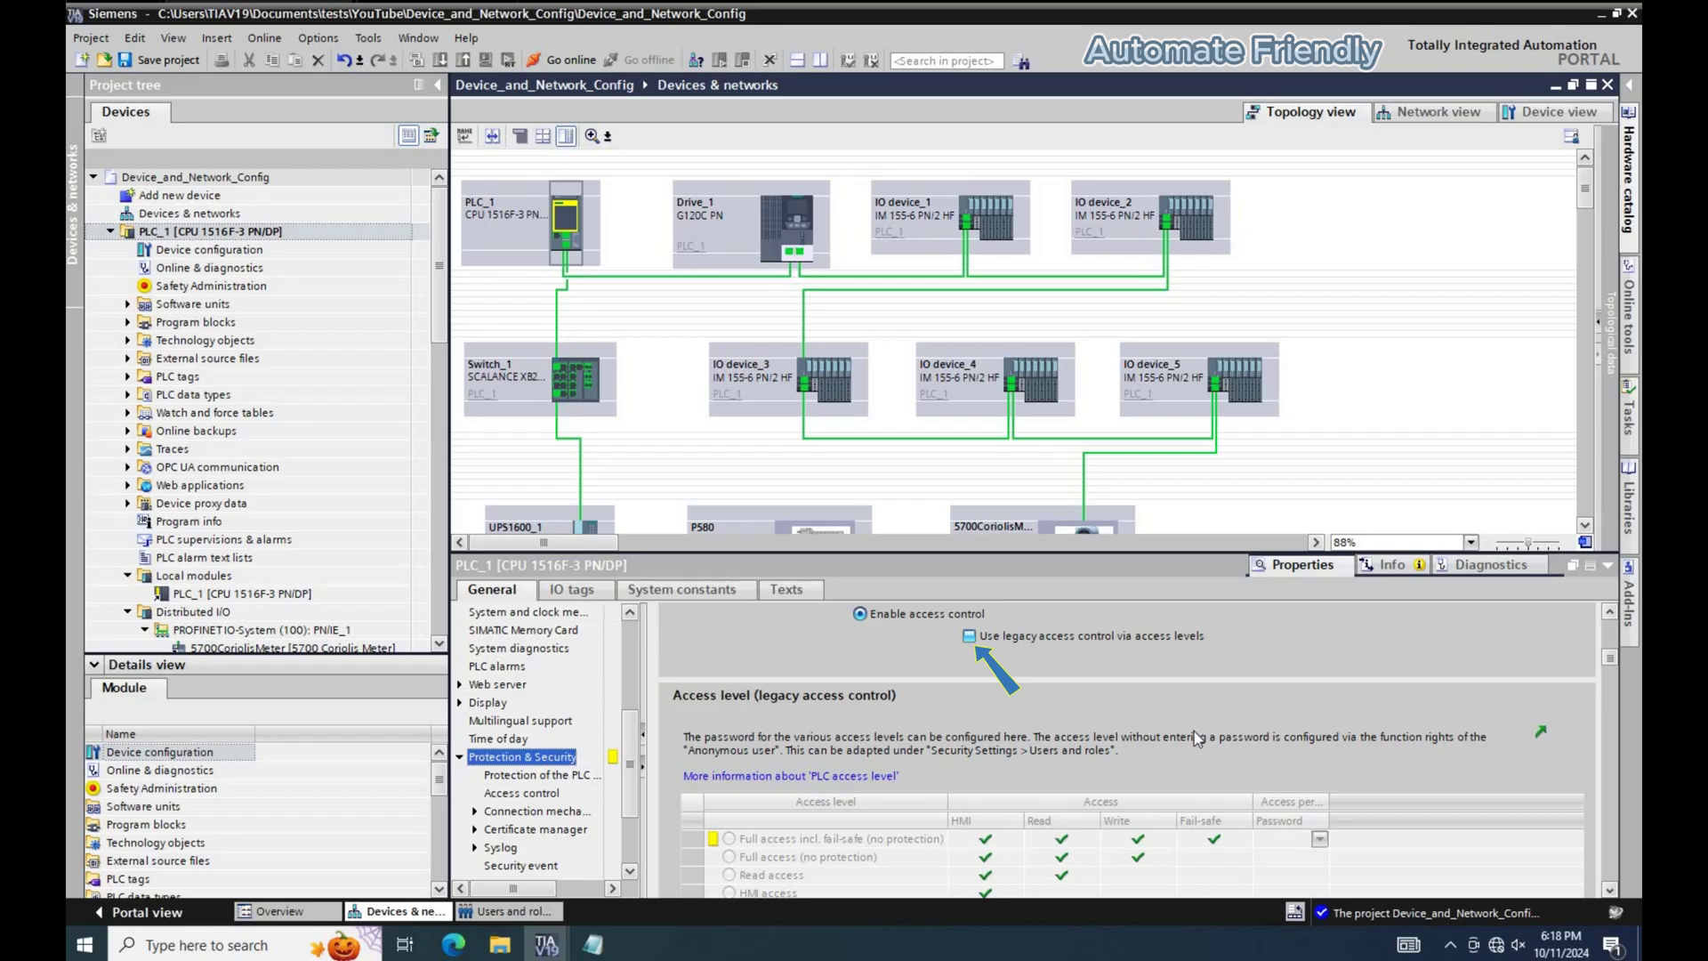
# Enter and confirm the access password for the access level Full access incl. fail-safe (no protection) of PLC_1.
pyautogui.click(1277, 838)
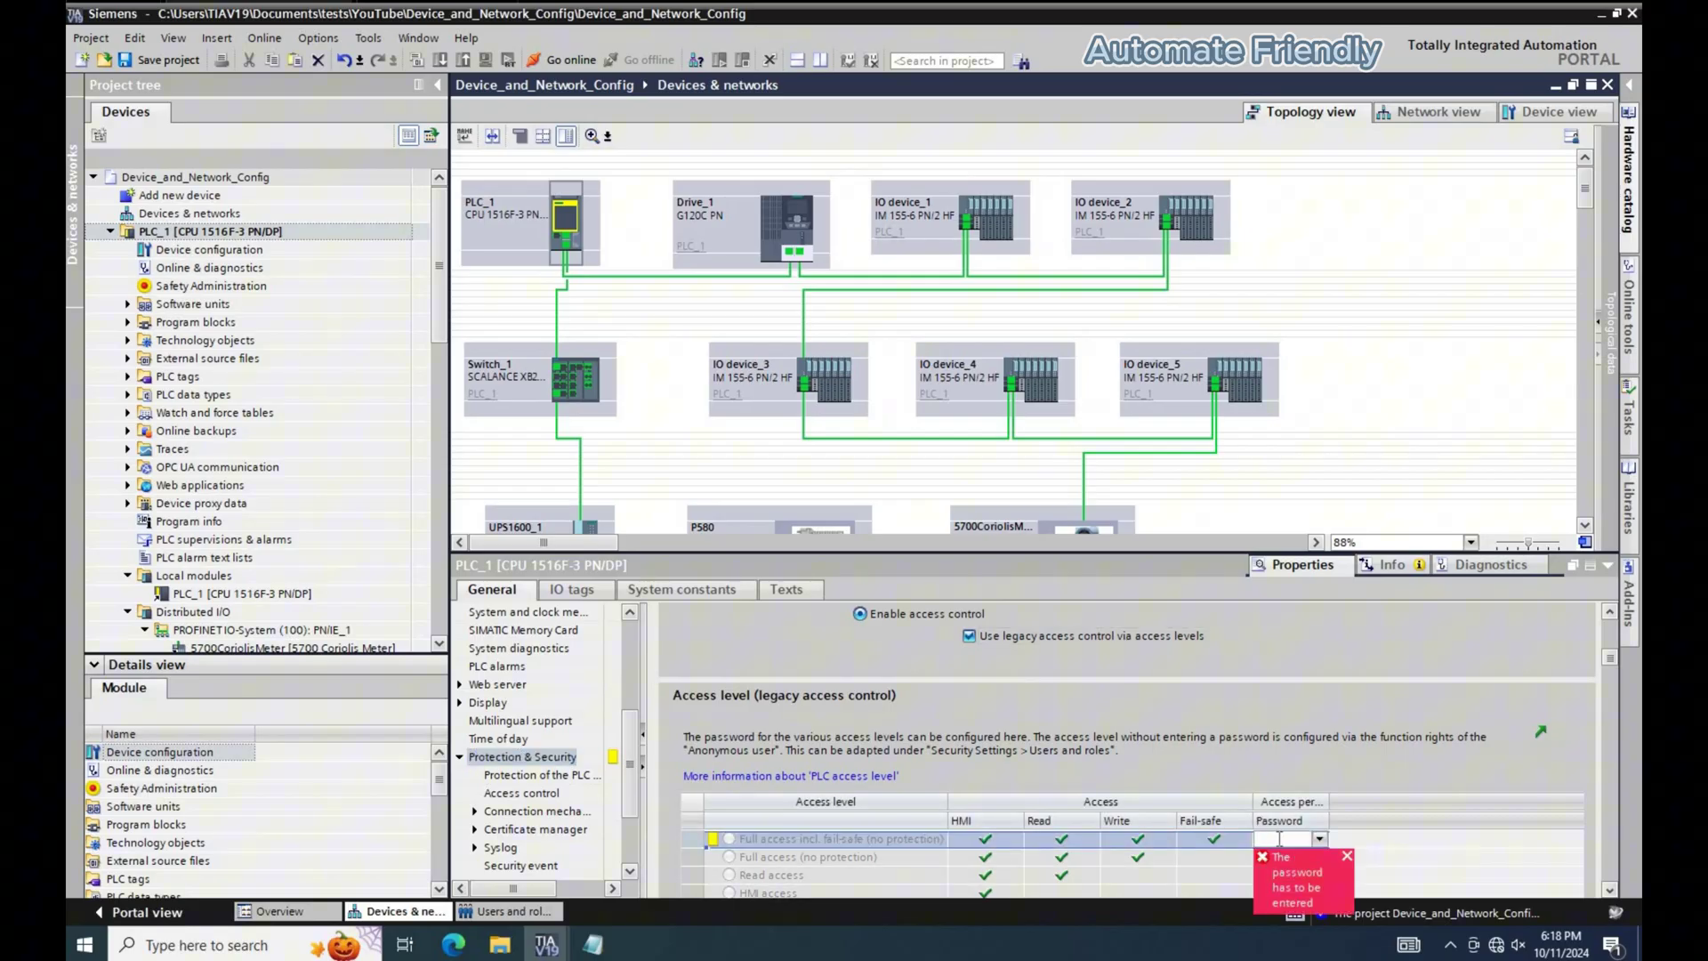
pyautogui.click(1319, 838)
pyautogui.write('*********')
pyautogui.press('Tab')
pyautogui.write('*')
pyautogui.press('Return')
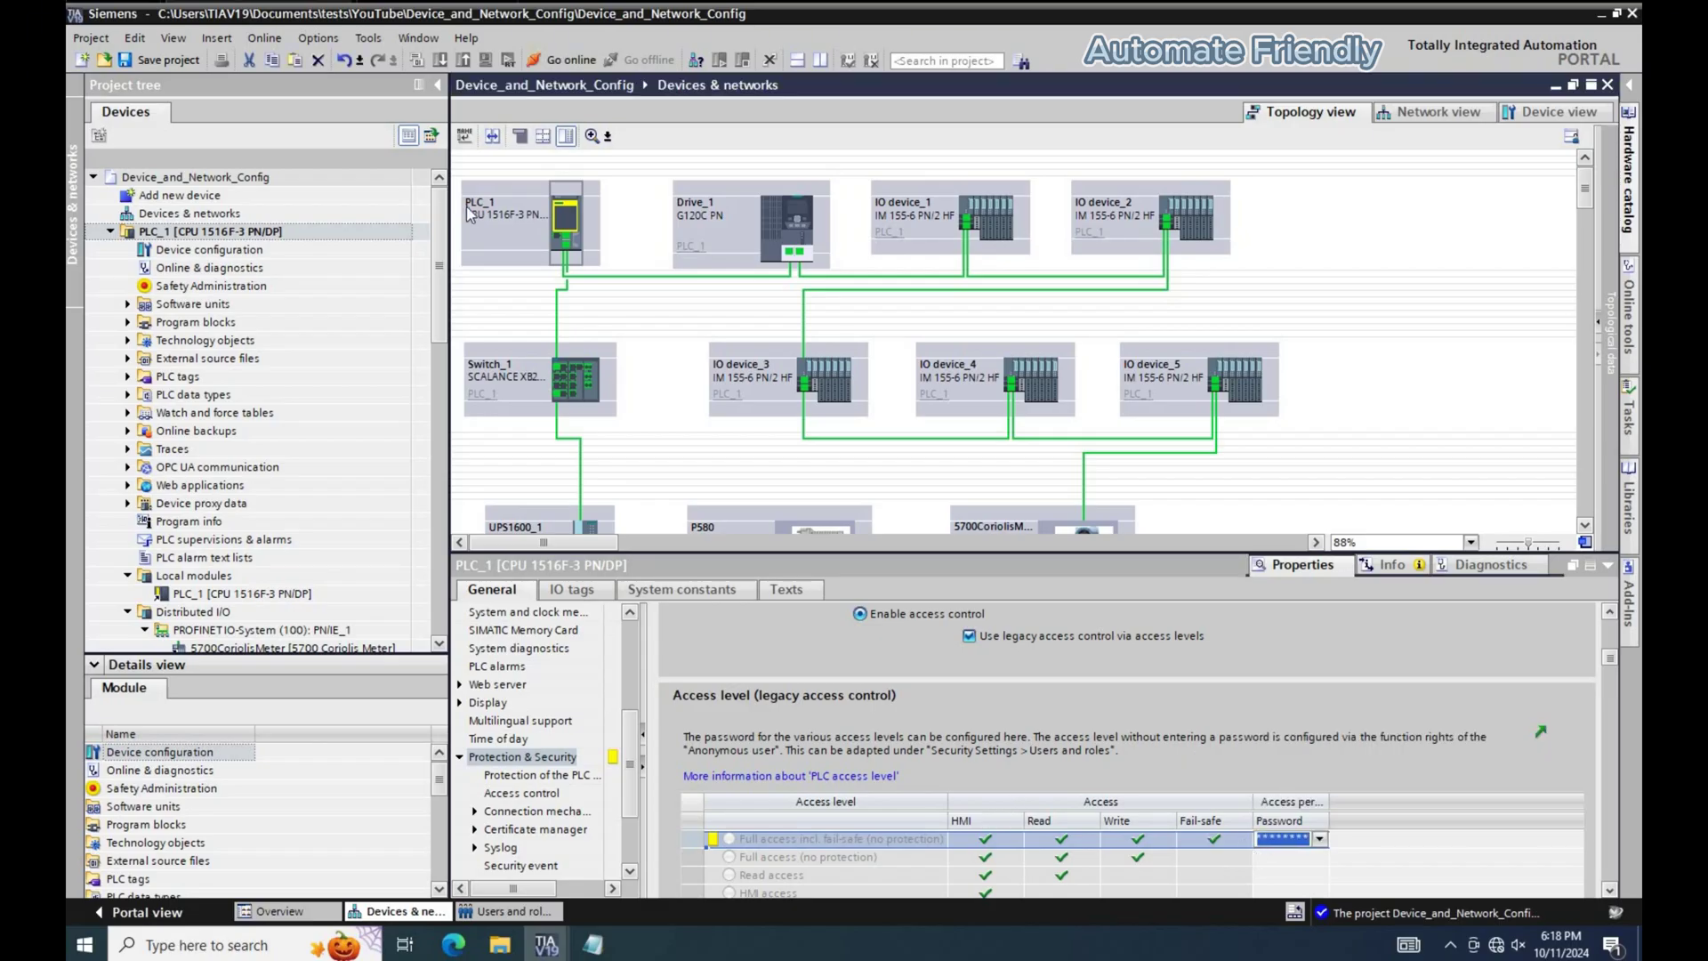
# Set the media redundancy role of Switch_1 and P580 to Client in the advanced options of their PROFINET interfaces.
pyautogui.click(369, 241)
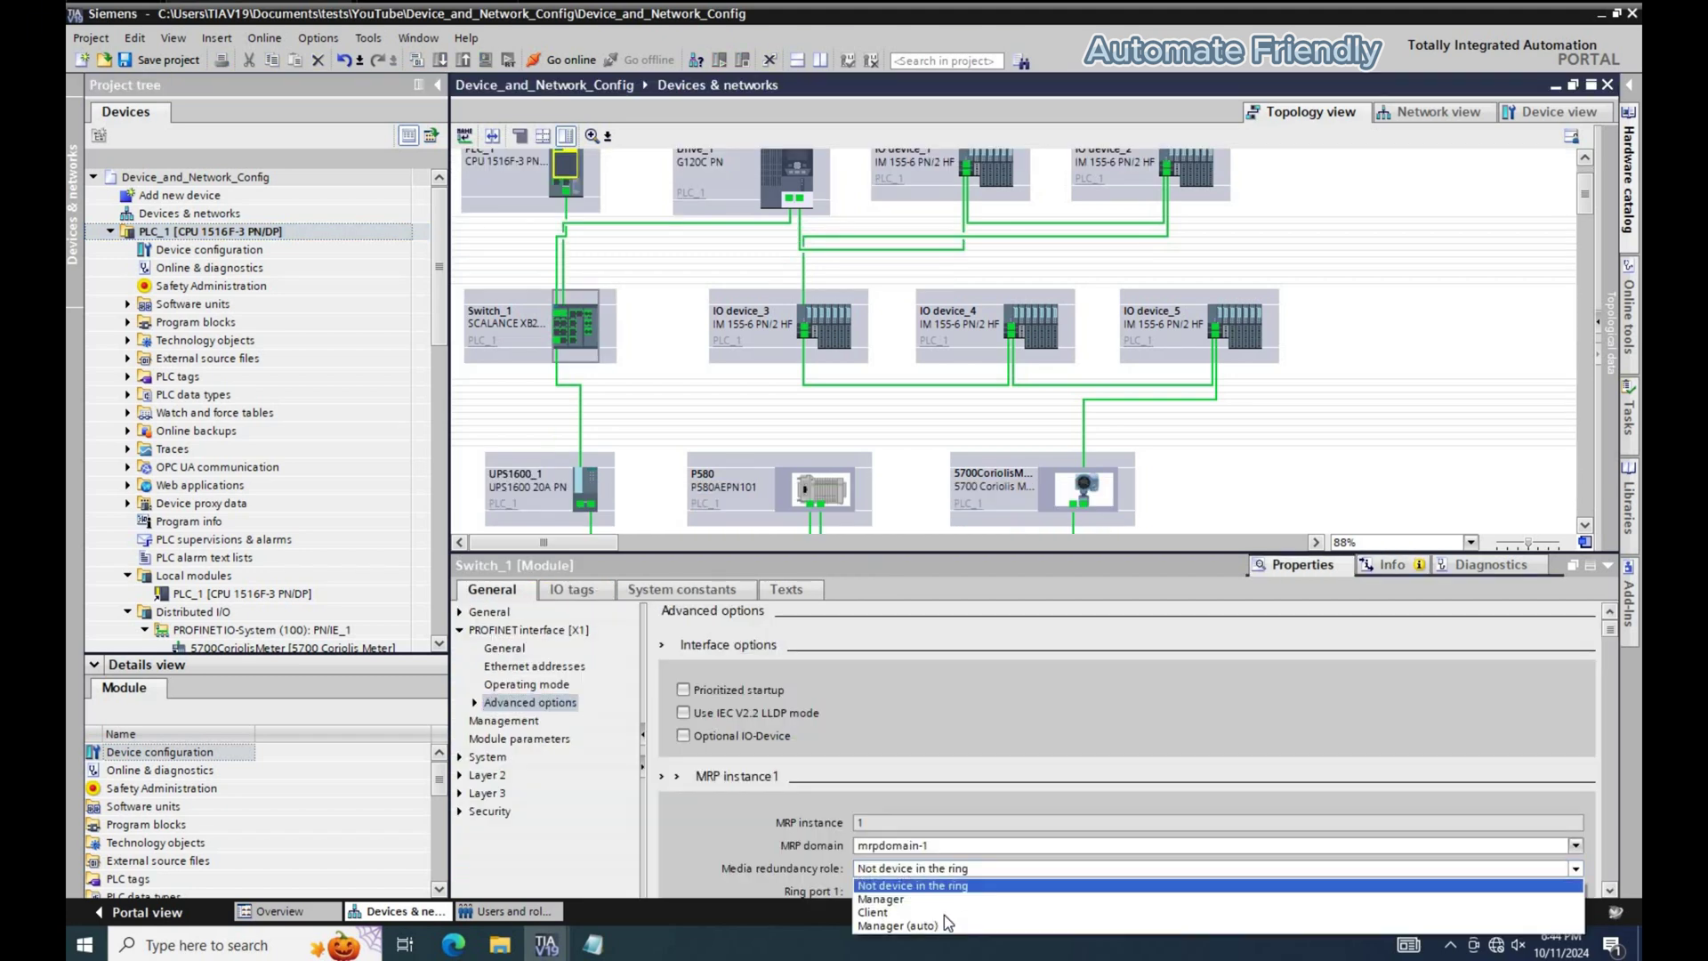
pyautogui.click(929, 912)
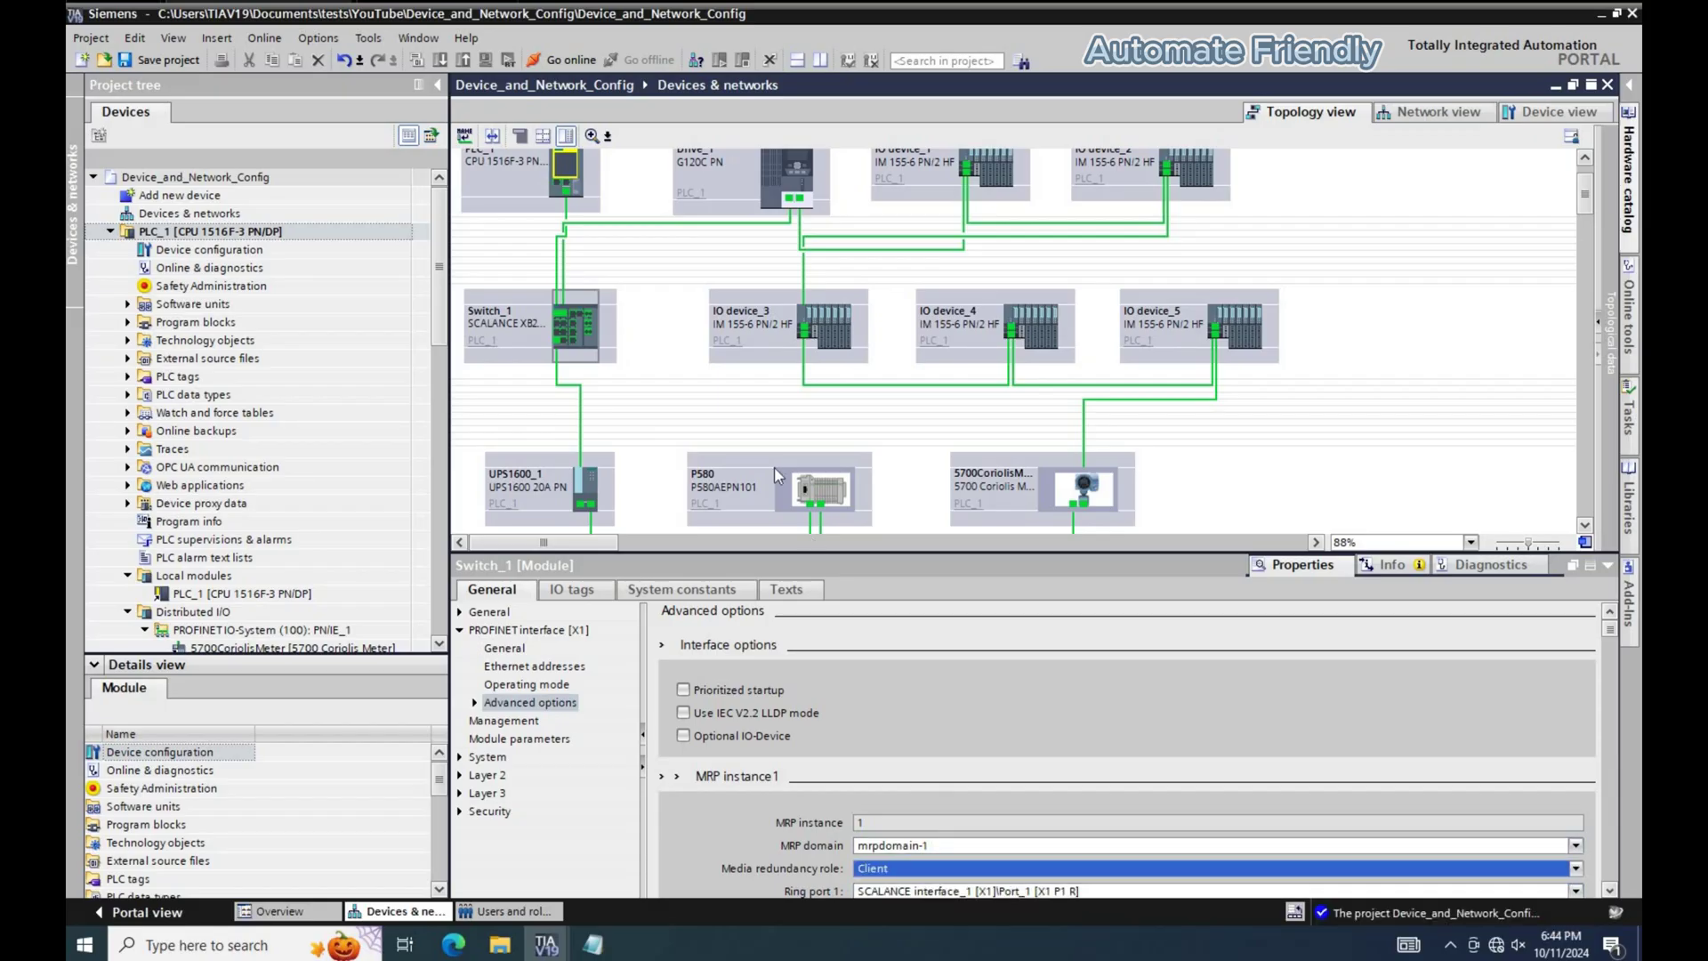
pyautogui.click(841, 492)
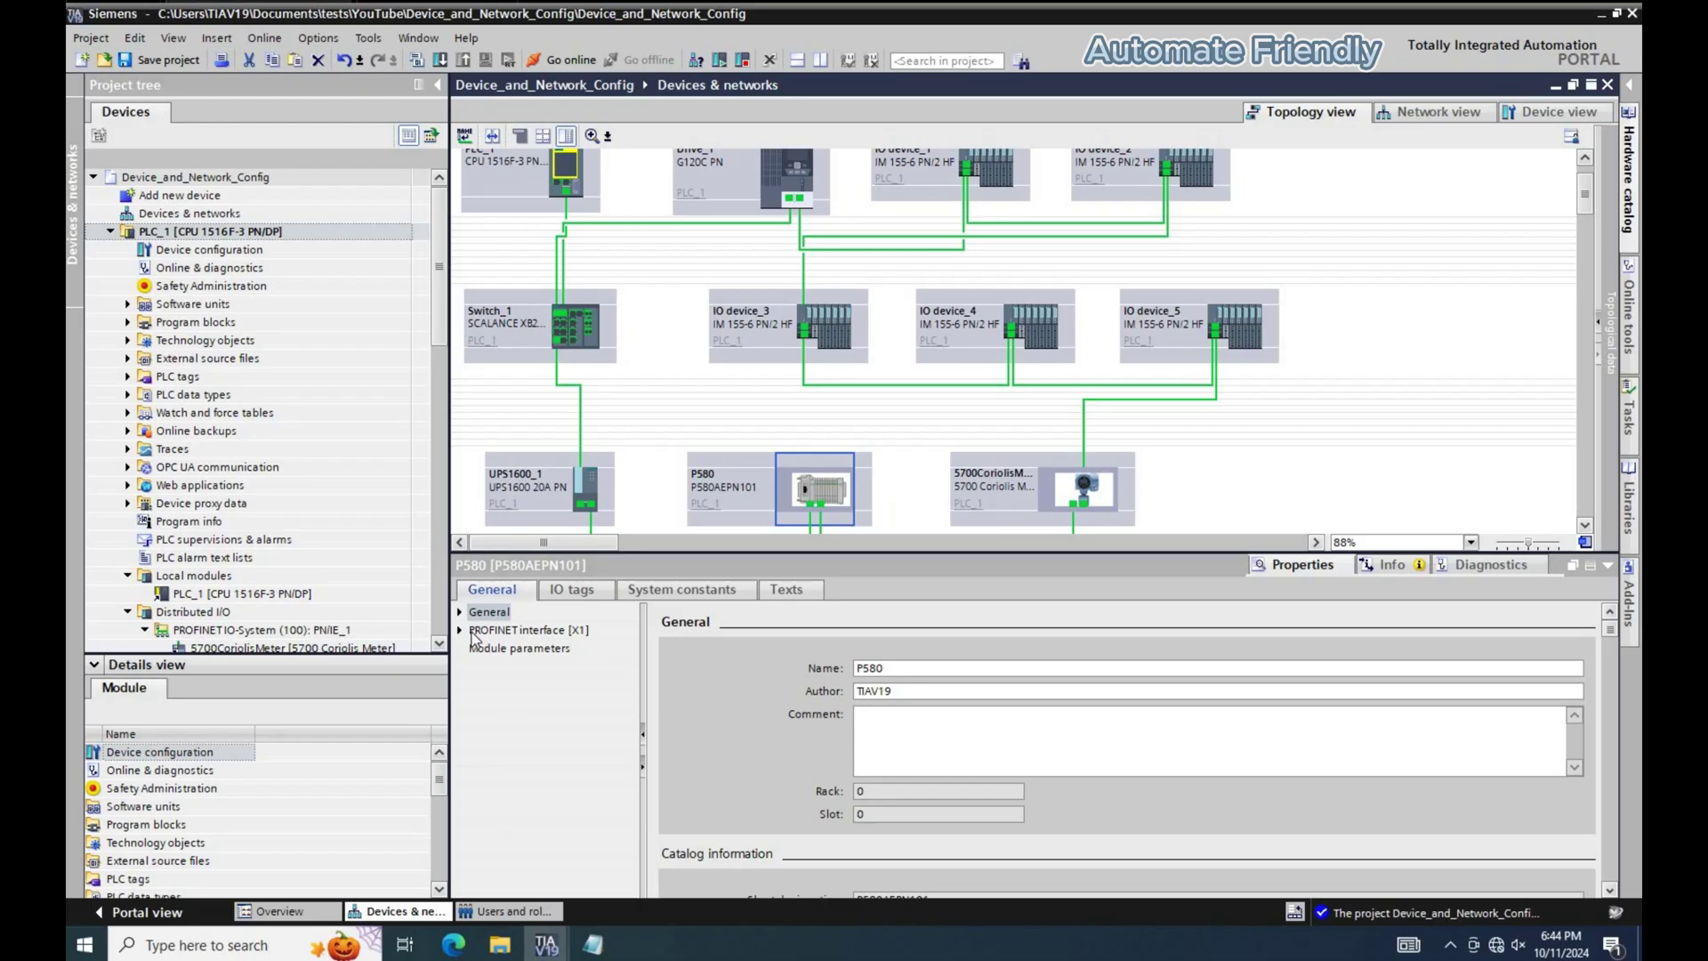
pyautogui.click(480, 630)
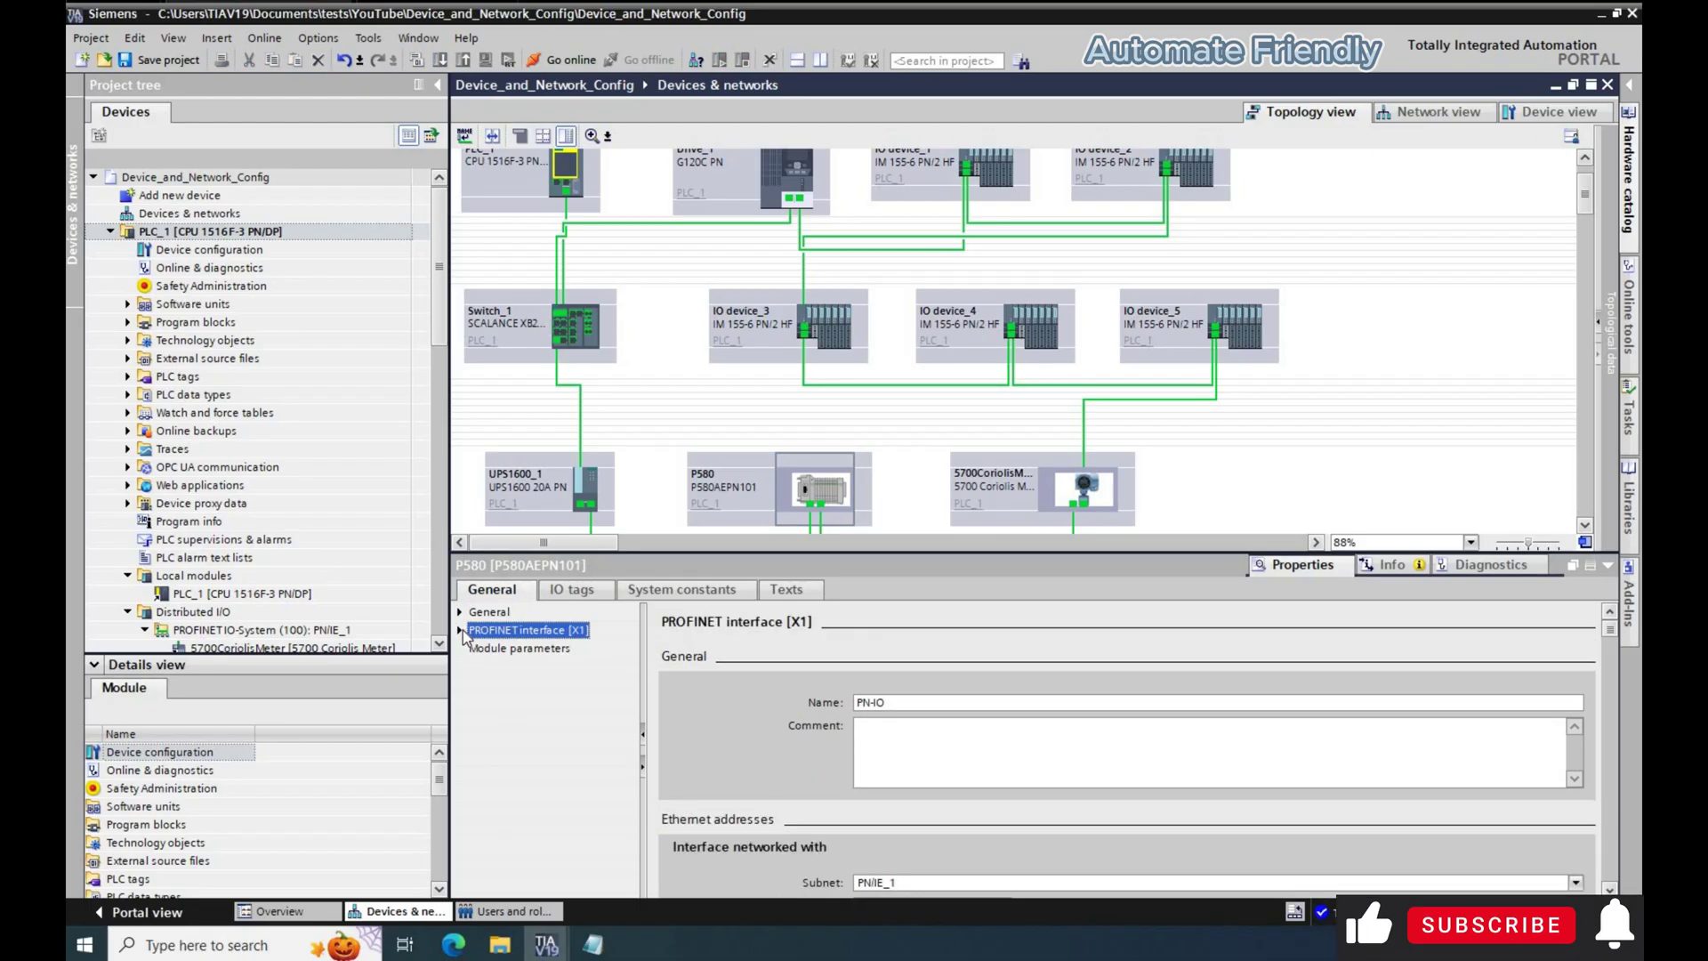
pyautogui.click(460, 630)
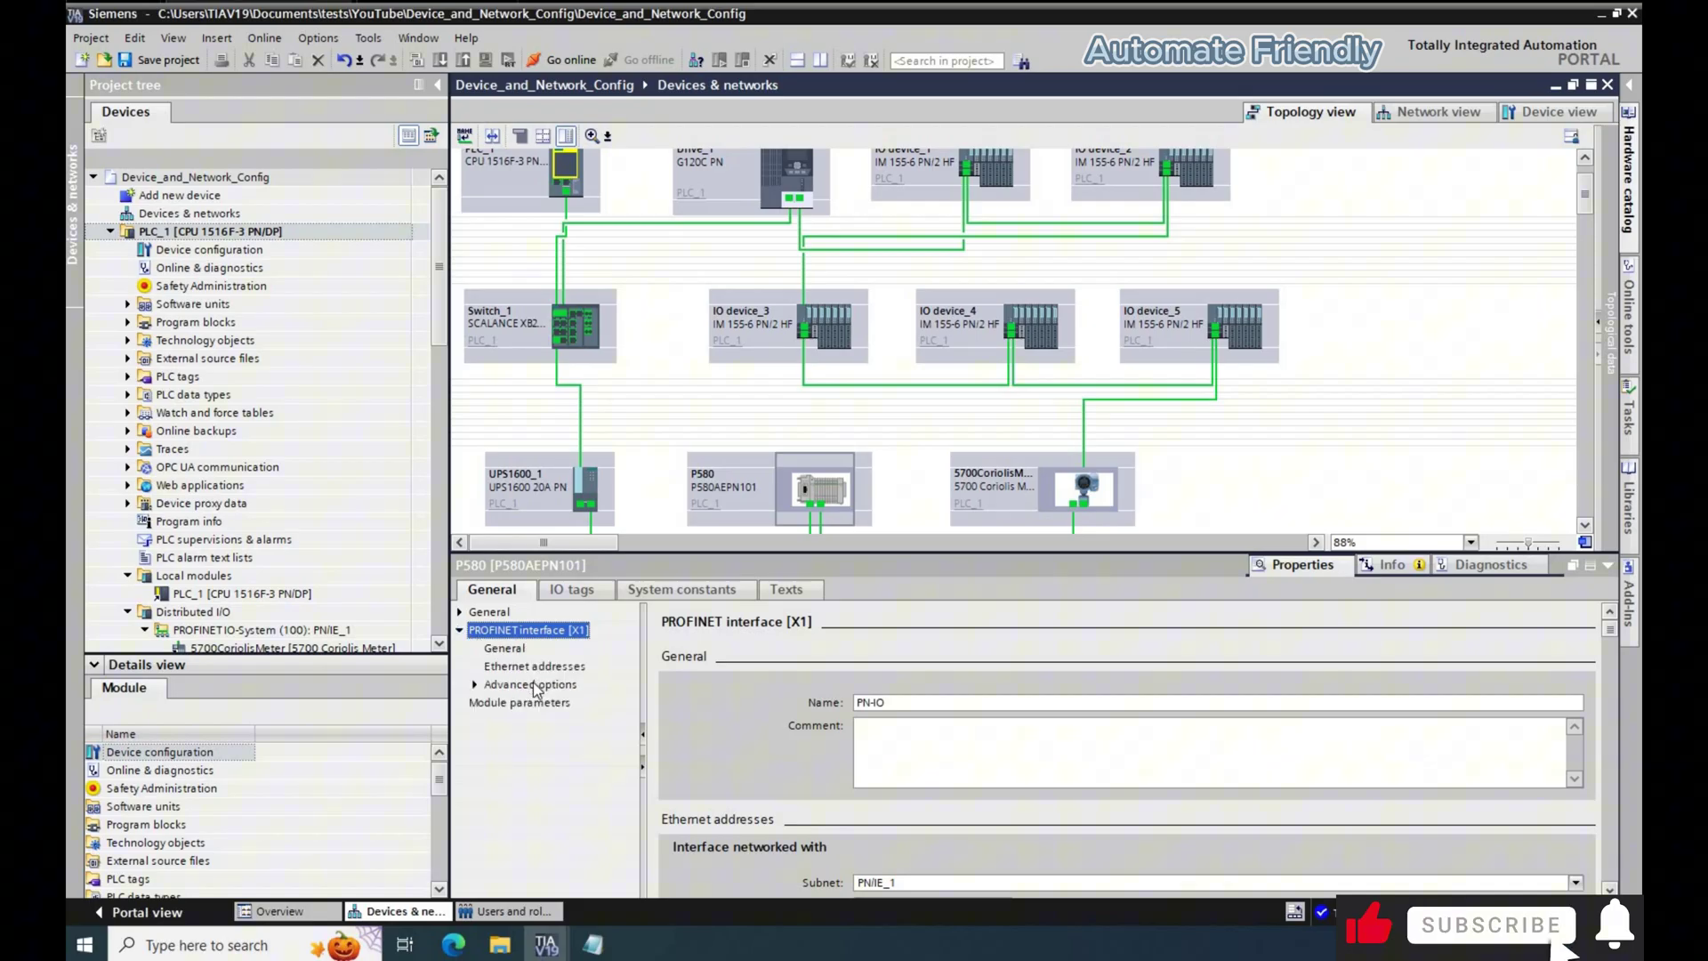
pyautogui.click(535, 685)
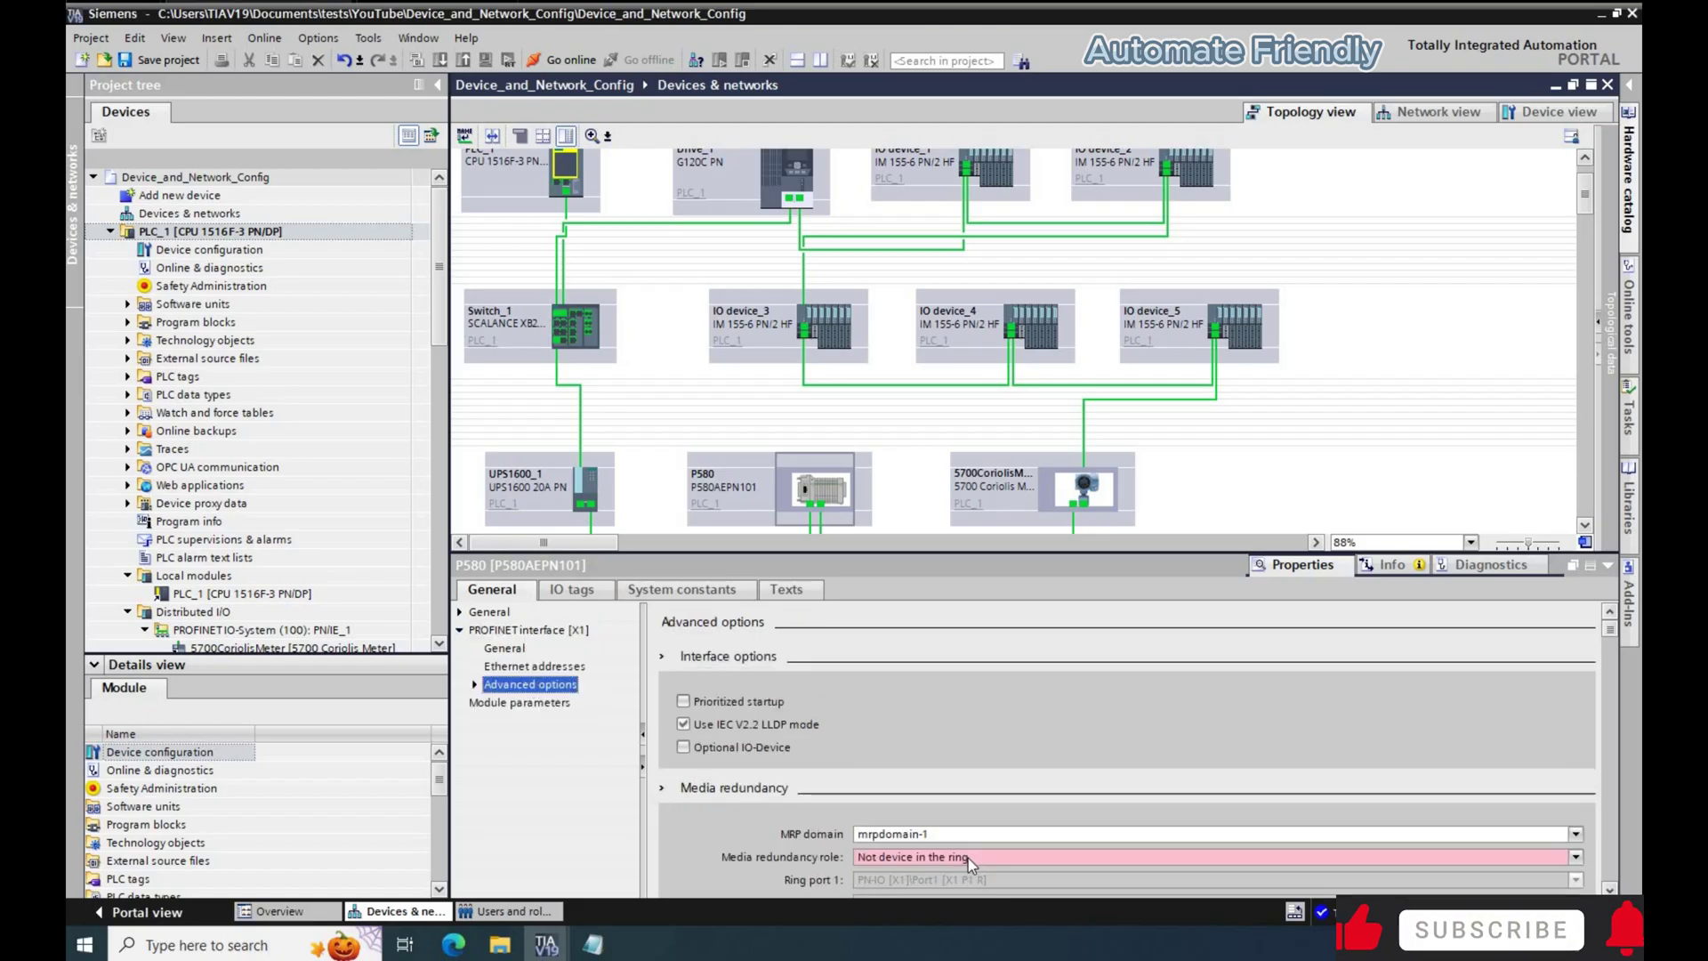
pyautogui.click(968, 860)
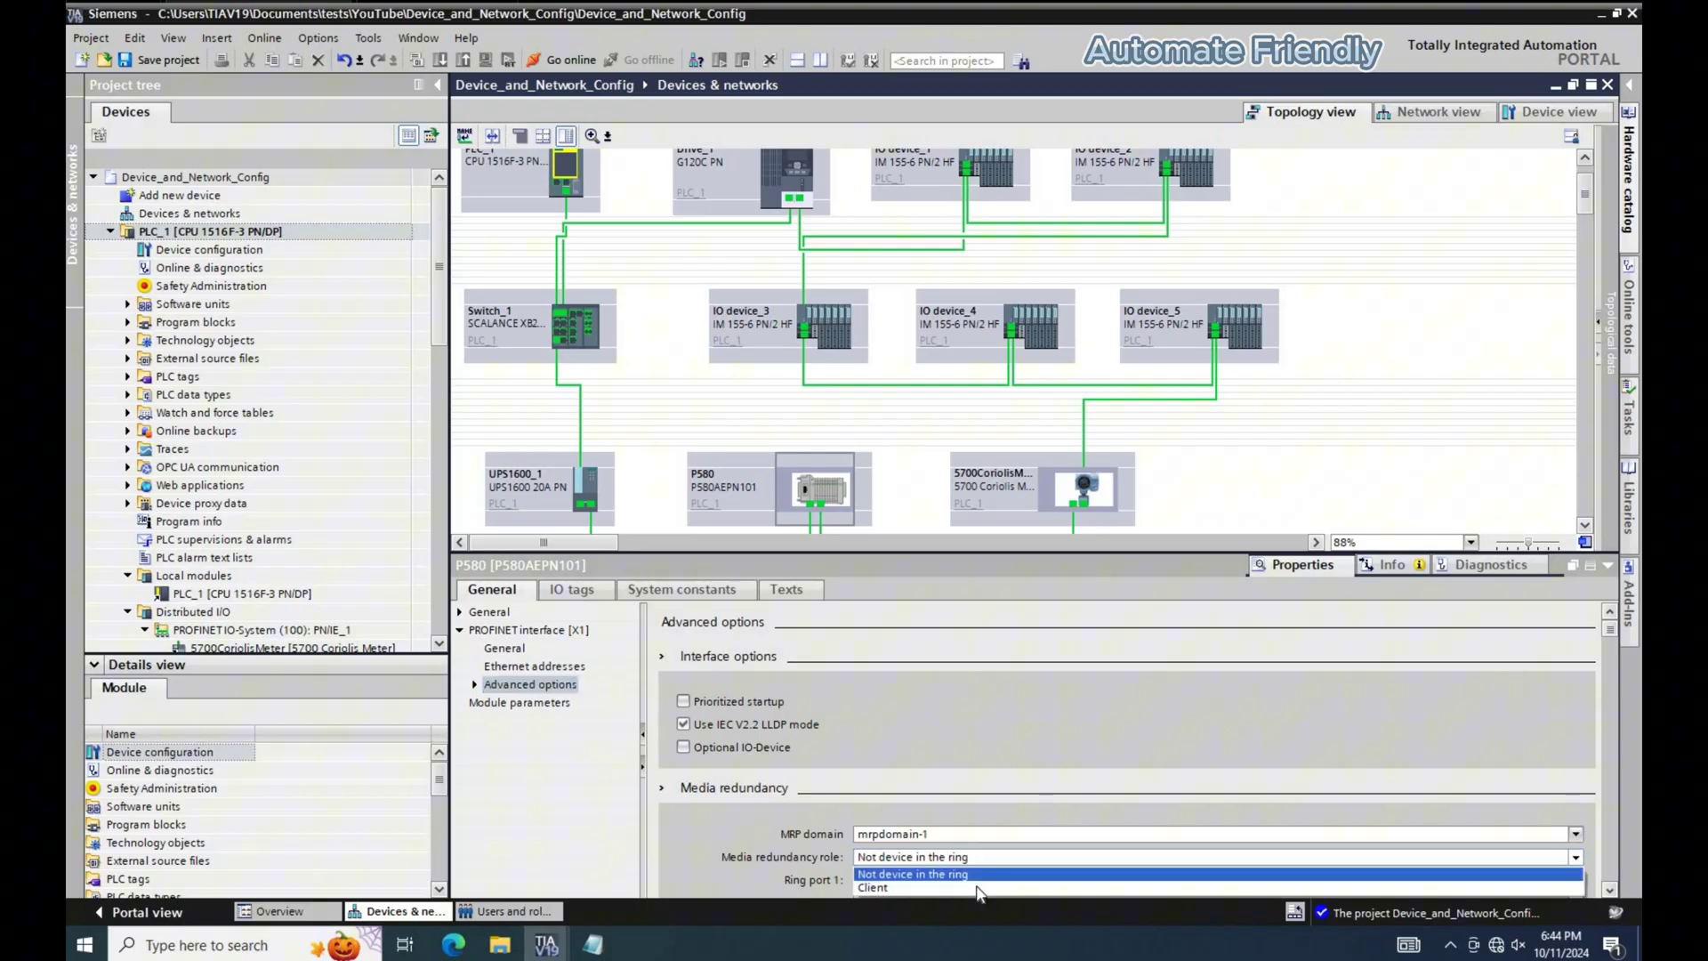
pyautogui.press('Down')
pyautogui.press('Return')
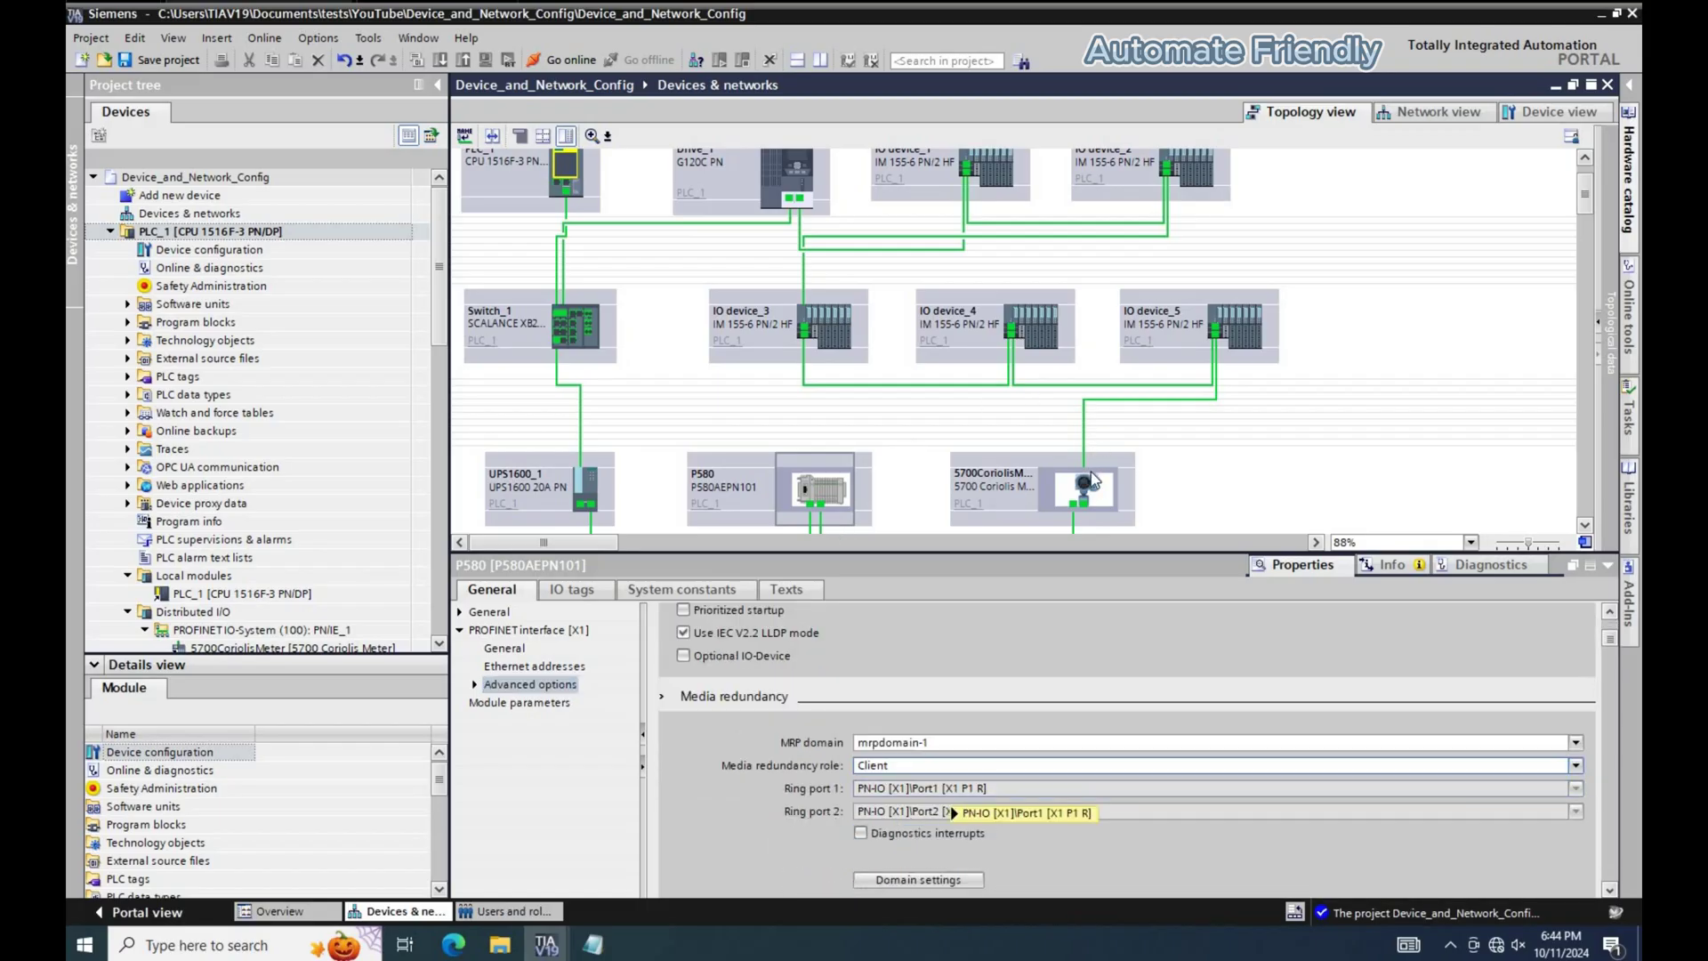
# Check the media redundancy settings of IO device_4, IO device_5, IO device_2 and IO device_1.
pyautogui.click(1032, 326)
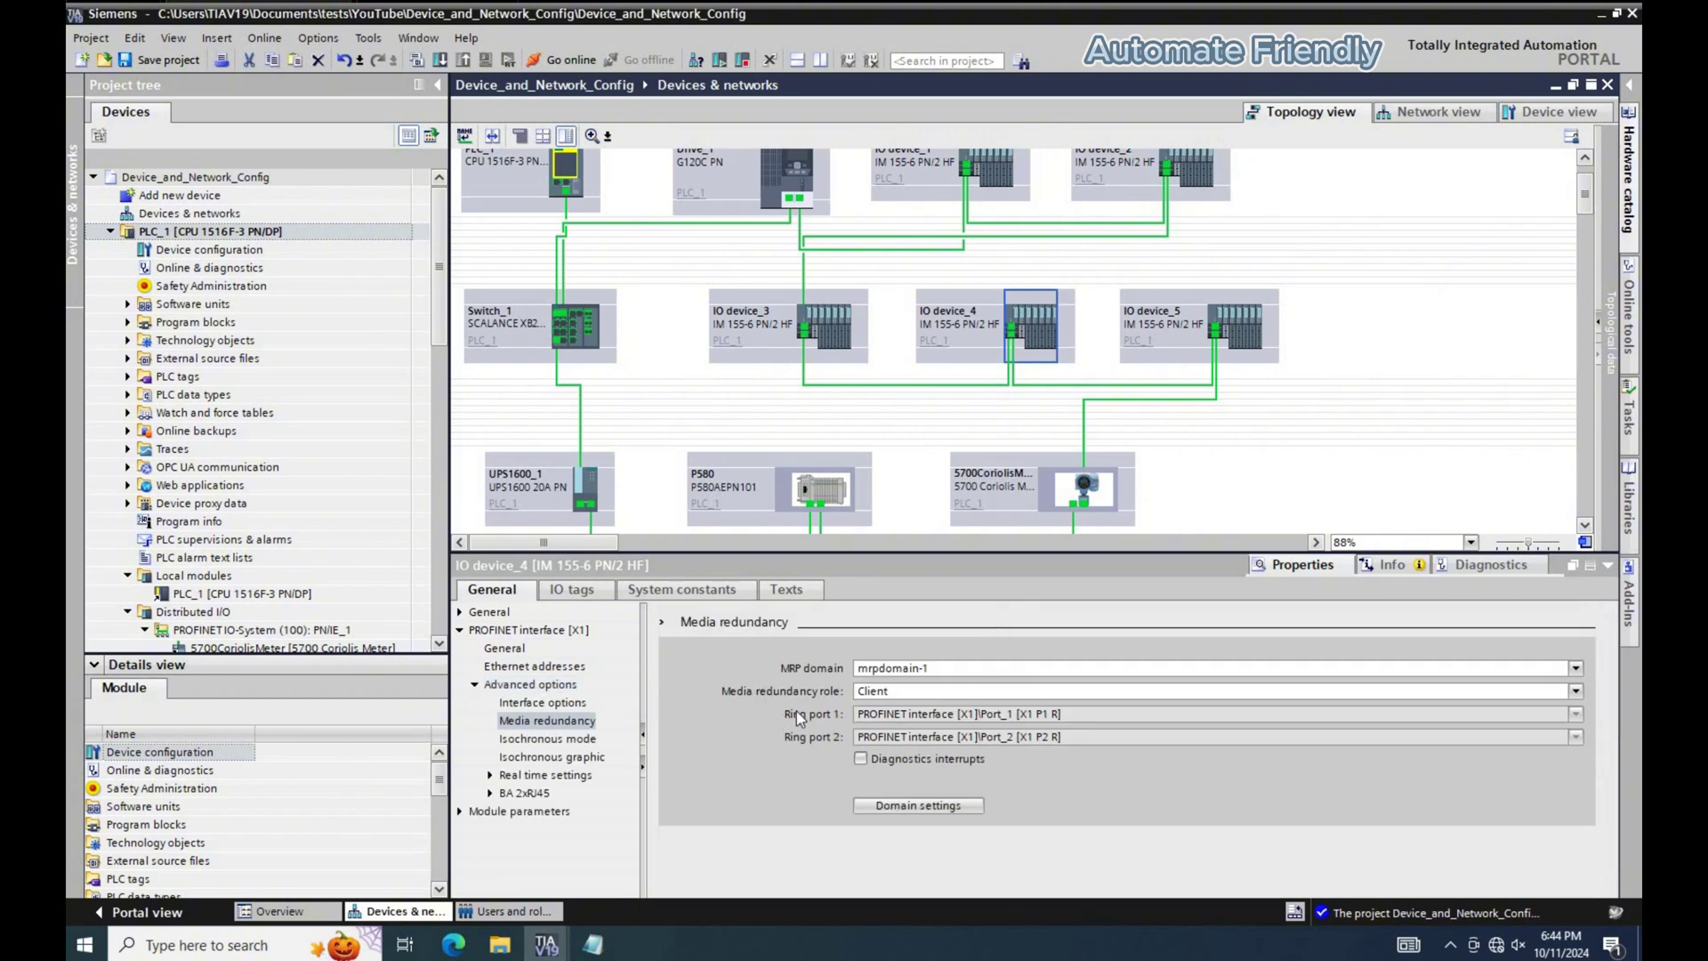
pyautogui.click(1229, 322)
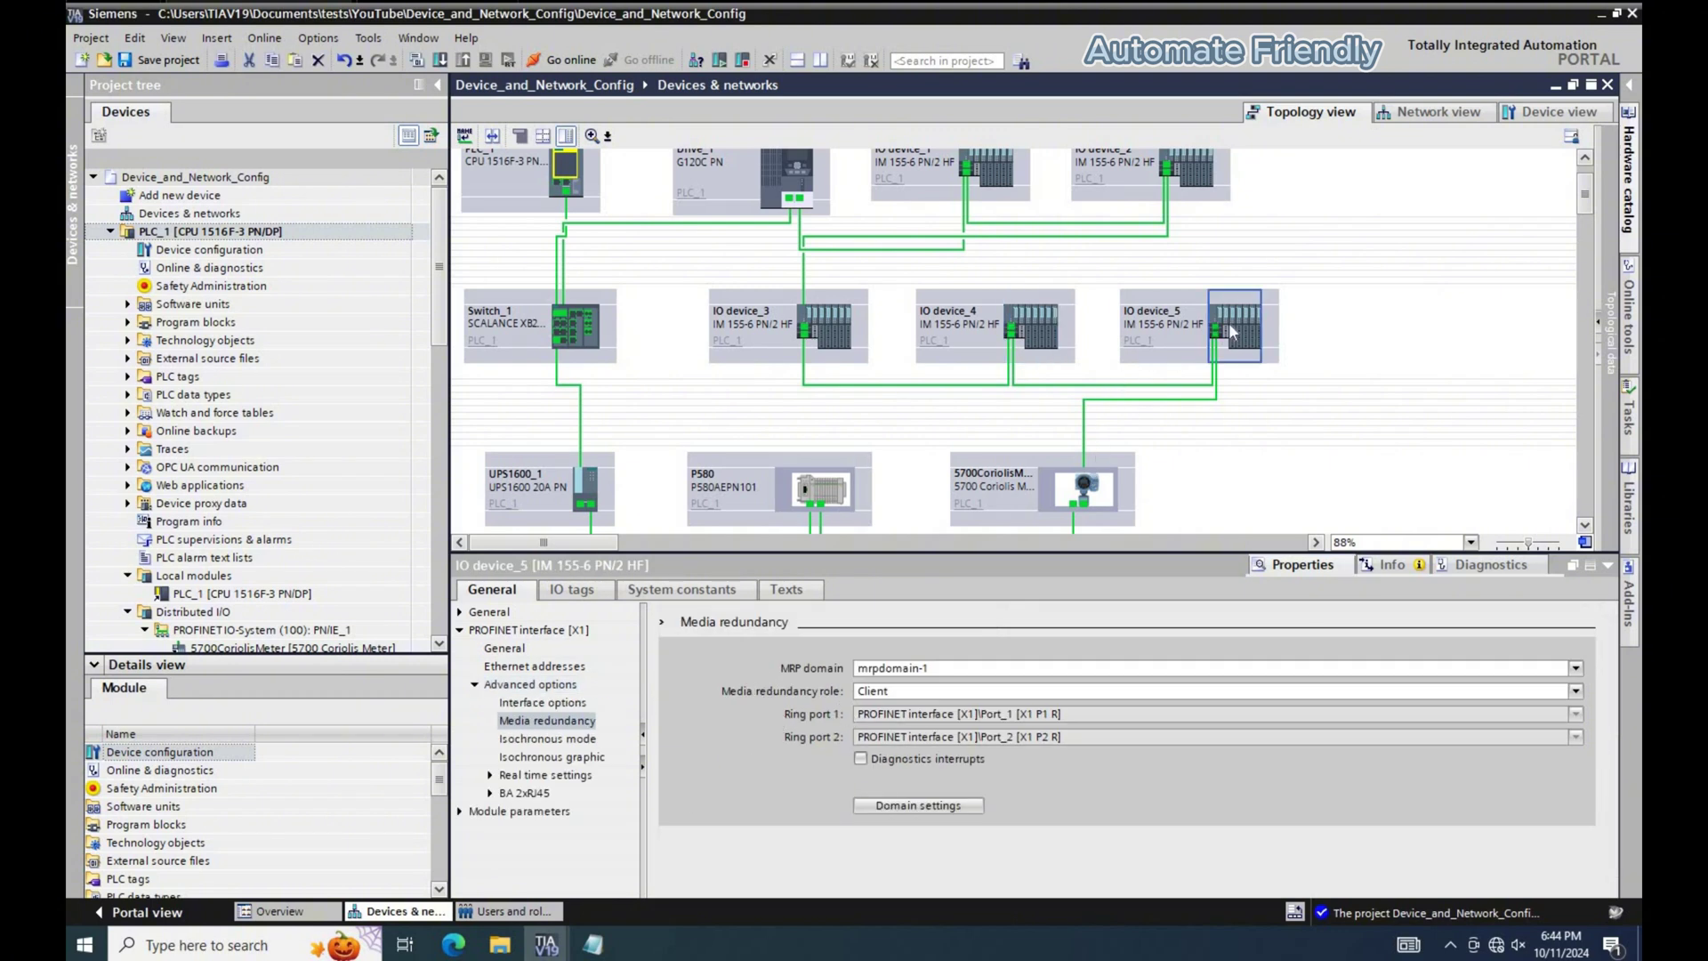
pyautogui.click(1157, 169)
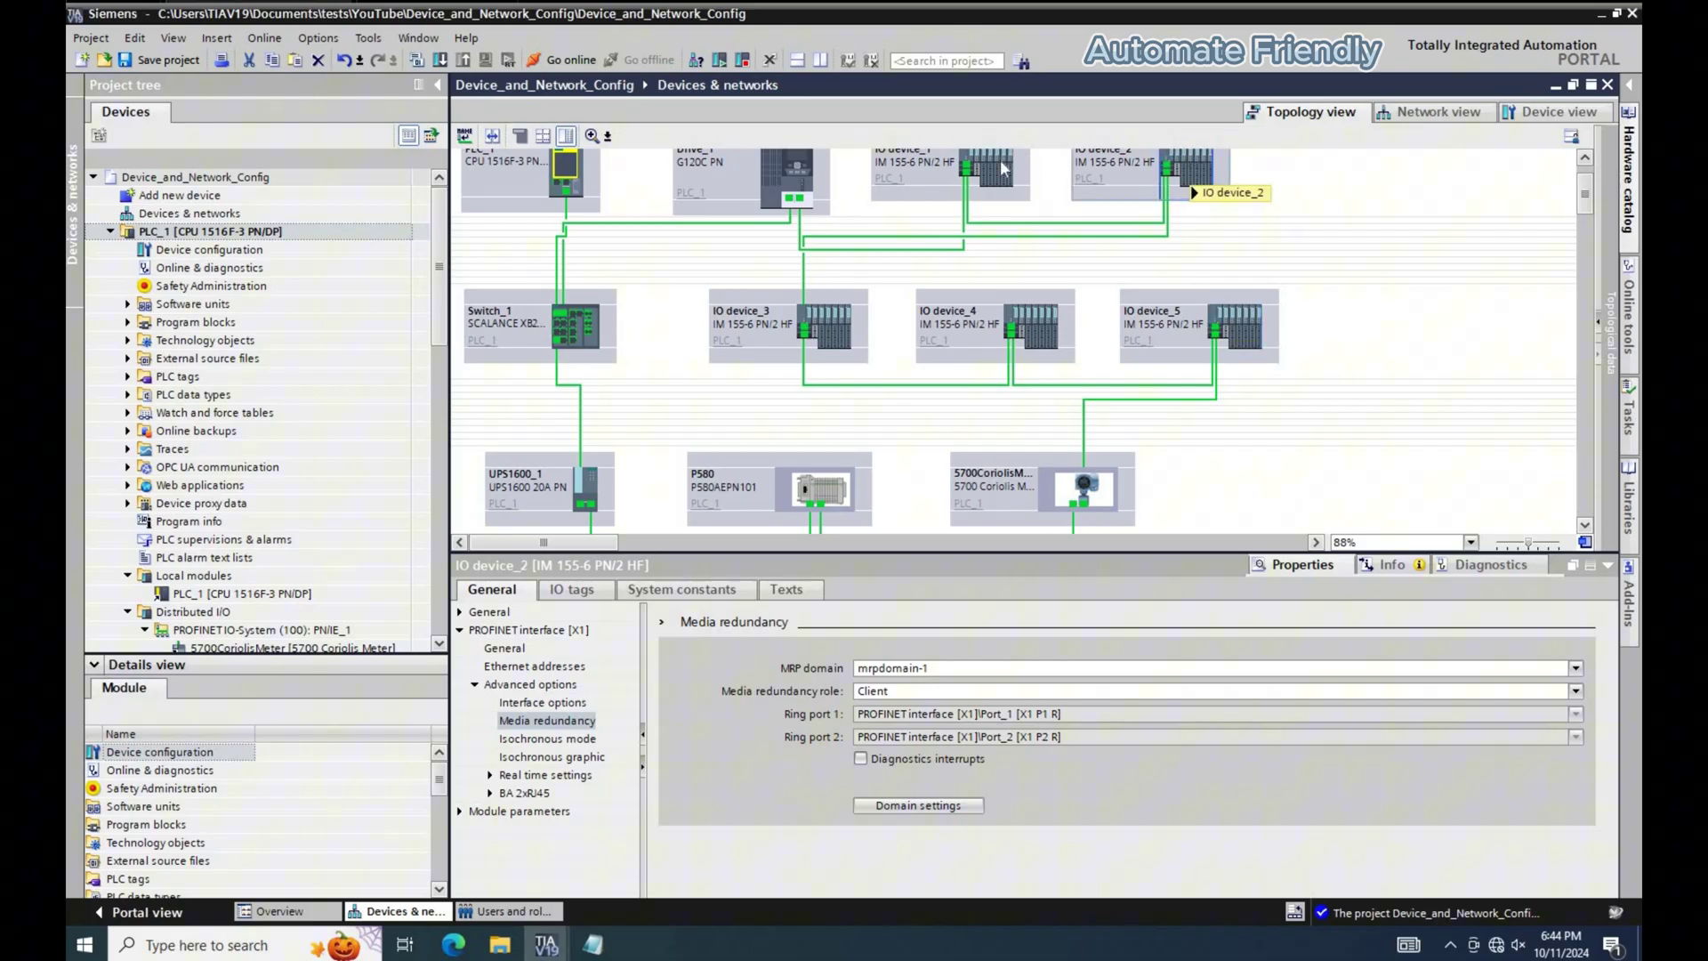
pyautogui.click(992, 169)
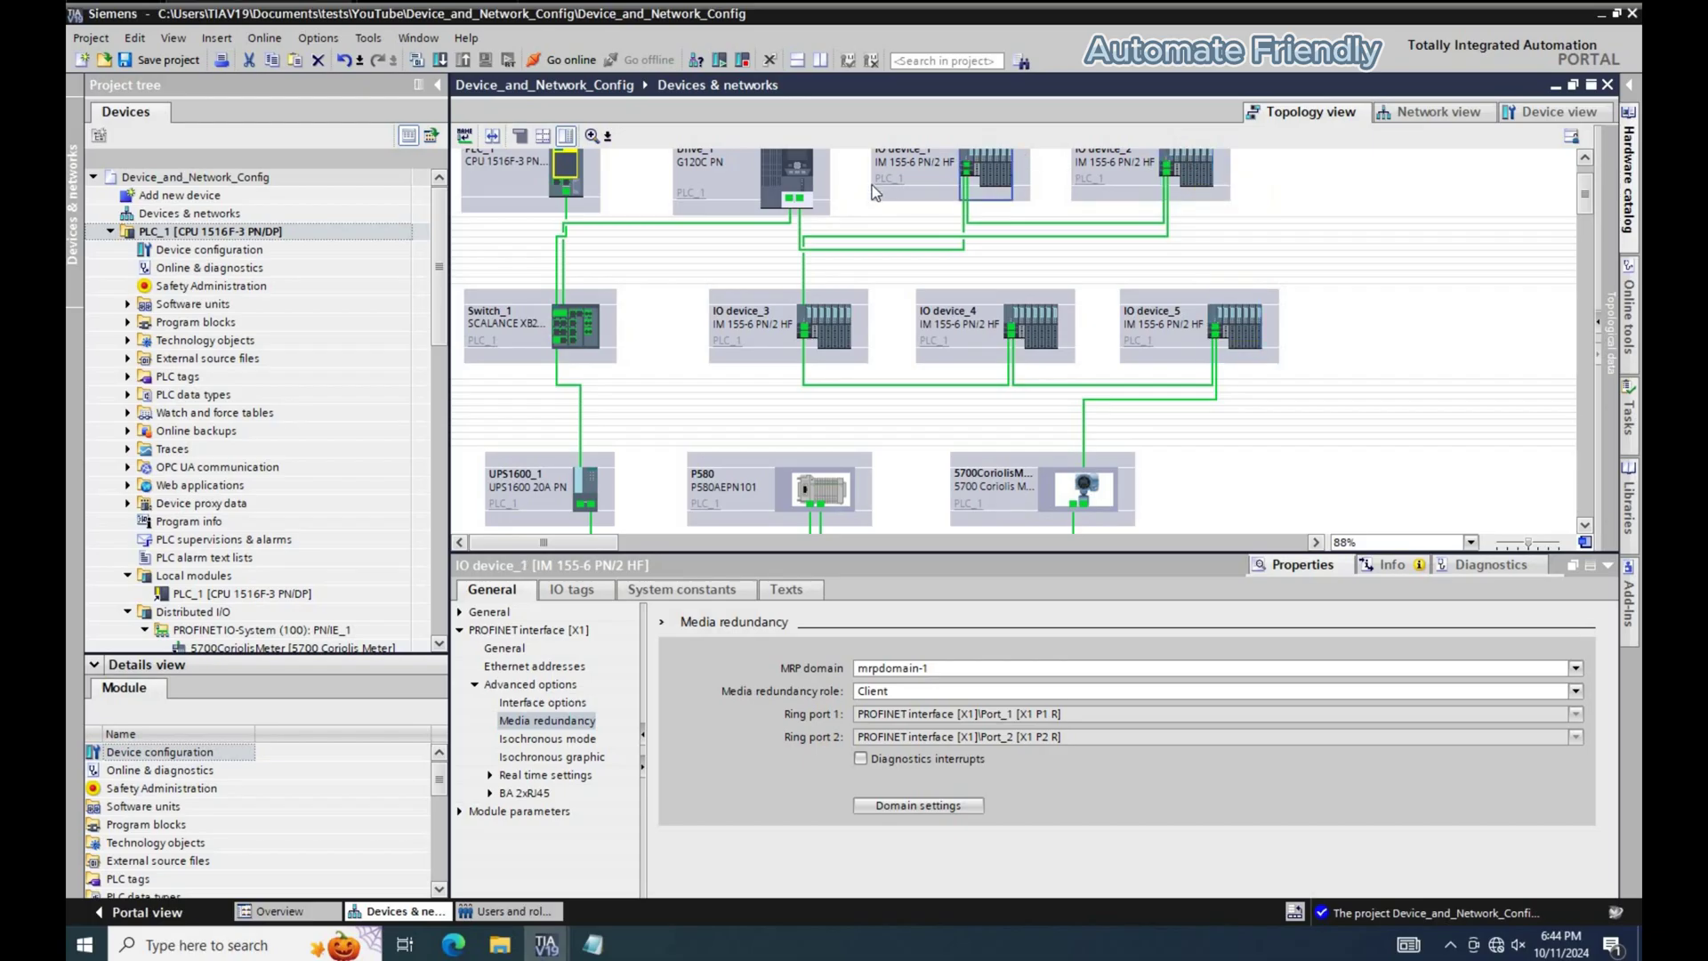
# Set Drive_1's media redundancy role to Client in the advanced options of its PROFINET interface.
pyautogui.click(777, 164)
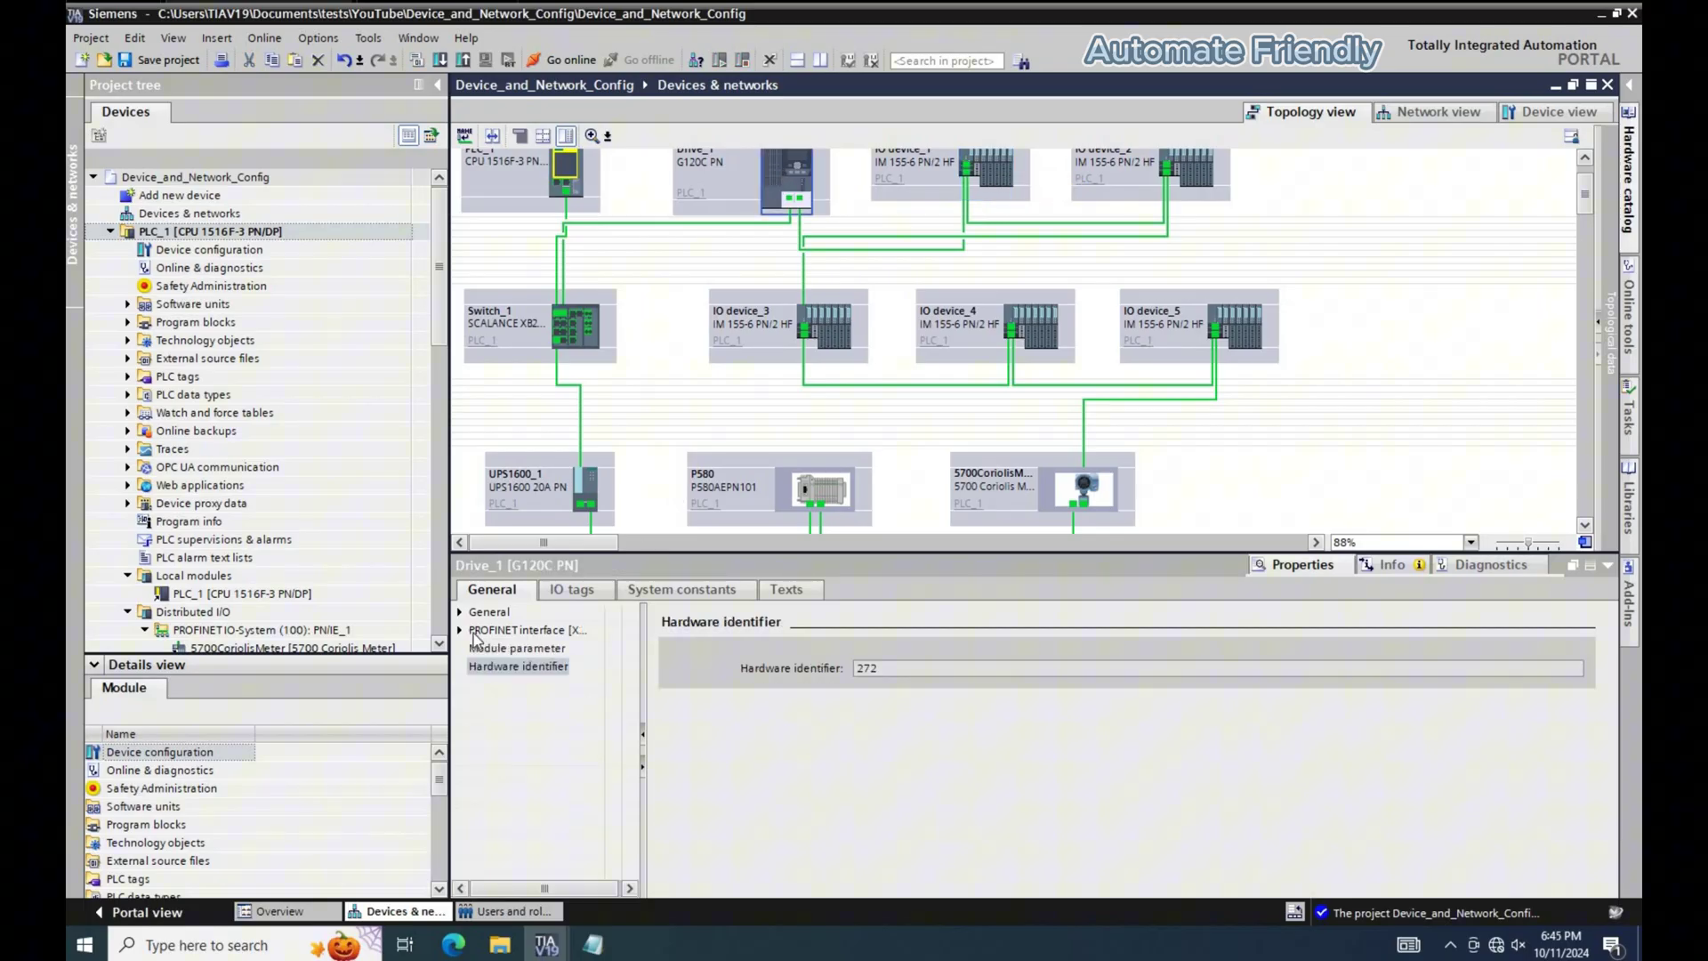
pyautogui.click(461, 630)
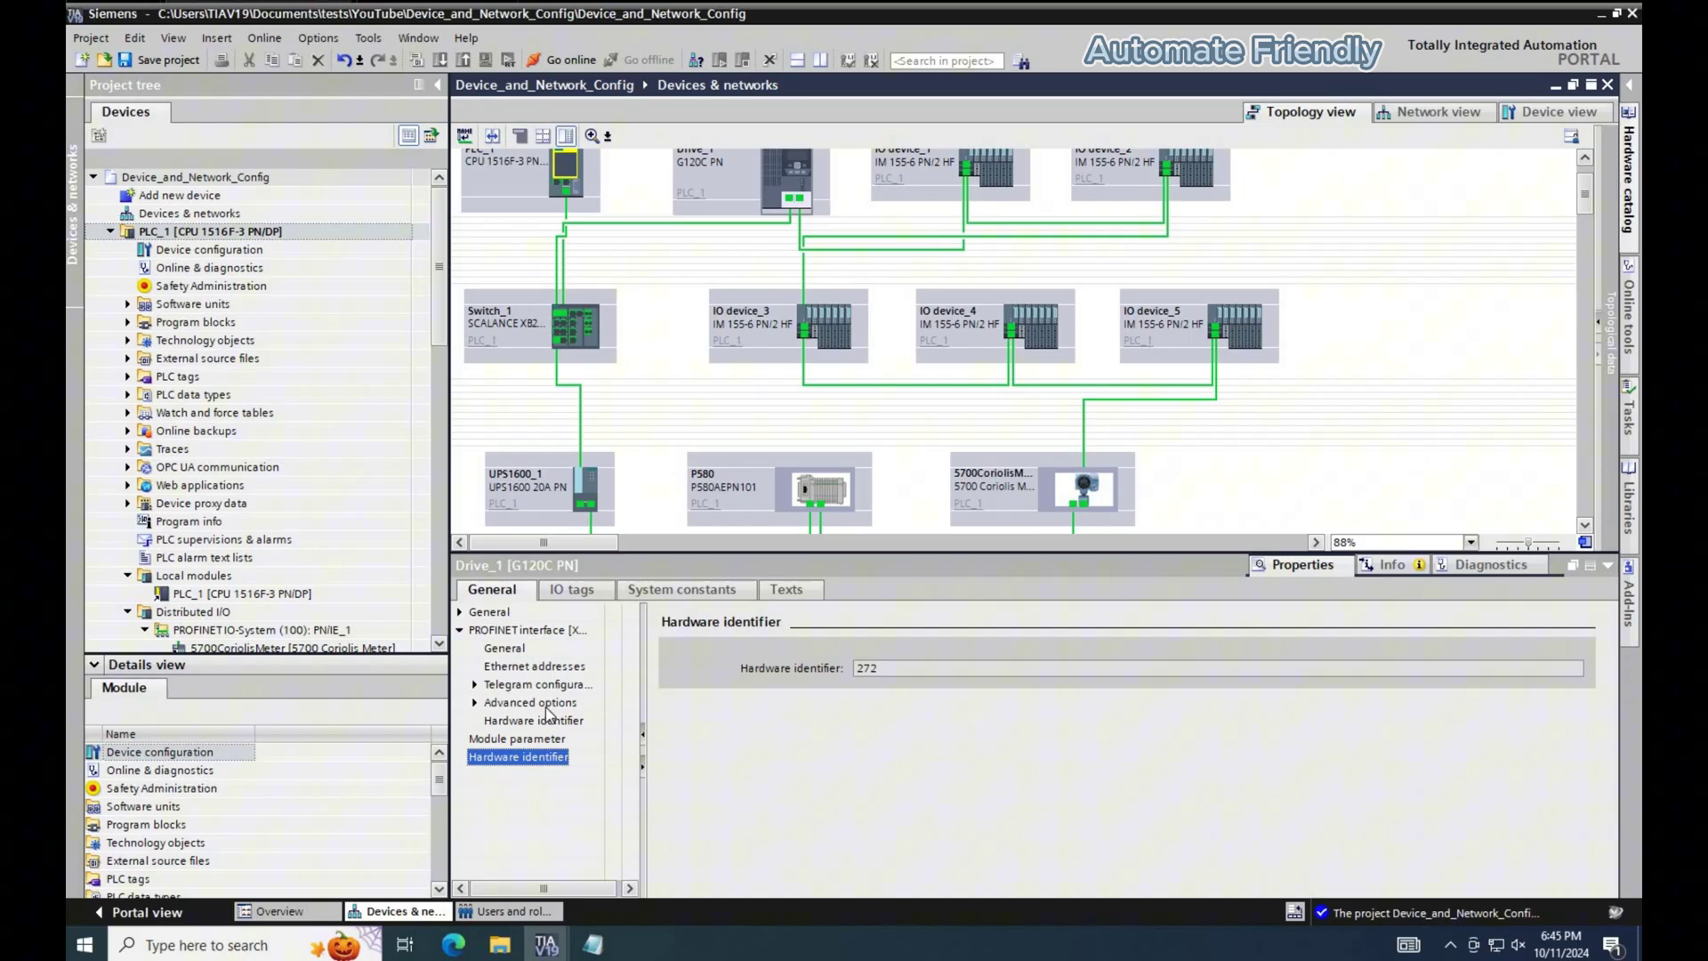
pyautogui.click(545, 719)
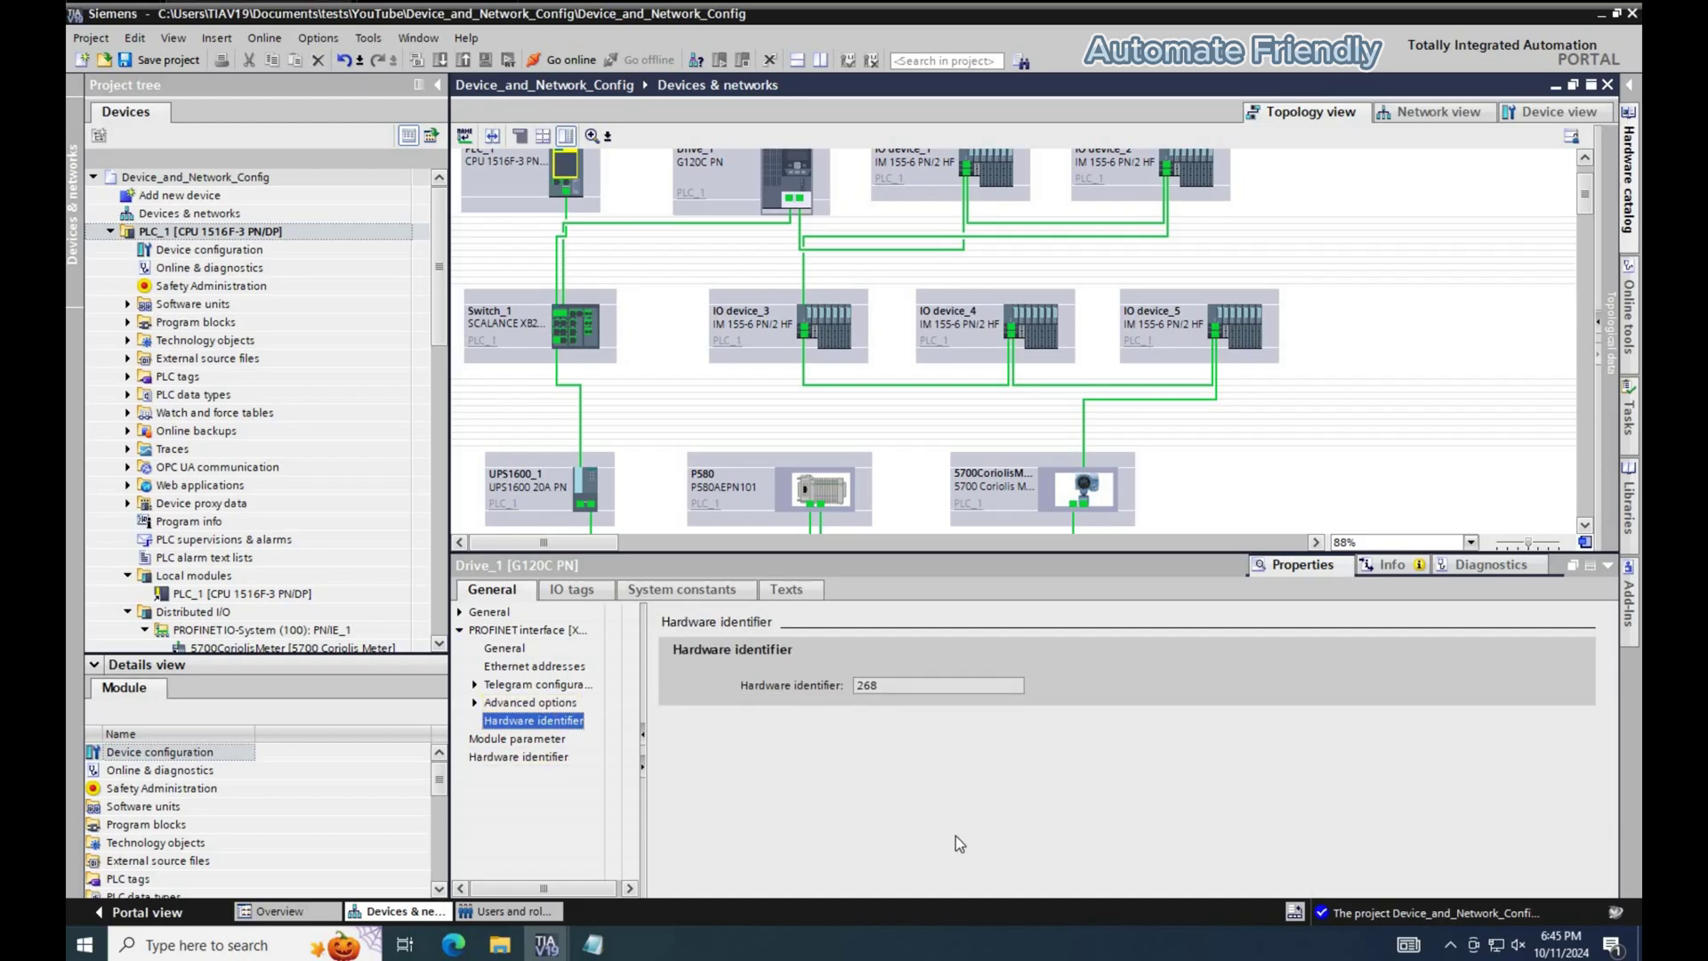
pyautogui.press('Up')
pyautogui.click(960, 858)
pyautogui.click(969, 887)
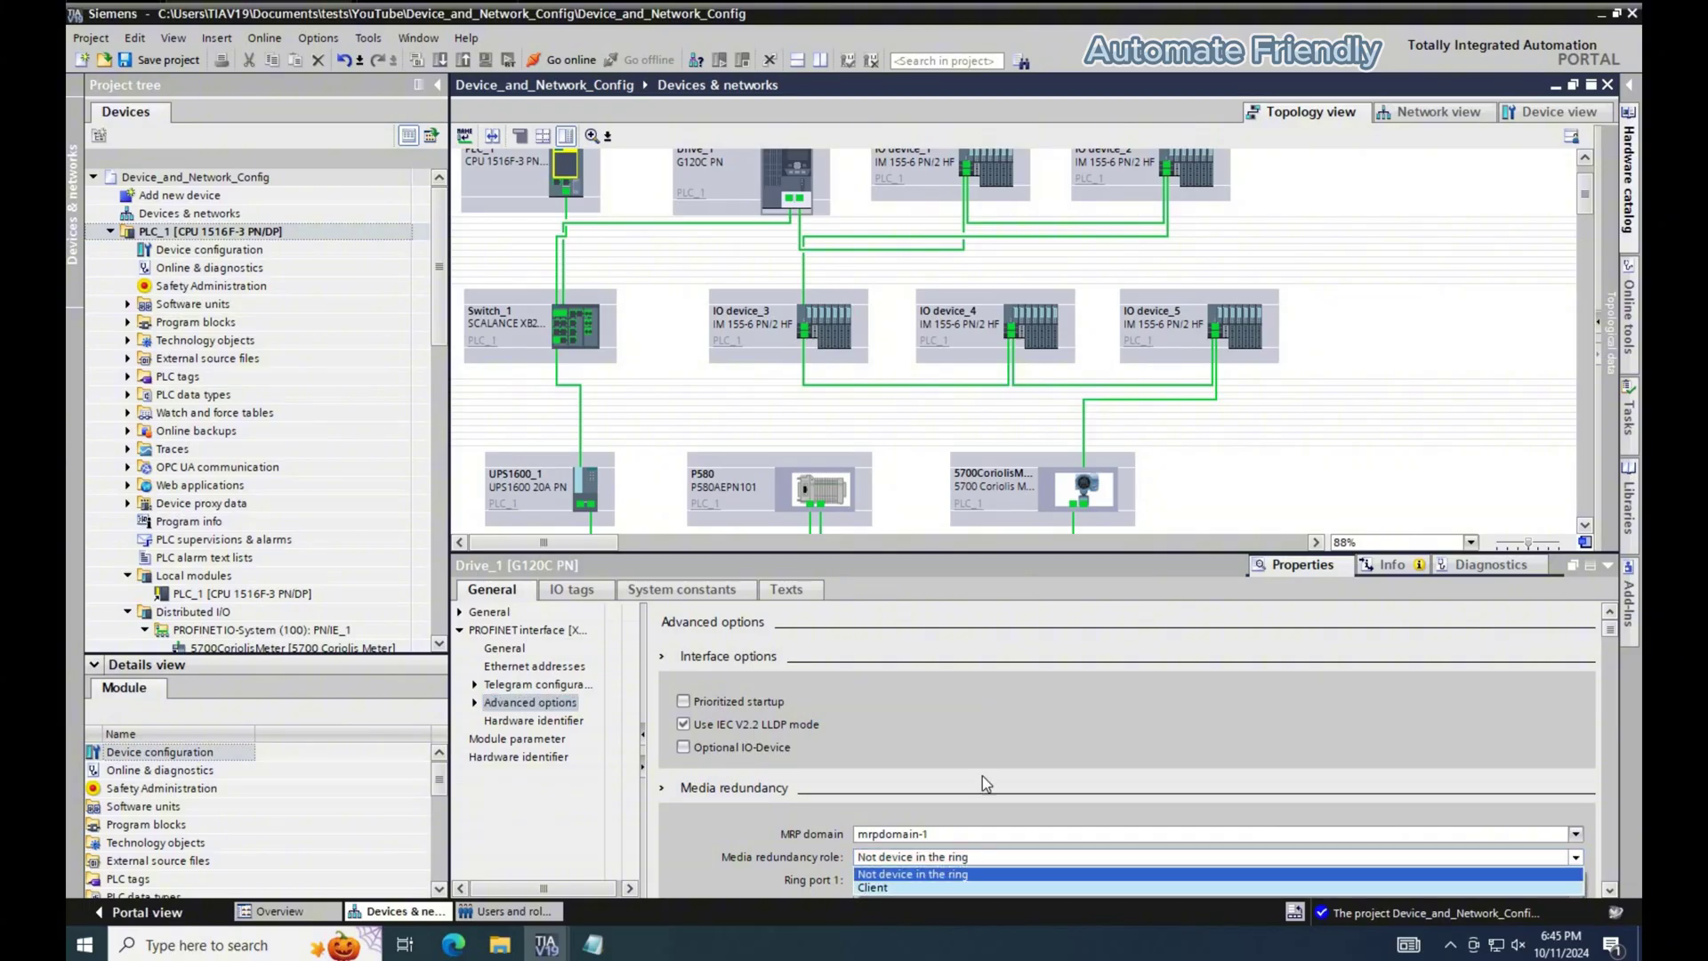
# Set the media redundancy role of UPS1600_1 to Client in the advanced options of PROFINET interface [X3], and clear the device selection.
pyautogui.click(586, 487)
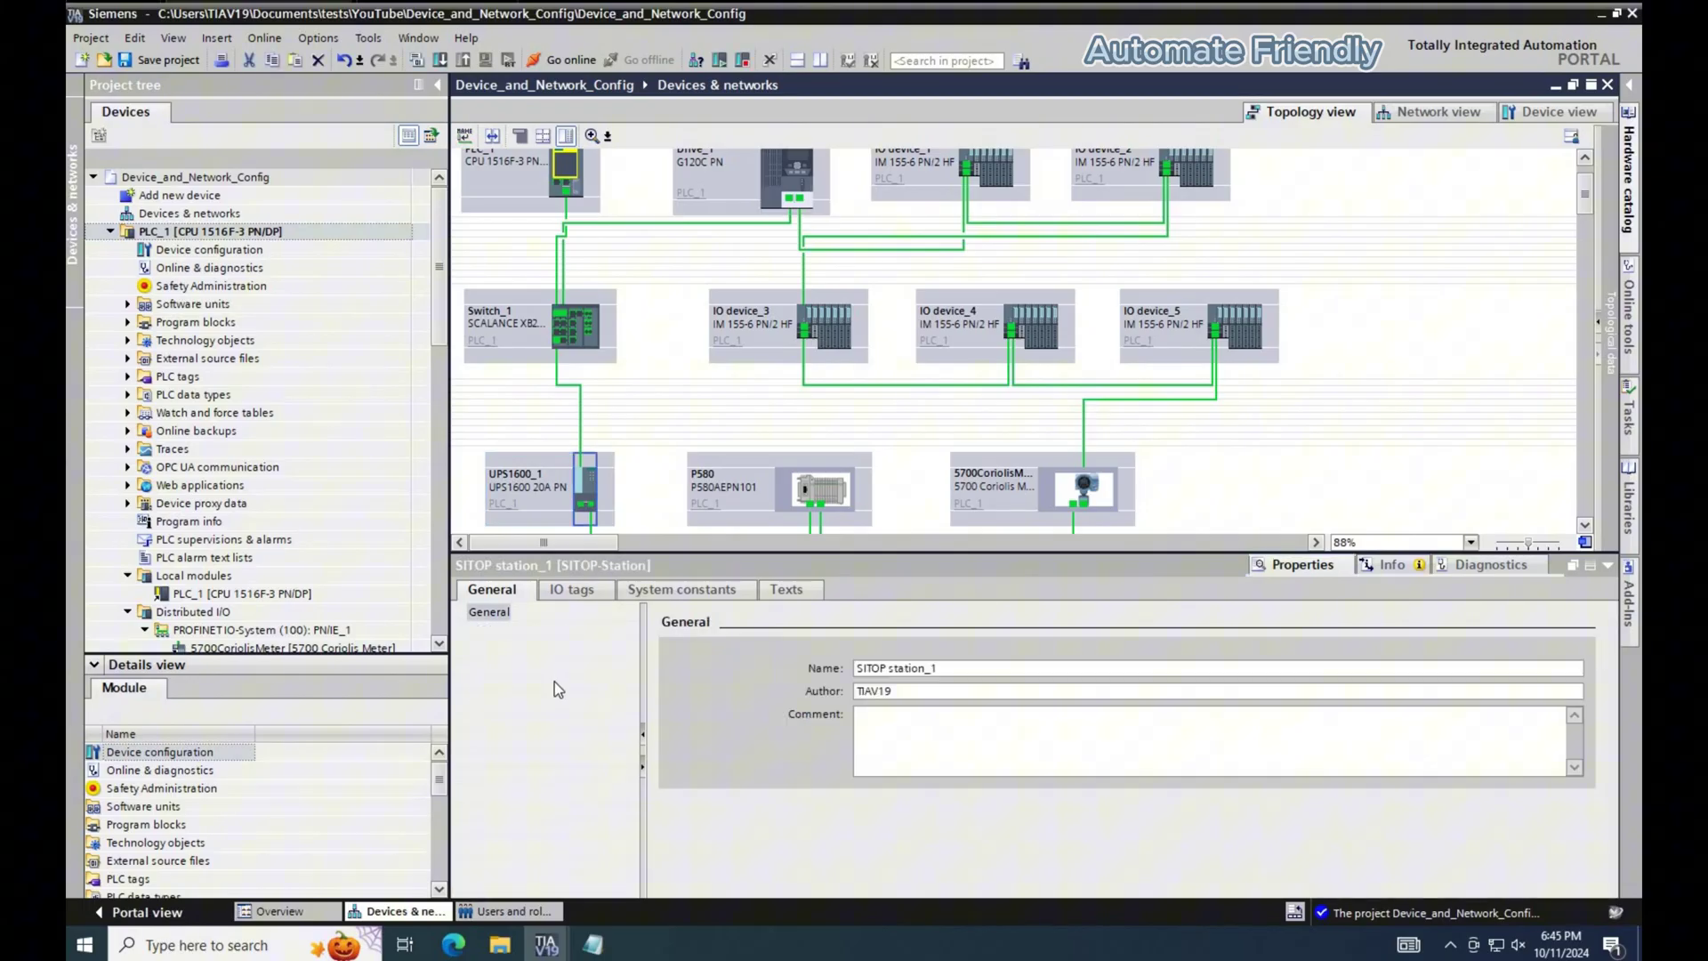
pyautogui.click(472, 630)
pyautogui.click(530, 685)
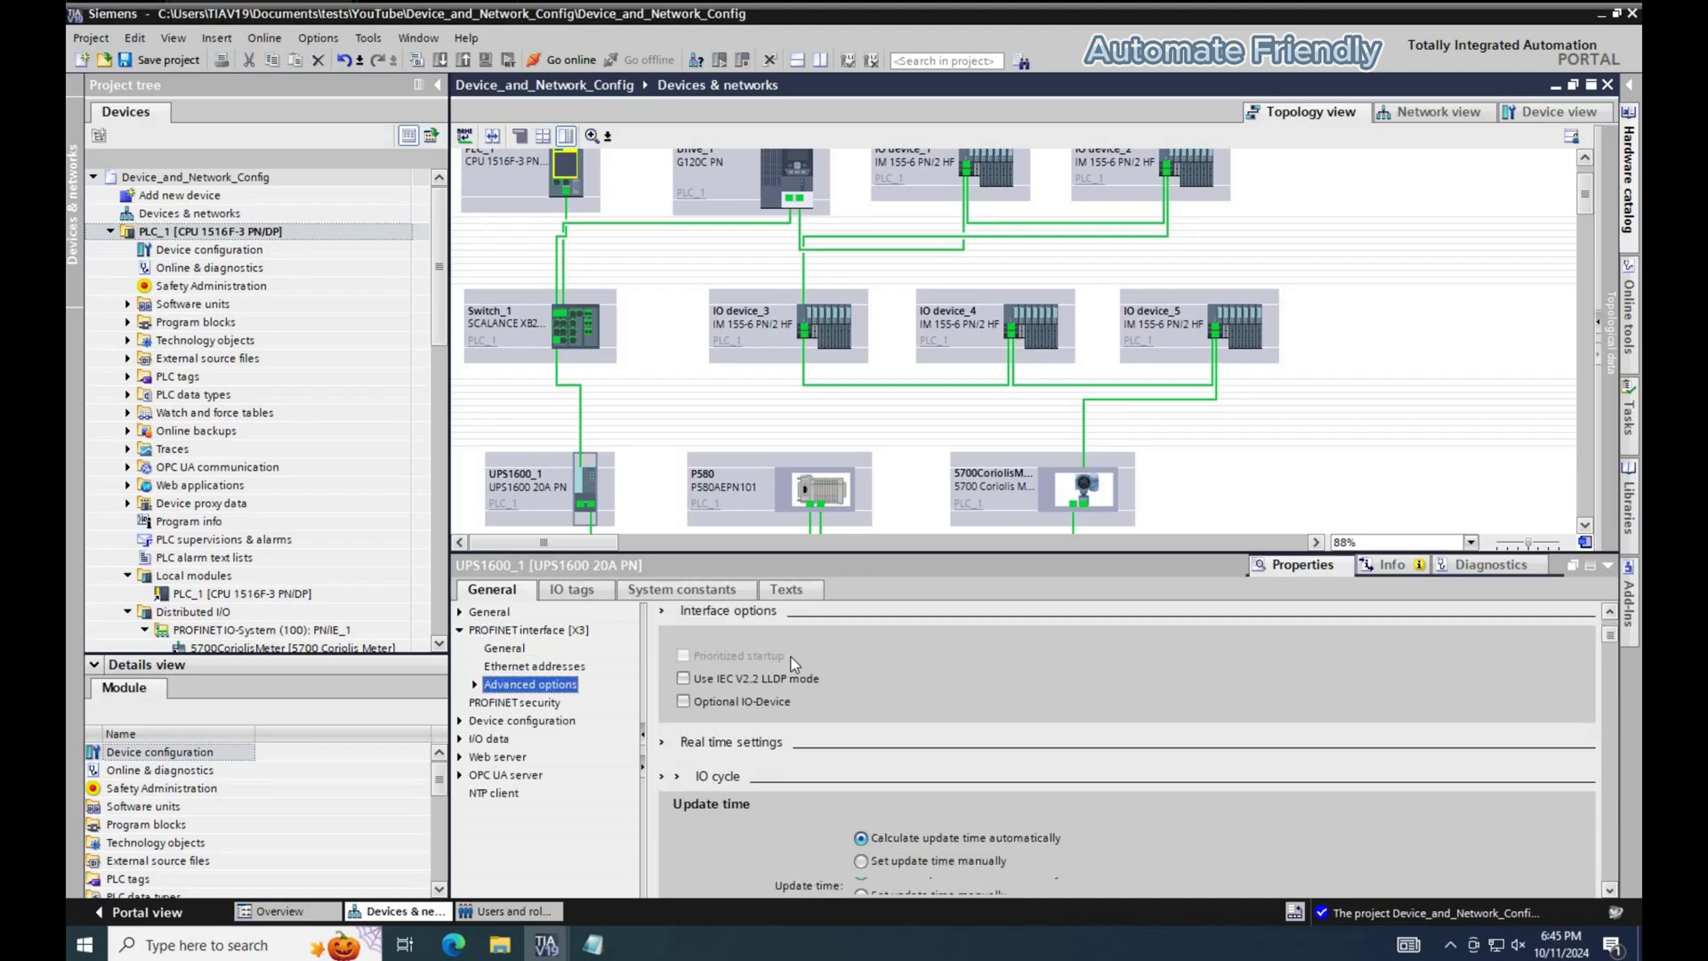
pyautogui.click(890, 719)
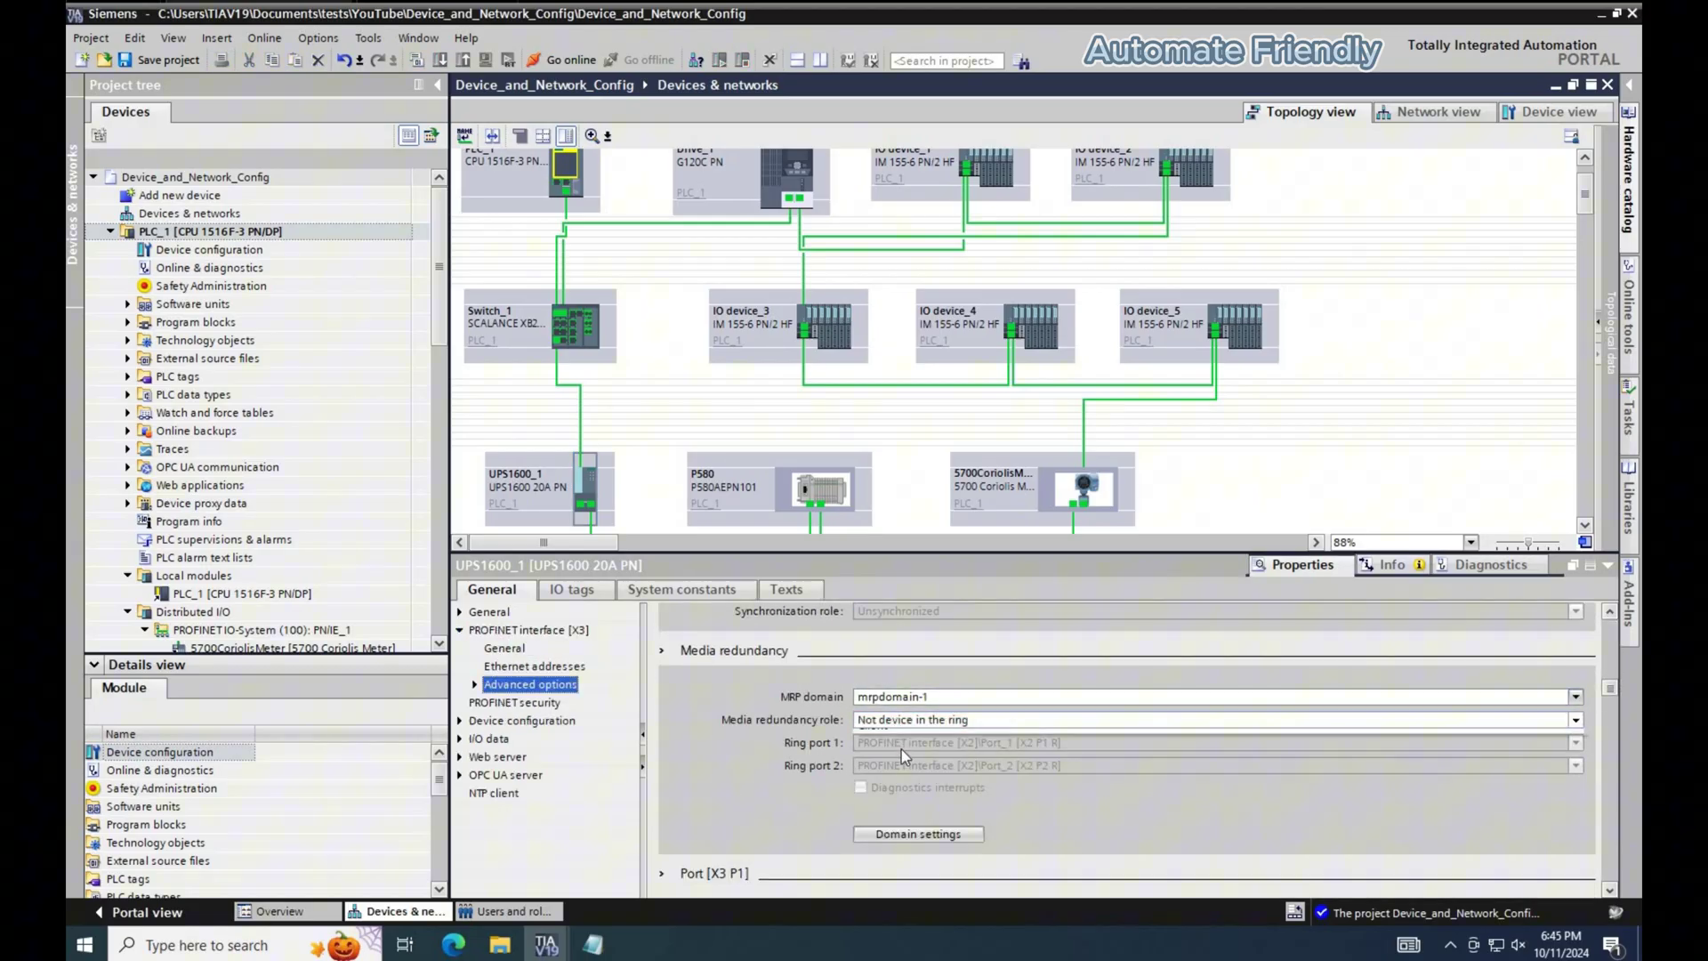
pyautogui.click(889, 750)
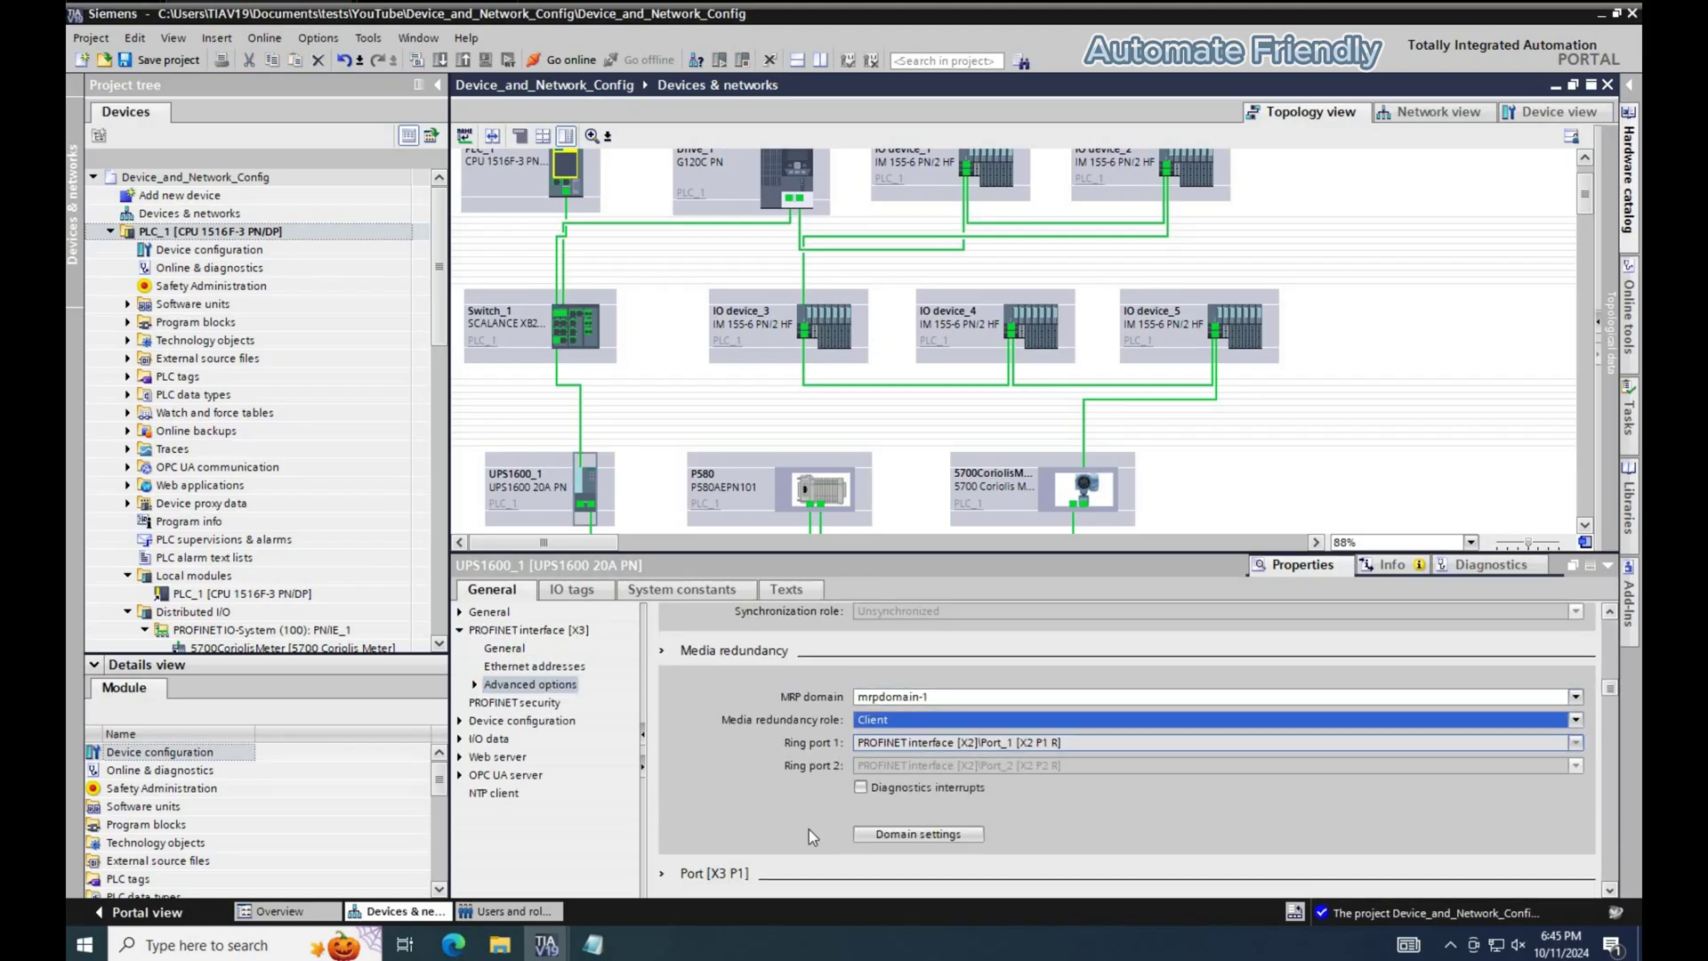
pyautogui.scroll(-5, 750, 884)
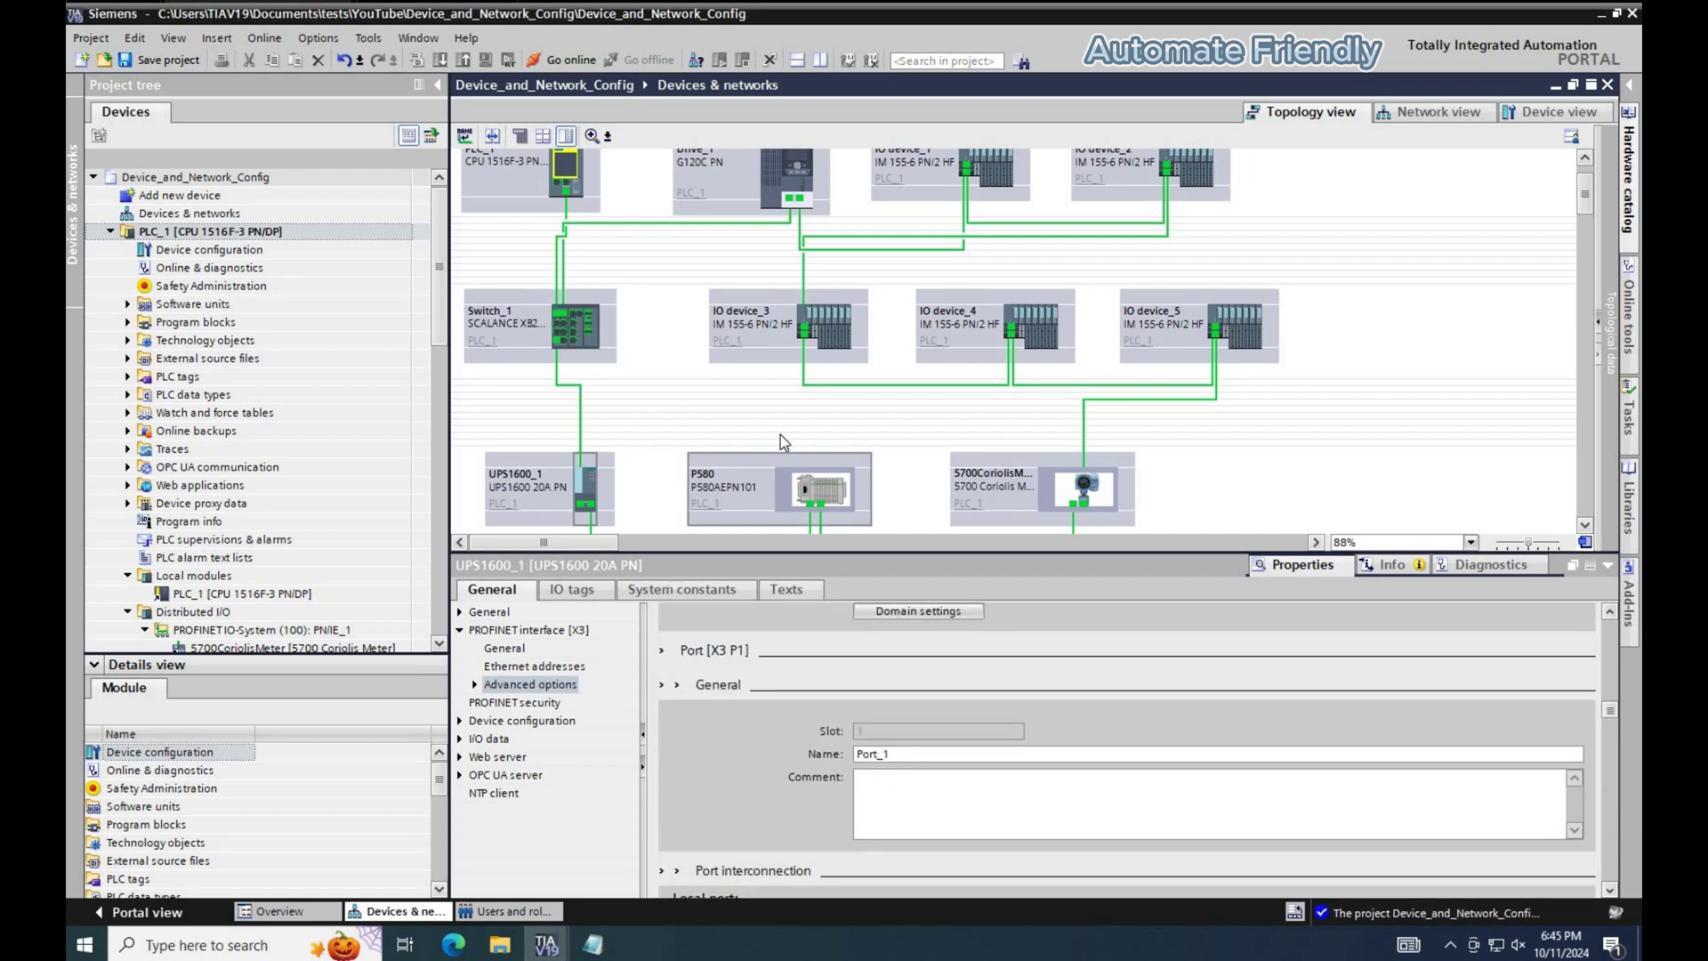
pyautogui.click(781, 435)
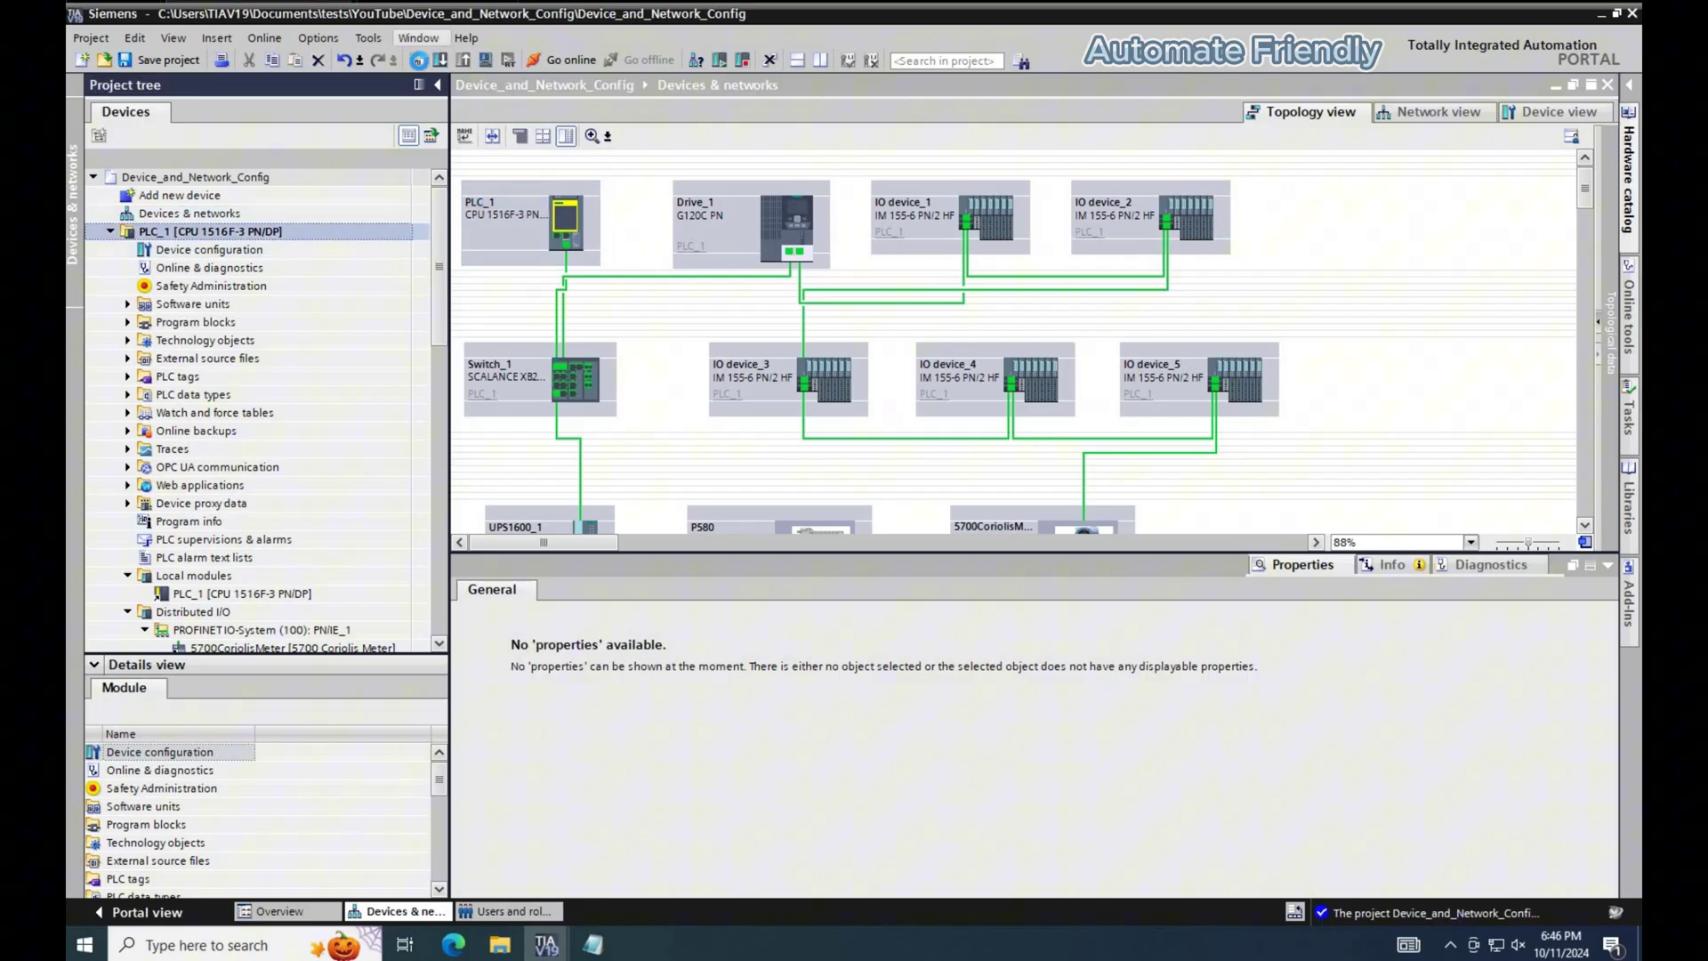
# Compile PLC_1 and review the hardware configuration errors in the compile messages.
pyautogui.click(418, 59)
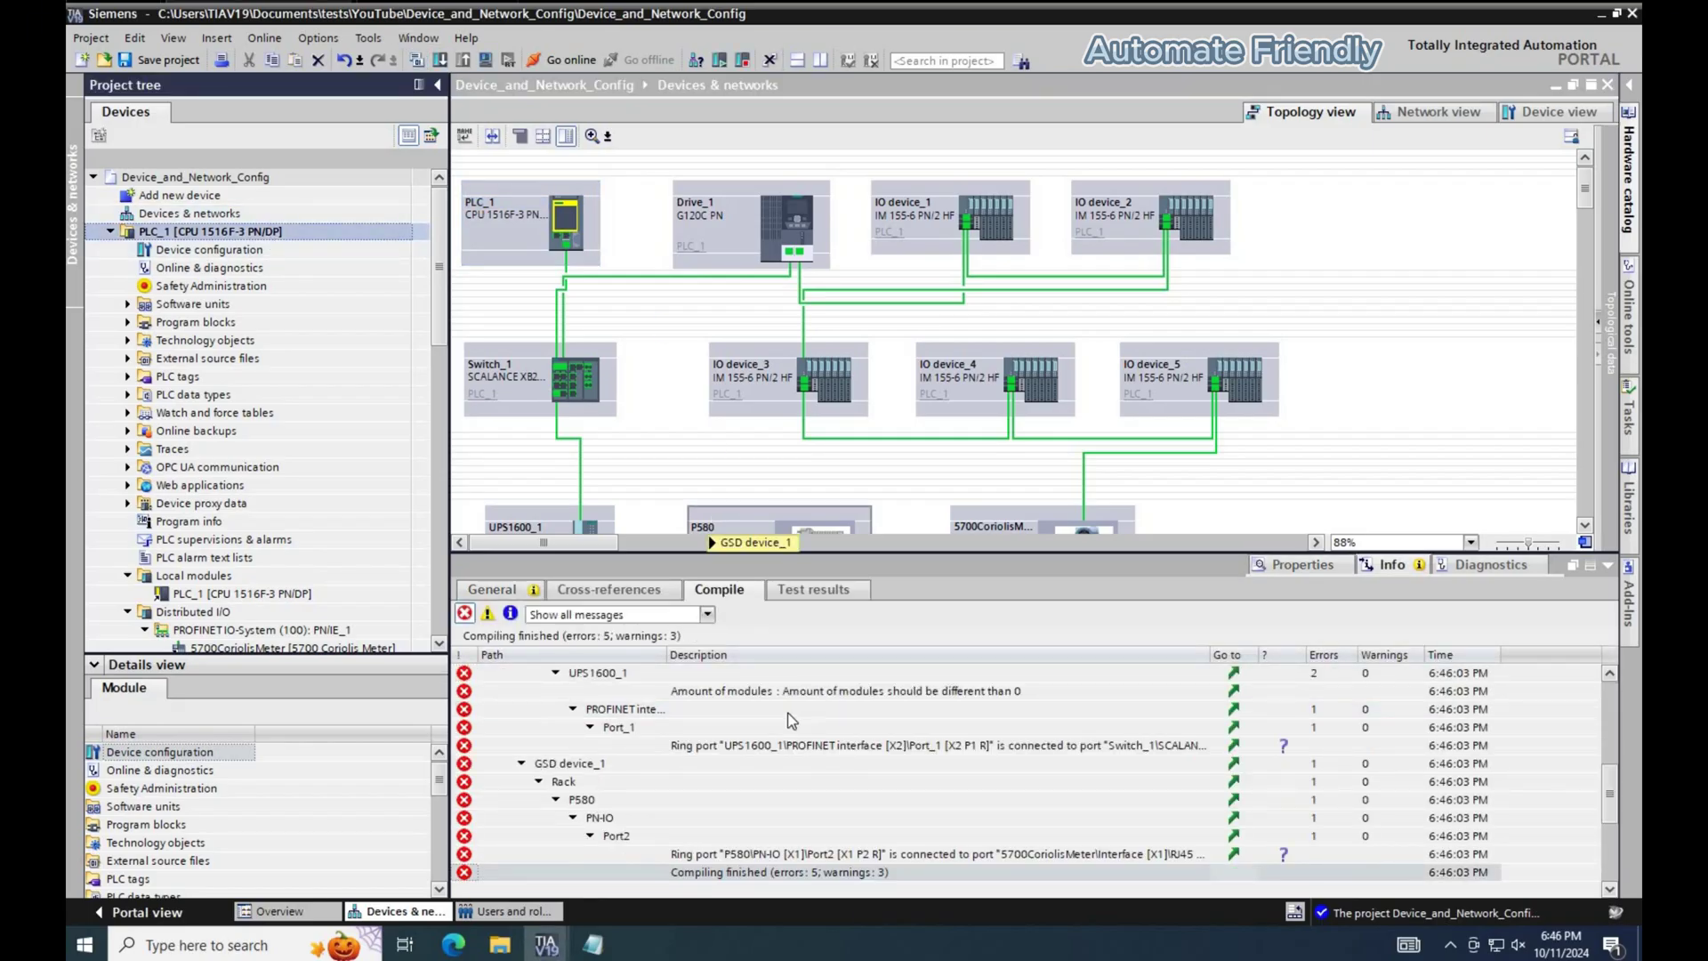
pyautogui.click(820, 754)
pyautogui.scroll(4, 605, 746)
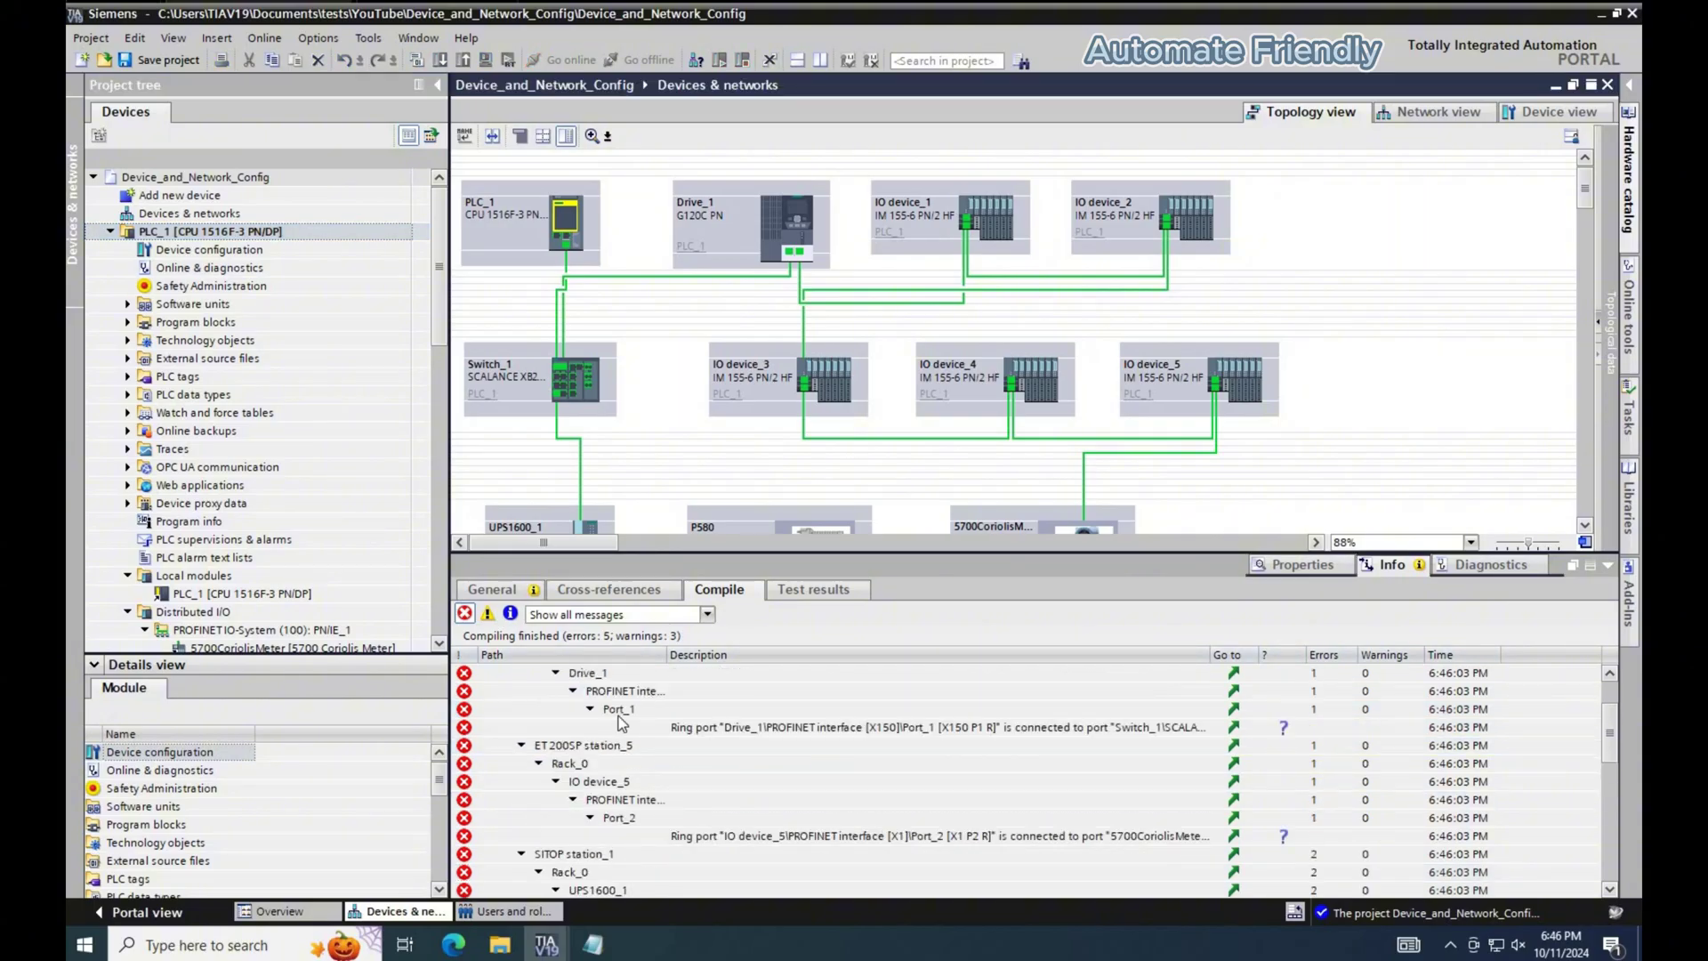
pyautogui.scroll(2, 605, 745)
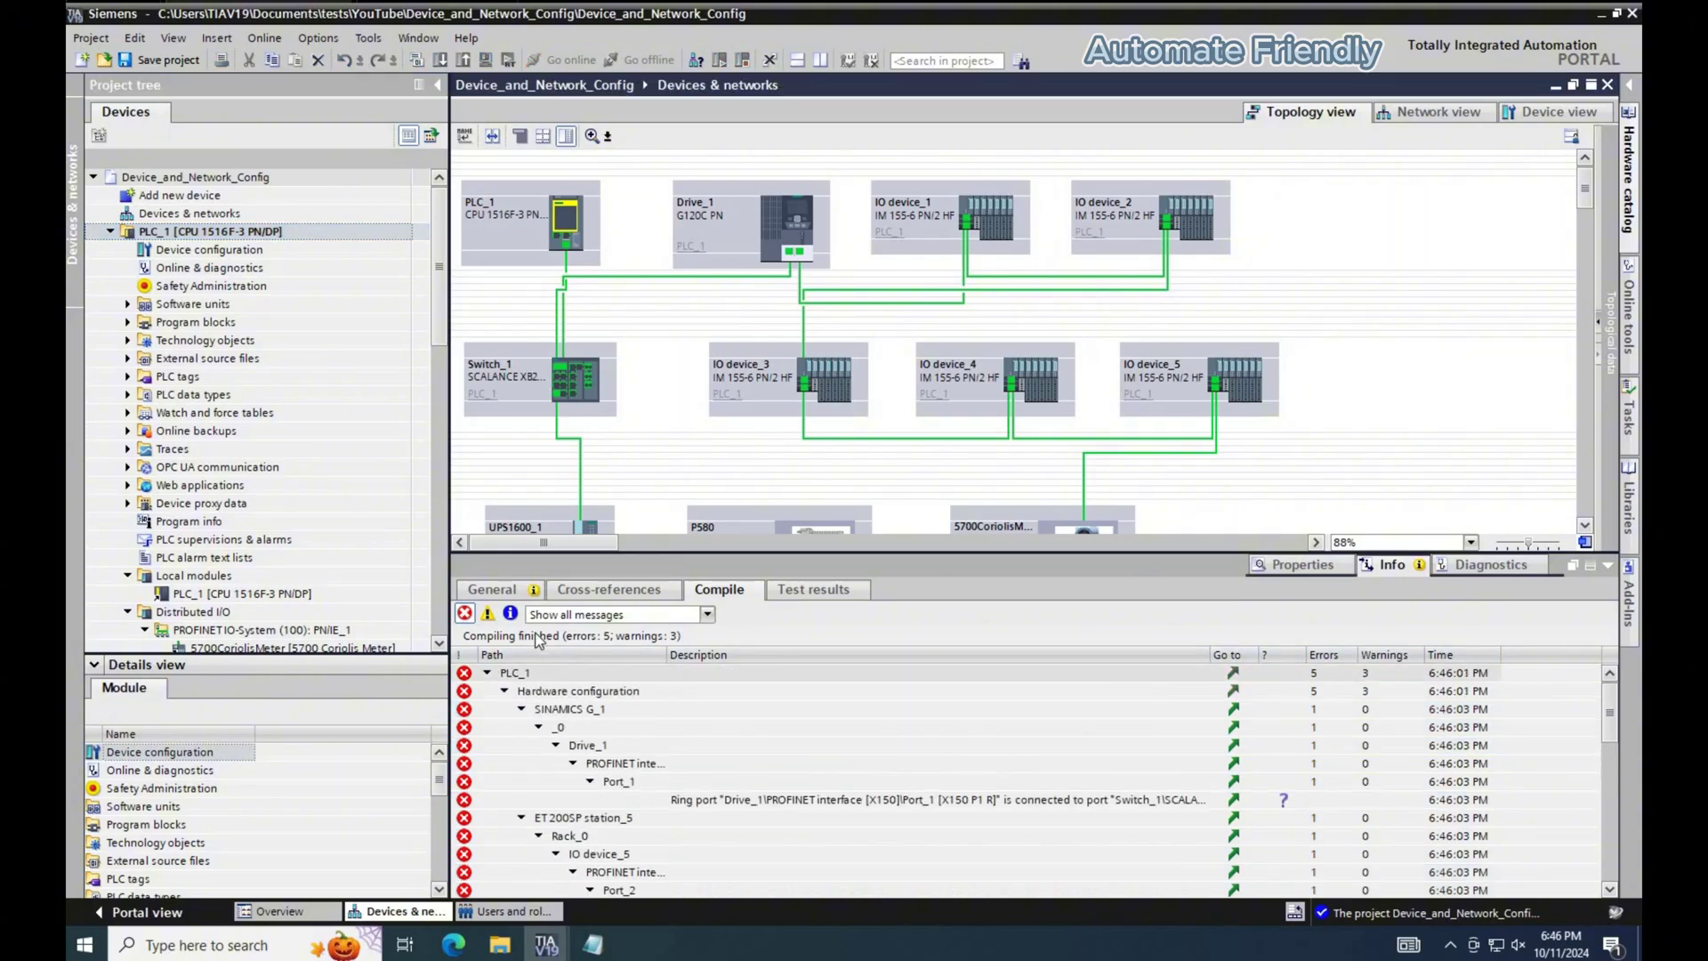
# Open Drive_1's ring port error and set its Port_1 partner port to Port_1 [X1 P1 R] of PLC_1's PROFINET interface_1.
pyautogui.click(771, 802)
pyautogui.doubleClick(772, 804)
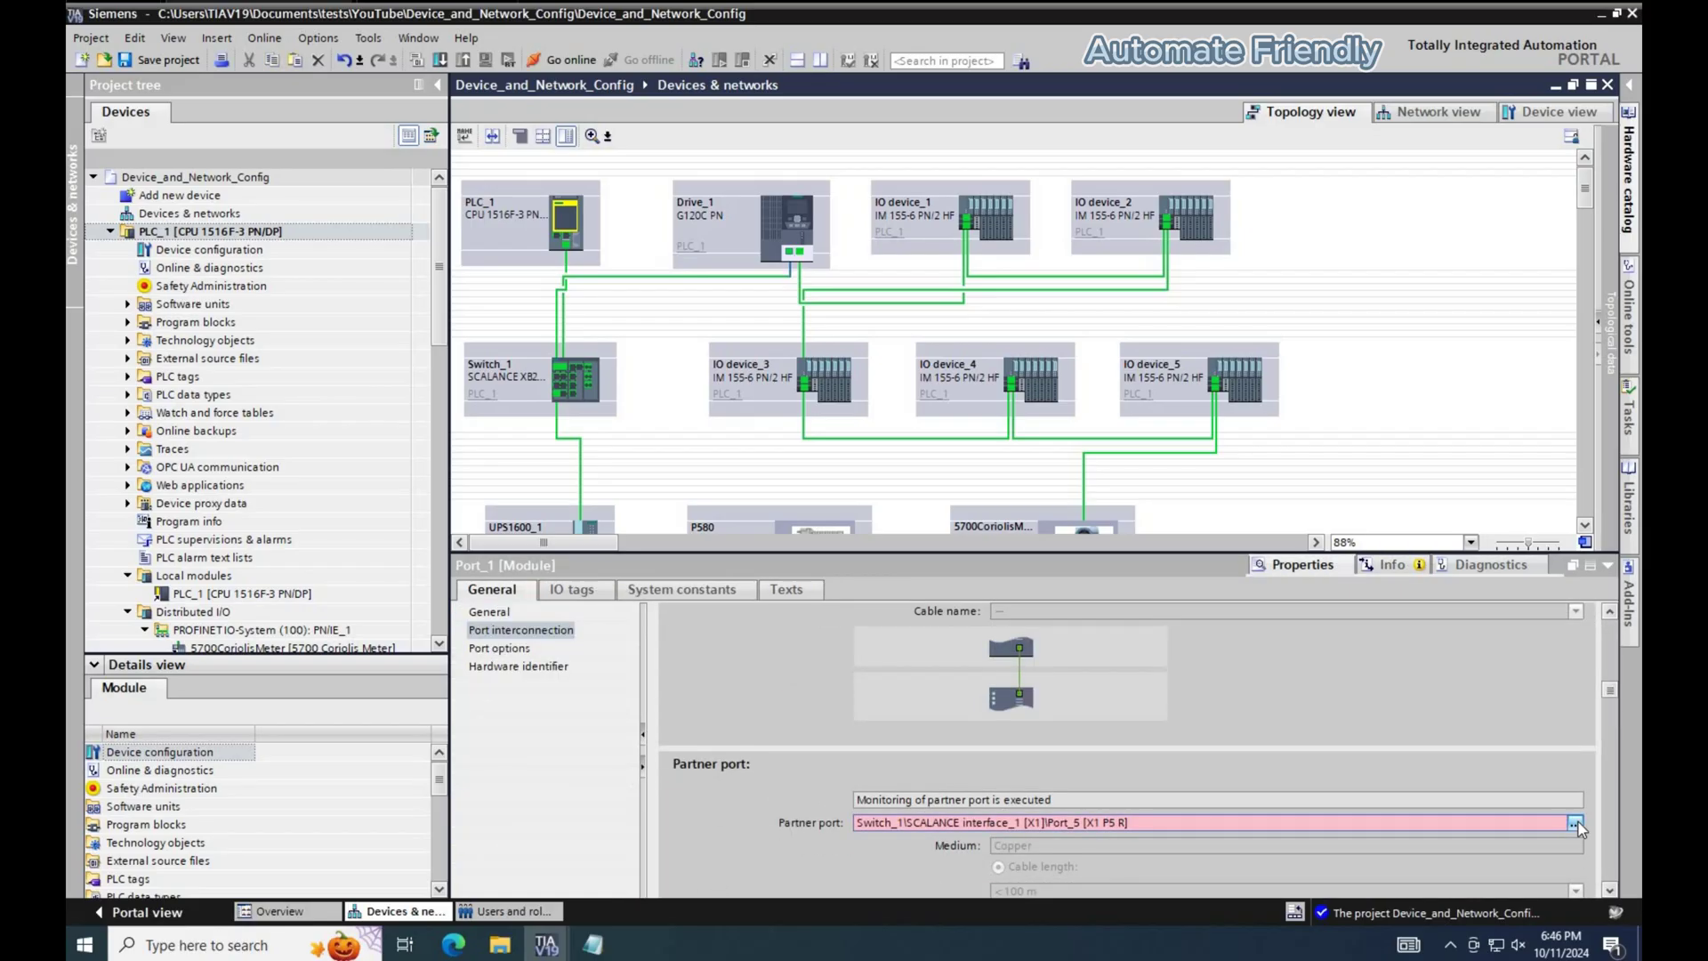
pyautogui.click(1575, 823)
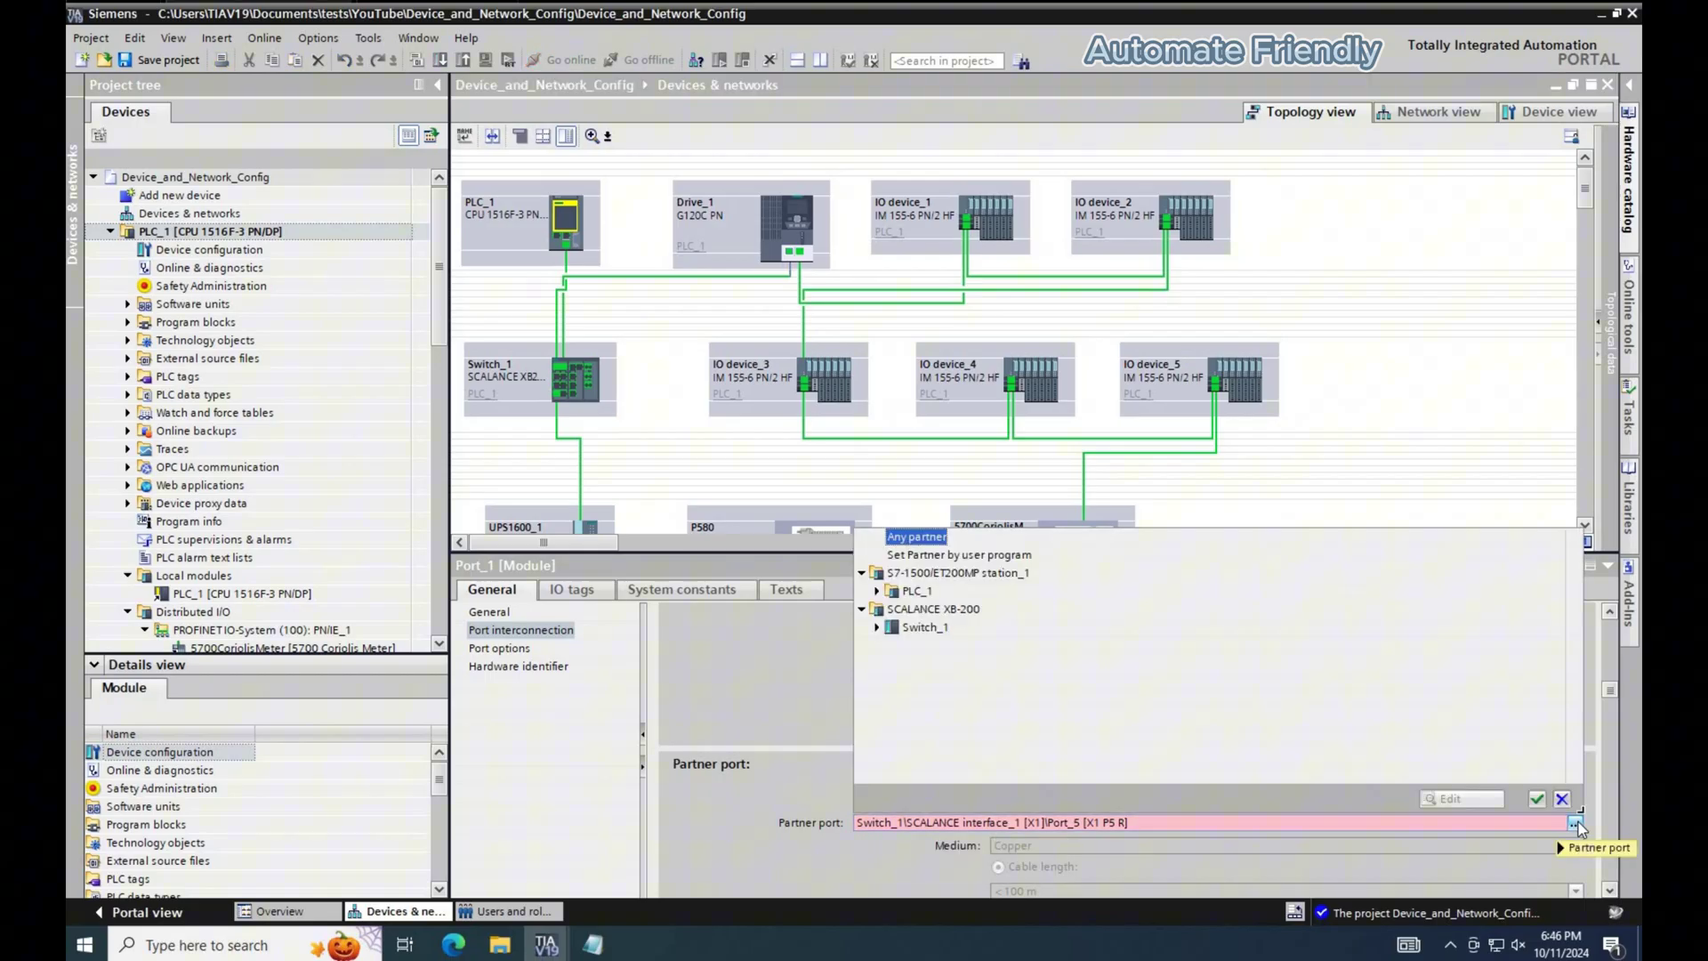
pyautogui.click(877, 592)
pyautogui.doubleClick(936, 612)
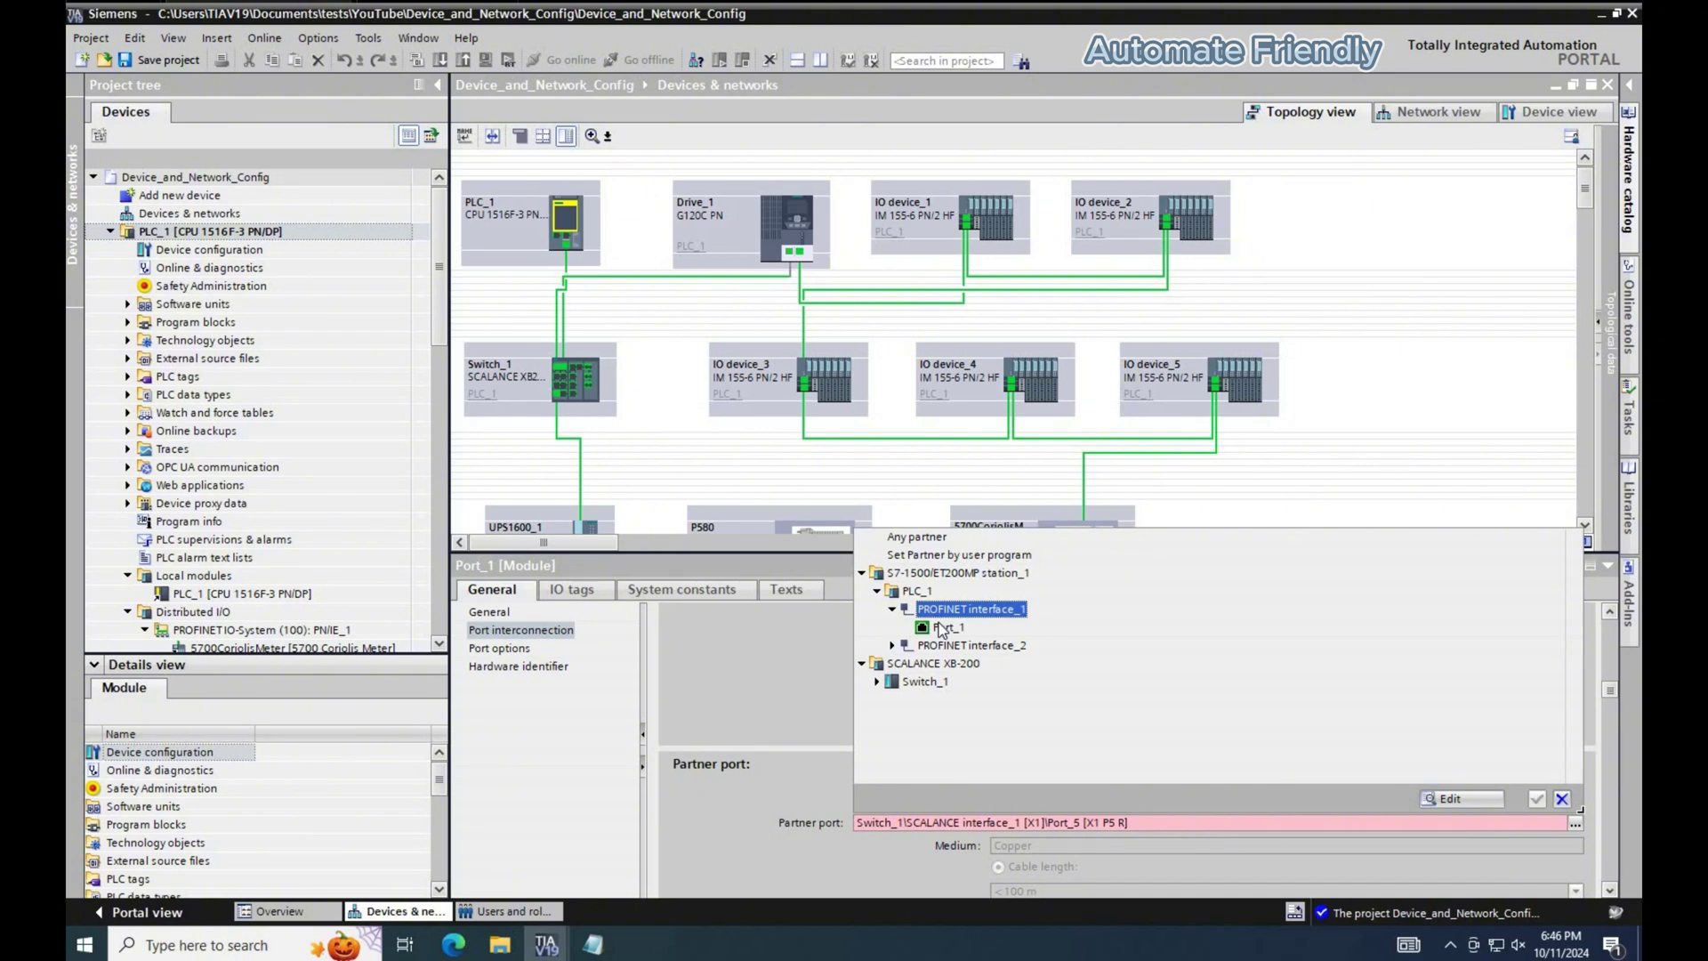
pyautogui.doubleClick(941, 628)
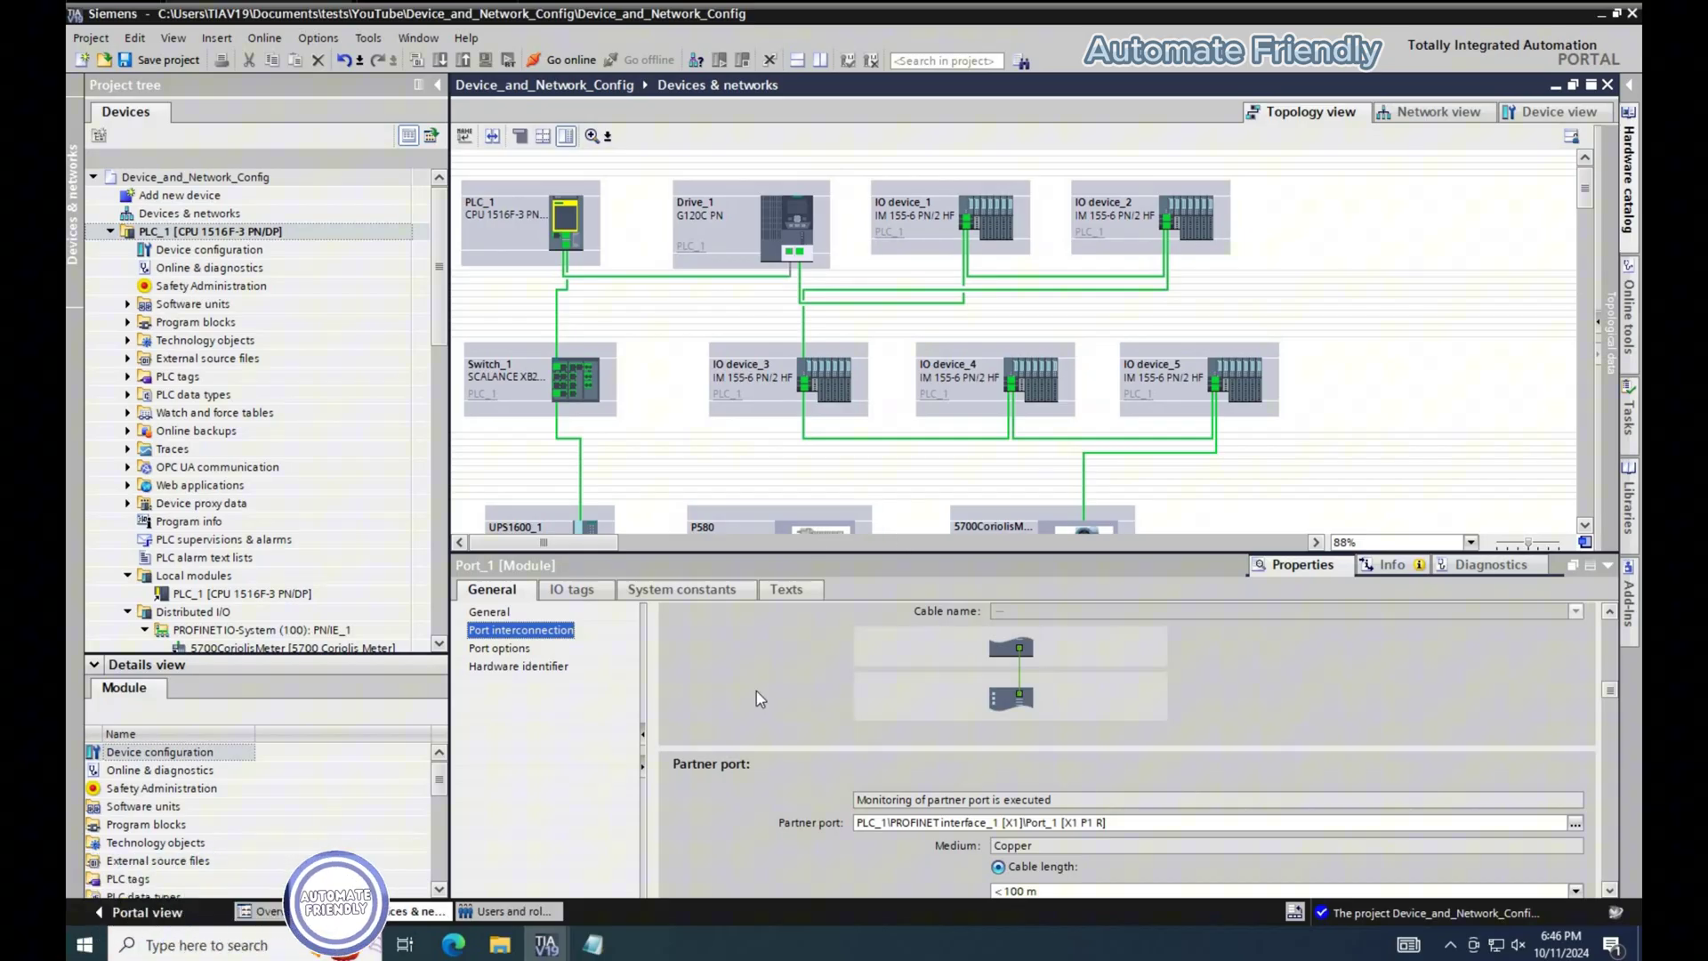
# Recompile PLC_1 and open the ring port error reported for IO device_5's Port_2.
pyautogui.click(209, 234)
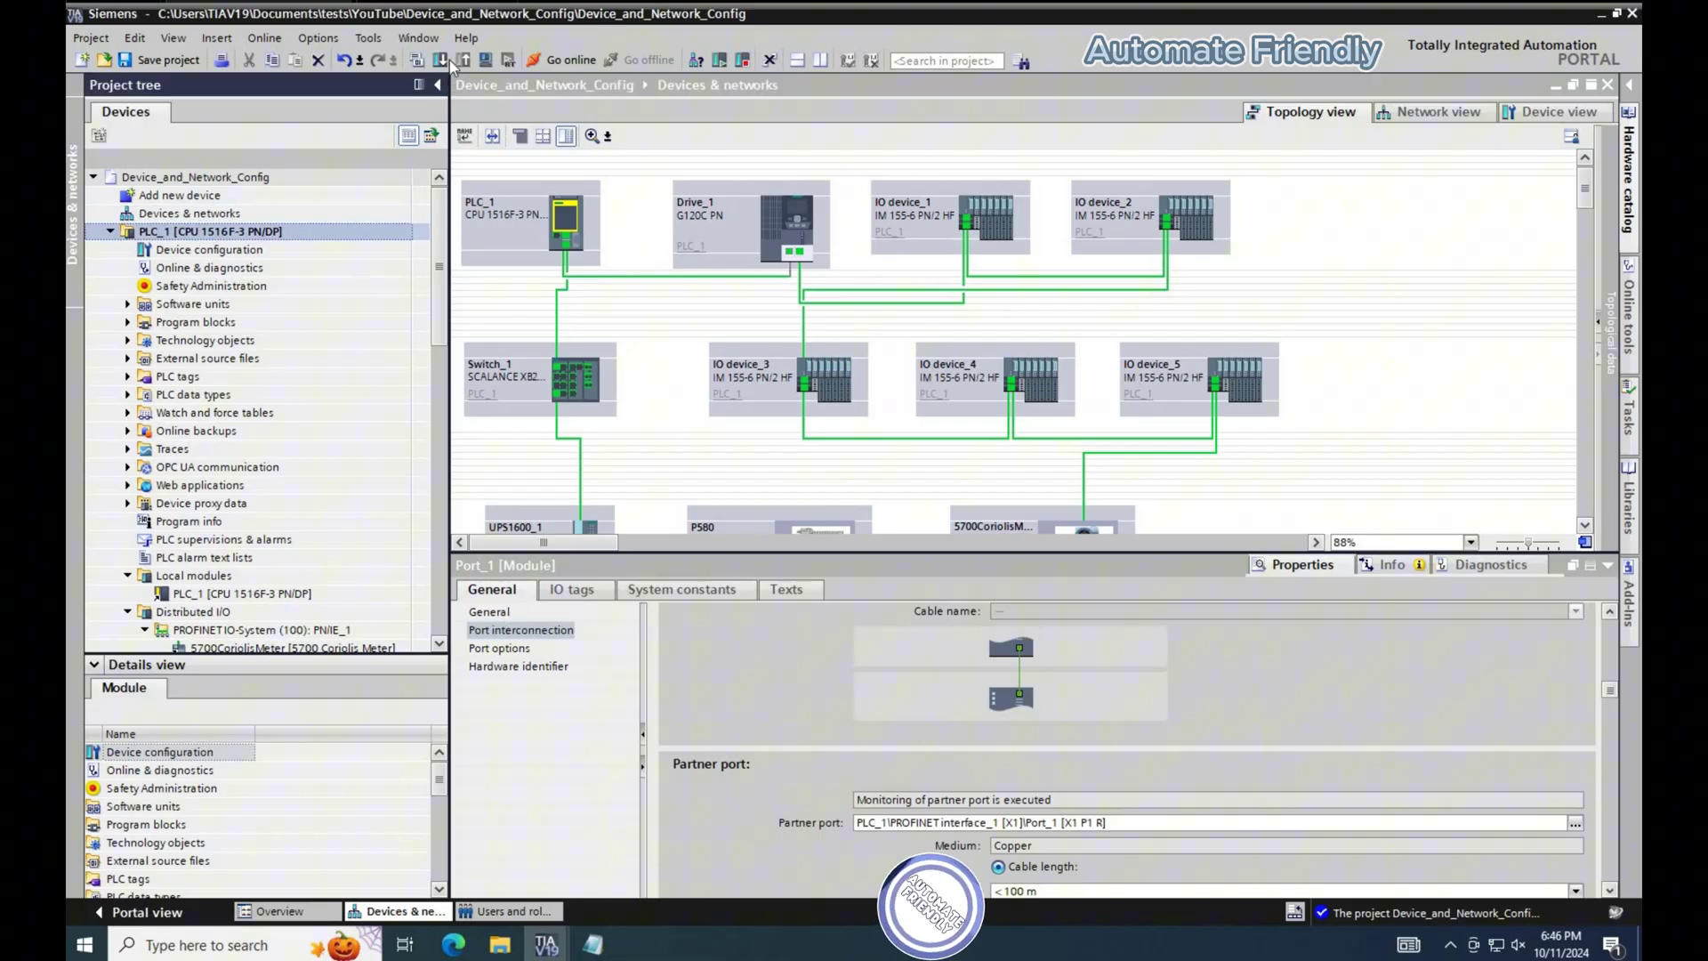
pyautogui.click(397, 60)
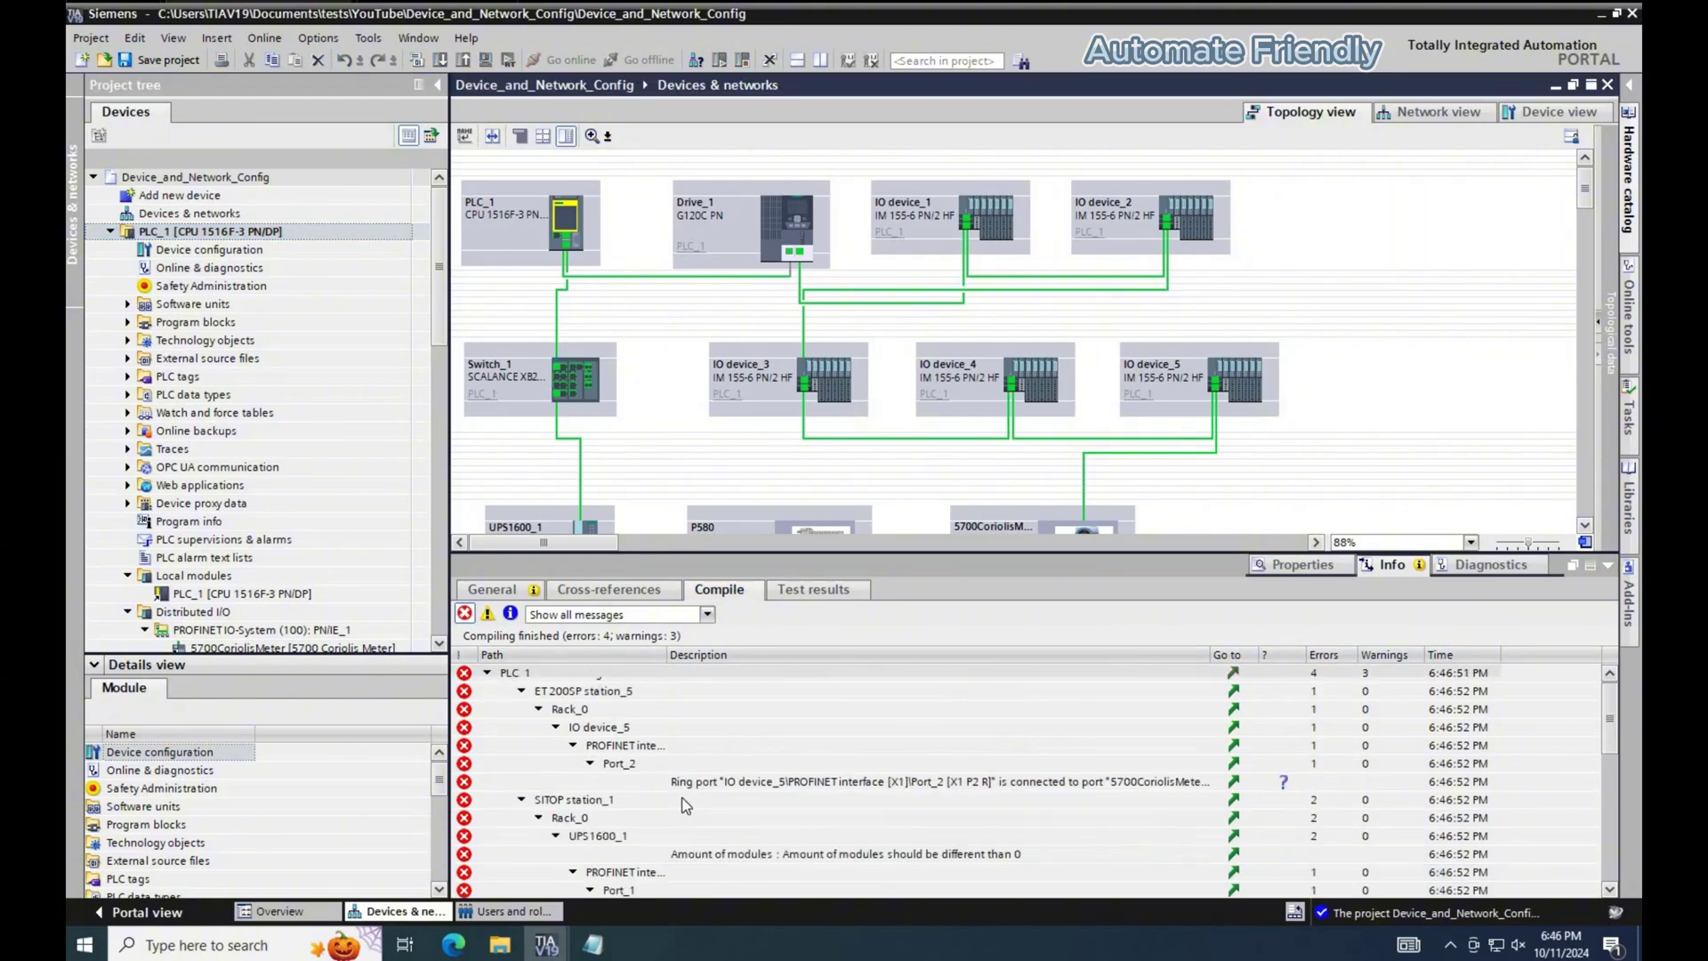
pyautogui.doubleClick(818, 799)
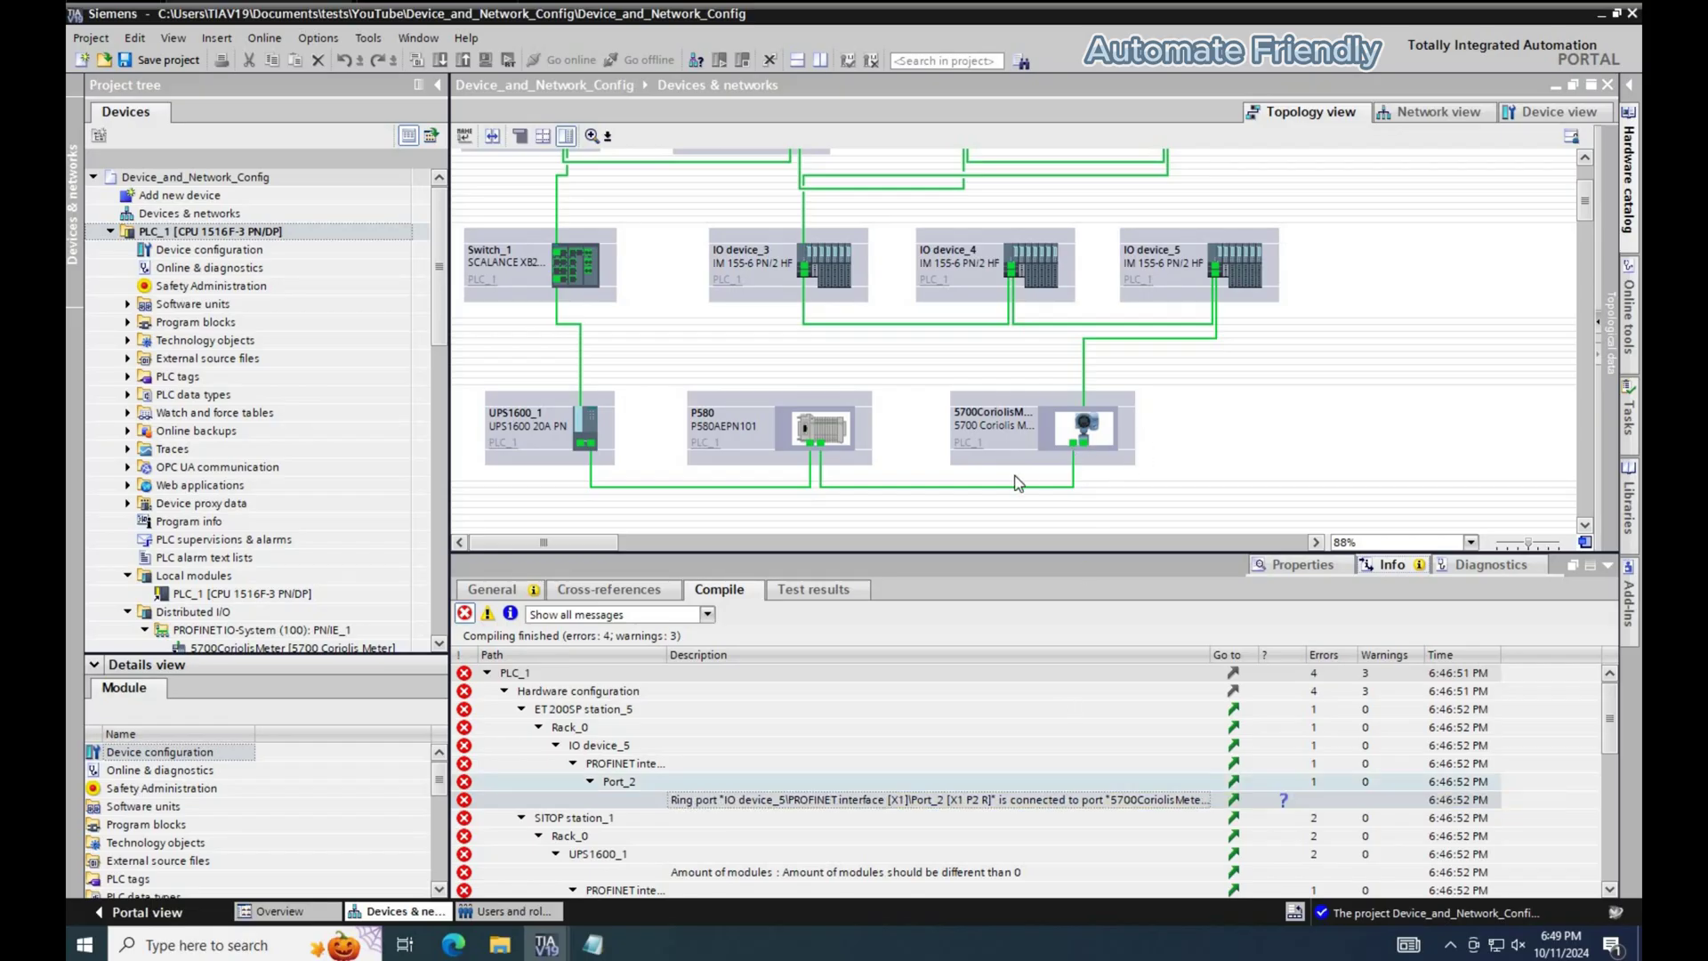
# Rewire IO device_5's second port to P580 and 5700CoriolisMeter to Switch_1, placing the meter to the left of UPS1600_1.
pyautogui.click(1220, 277)
pyautogui.moveTo(1217, 274); pyautogui.dragTo(828, 446)
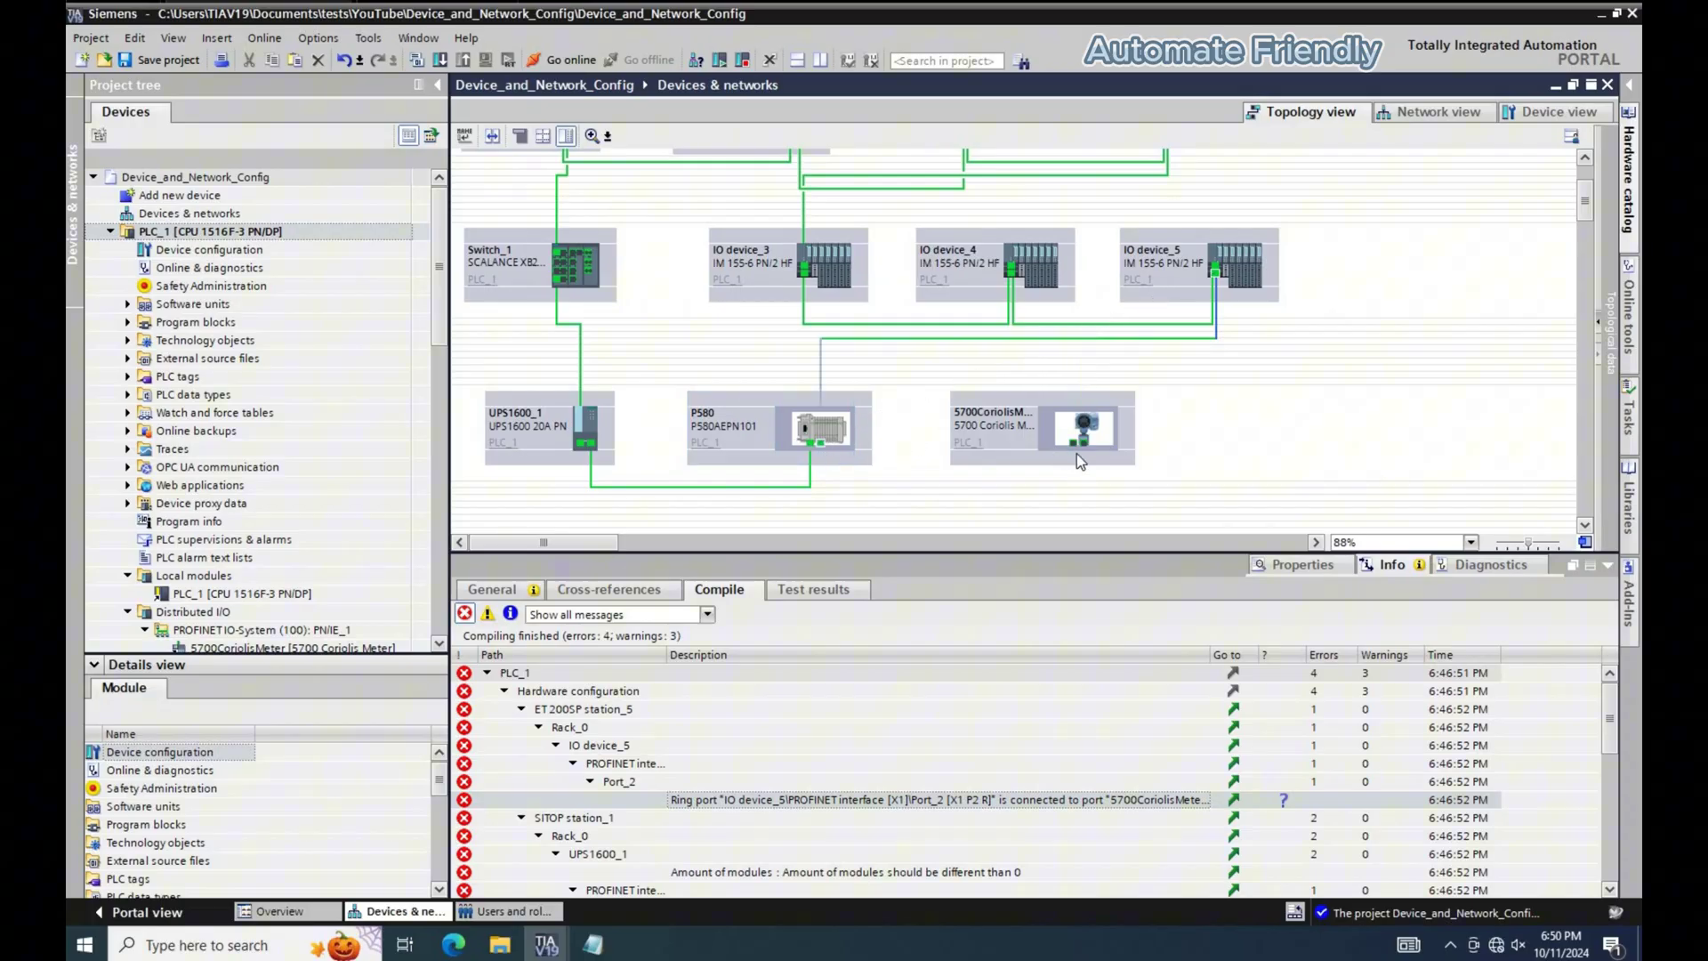
pyautogui.moveTo(1077, 441); pyautogui.dragTo(570, 306)
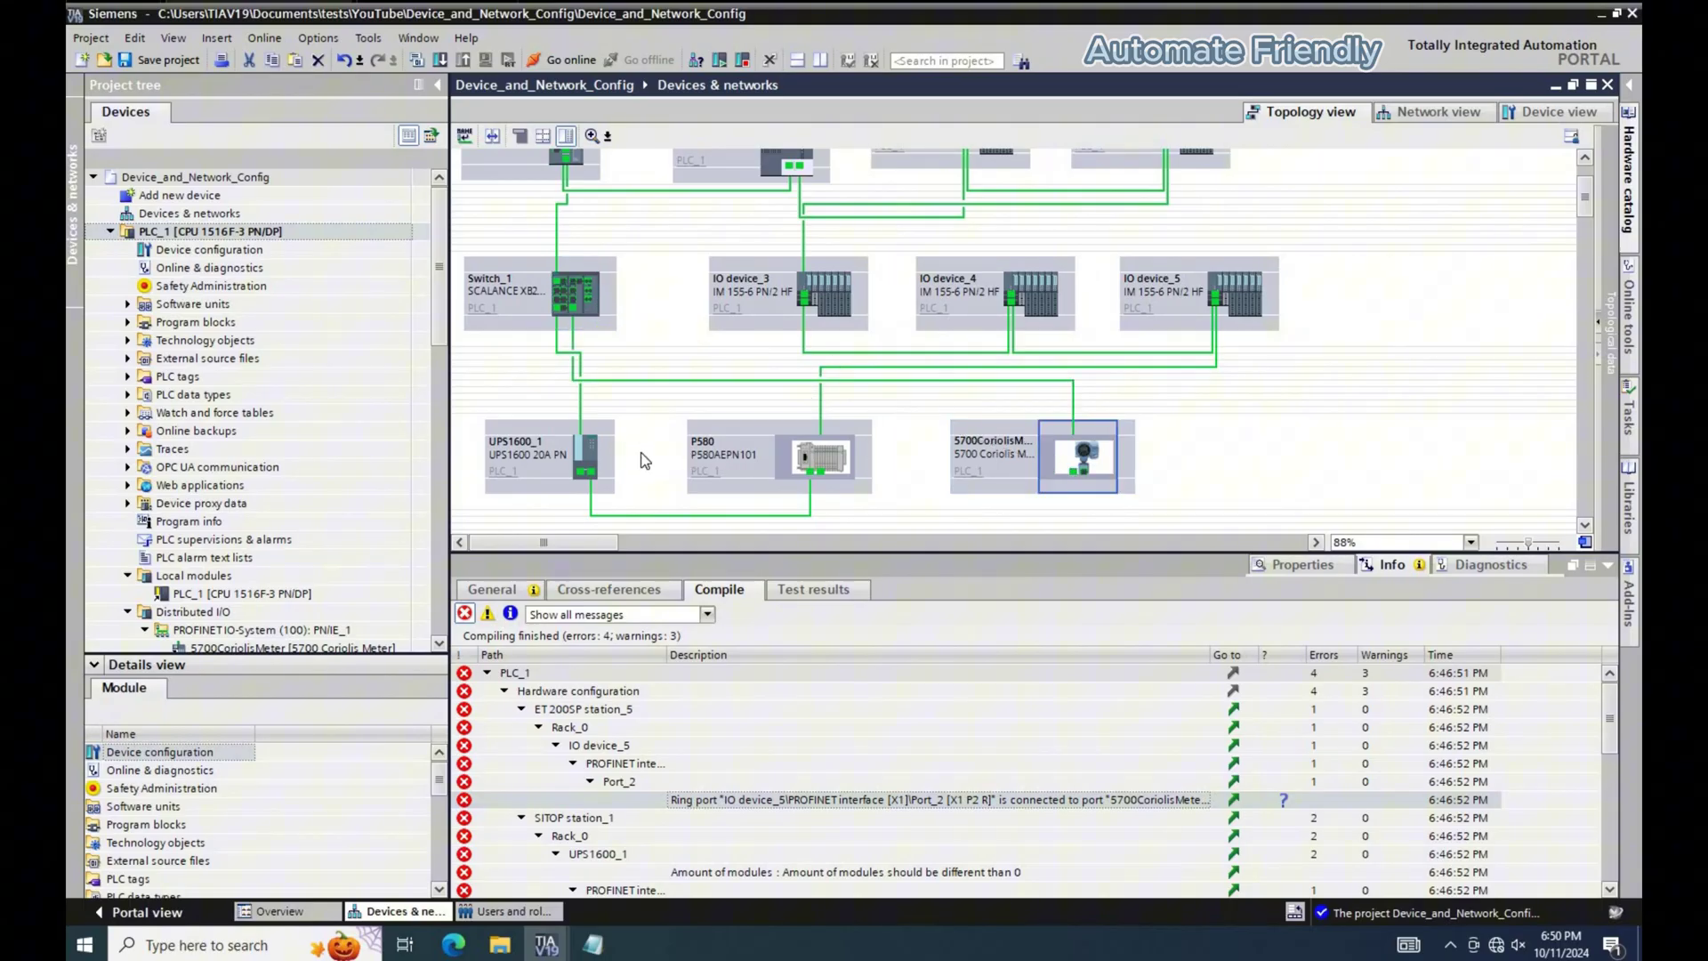
pyautogui.moveTo(982, 477); pyautogui.dragTo(463, 465)
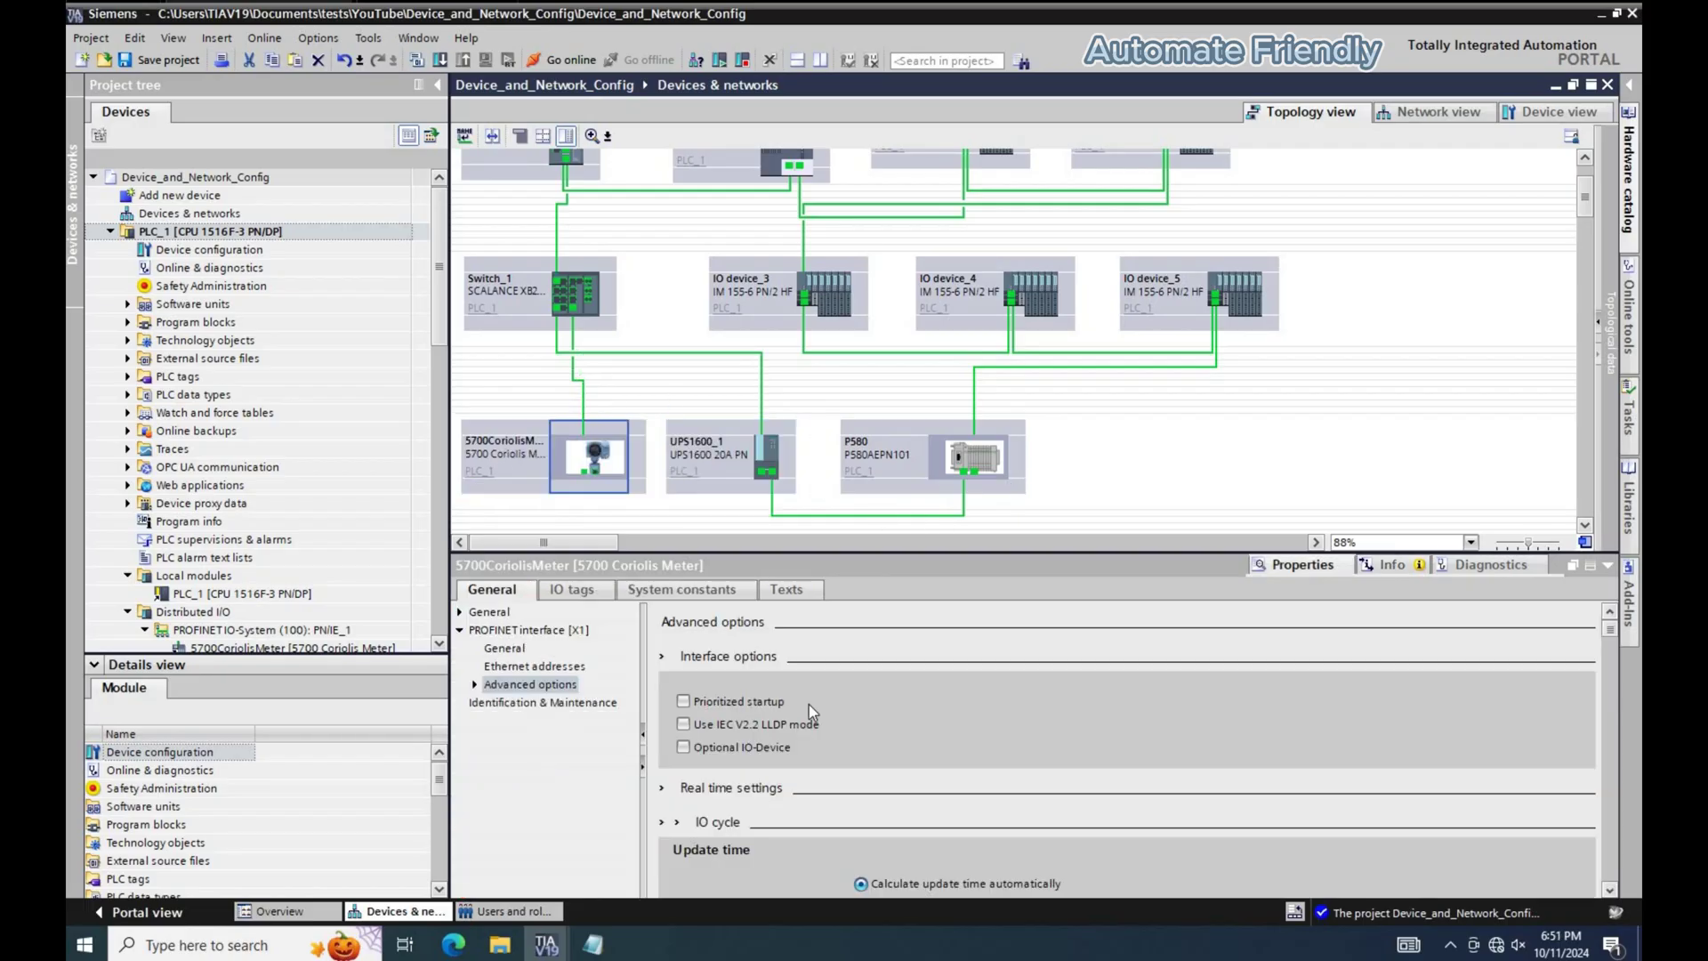
# Check the advanced options of 5700CoriolisMeter's PROFINET interface [X1] for a media redundancy setting.
pyautogui.scroll(-15, 808, 703)
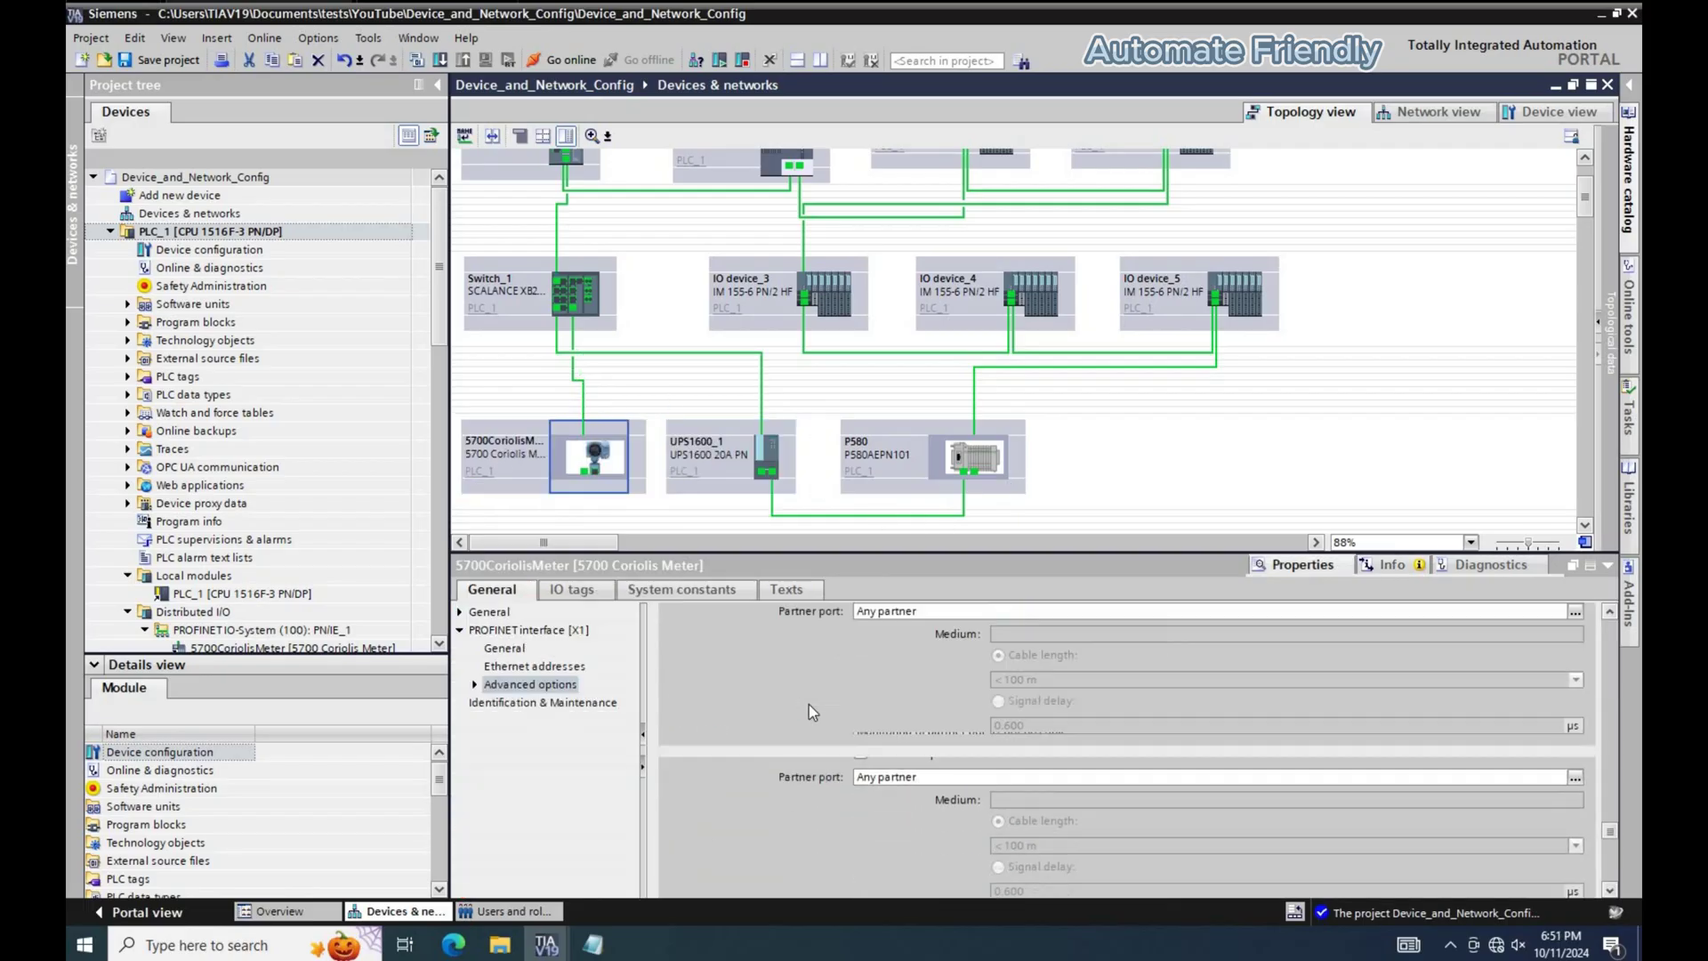
pyautogui.scroll(12, 809, 705)
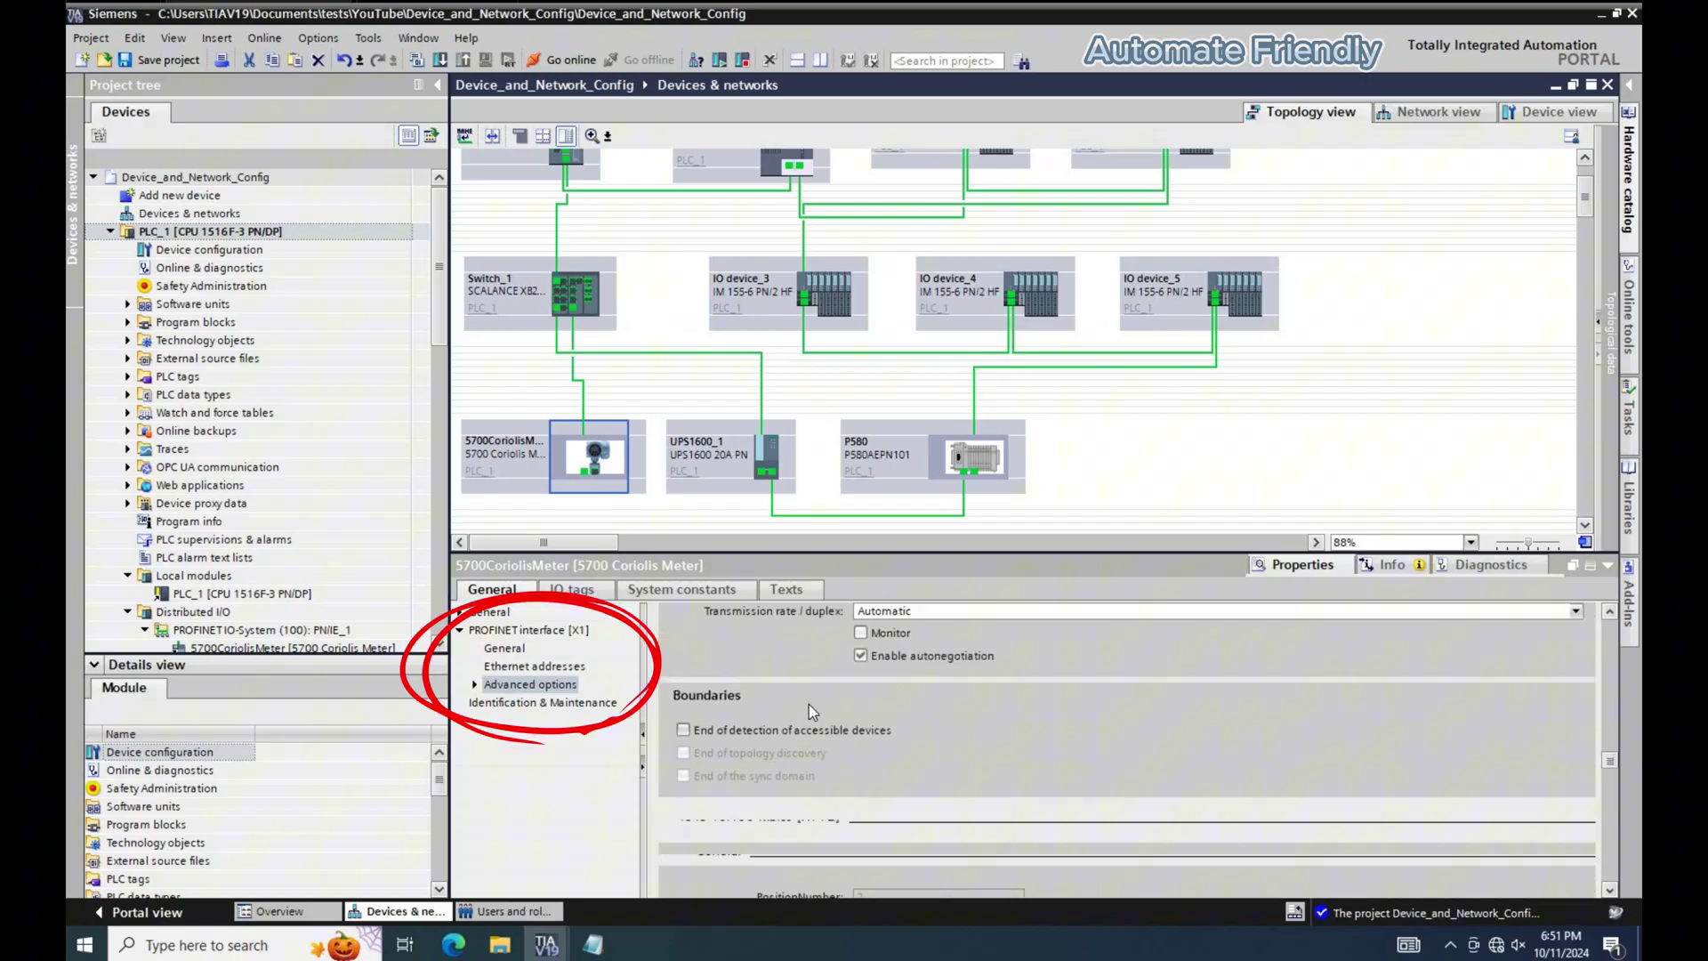
pyautogui.click(476, 691)
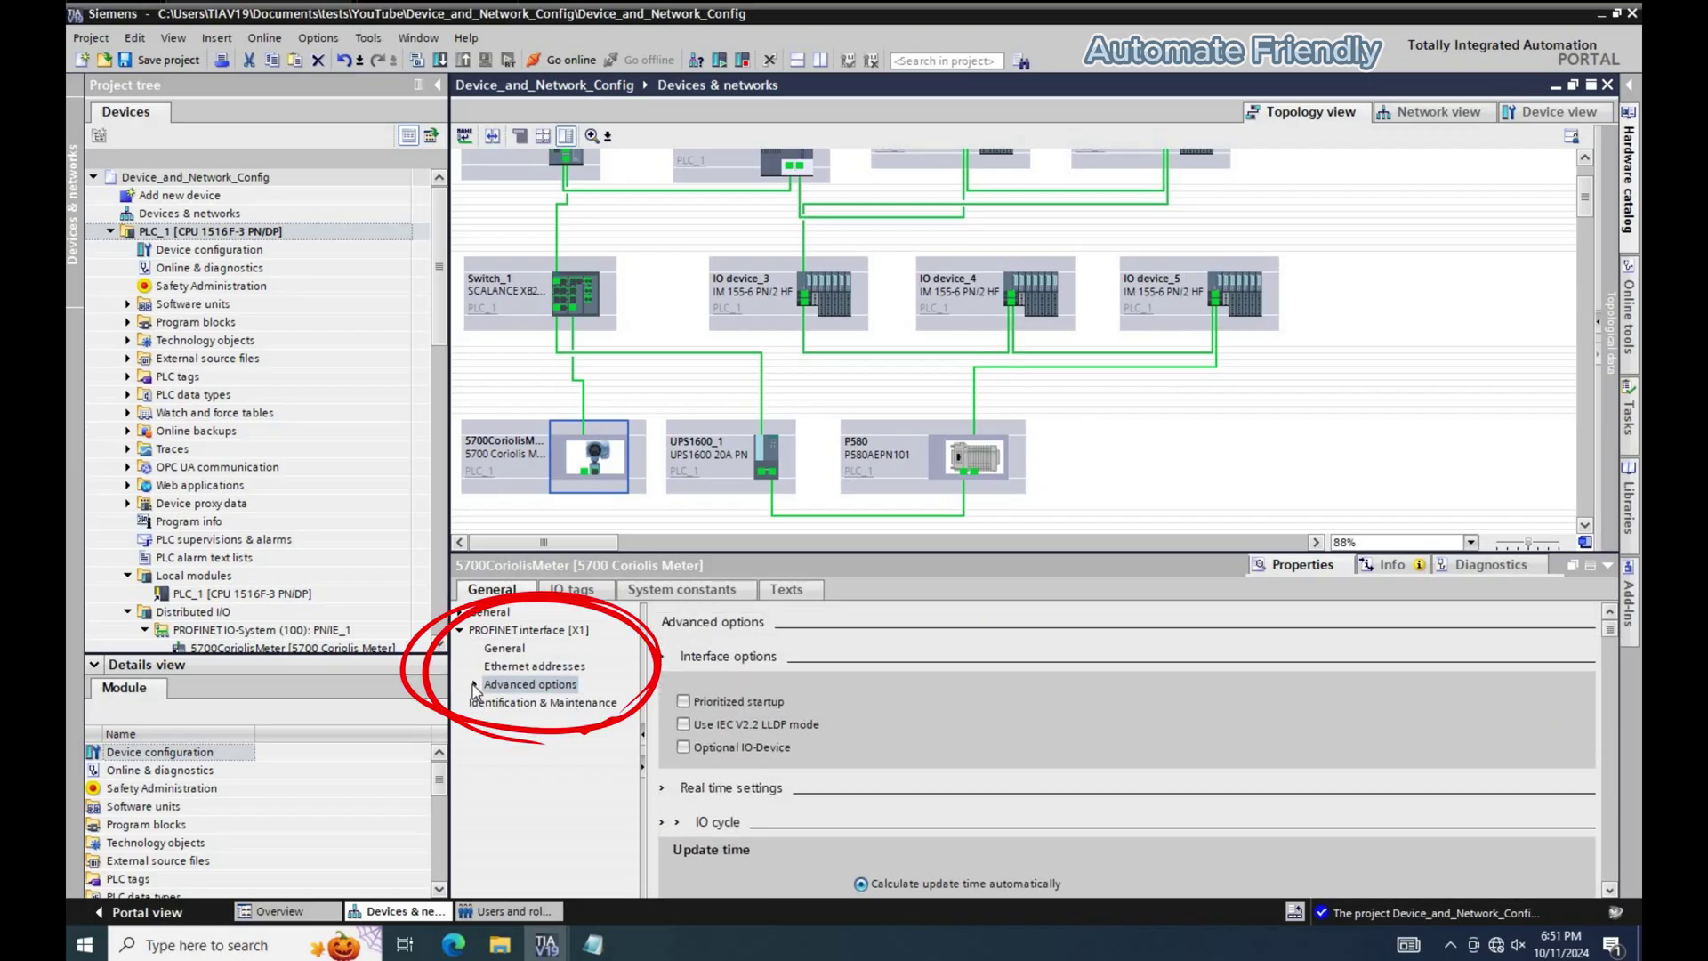
pyautogui.click(475, 686)
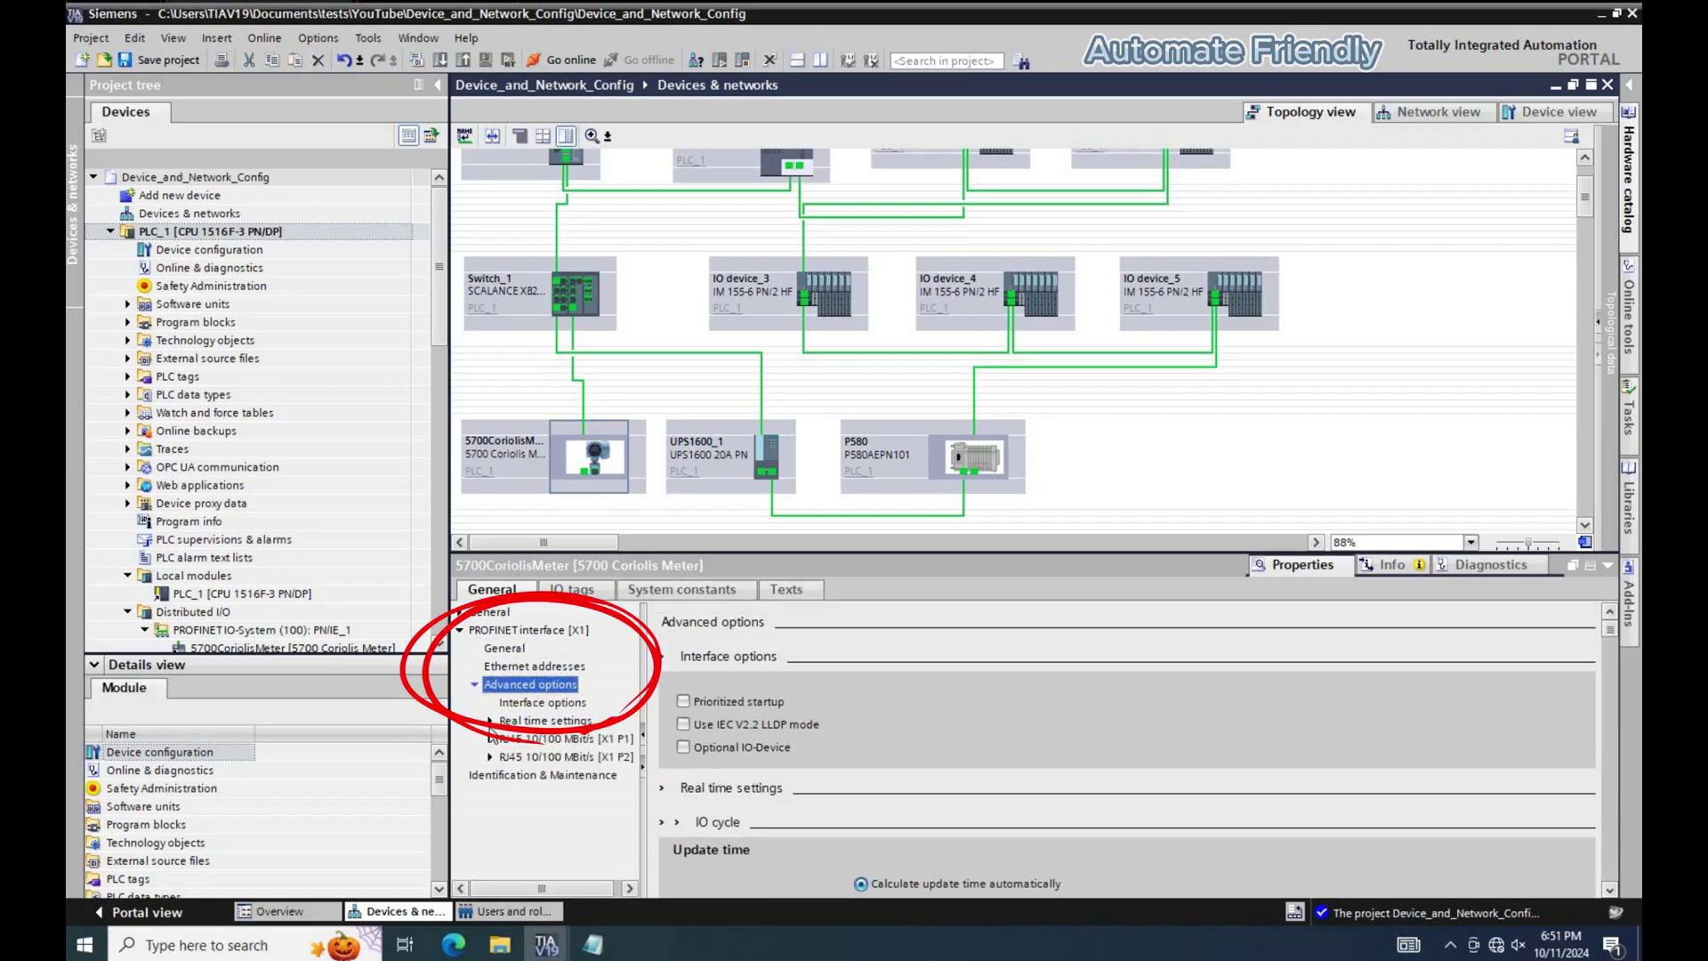
# Check the media redundancy settings in the PROFINET interface advanced options of UPS1600_1 and P580.
pyautogui.click(760, 447)
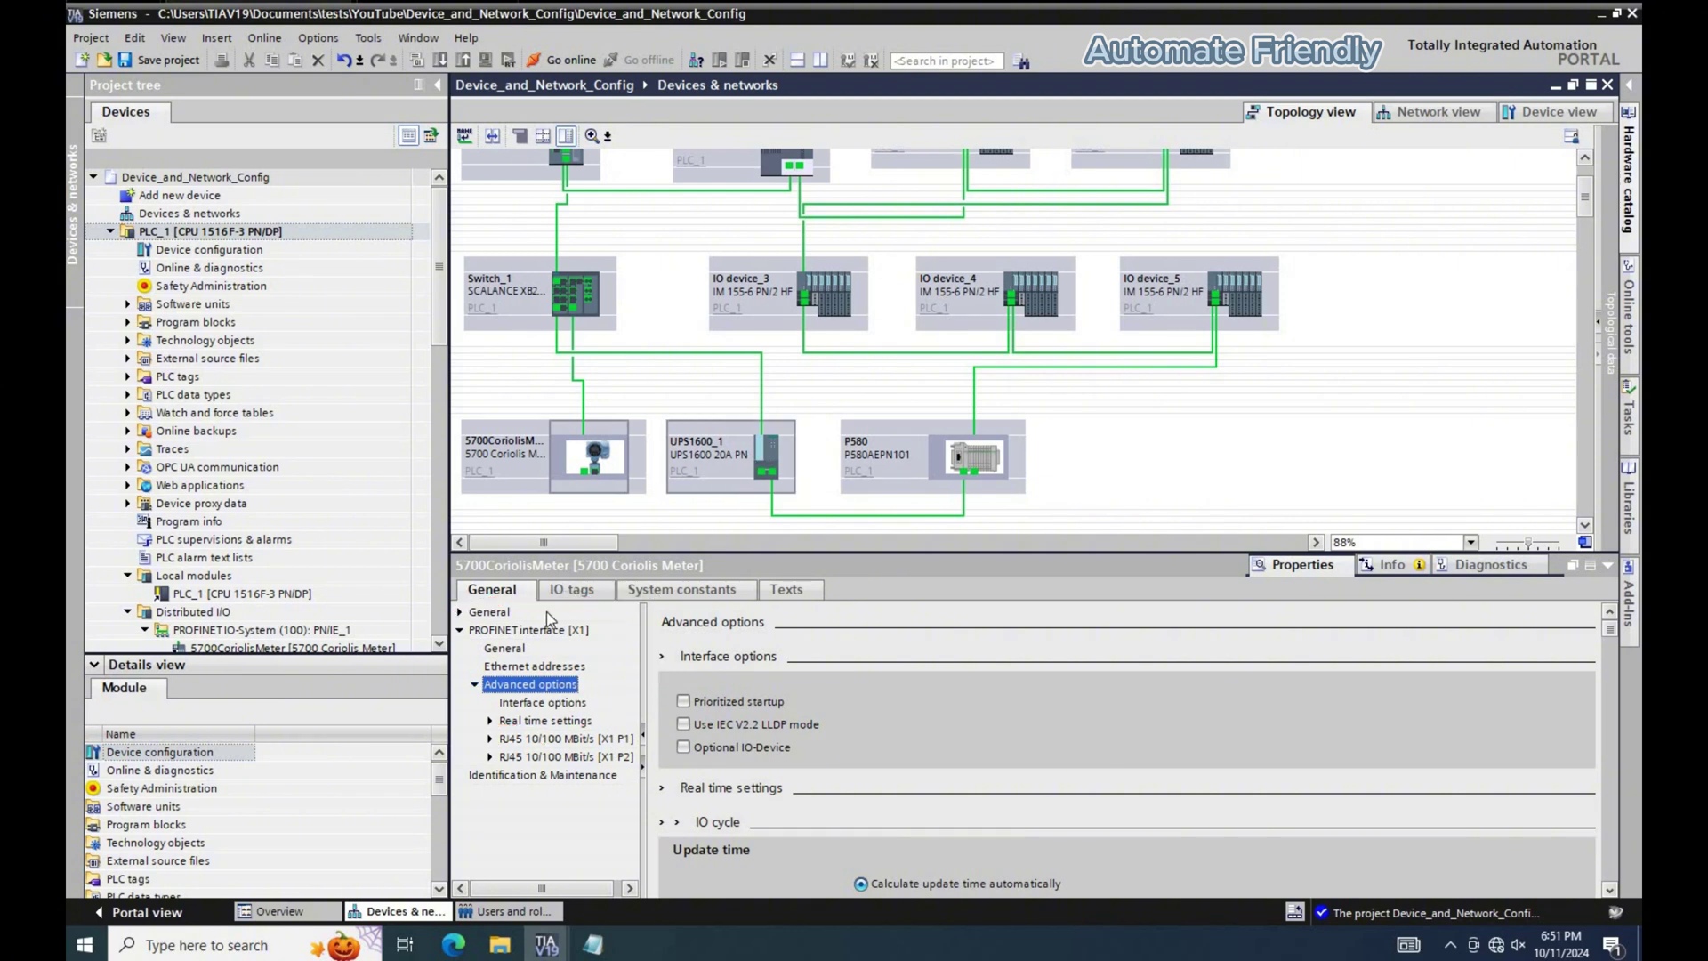
pyautogui.click(475, 685)
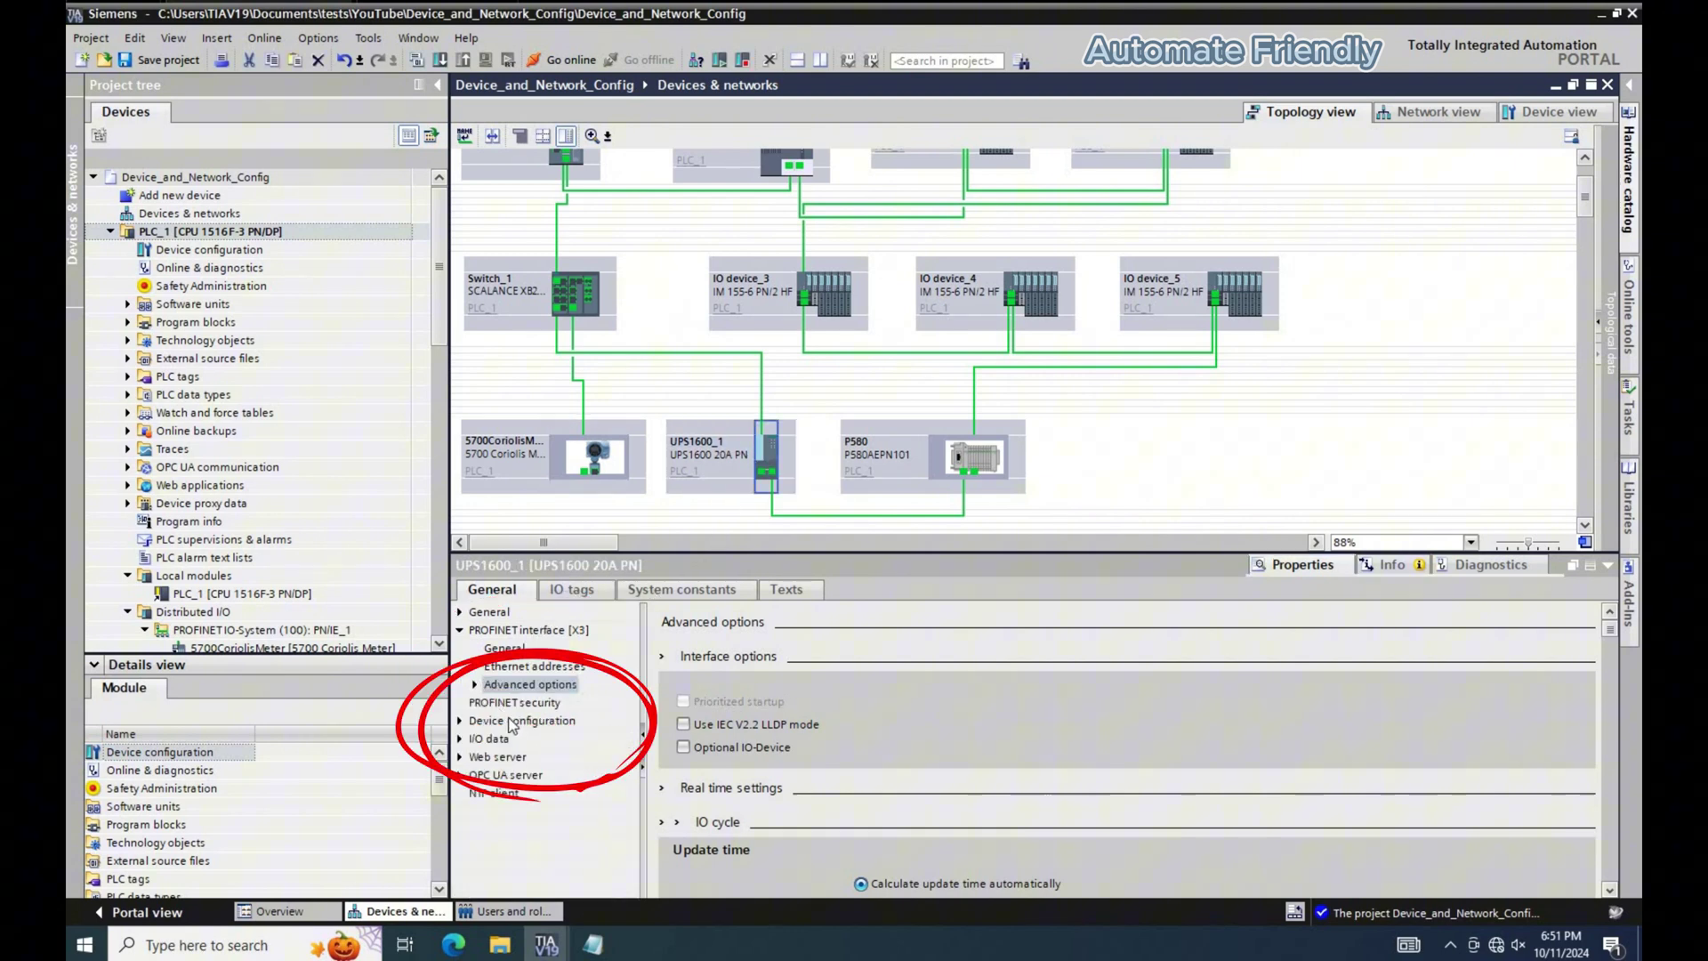
pyautogui.click(476, 685)
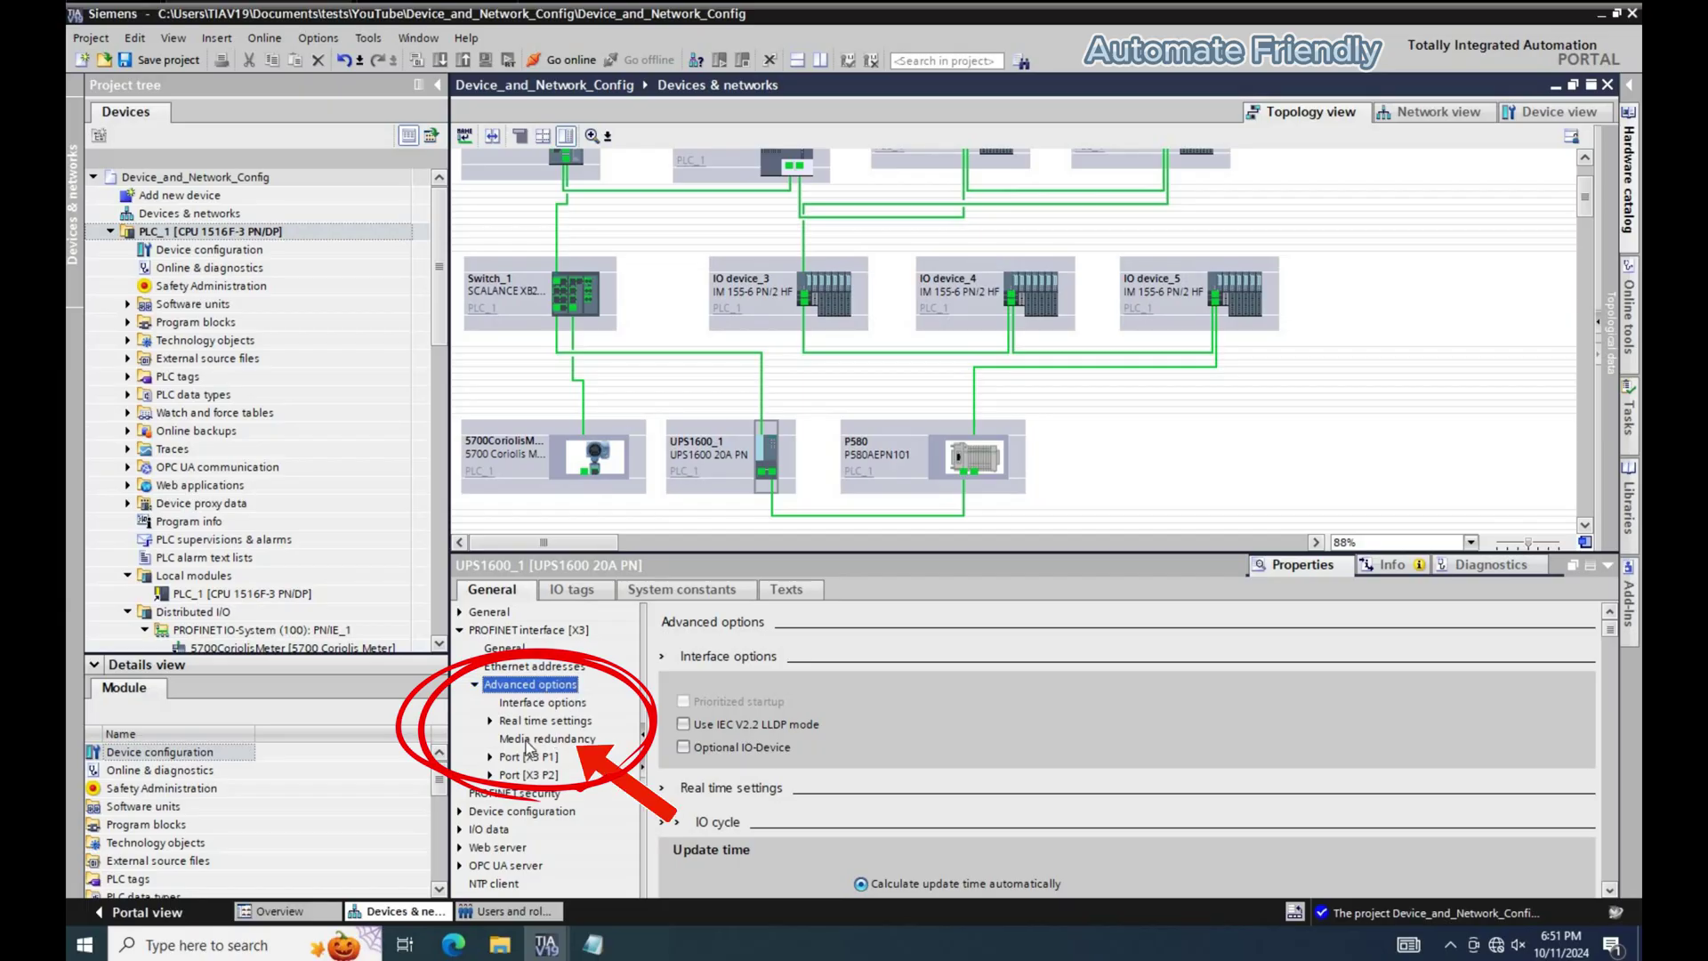
pyautogui.click(548, 740)
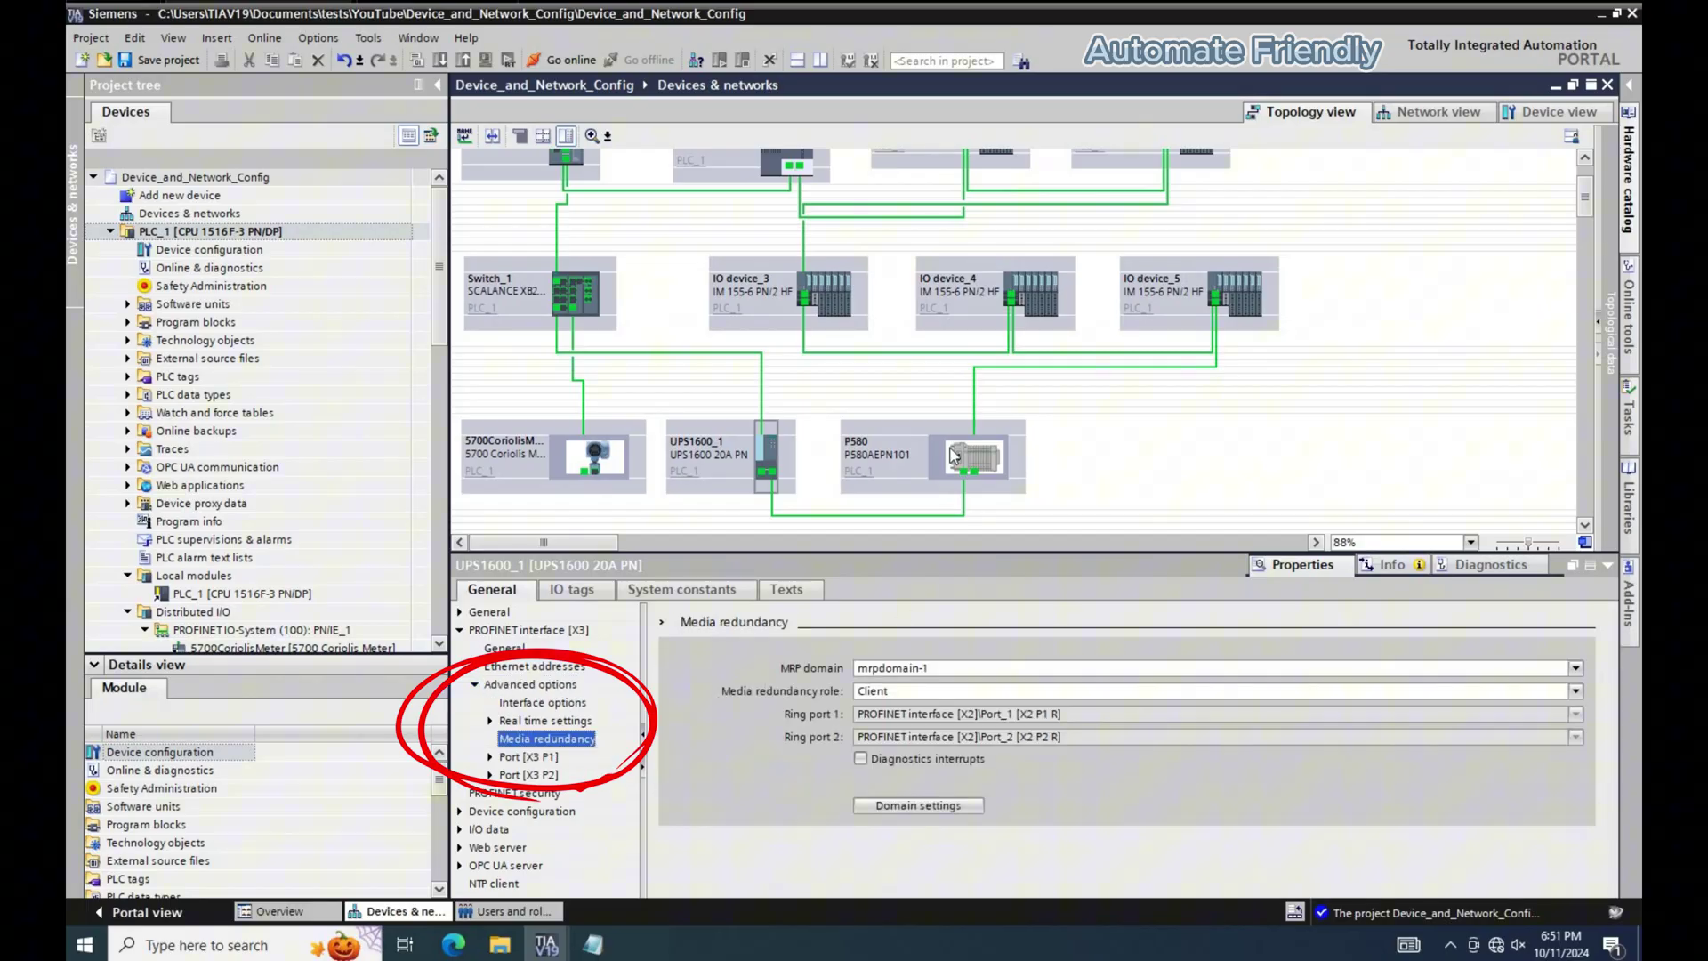
pyautogui.click(952, 463)
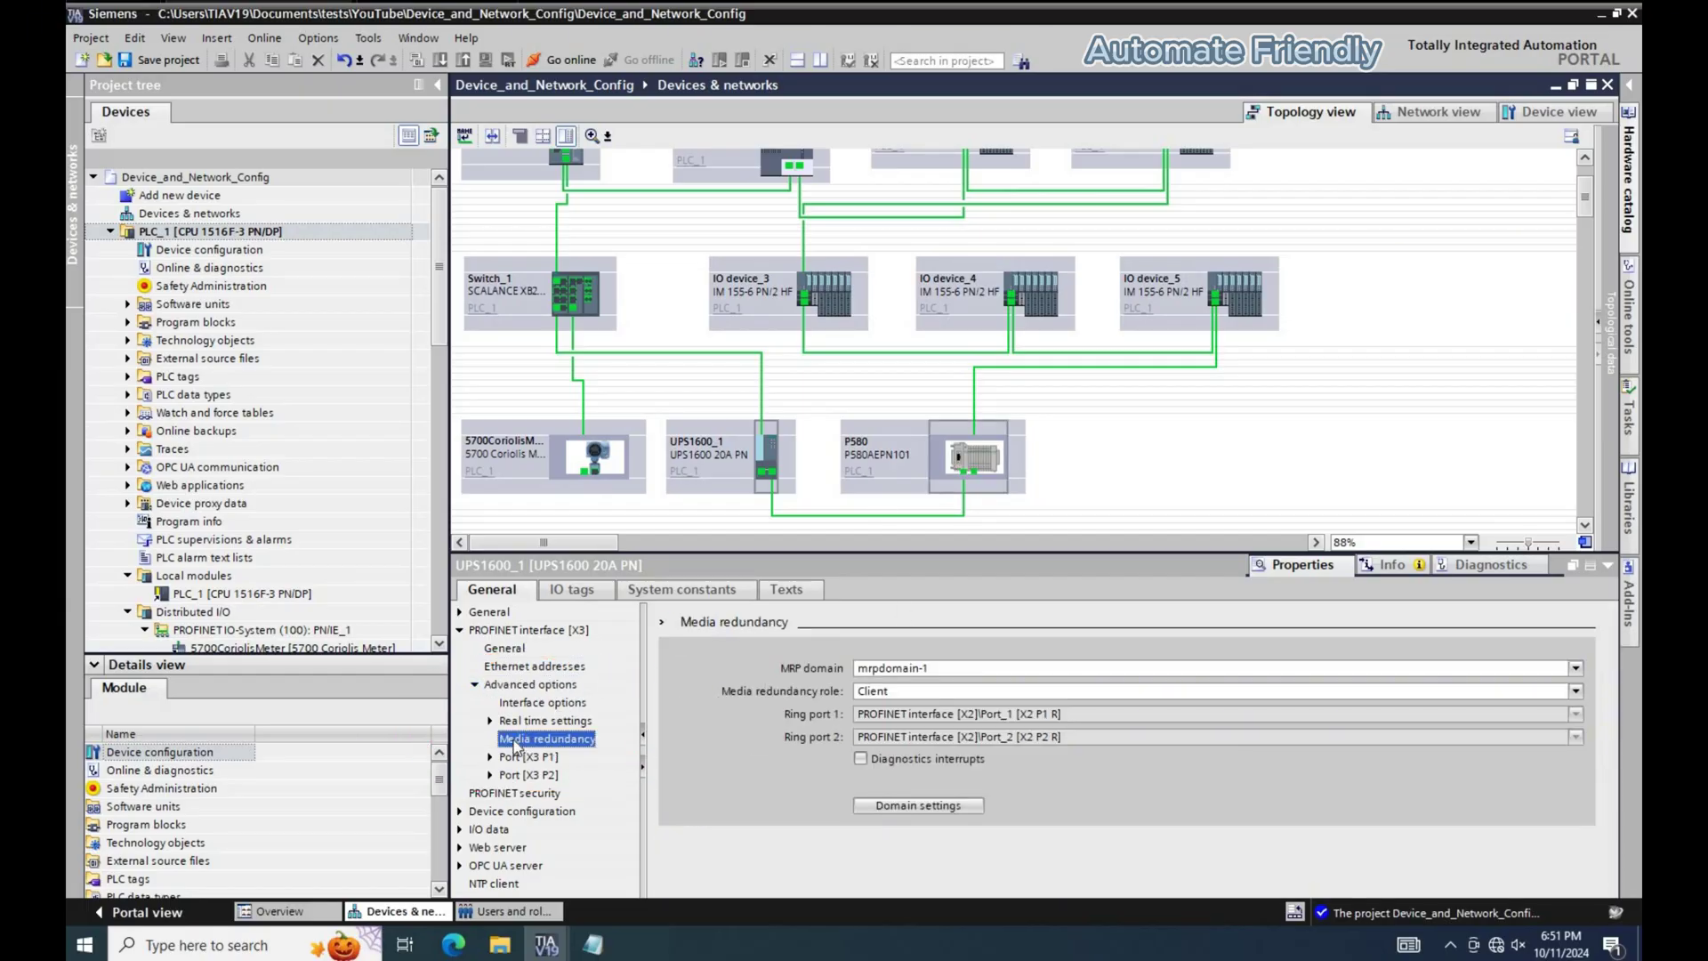
pyautogui.click(498, 685)
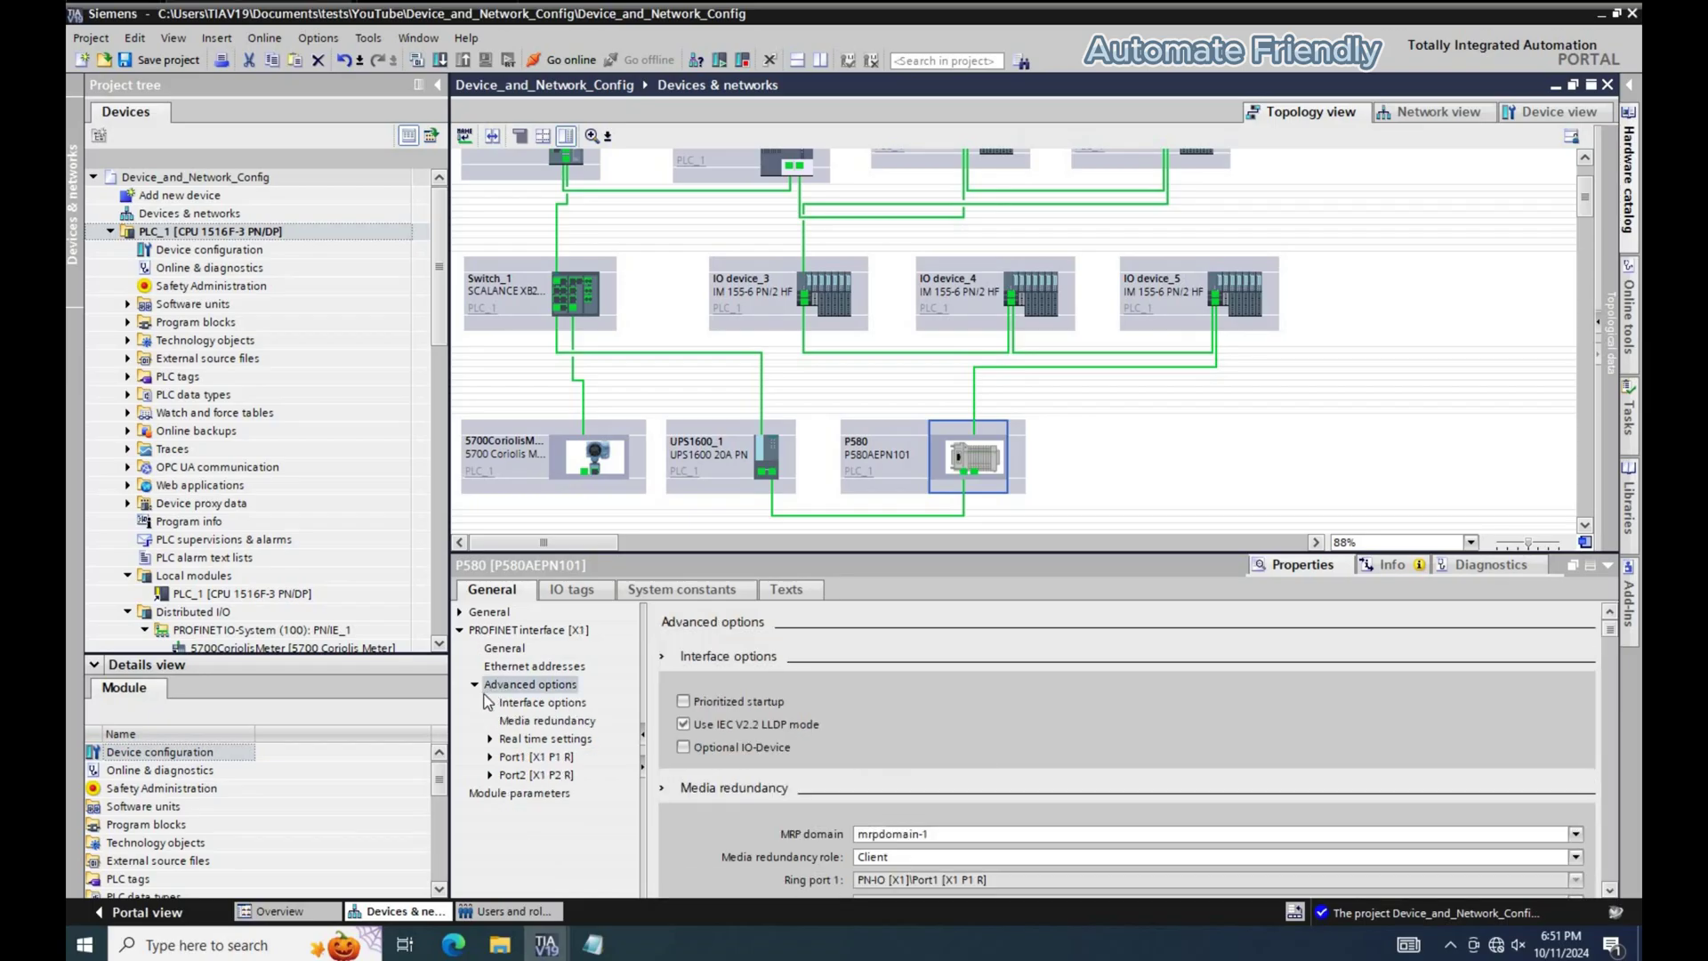
pyautogui.click(546, 720)
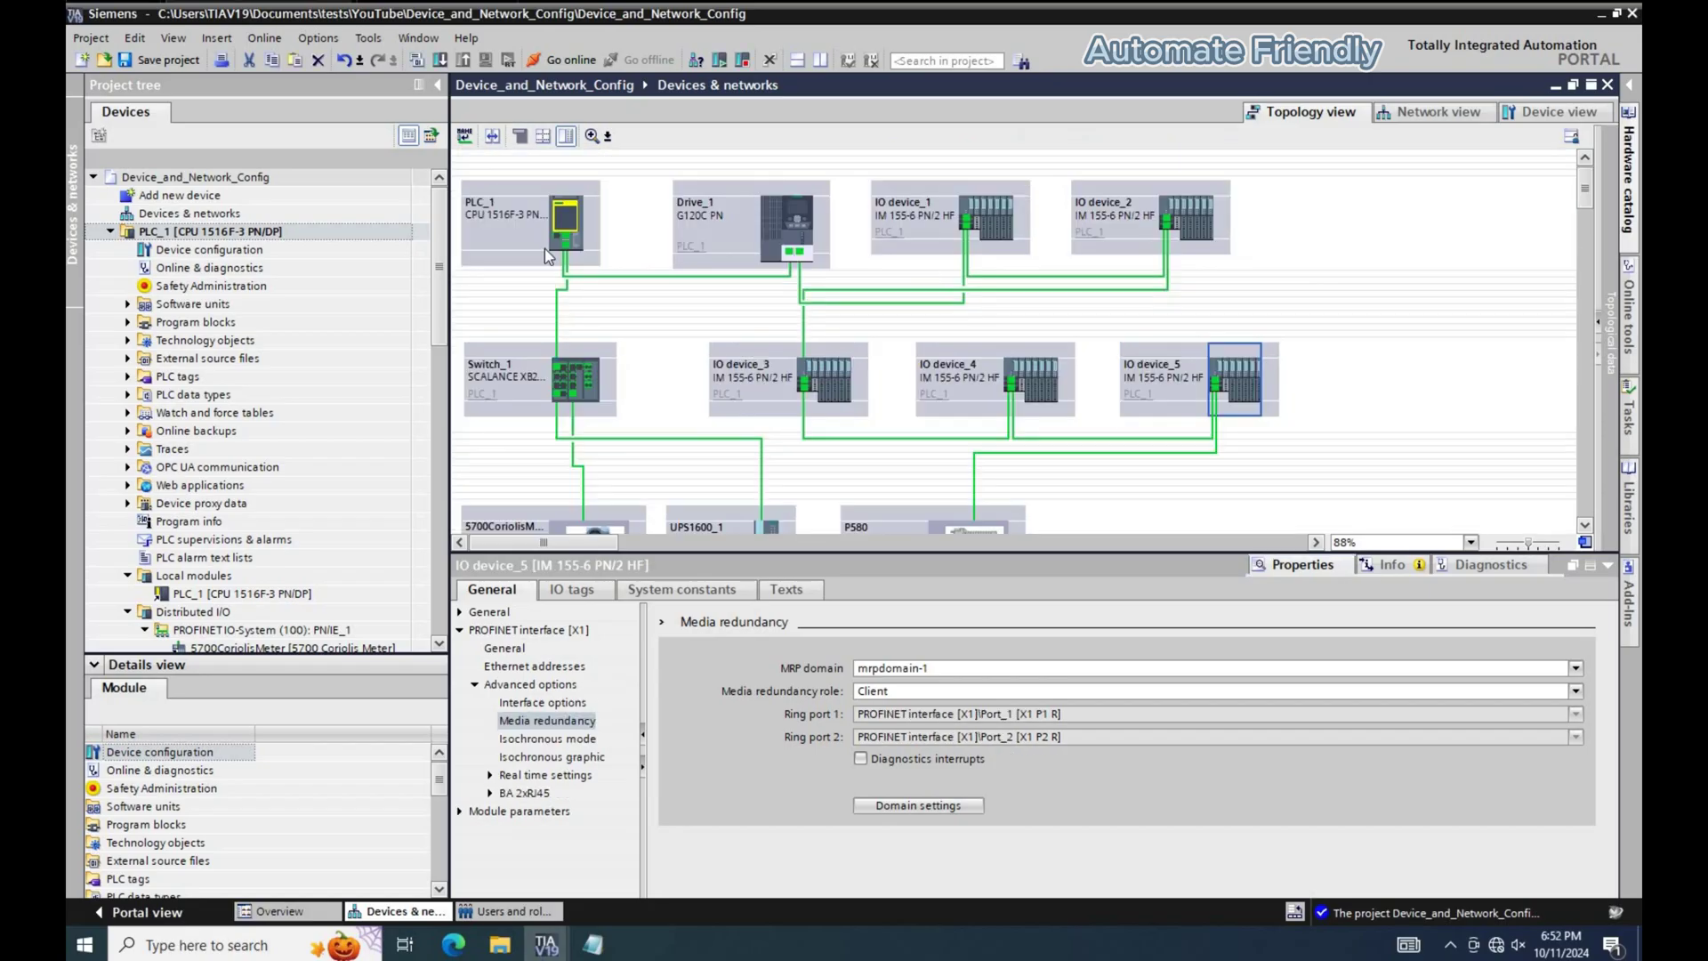
# Recompile PLC_1 and open the ring port error reported for UPS1600_1's Port_1.
pyautogui.click(210, 231)
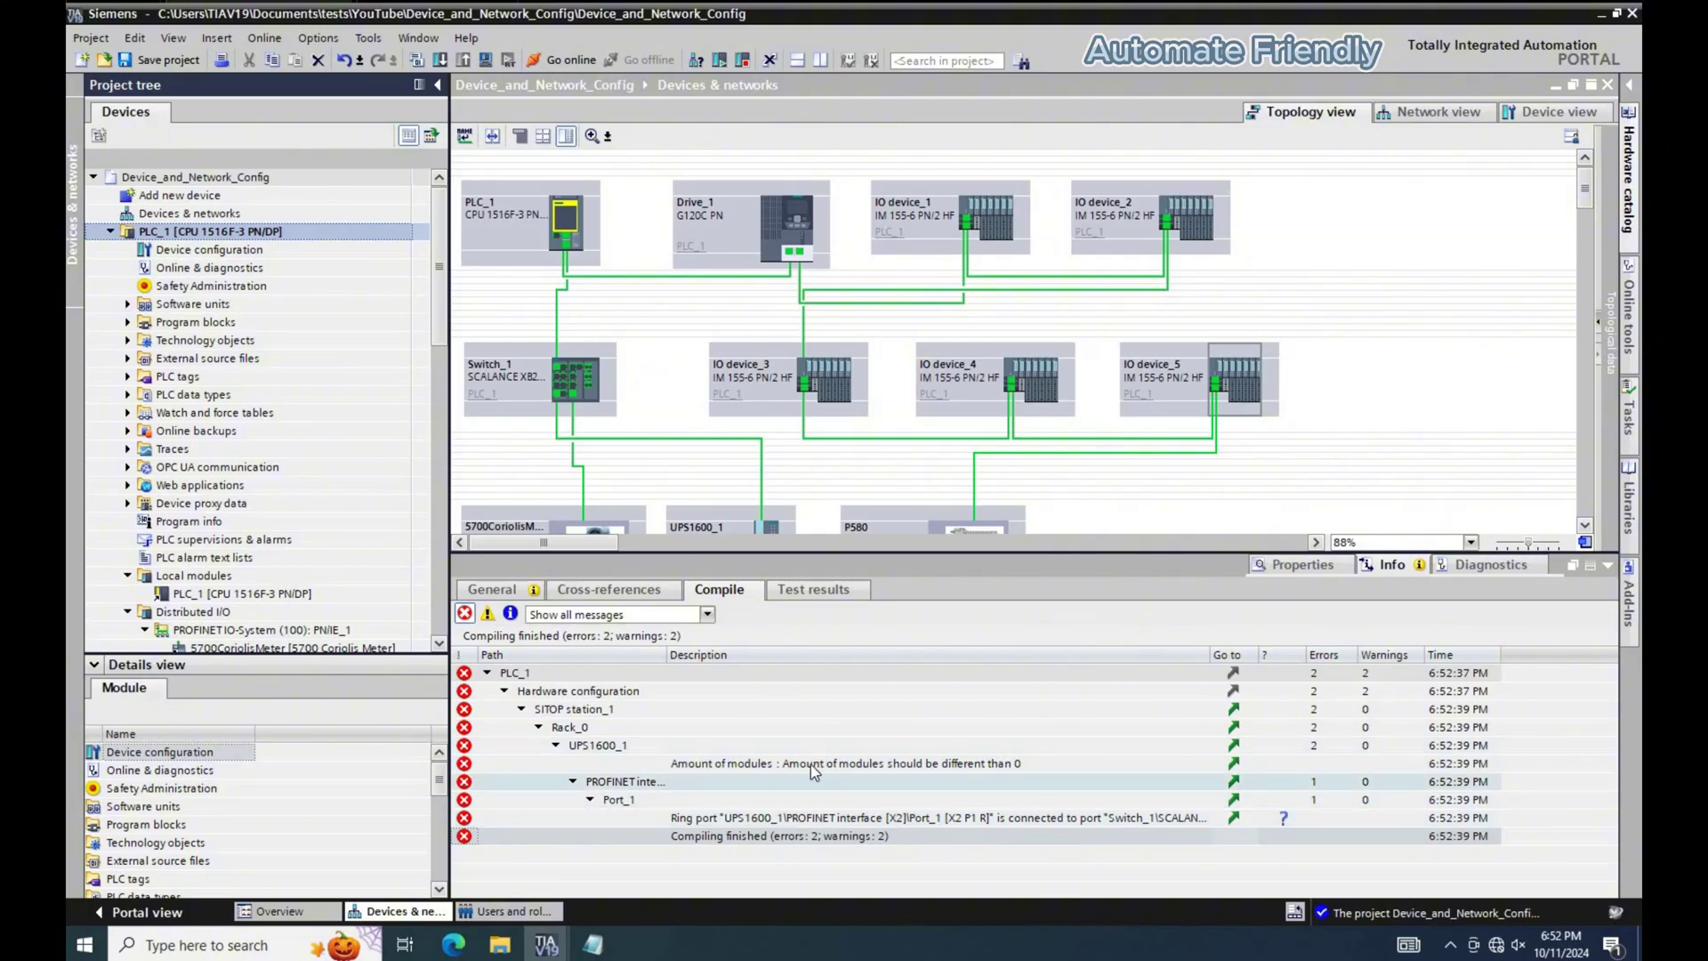
pyautogui.doubleClick(778, 825)
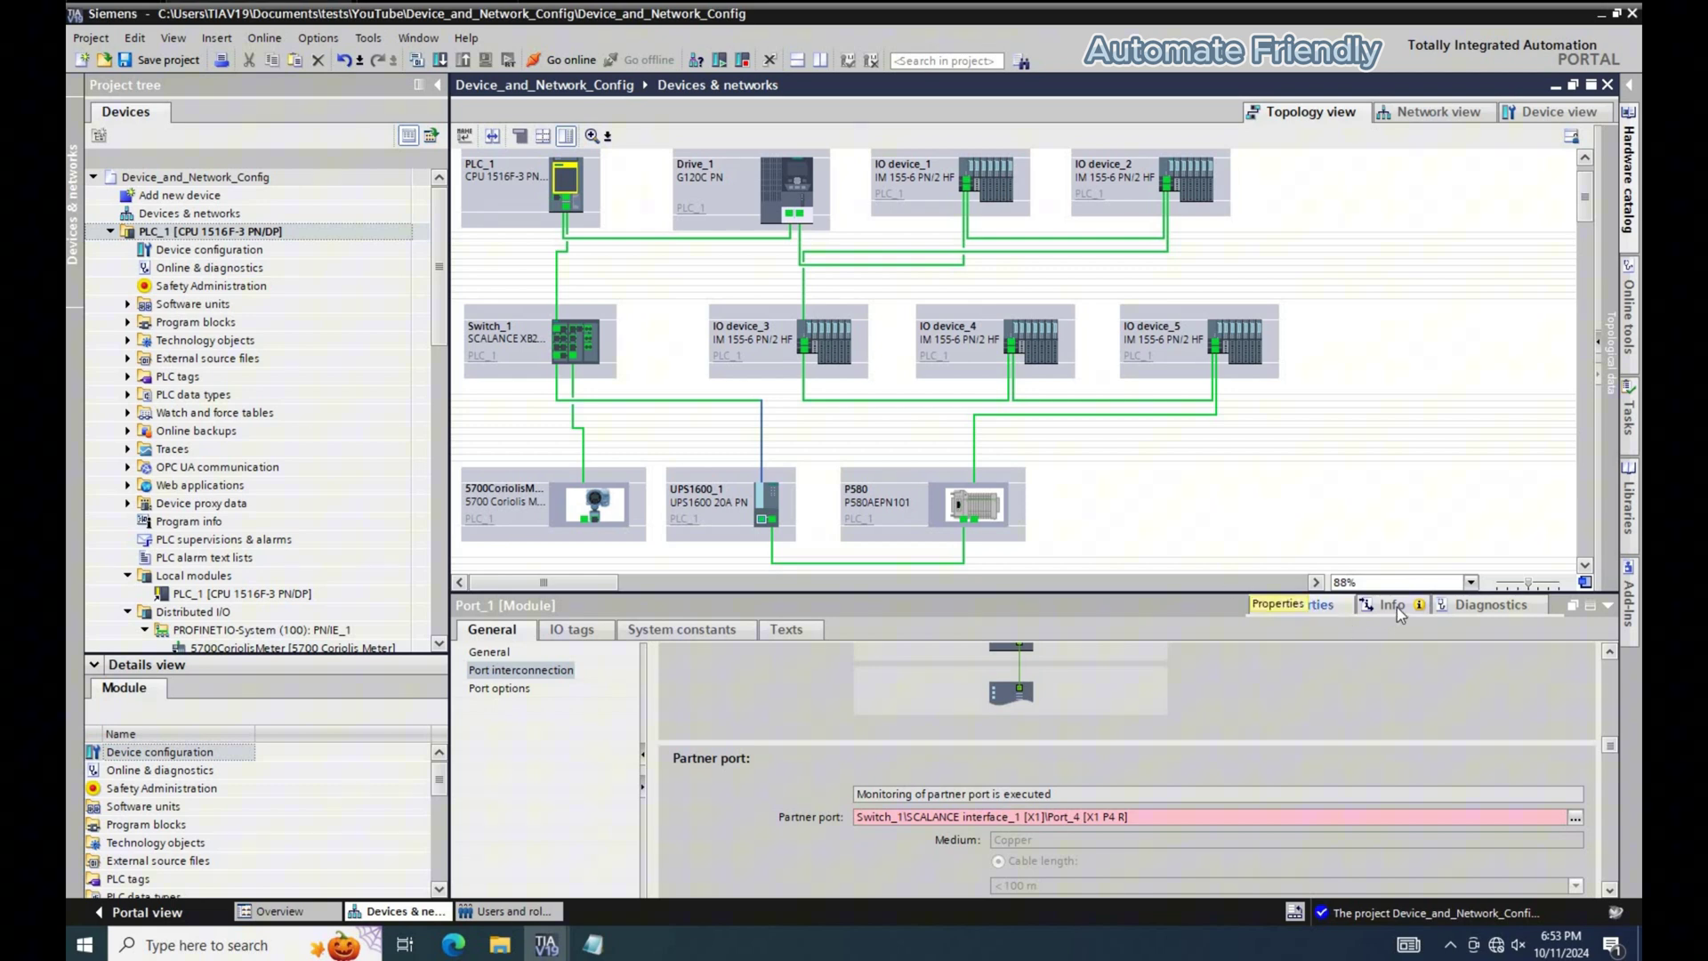
# Set ring port 2 of Switch_1's MRP instance 1 to SCALANCE interface_1 [X1]\Port_4 [X1 P4 R].
pyautogui.click(591, 360)
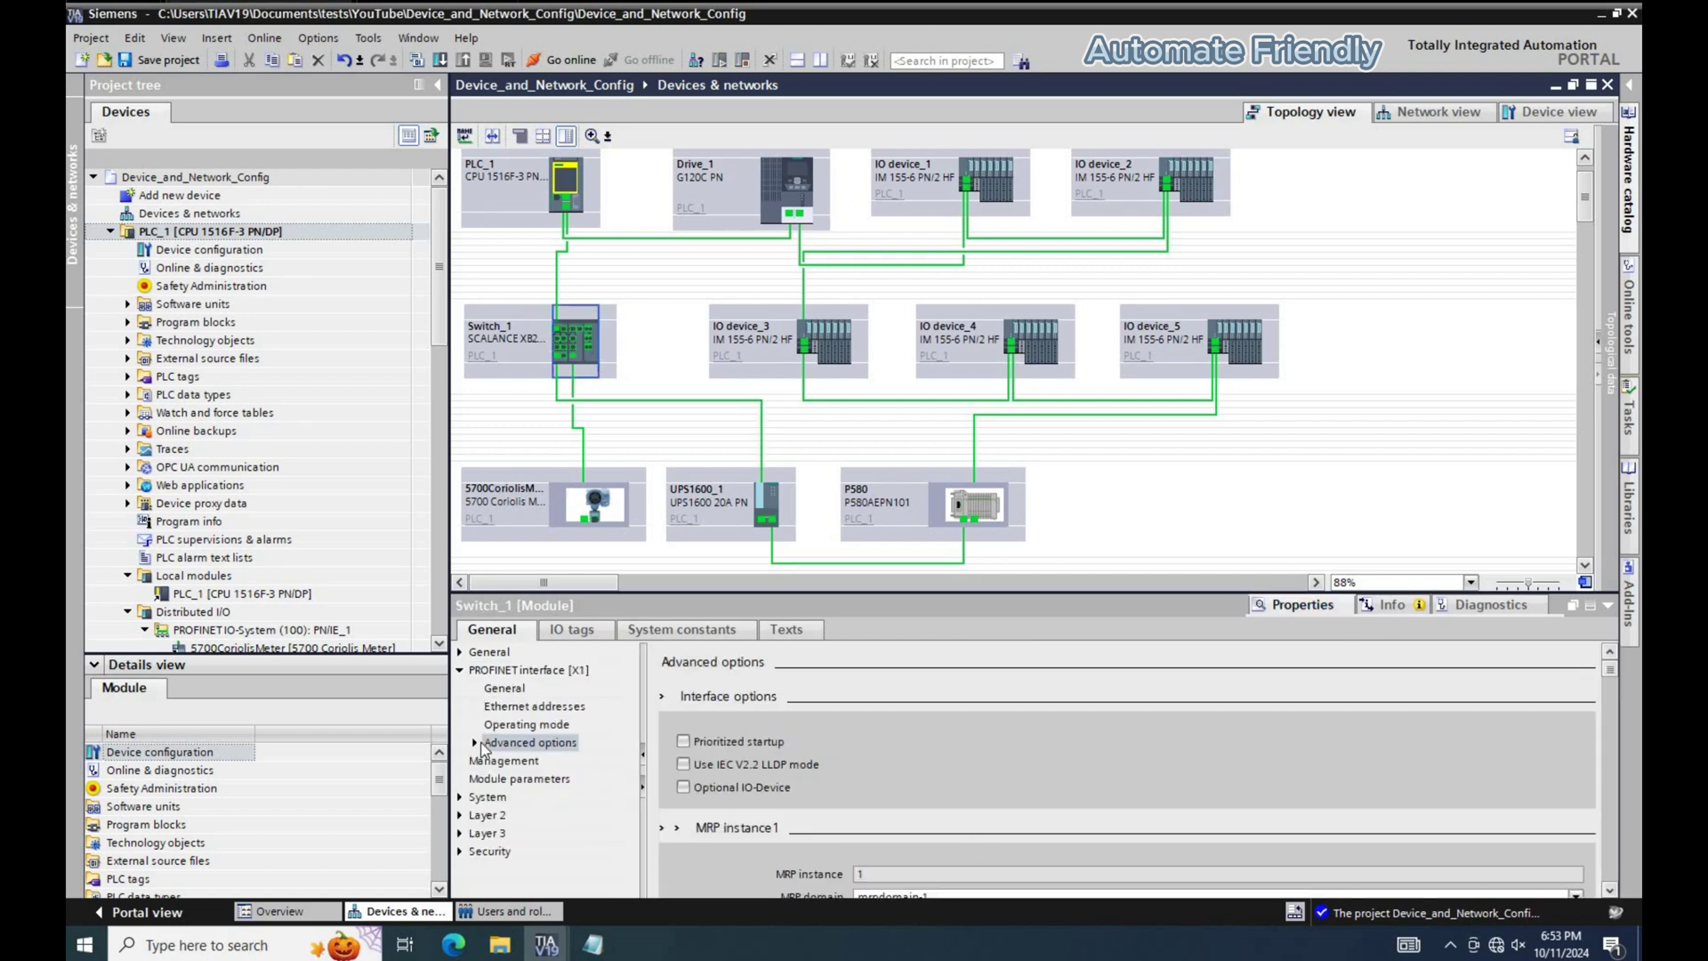
pyautogui.click(483, 744)
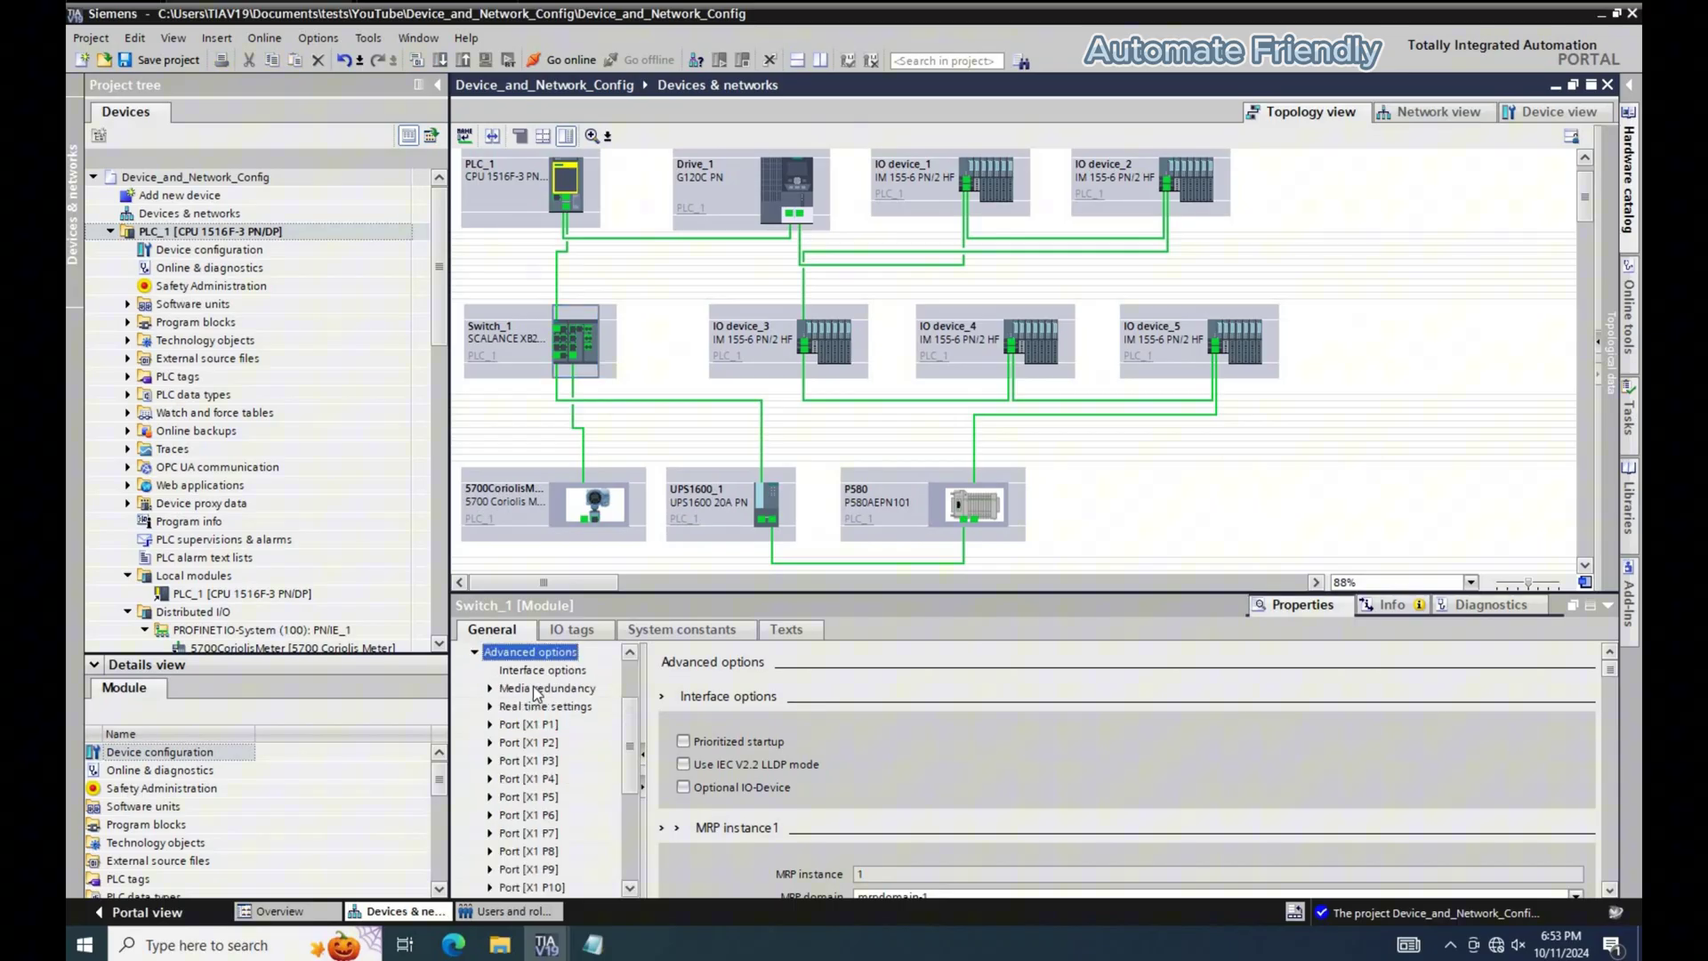
pyautogui.click(497, 695)
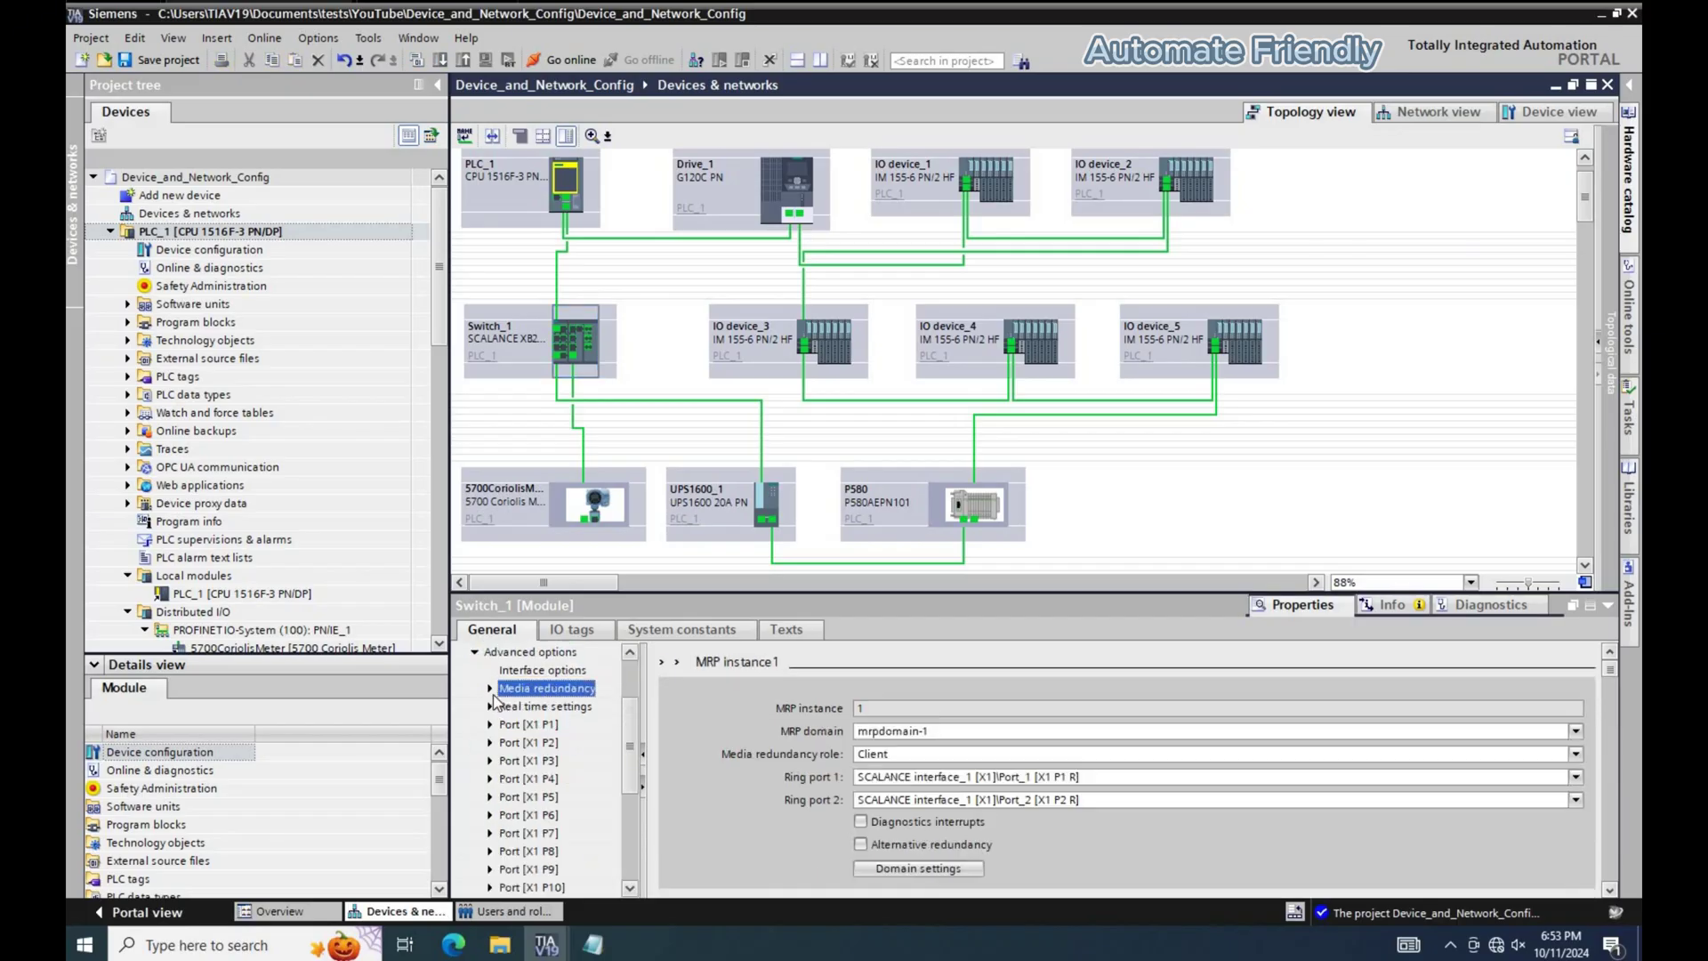
pyautogui.click(490, 689)
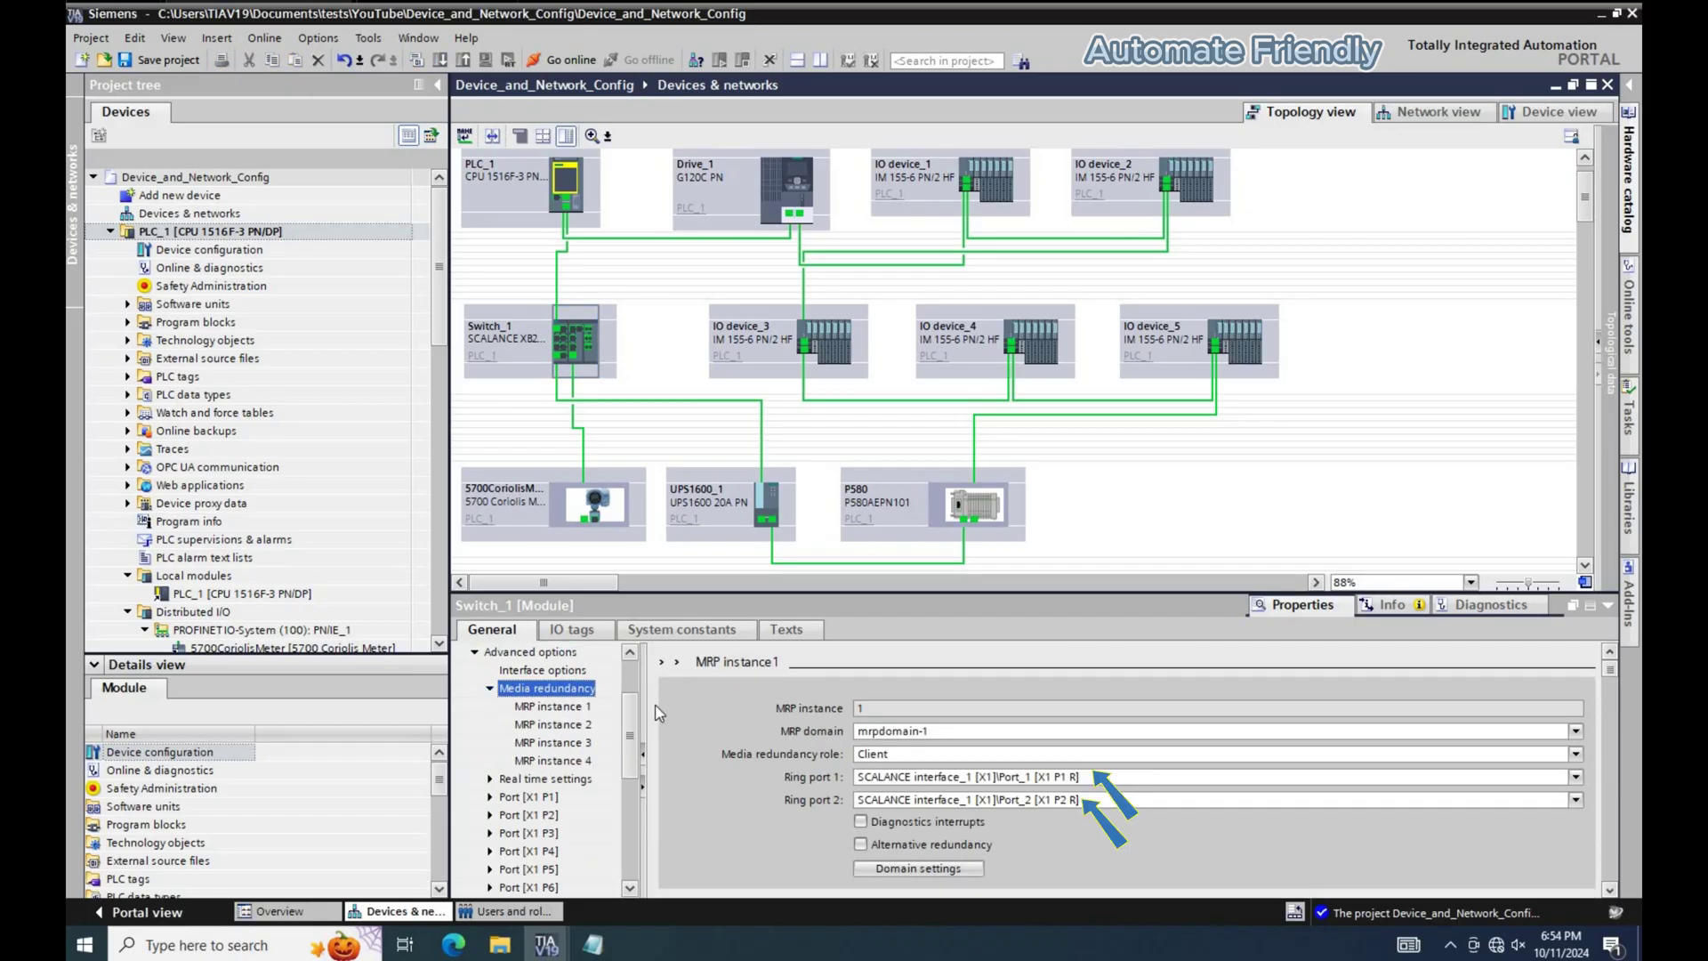
pyautogui.click(967, 776)
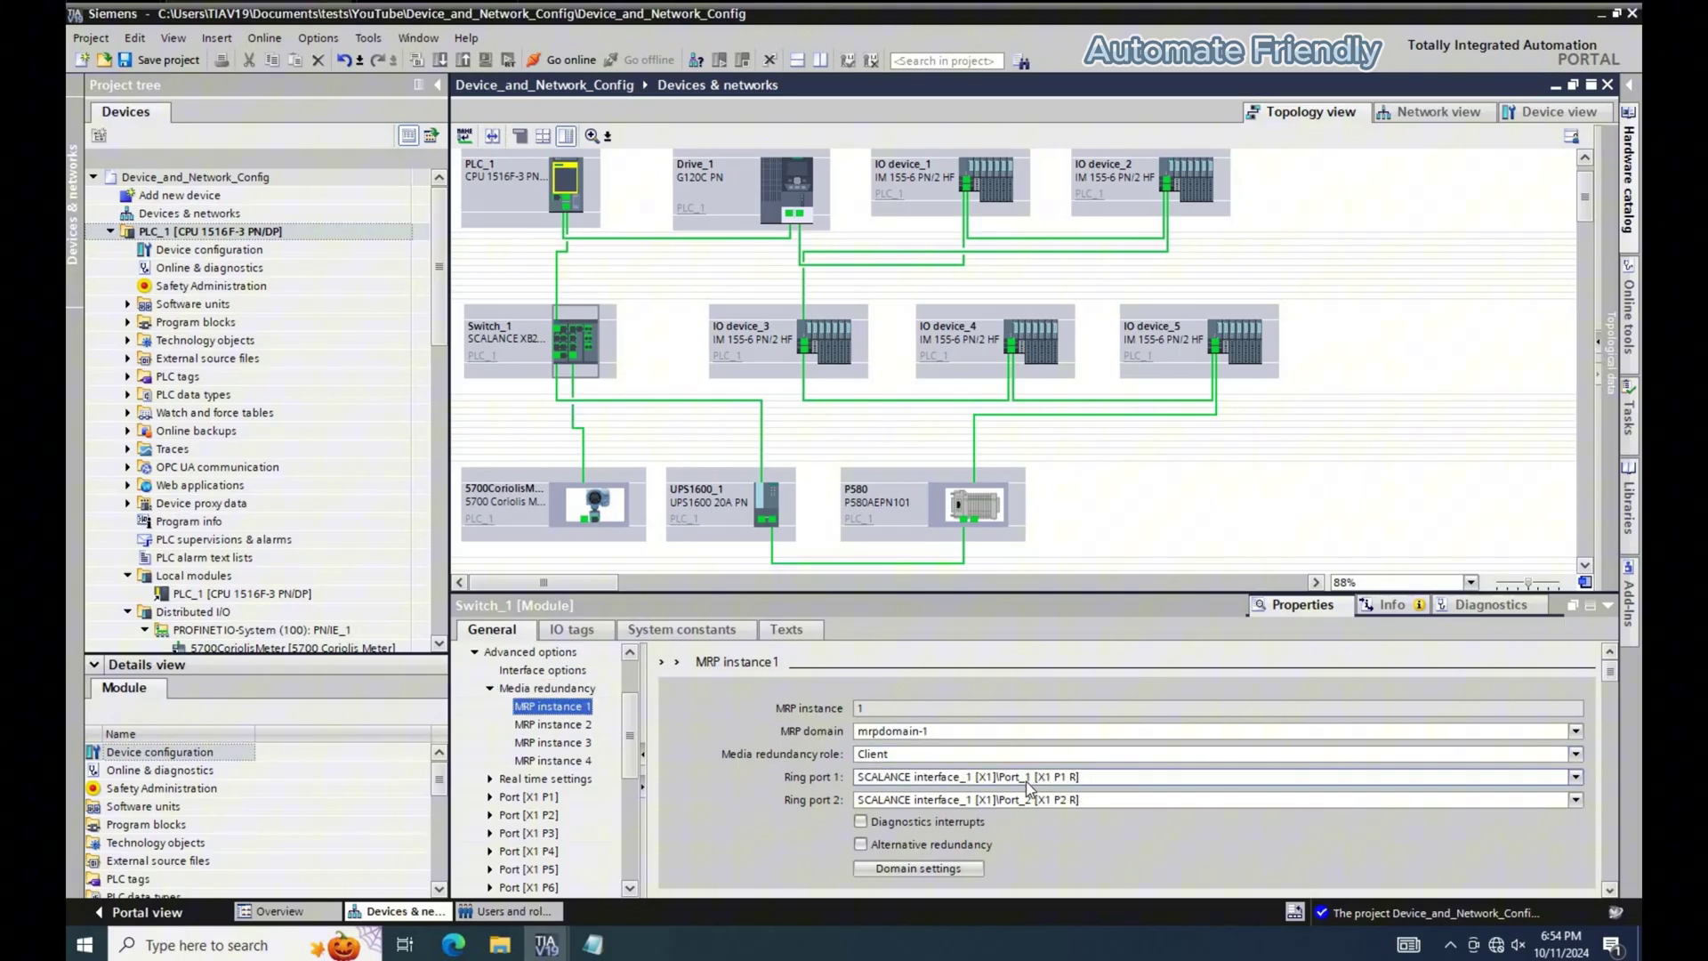
pyautogui.click(1009, 804)
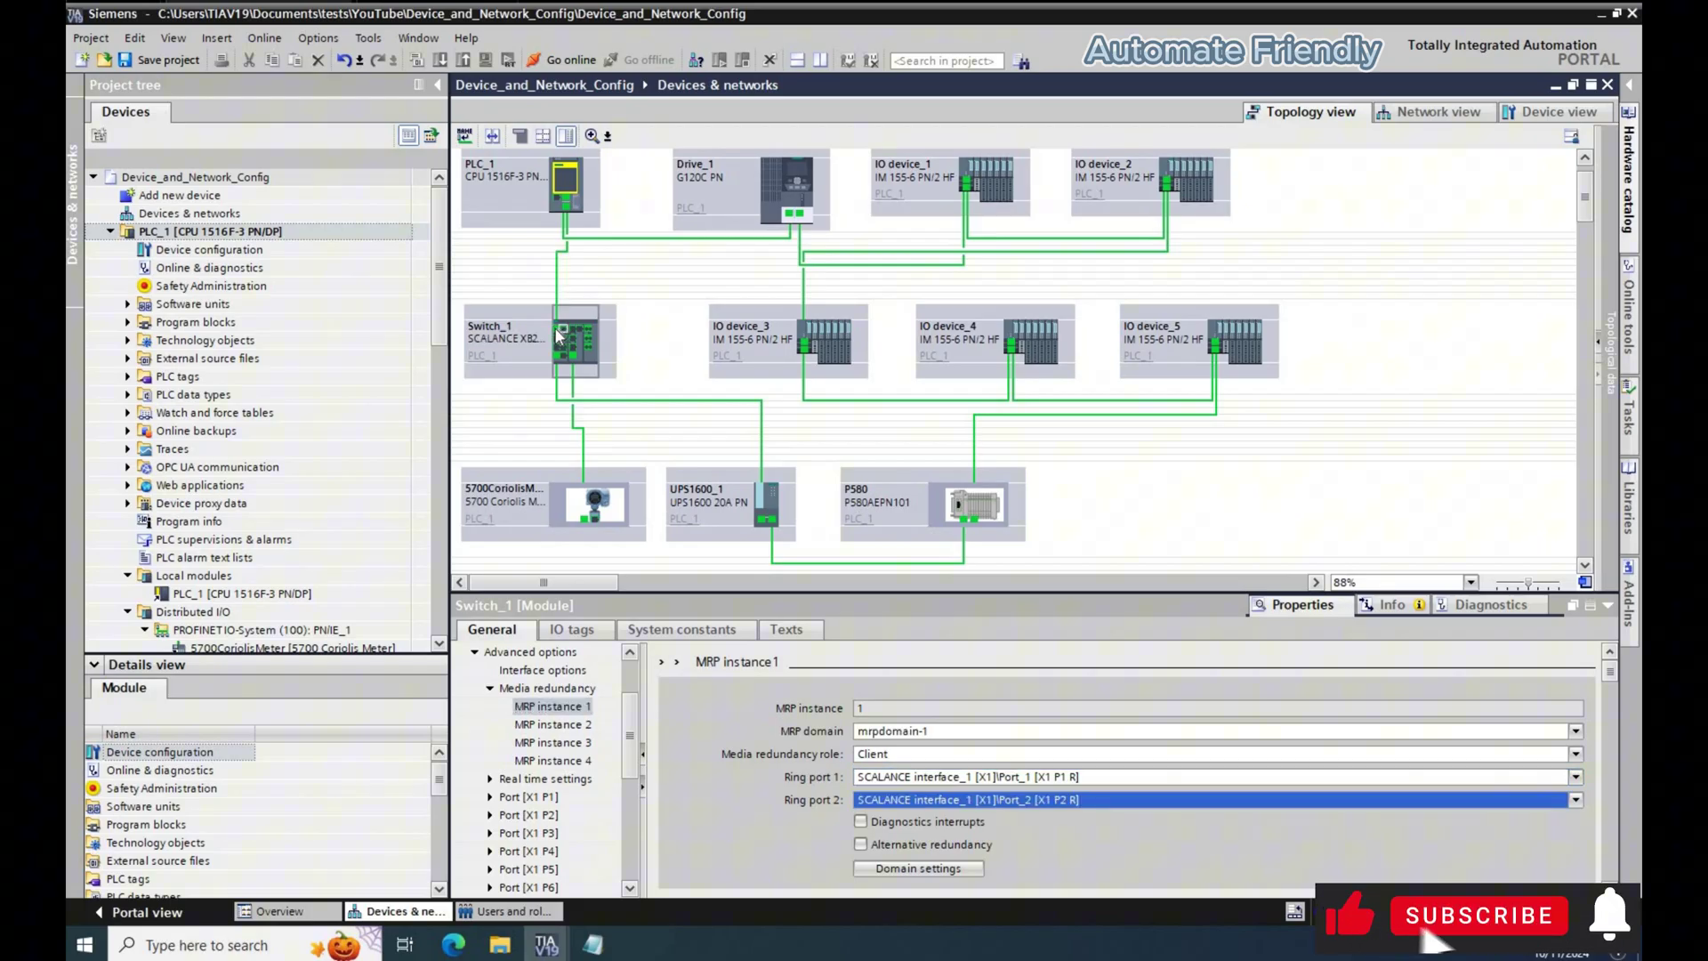
pyautogui.click(563, 336)
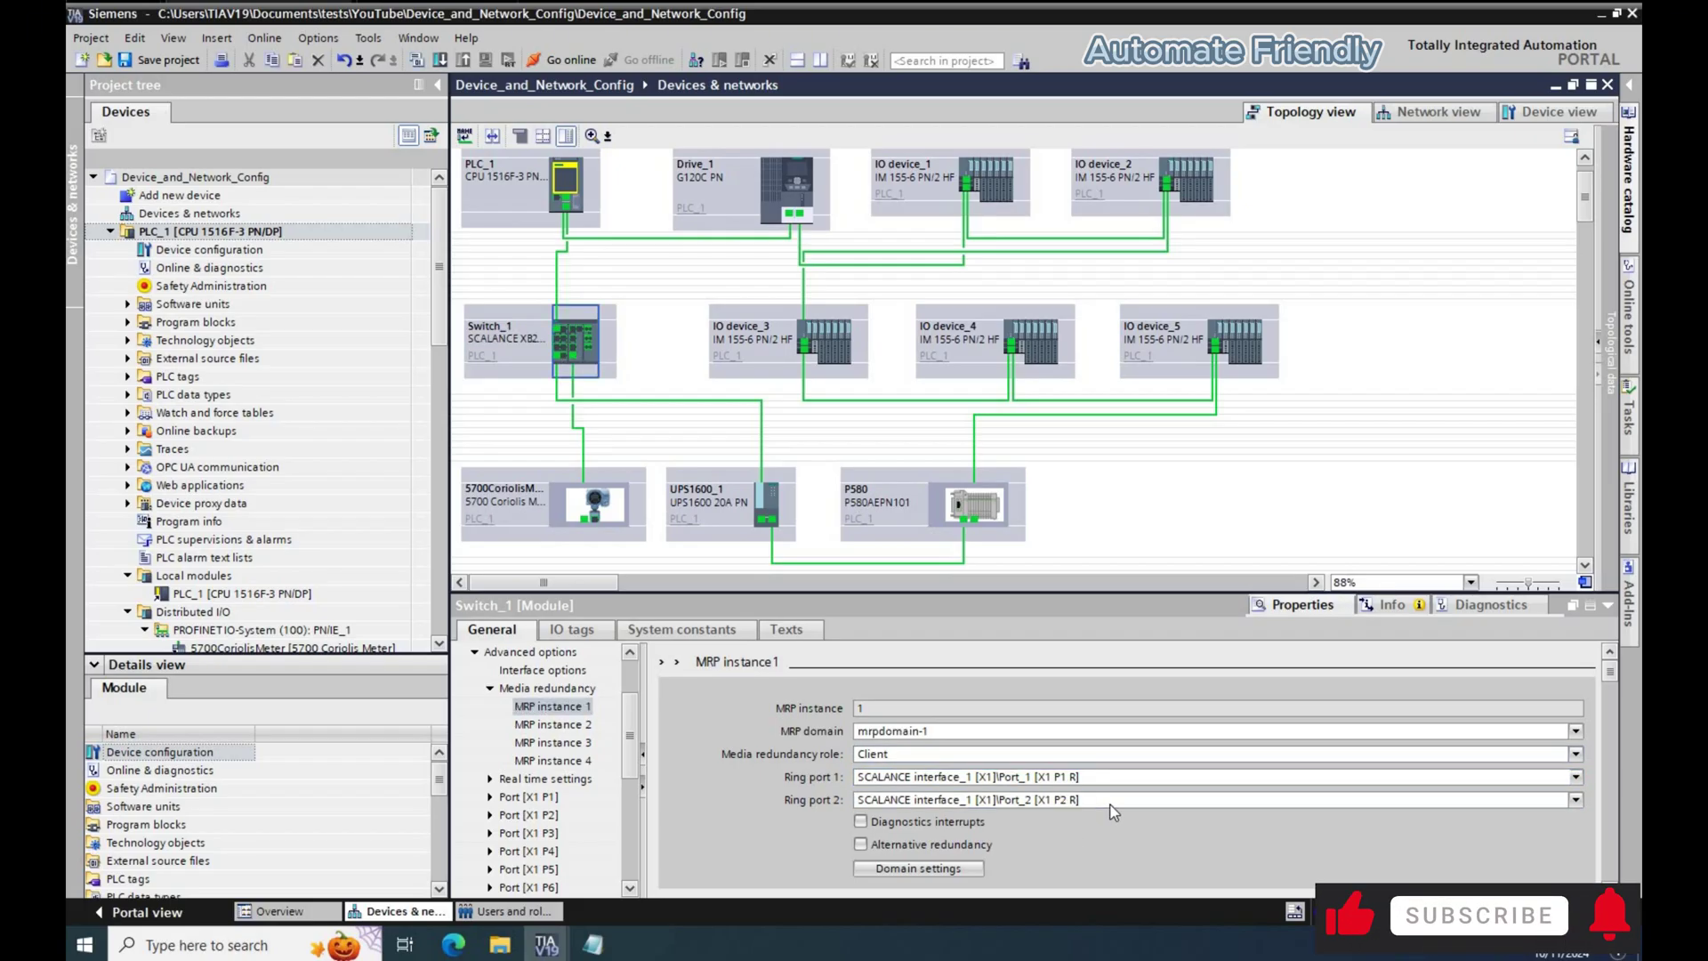
pyautogui.click(1078, 799)
pyautogui.click(1068, 675)
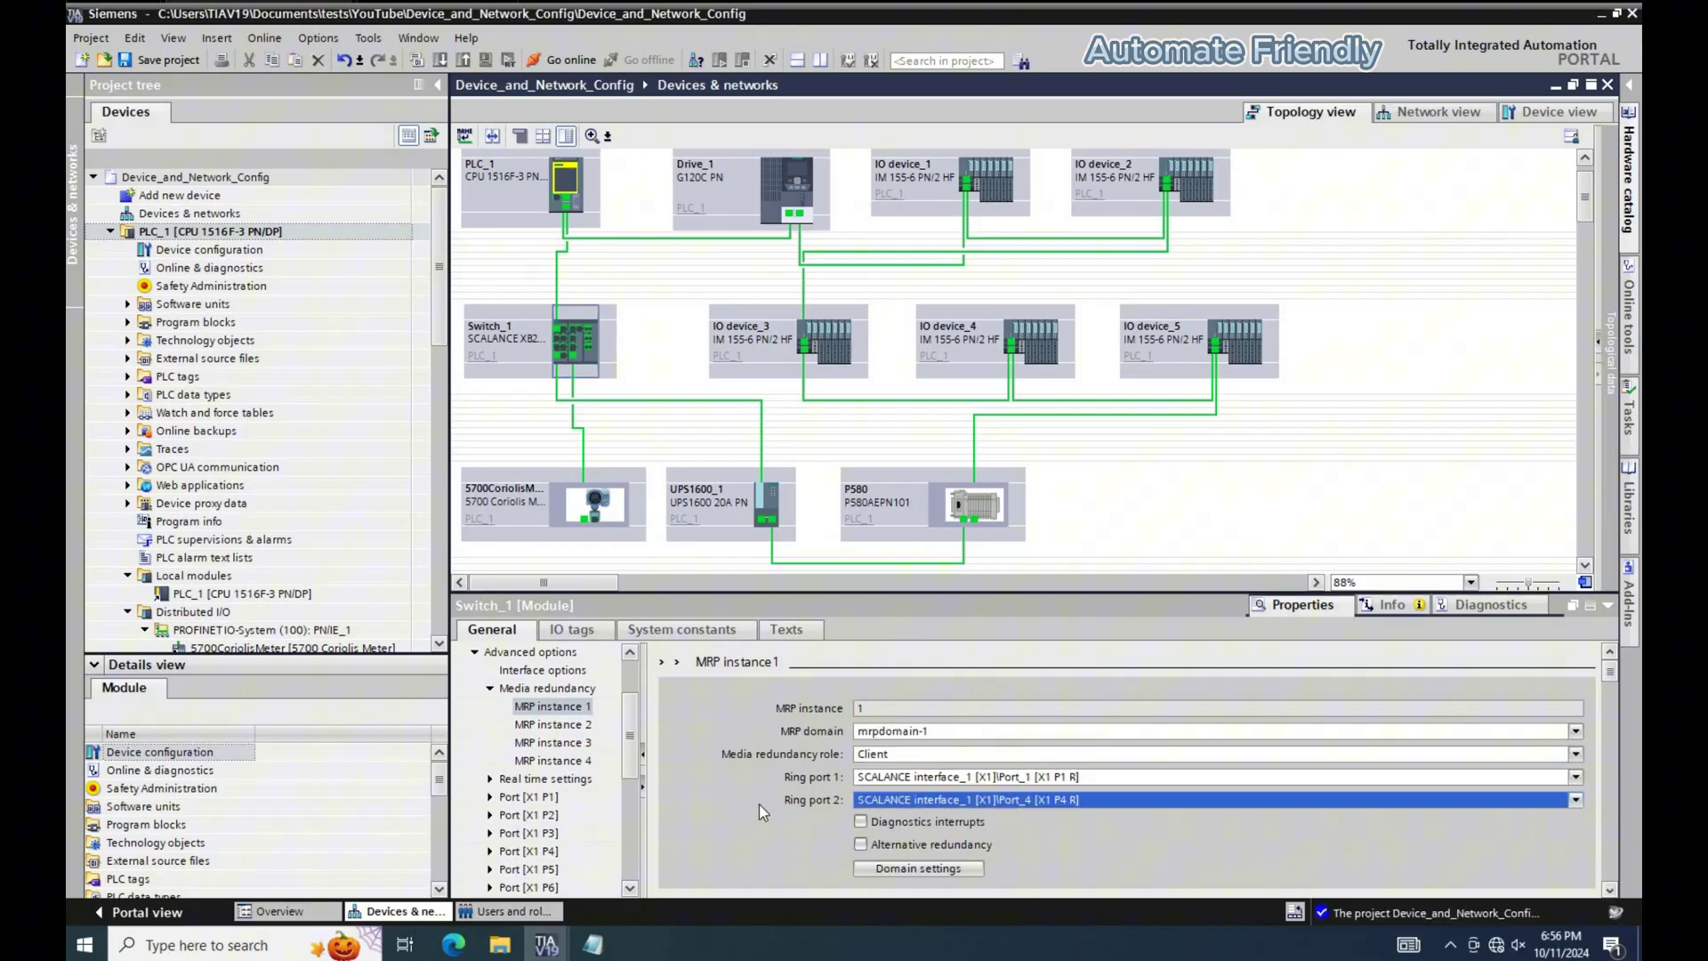
# Recompile PLC_1 and open the amount-of-modules error reported for UPS1600_1 to inspect the device's general properties.
pyautogui.click(303, 228)
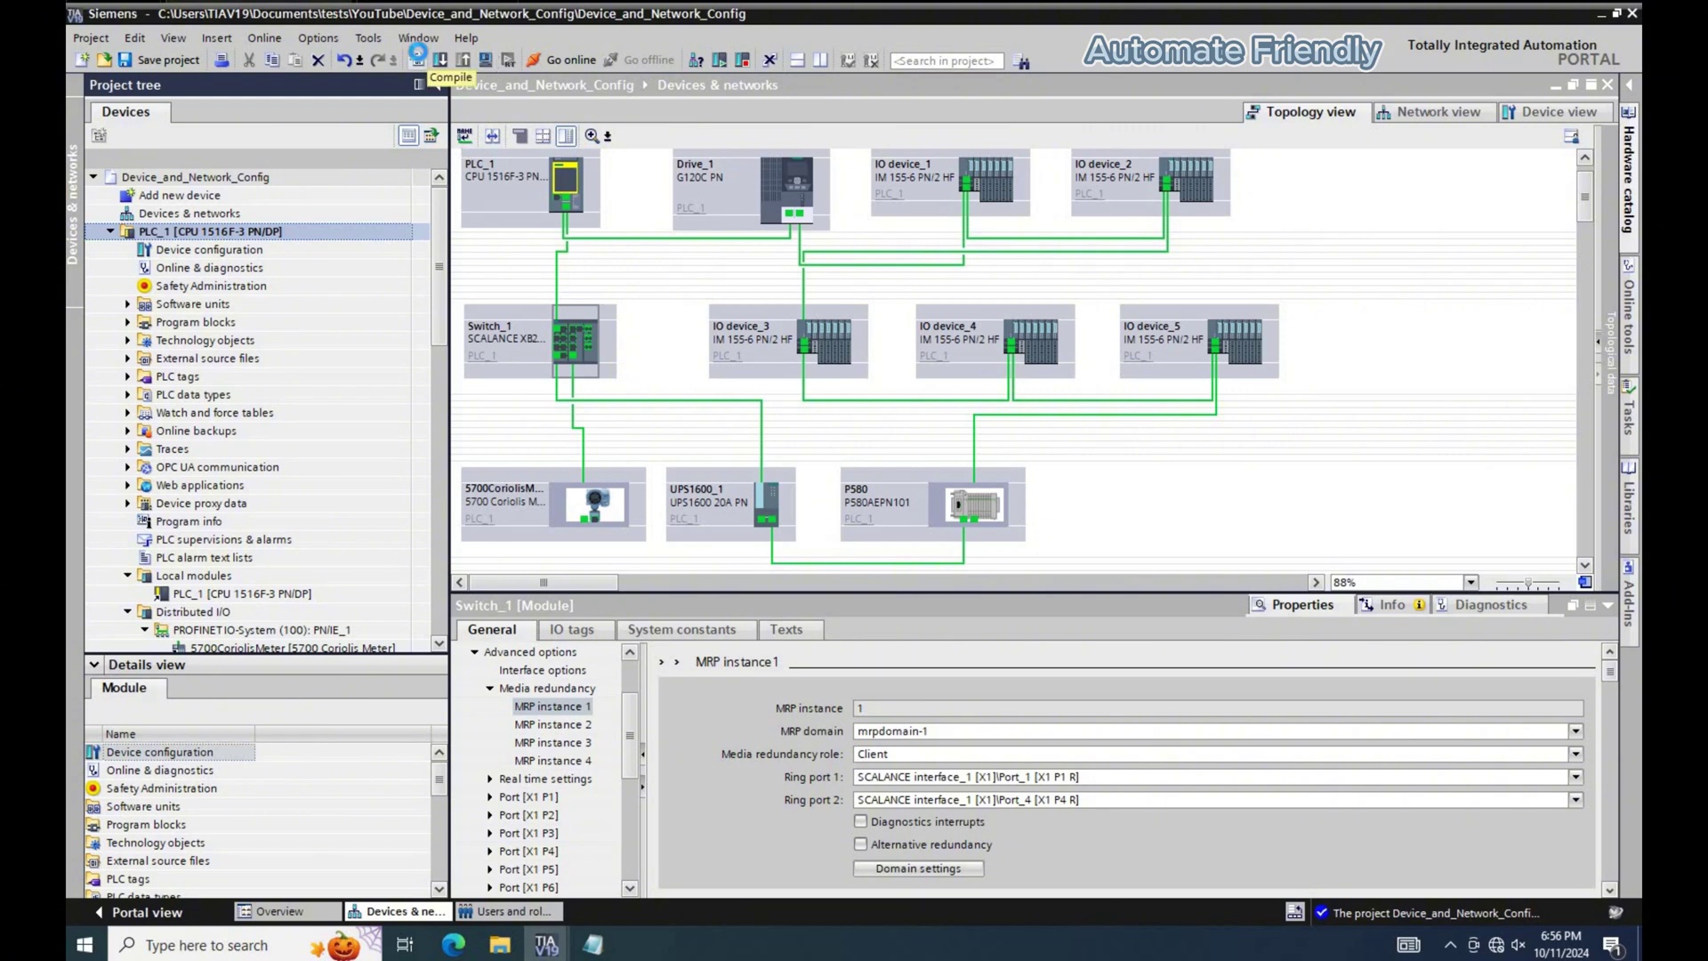
pyautogui.click(418, 60)
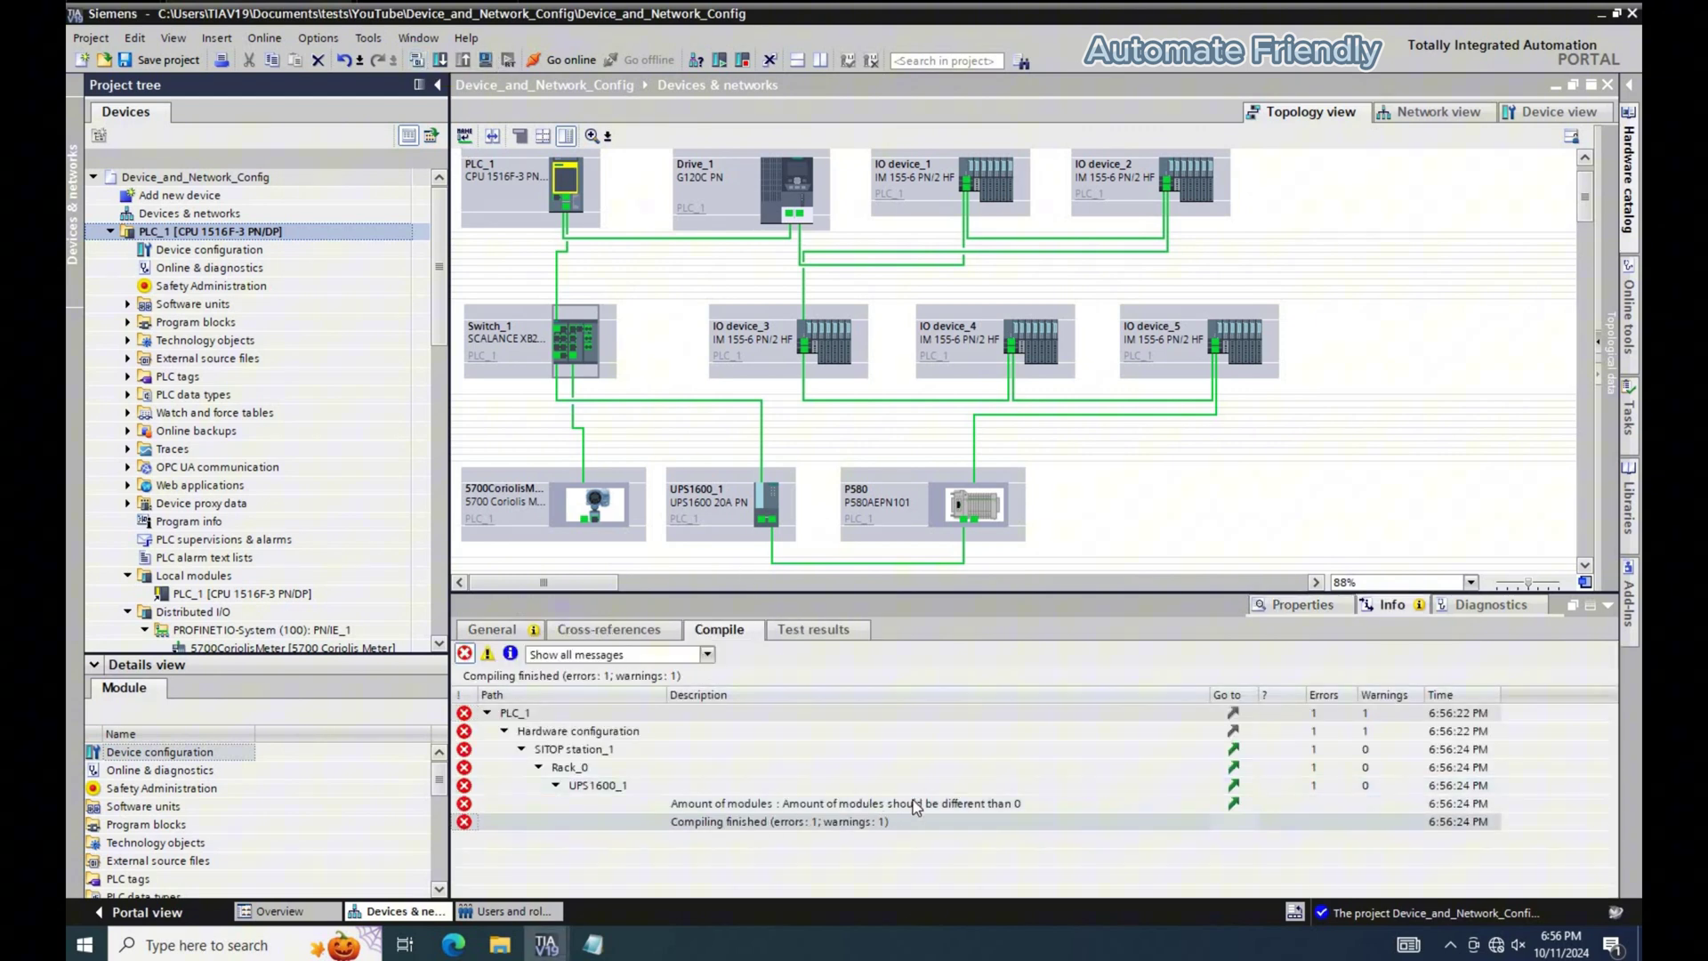
pyautogui.click(913, 806)
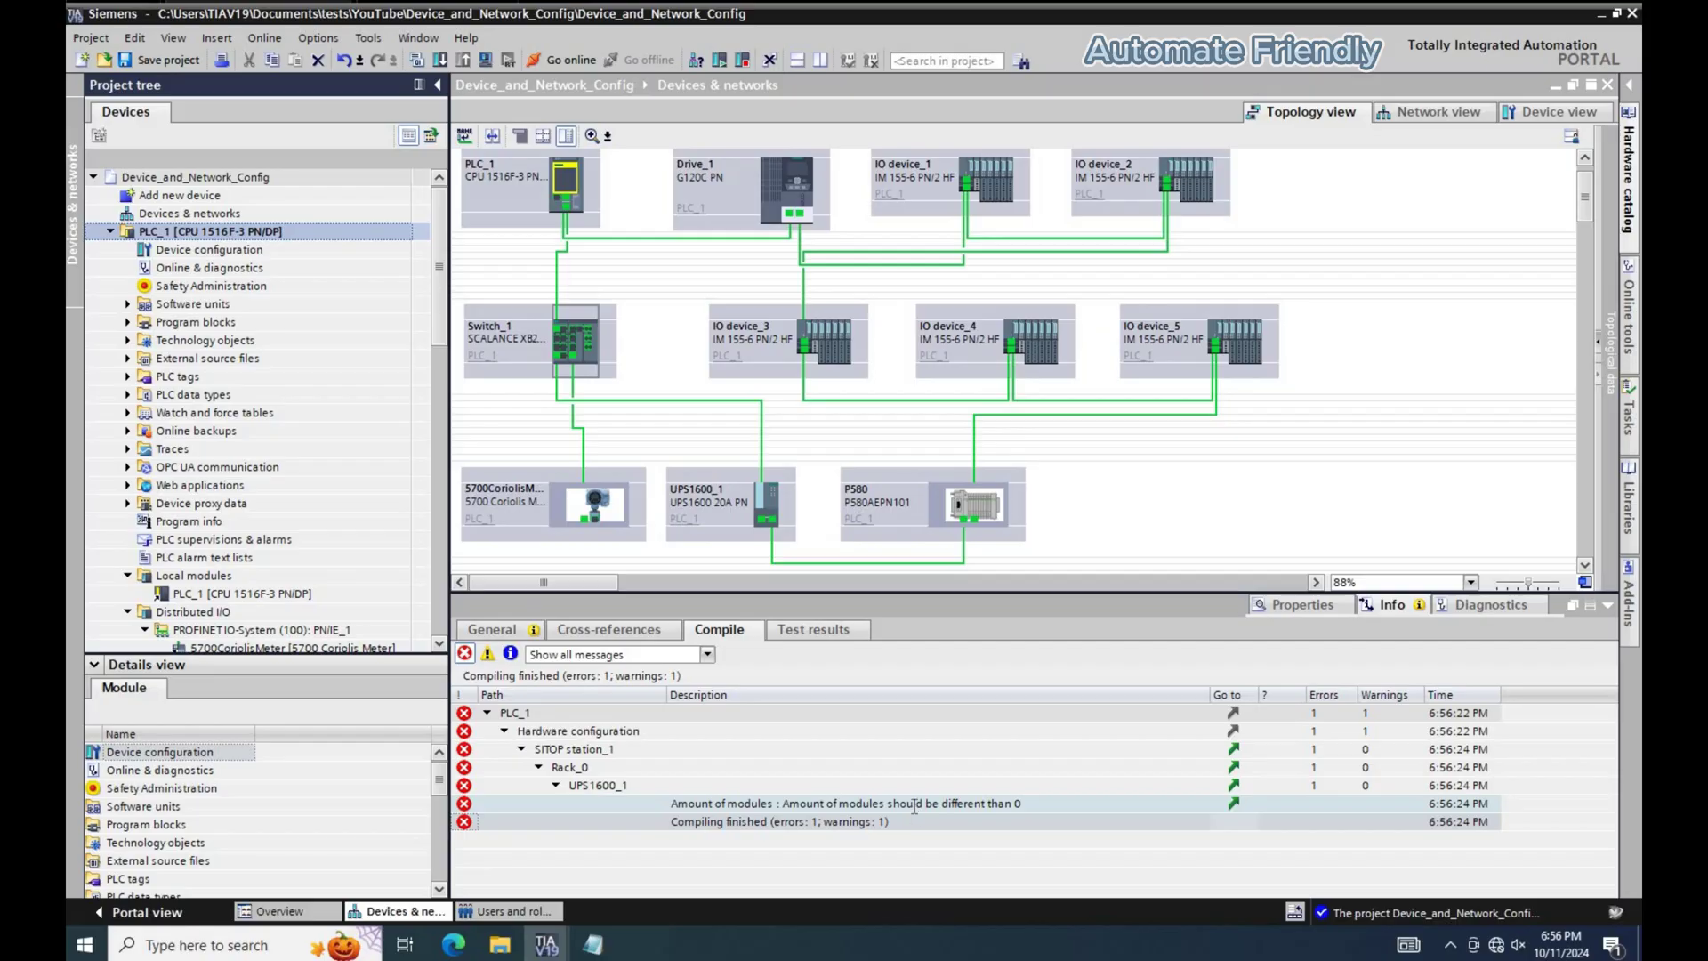
pyautogui.doubleClick(913, 806)
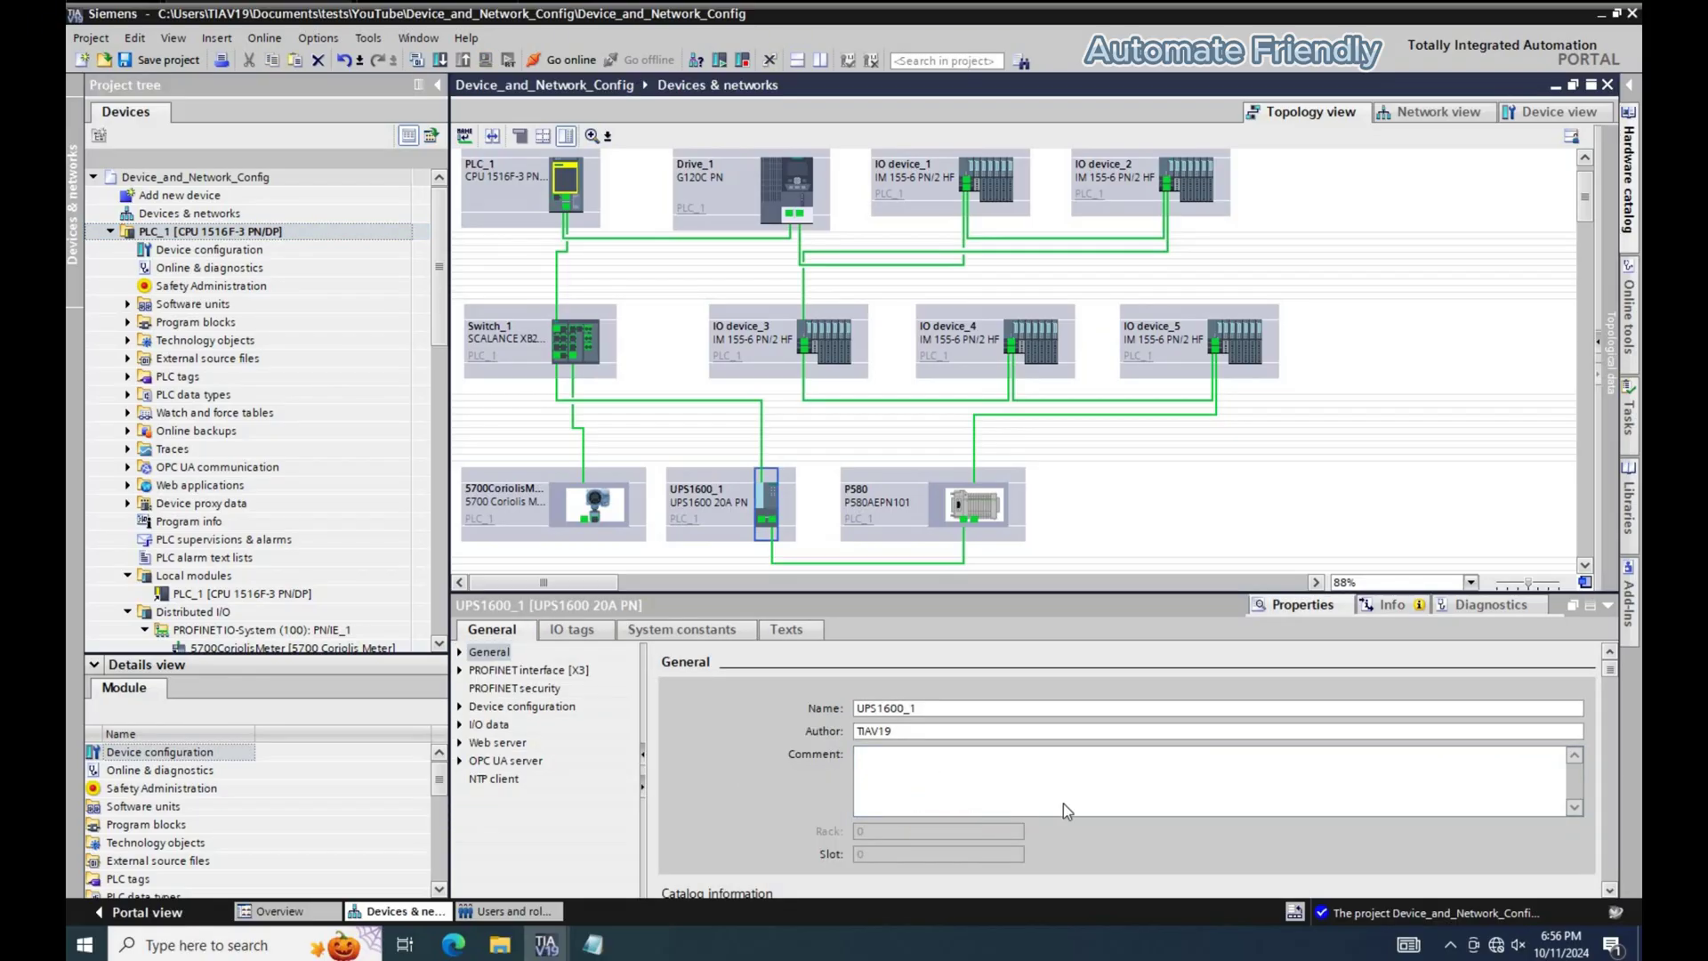
pyautogui.scroll(-3, 1305, 664)
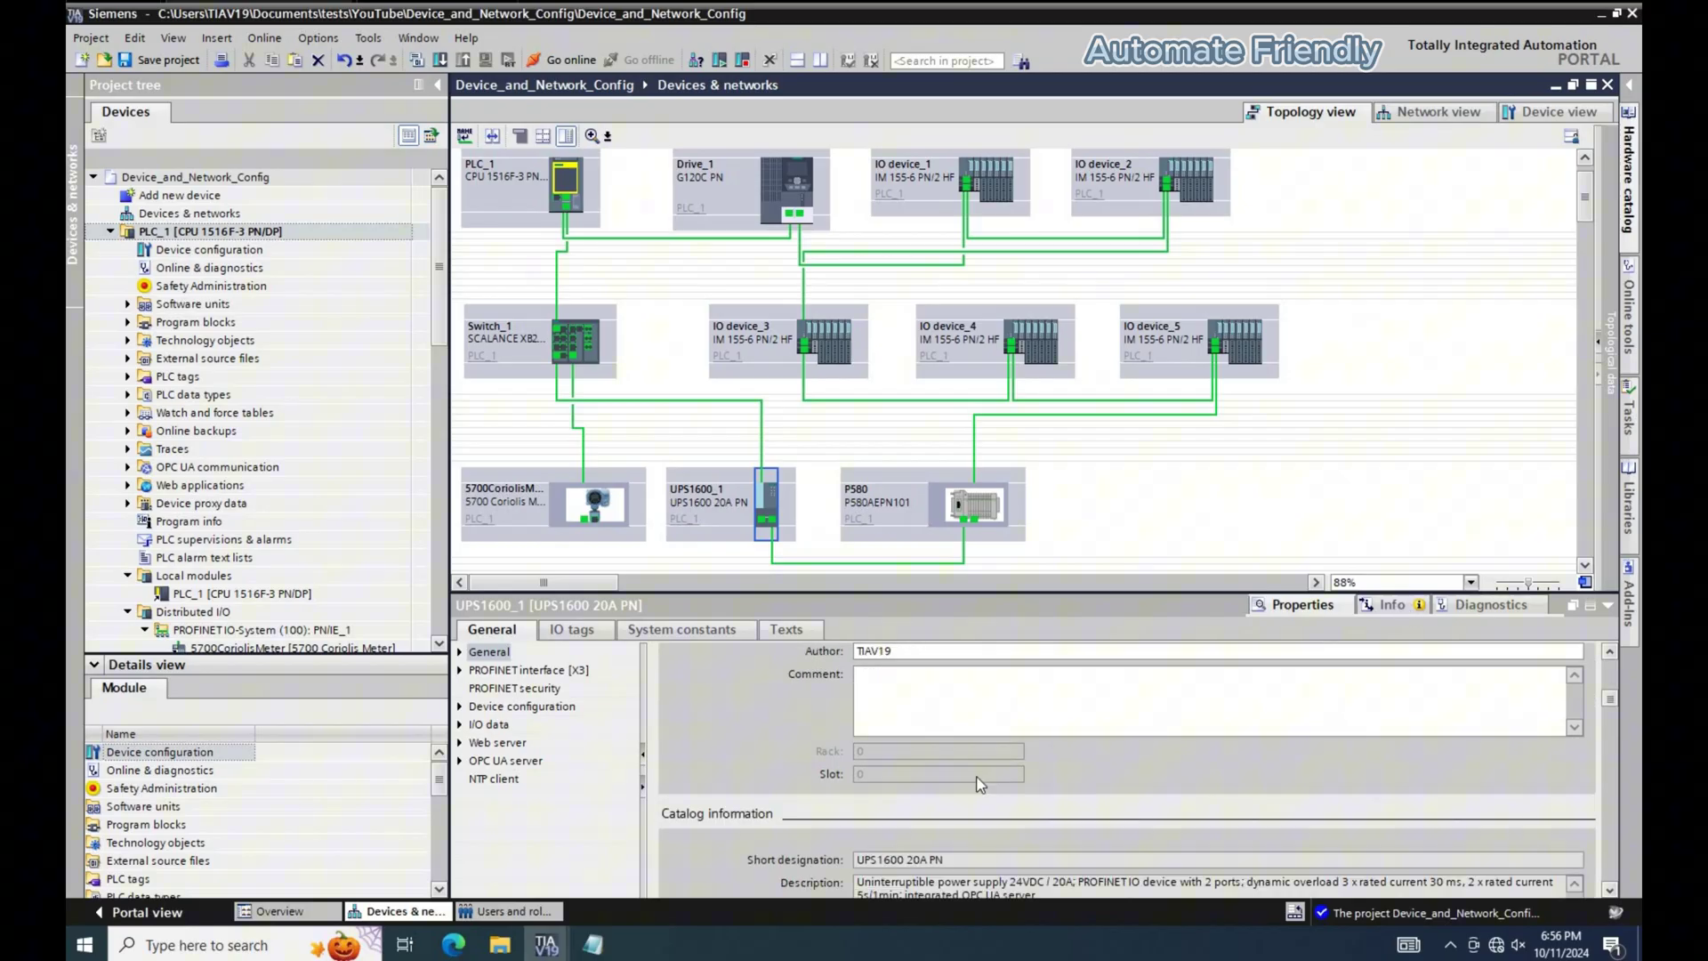
pyautogui.hotkey('ctrl', 'b')
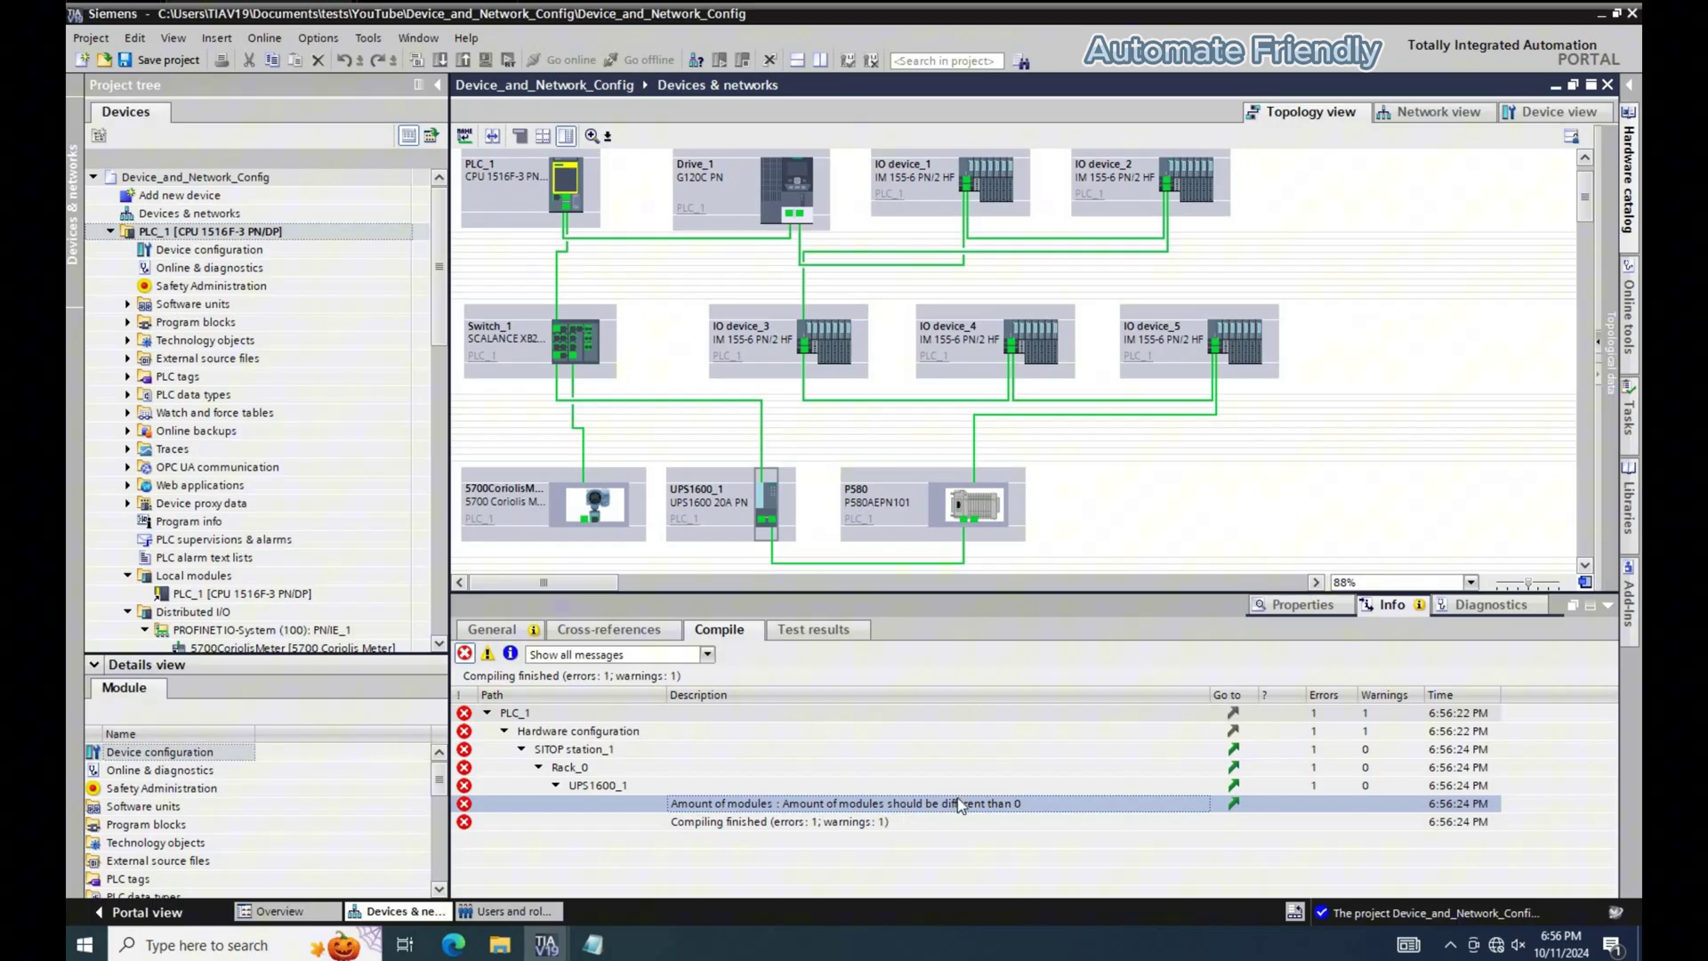
pyautogui.click(1289, 605)
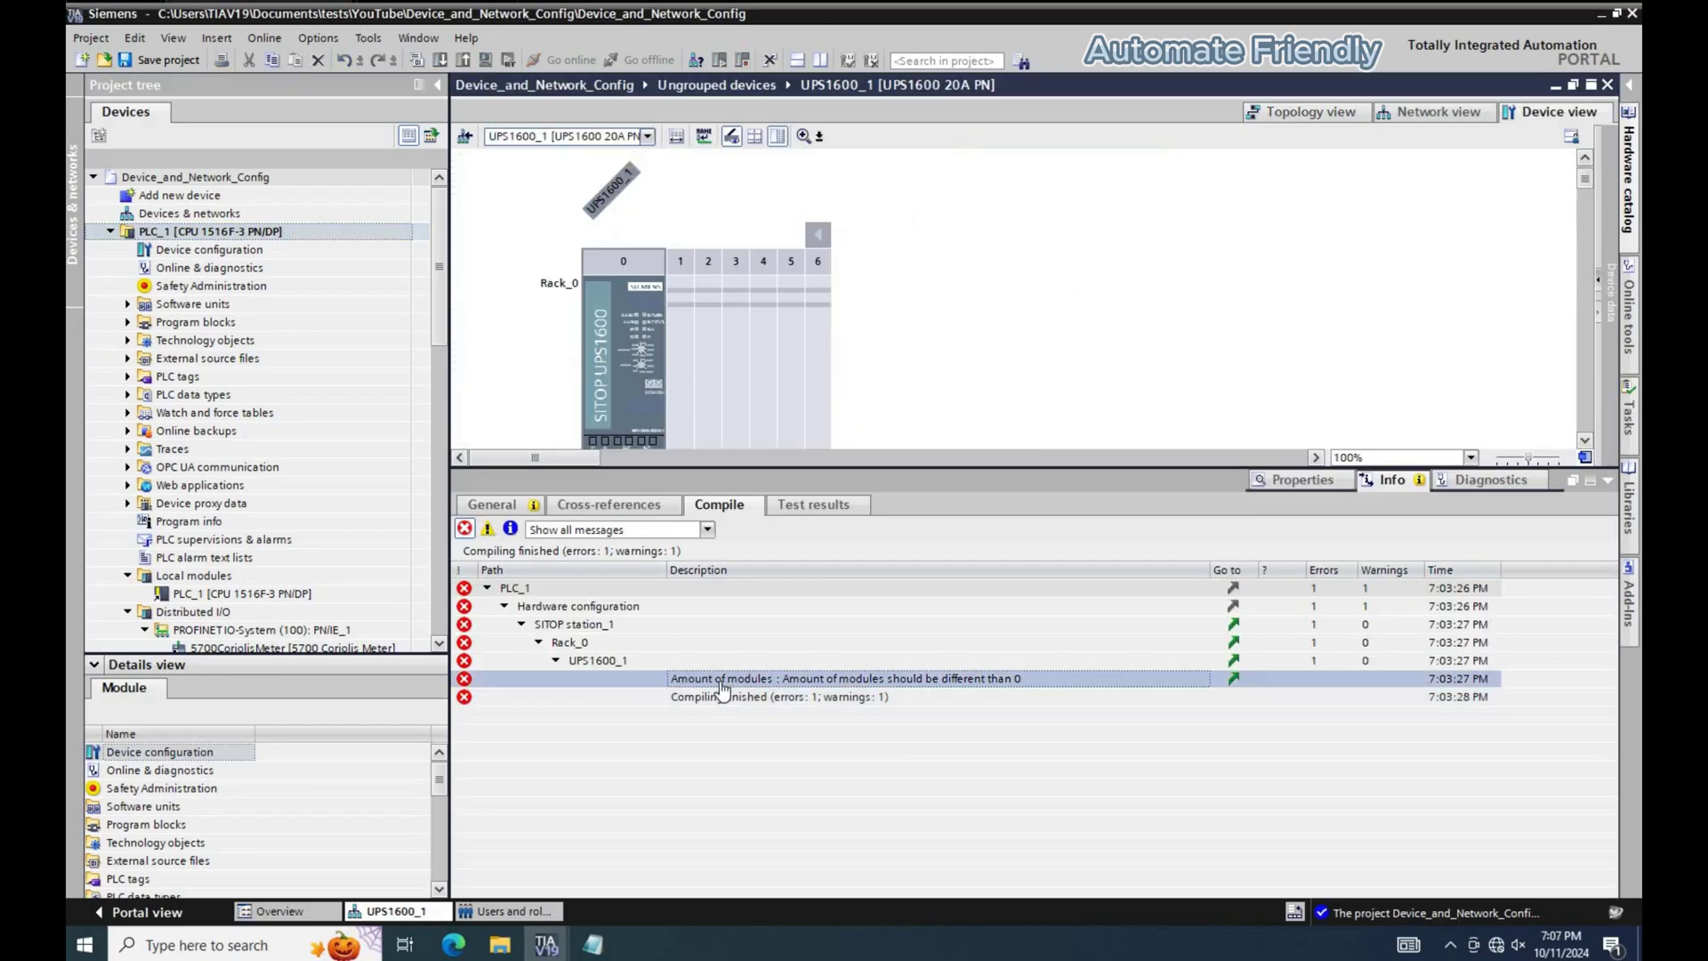
# Select slot 1 of UPS1600_1's rack and note "BAT1600 Pb 24V 12Ah - 6EP4135-0GE00-0AY0 - V1.0" in Notepad.
pyautogui.doubleClick(796, 680)
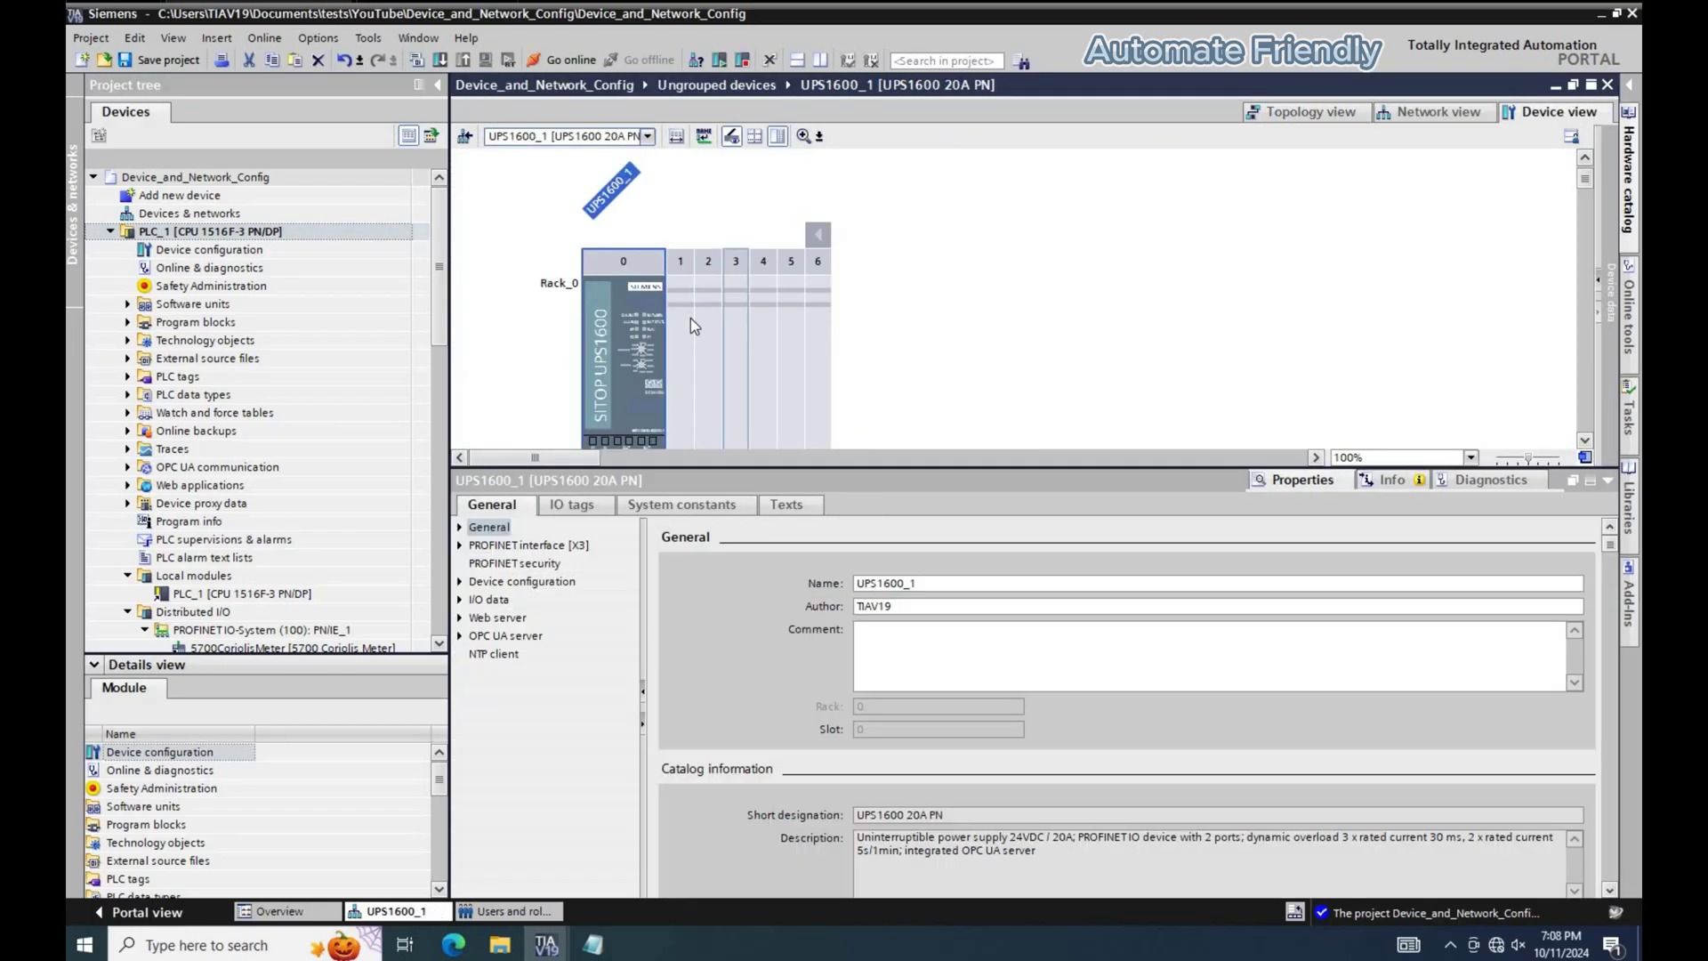
pyautogui.click(686, 335)
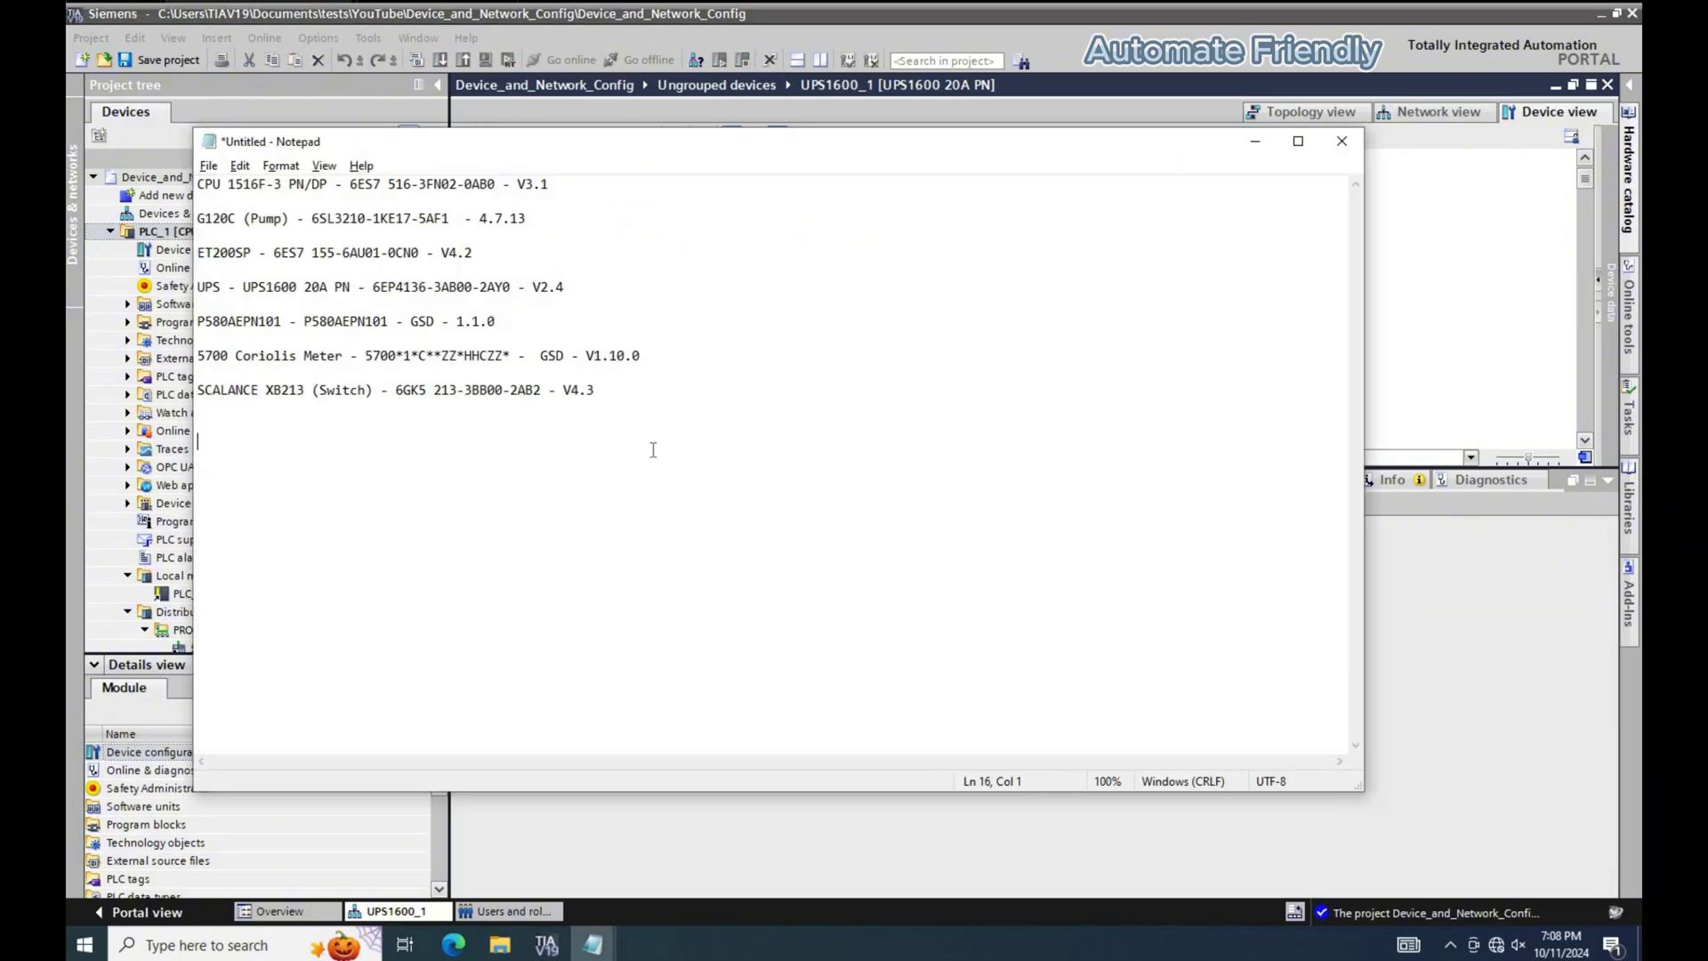
pyautogui.press('Return')
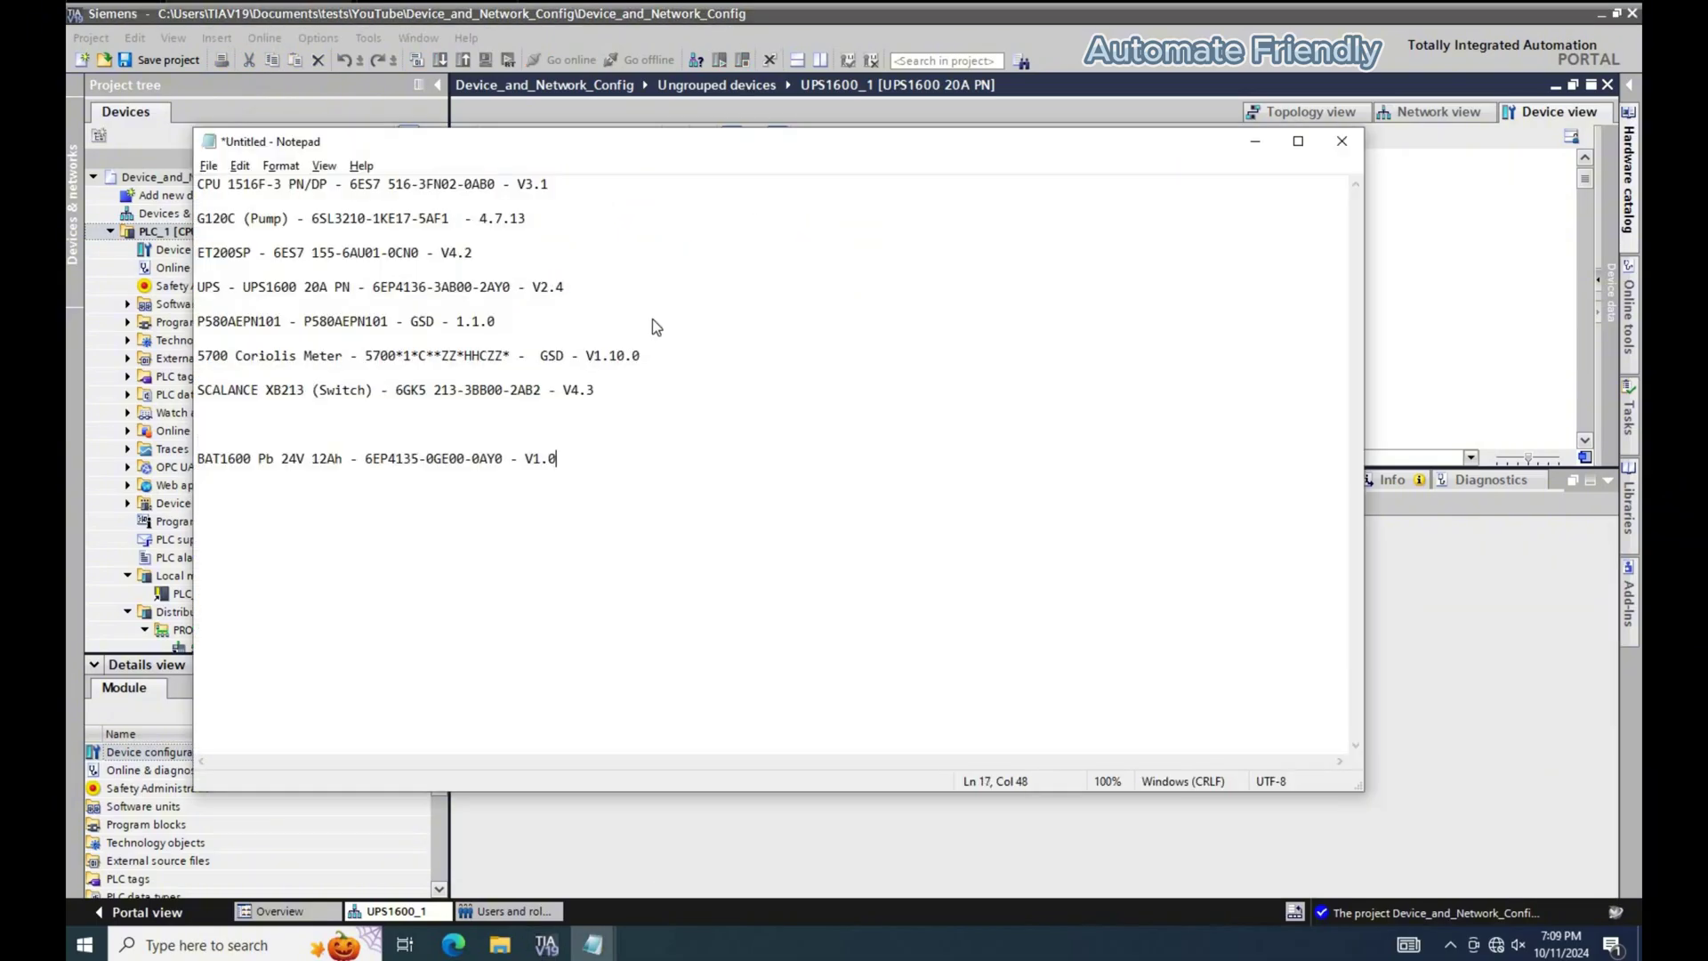
pyautogui.hotkey('alt', 'Tab')
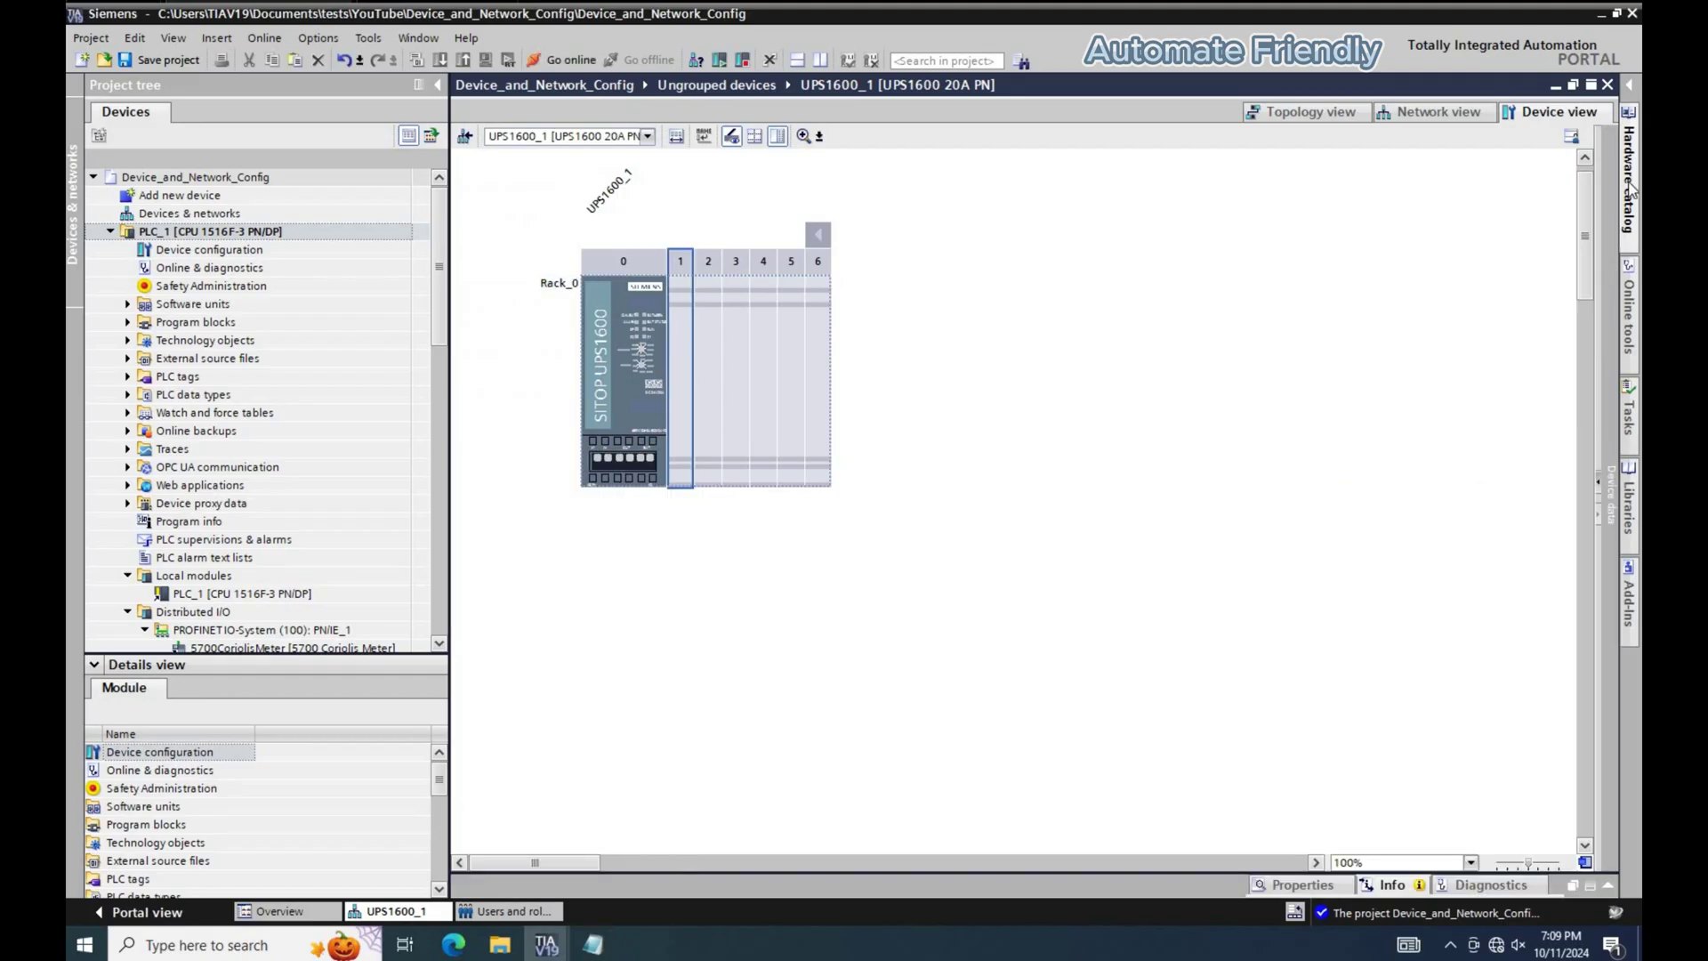
# Copy the battery article number from Notepad and search the unfiltered TIA Portal hardware catalog for 6EP4135-0GE00-0AY0.
pyautogui.click(1634, 190)
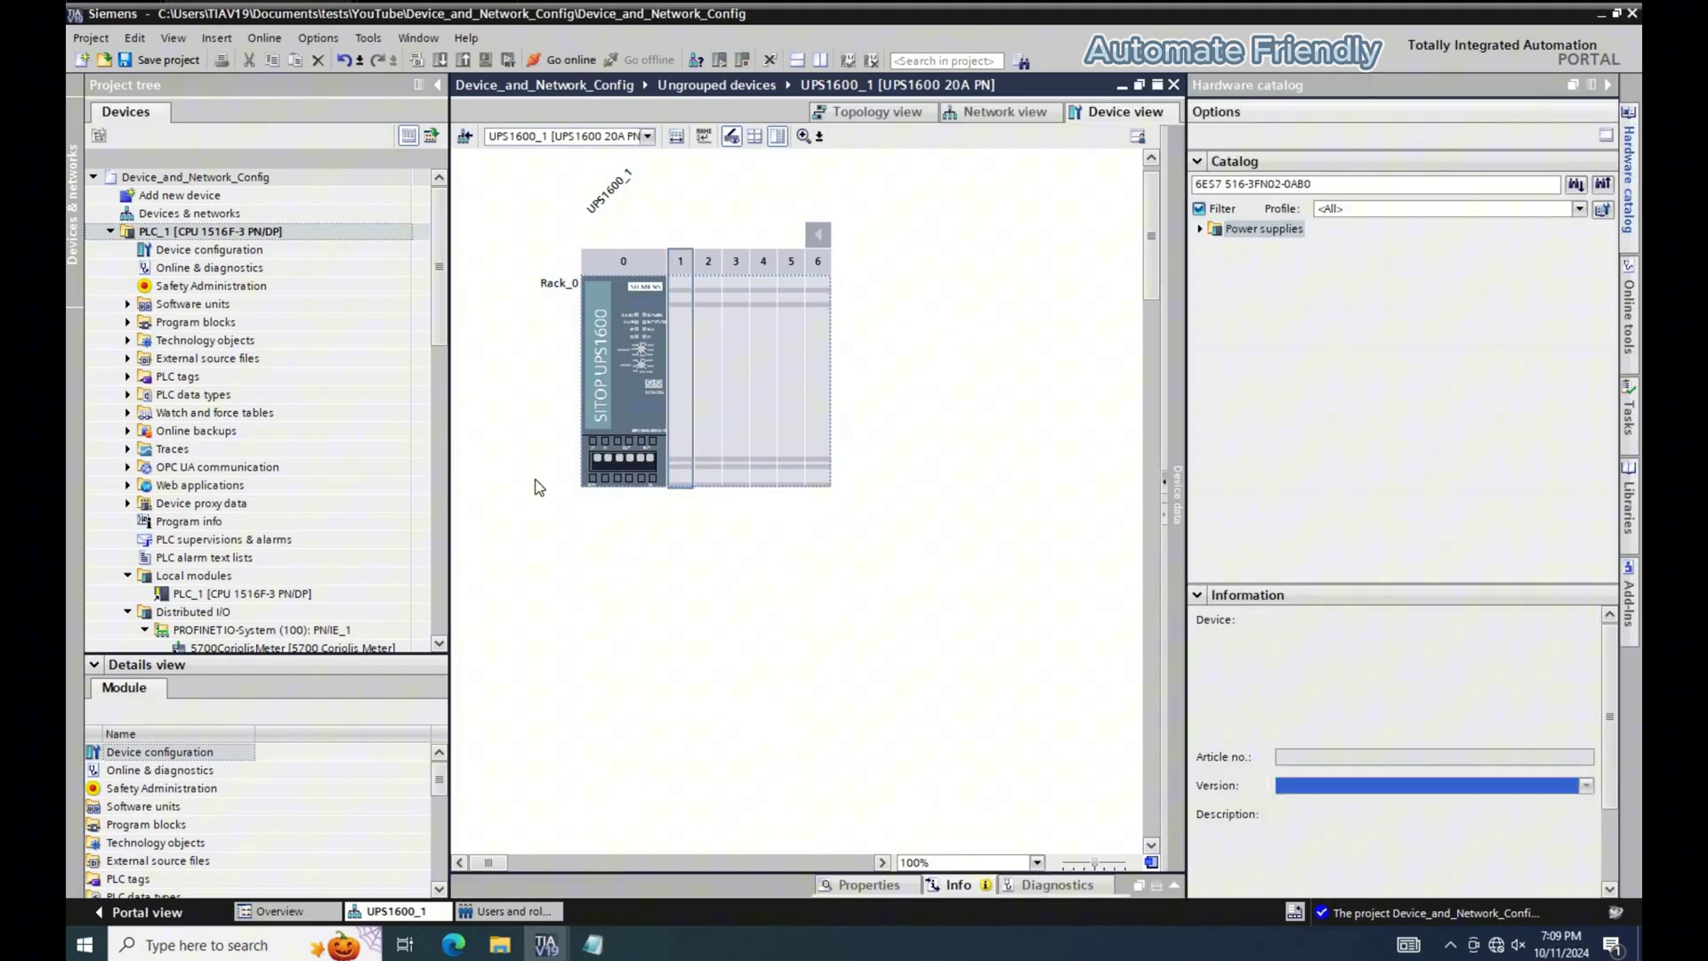
pyautogui.click(1201, 228)
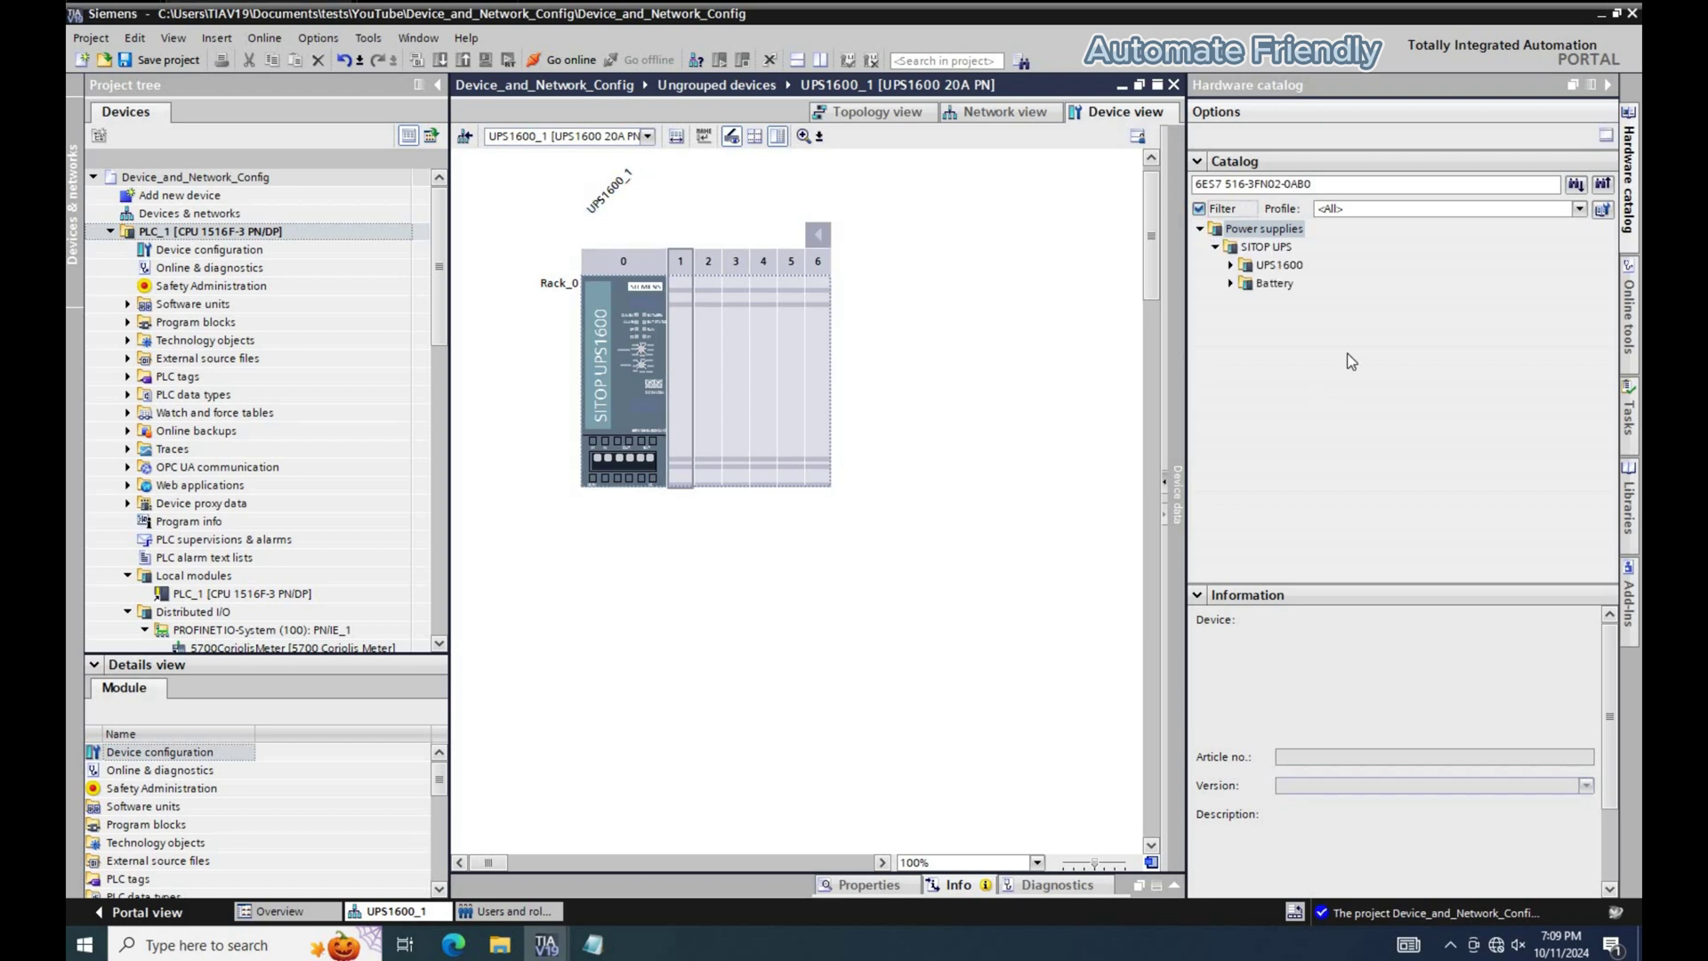
pyautogui.click(1221, 210)
pyautogui.hotkey('alt', 'Tab')
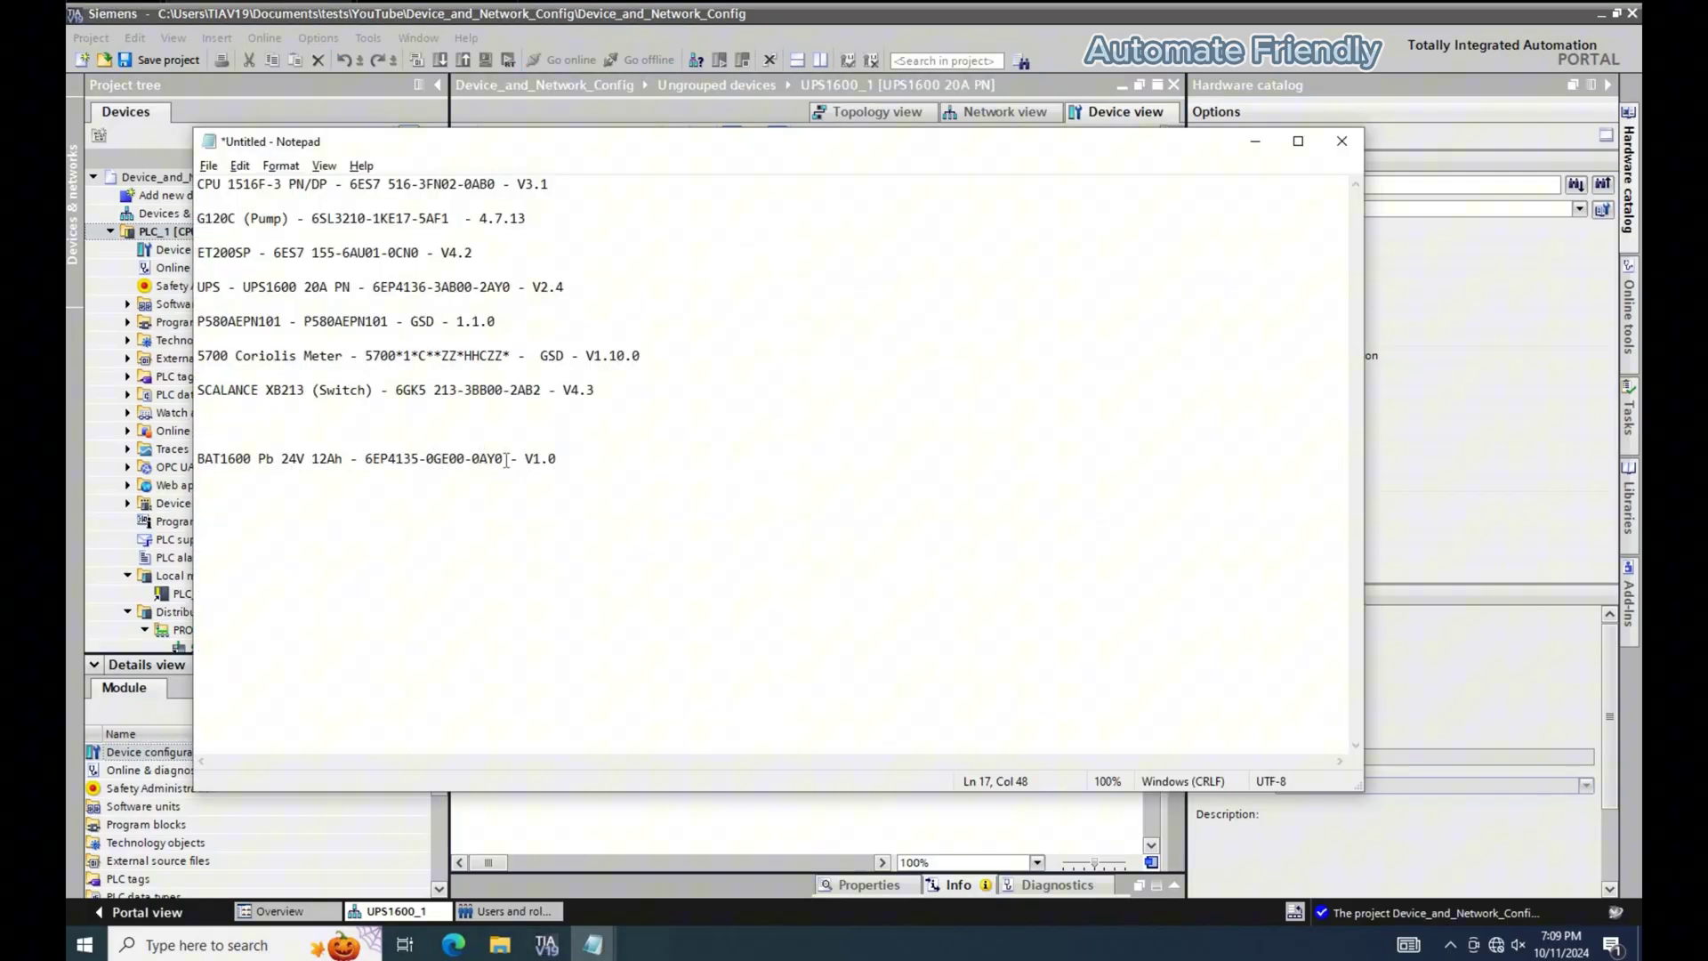
pyautogui.doubleClick(445, 459)
pyautogui.moveTo(503, 458); pyautogui.dragTo(371, 458)
pyautogui.hotkey('alt', 'Tab')
pyautogui.doubleClick(1333, 185)
pyautogui.moveTo(1334, 185); pyautogui.dragTo(1119, 185)
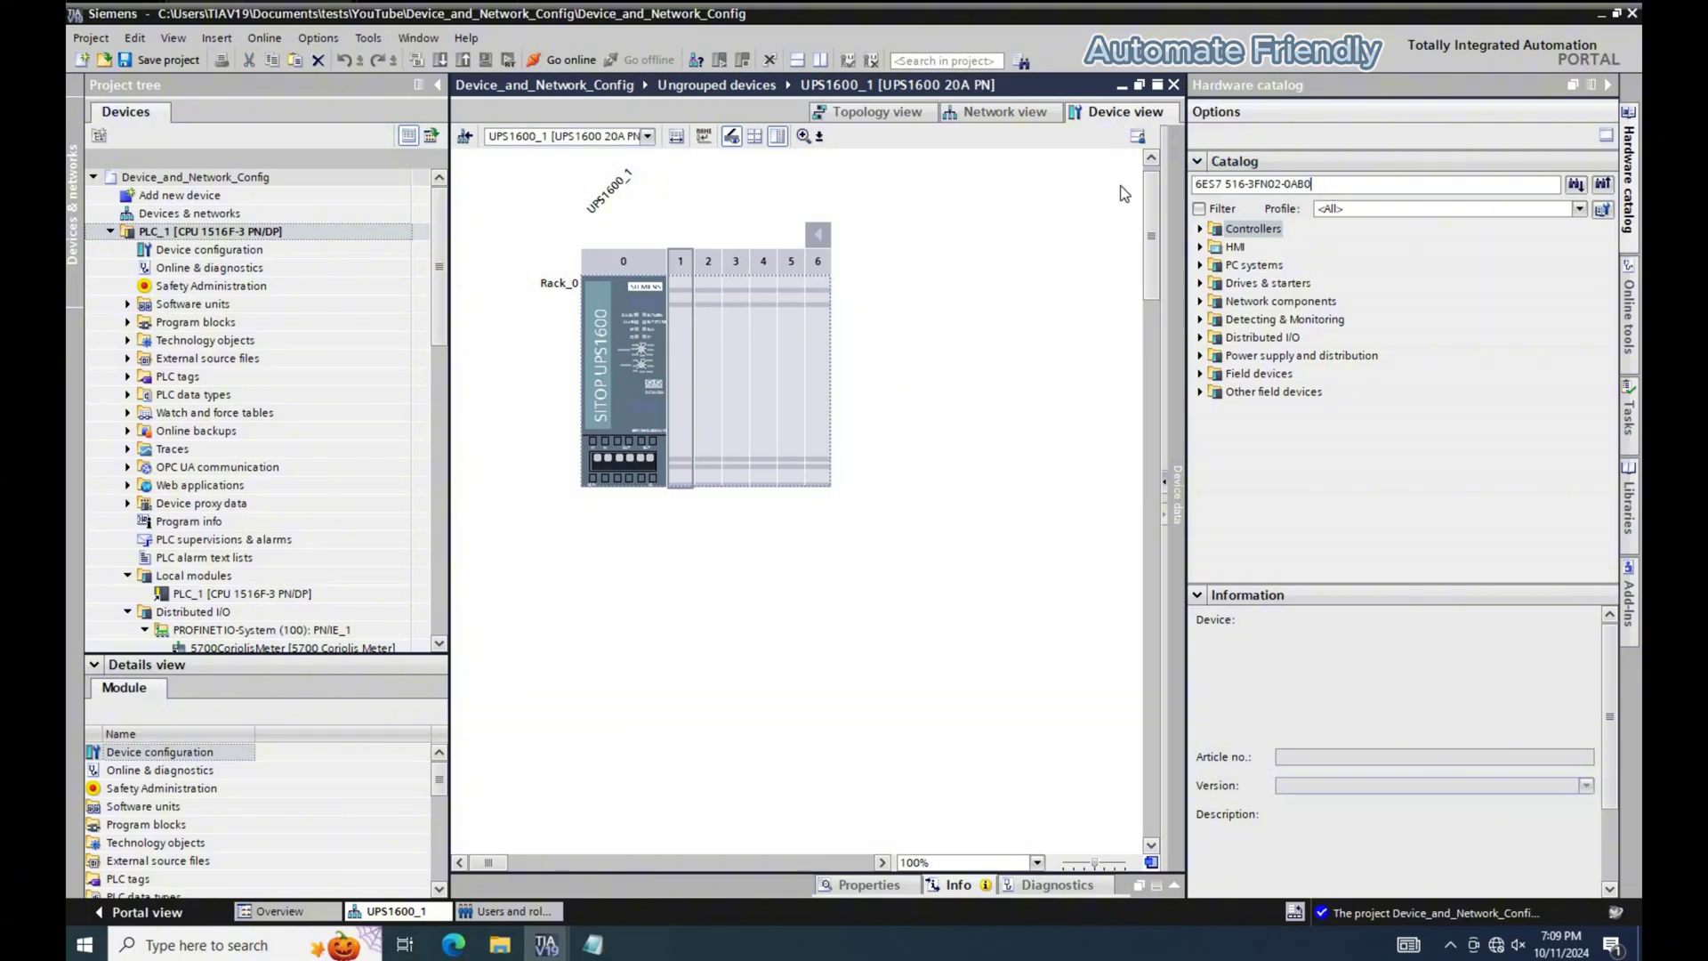
pyautogui.write('6EP4135-0GE00-0AY0')
pyautogui.press('Return')
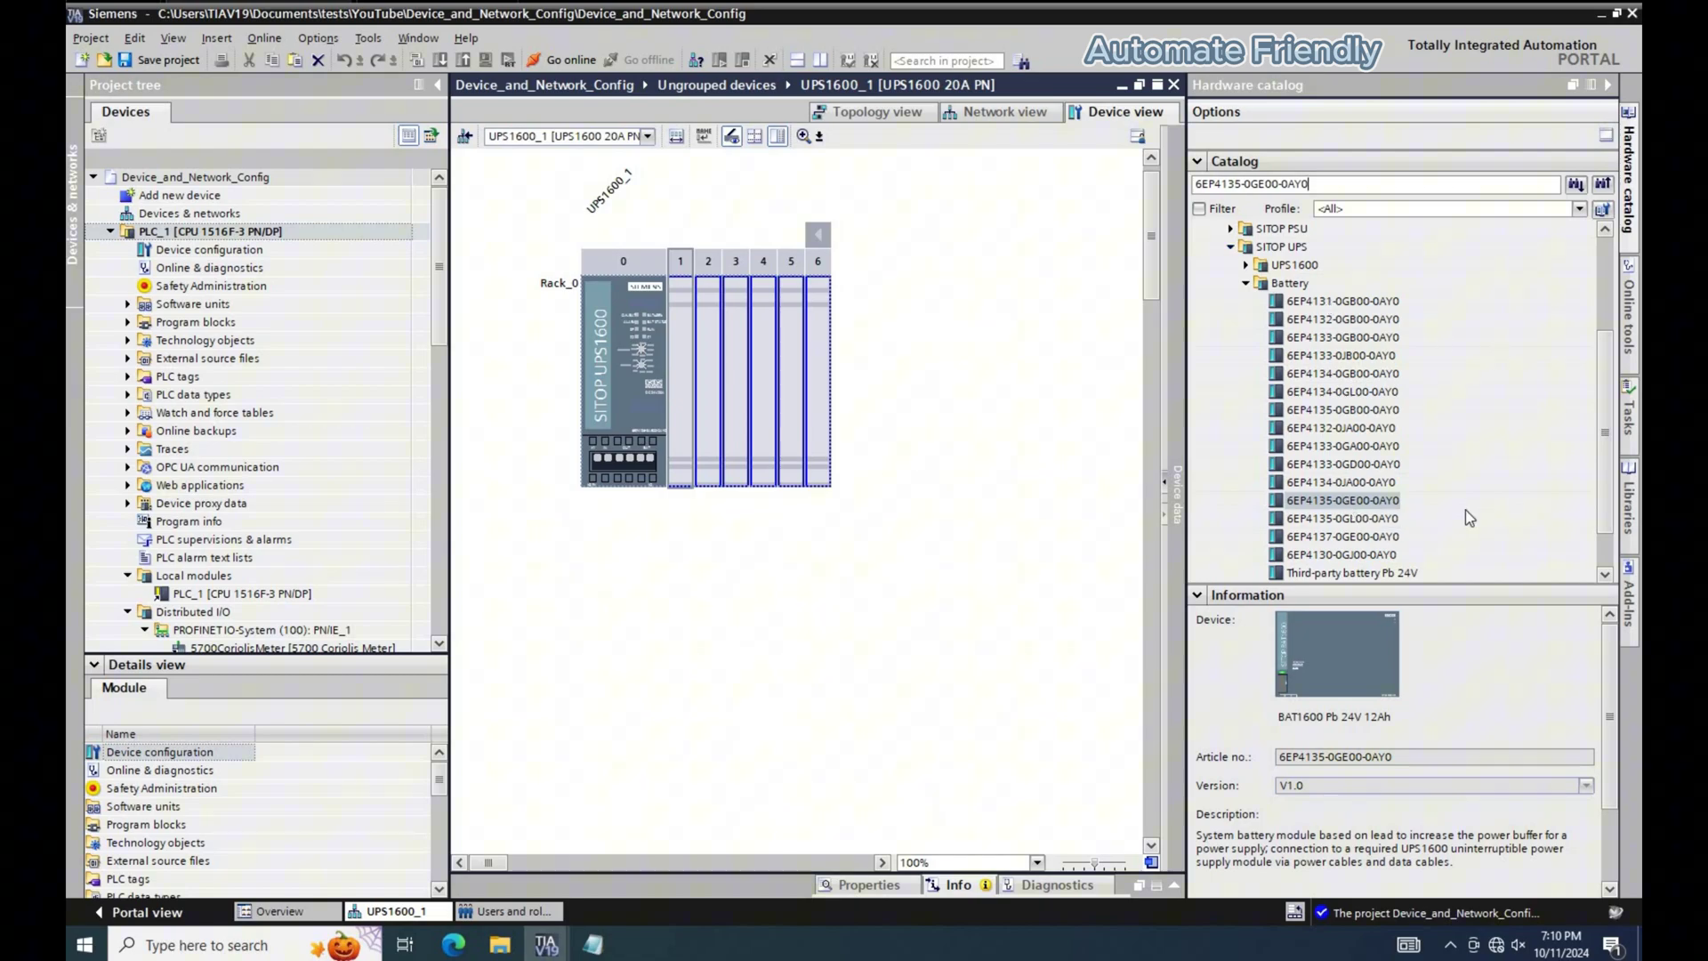
# Insert the BAT1600 Pb 24V 12Ah battery module 6EP4135-0GE00-0AY0 into slot 1 of UPS1600_1's rack.
pyautogui.hotkey('alt', 'Tab')
pyautogui.hotkey('alt', 'Tab')
pyautogui.moveTo(1342, 500); pyautogui.dragTo(755, 374)
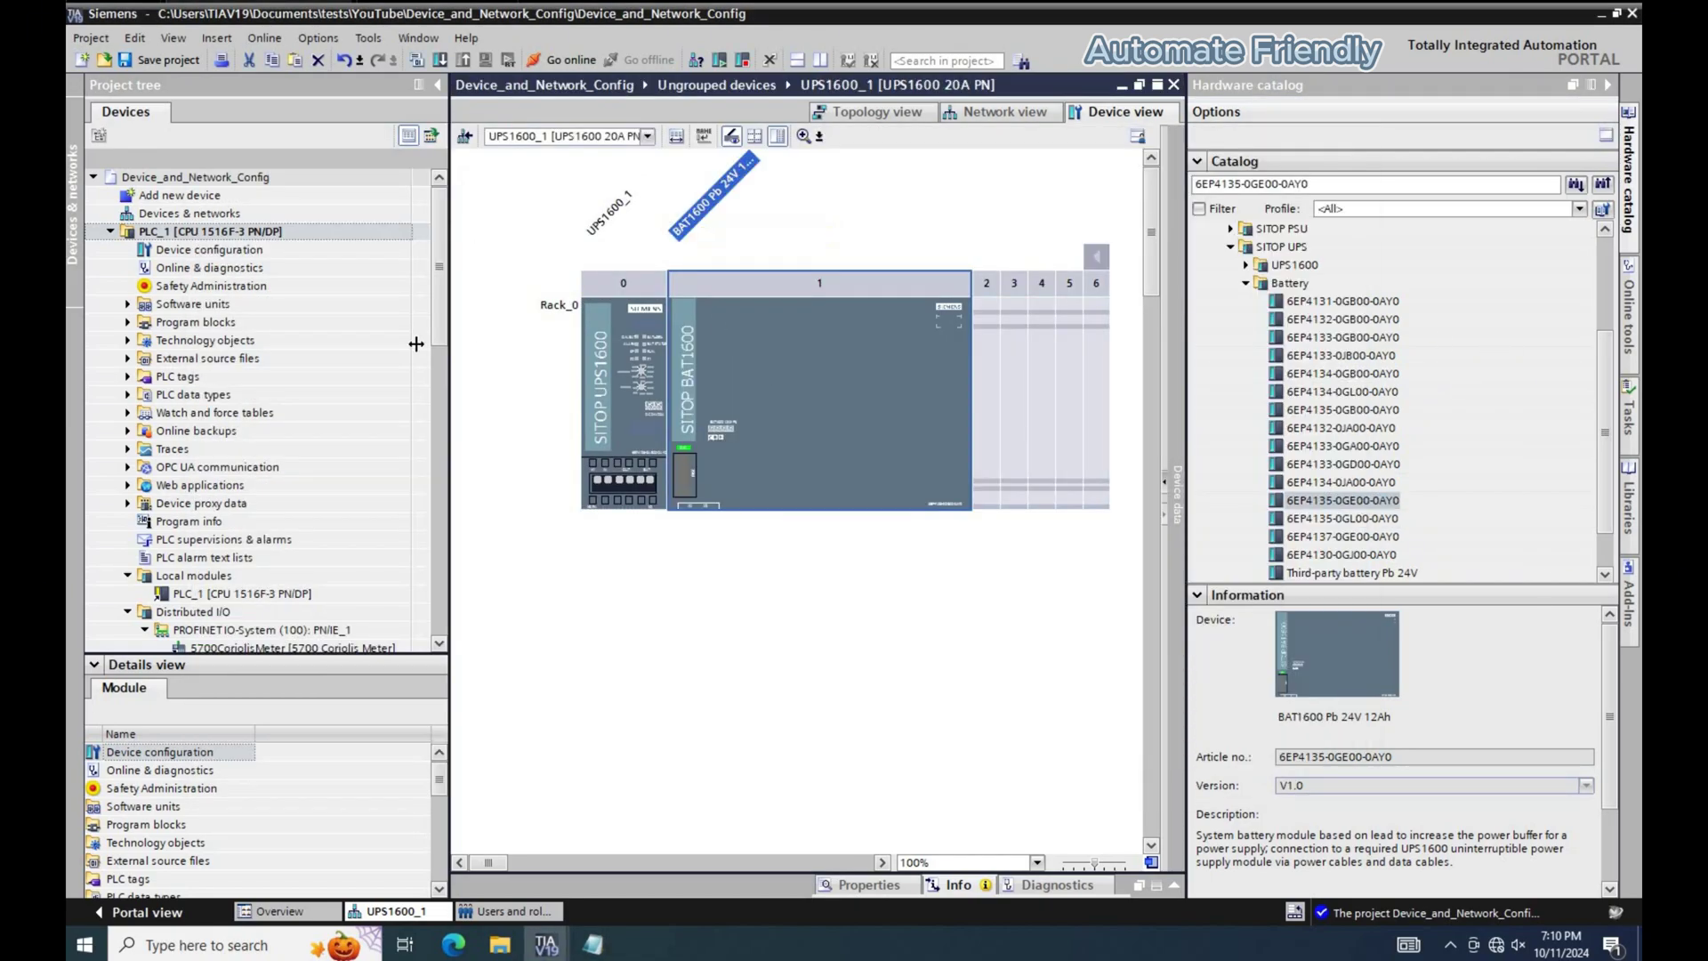
# Recompile PLC_1, and collapse the hardware catalog and the compile results.
pyautogui.click(324, 232)
pyautogui.click(415, 59)
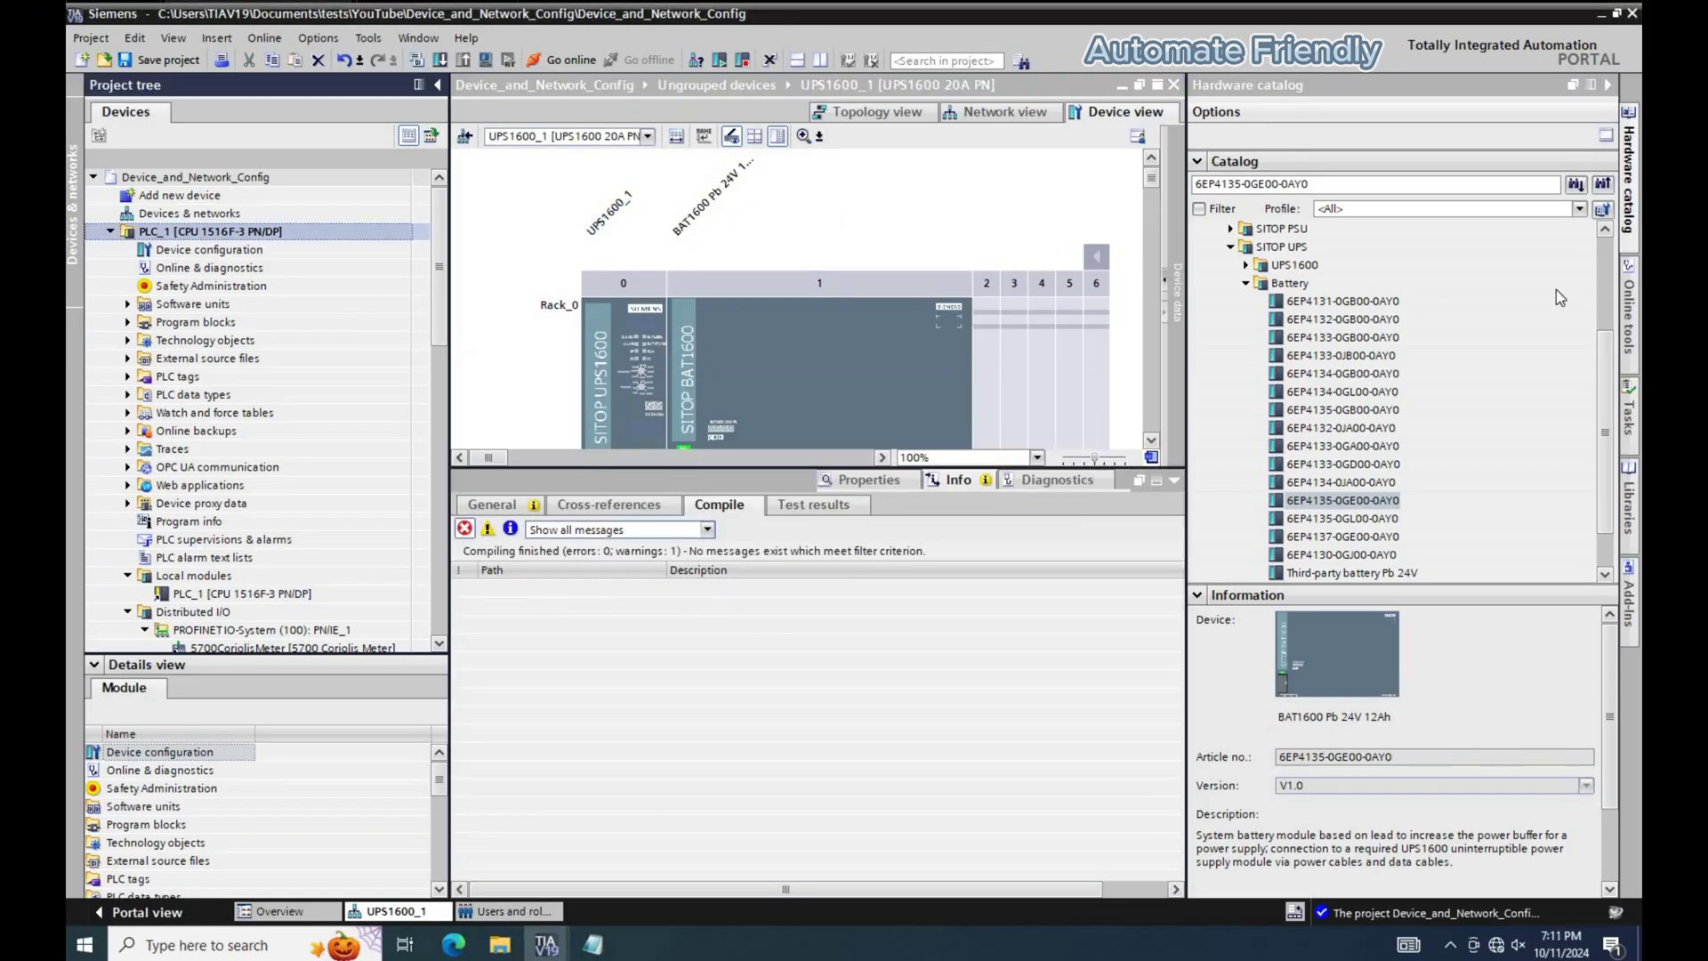
pyautogui.click(1607, 85)
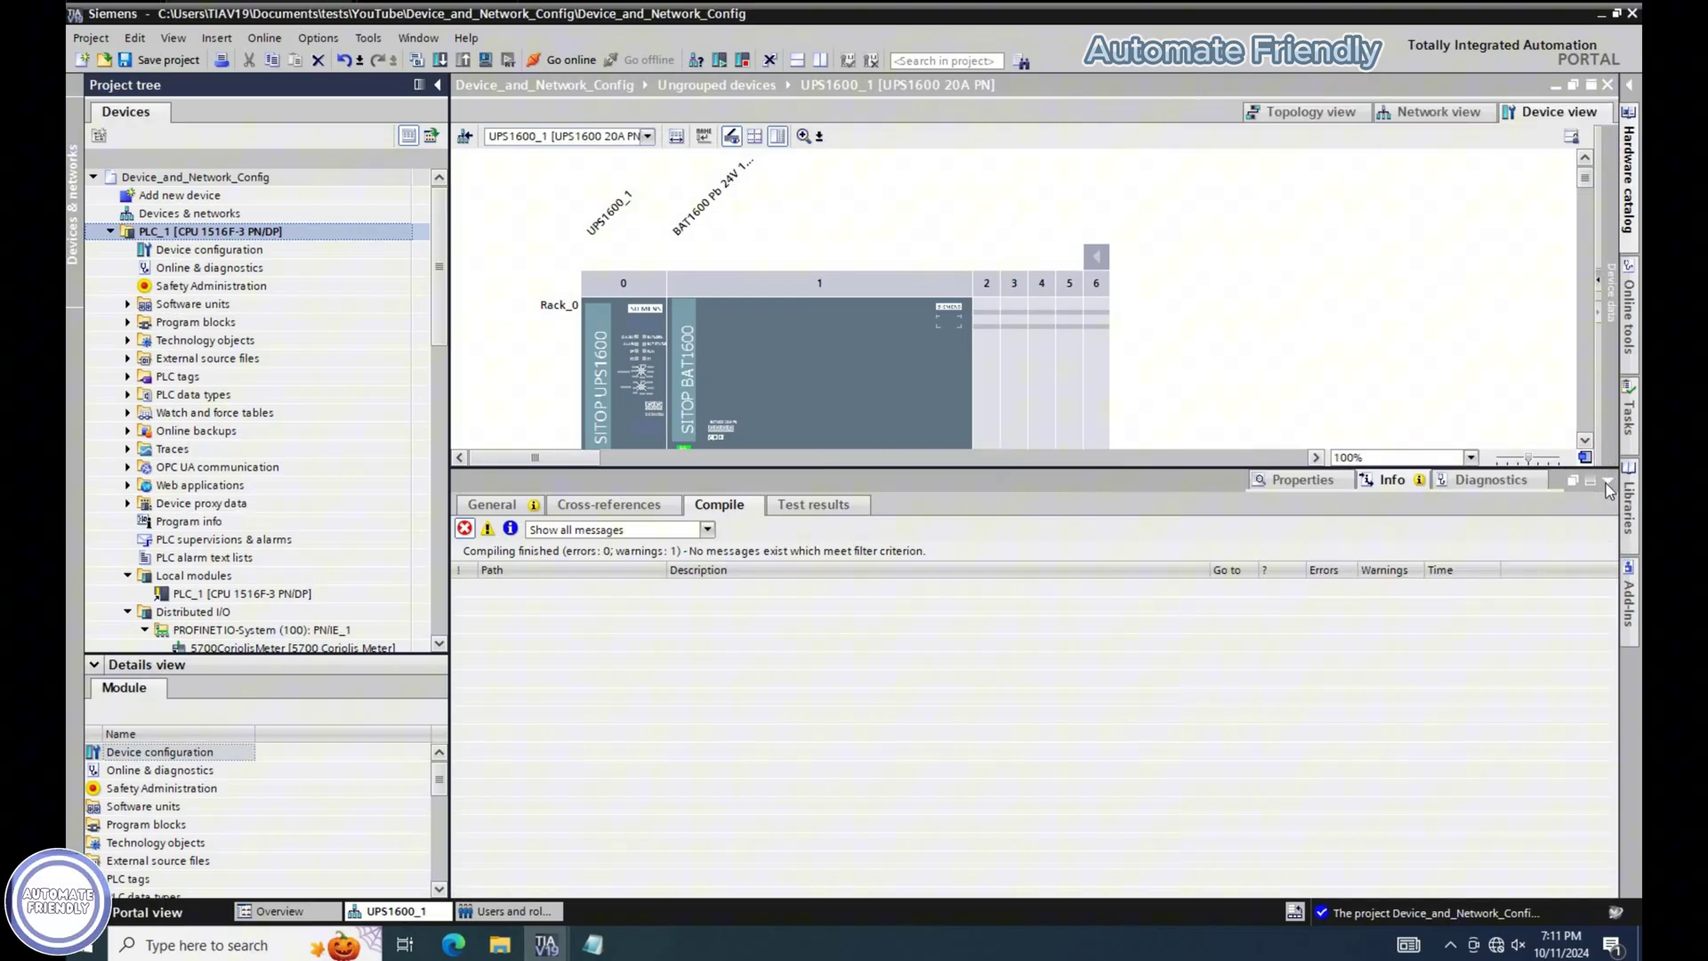
pyautogui.click(1309, 120)
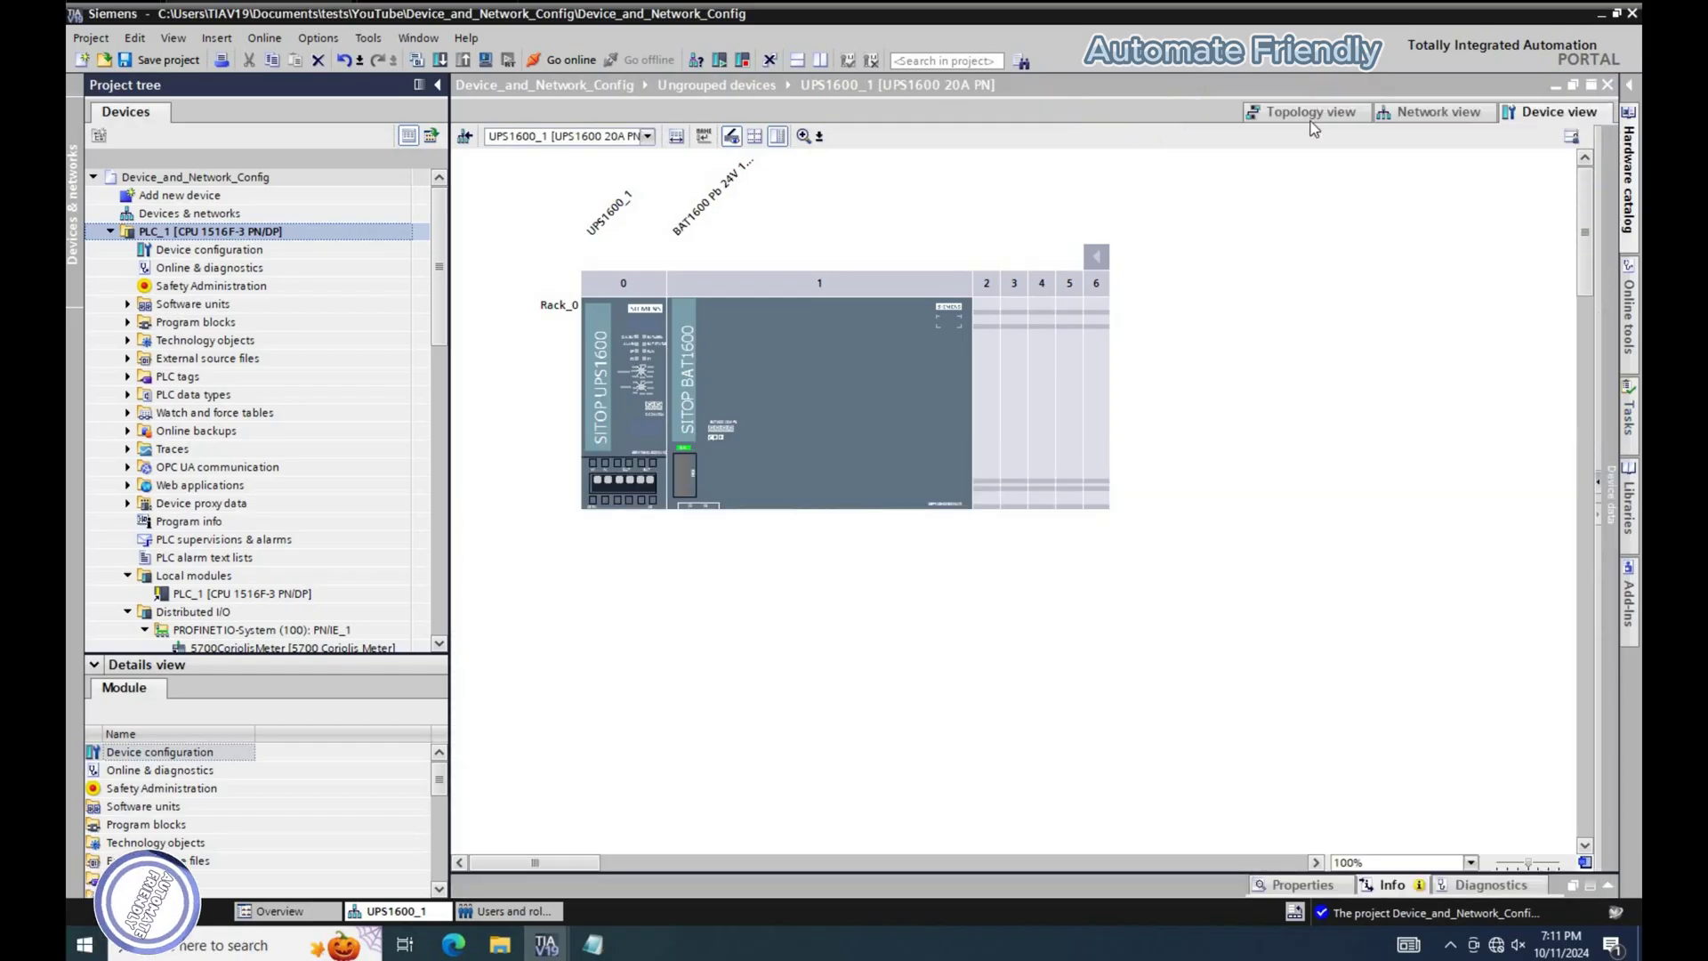
# Open IO device_1 from the topology and move its server module to slot 5.
pyautogui.click(1312, 122)
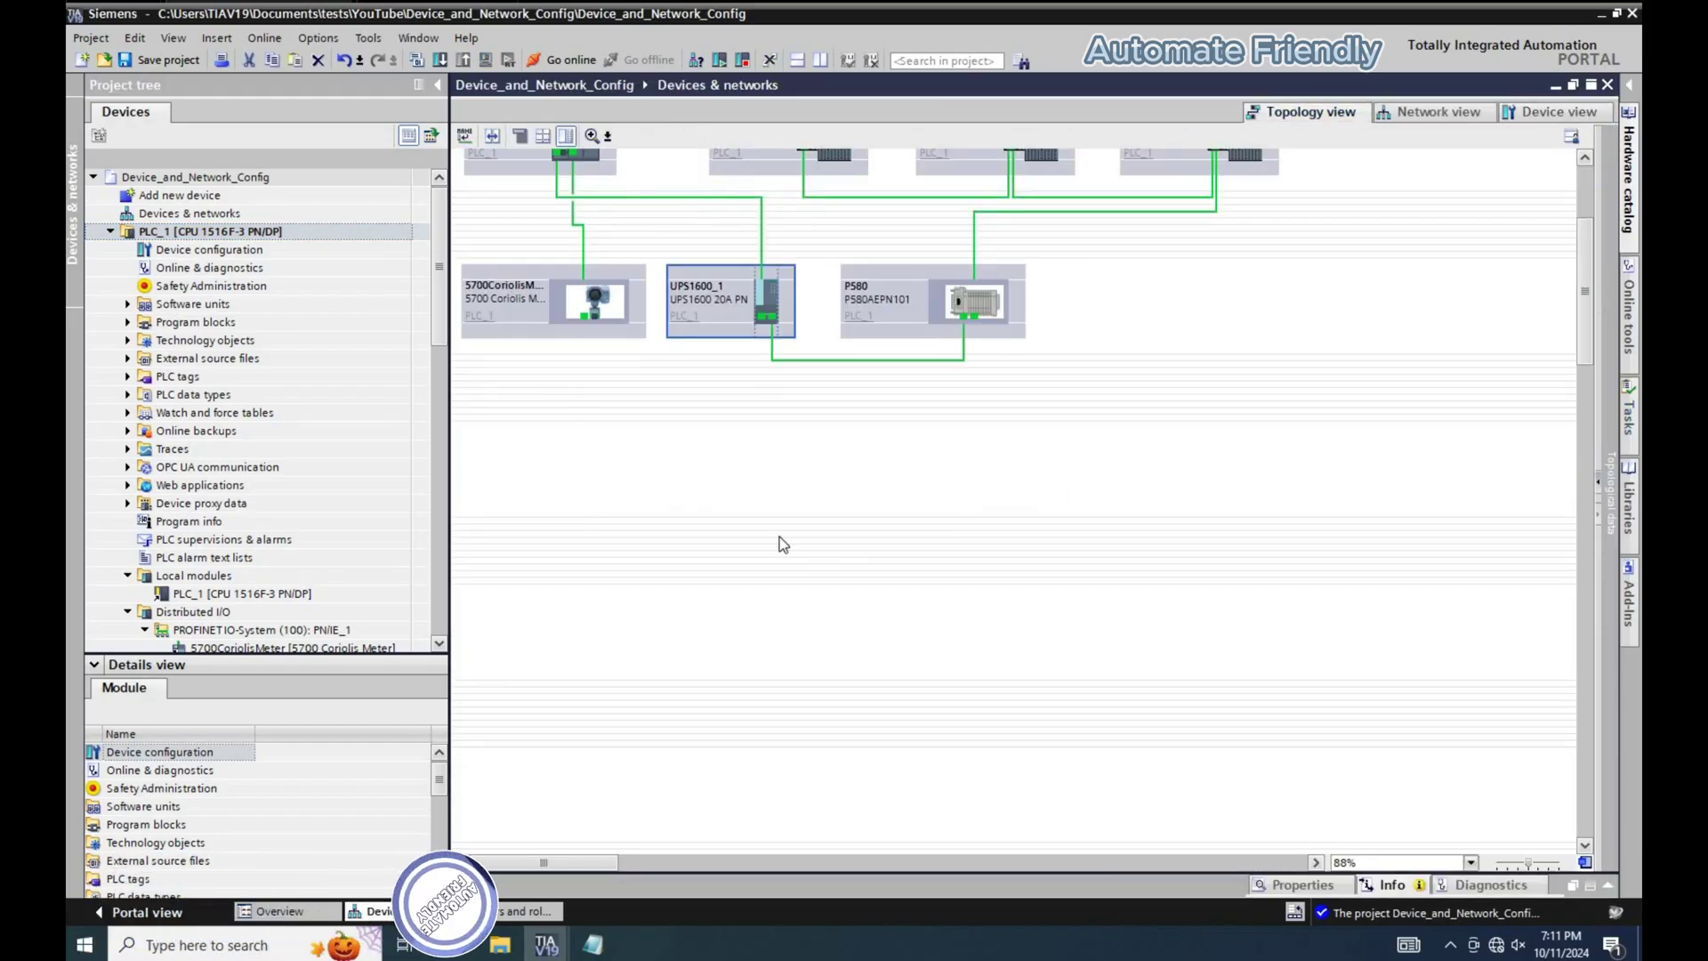
pyautogui.scroll(5, 765, 537)
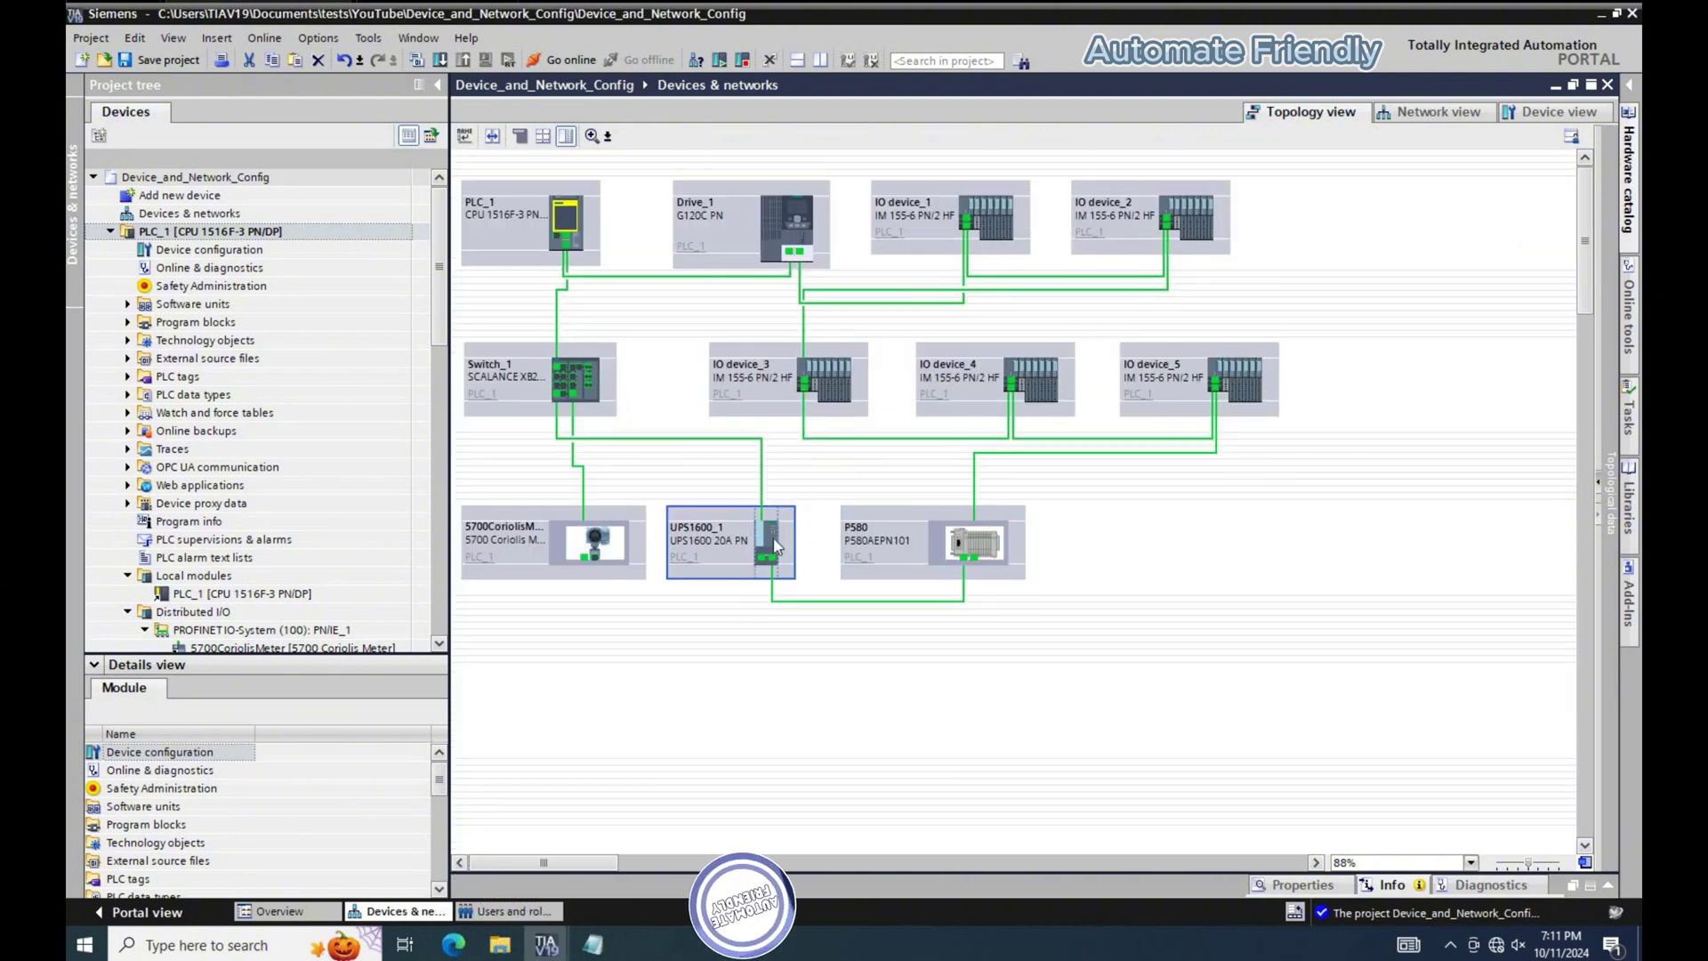
pyautogui.click(992, 214)
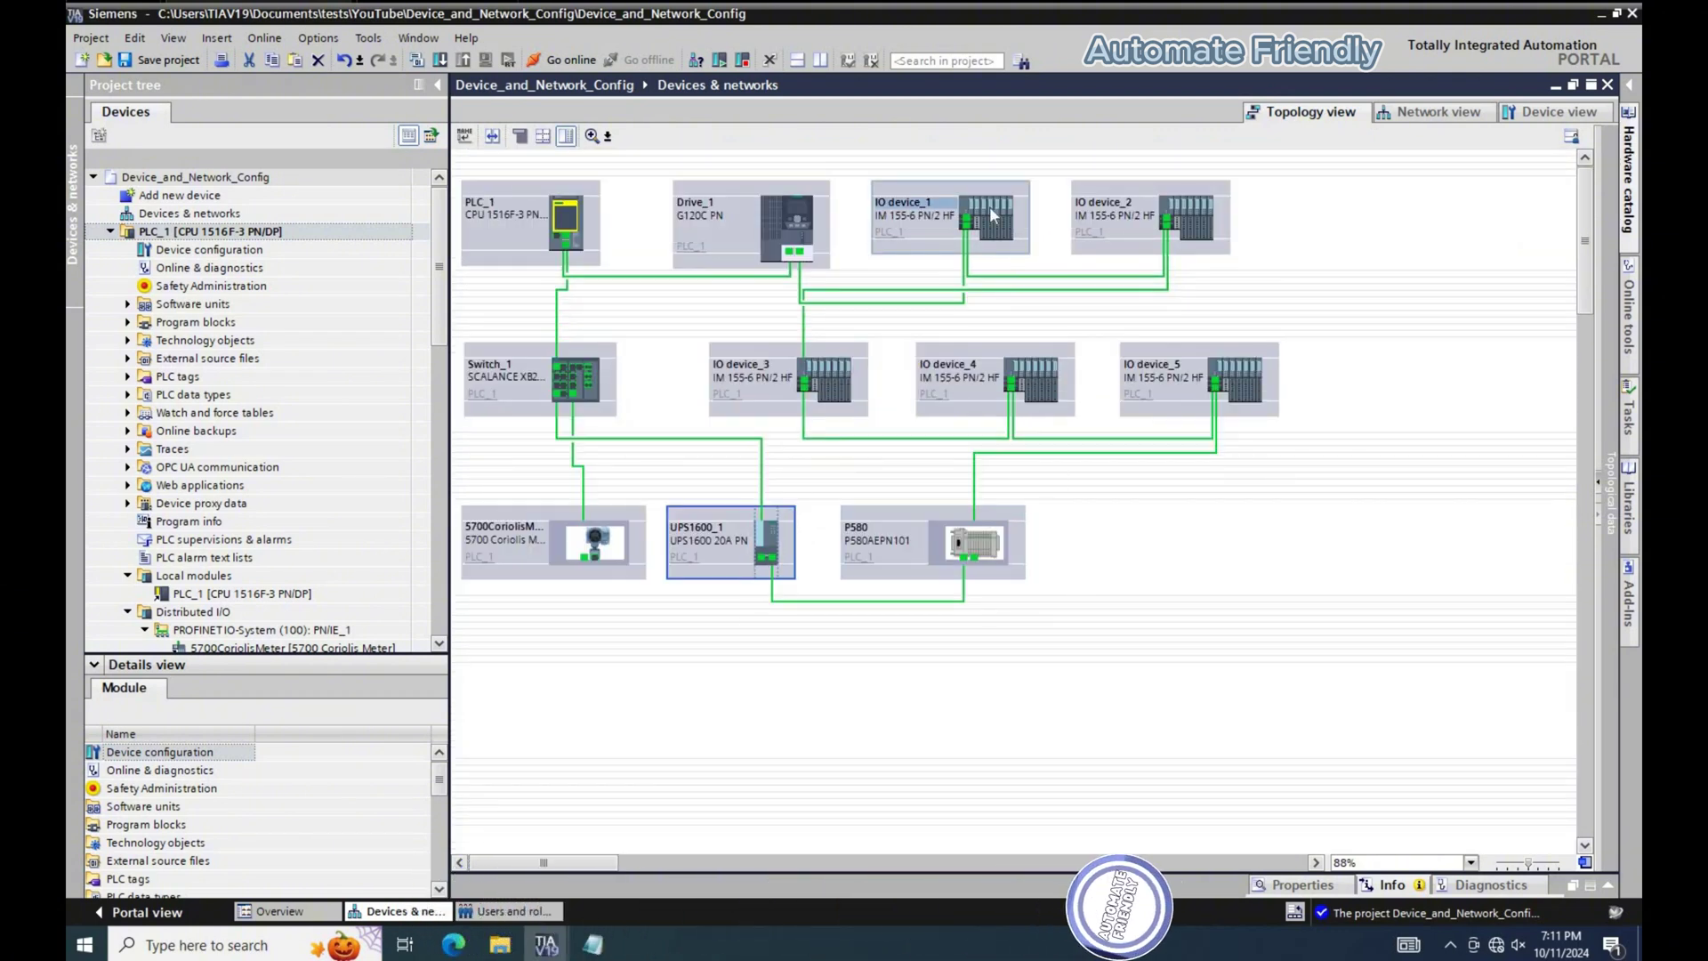
pyautogui.doubleClick(767, 376)
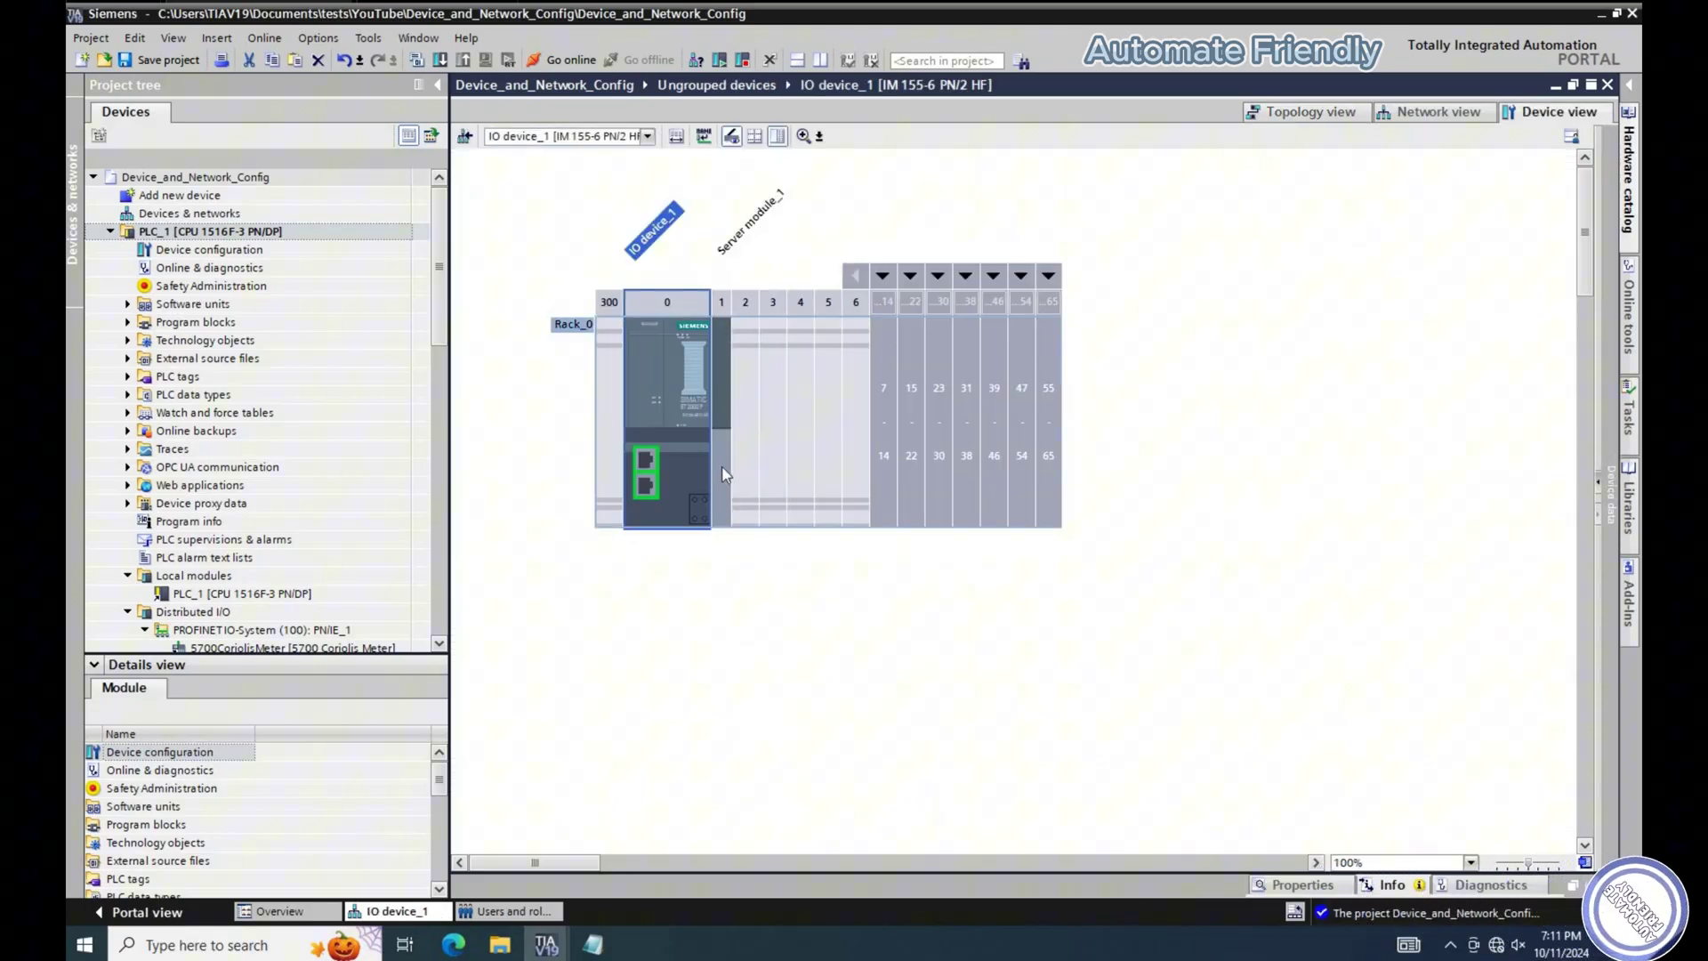
pyautogui.moveTo(719, 447); pyautogui.dragTo(833, 432)
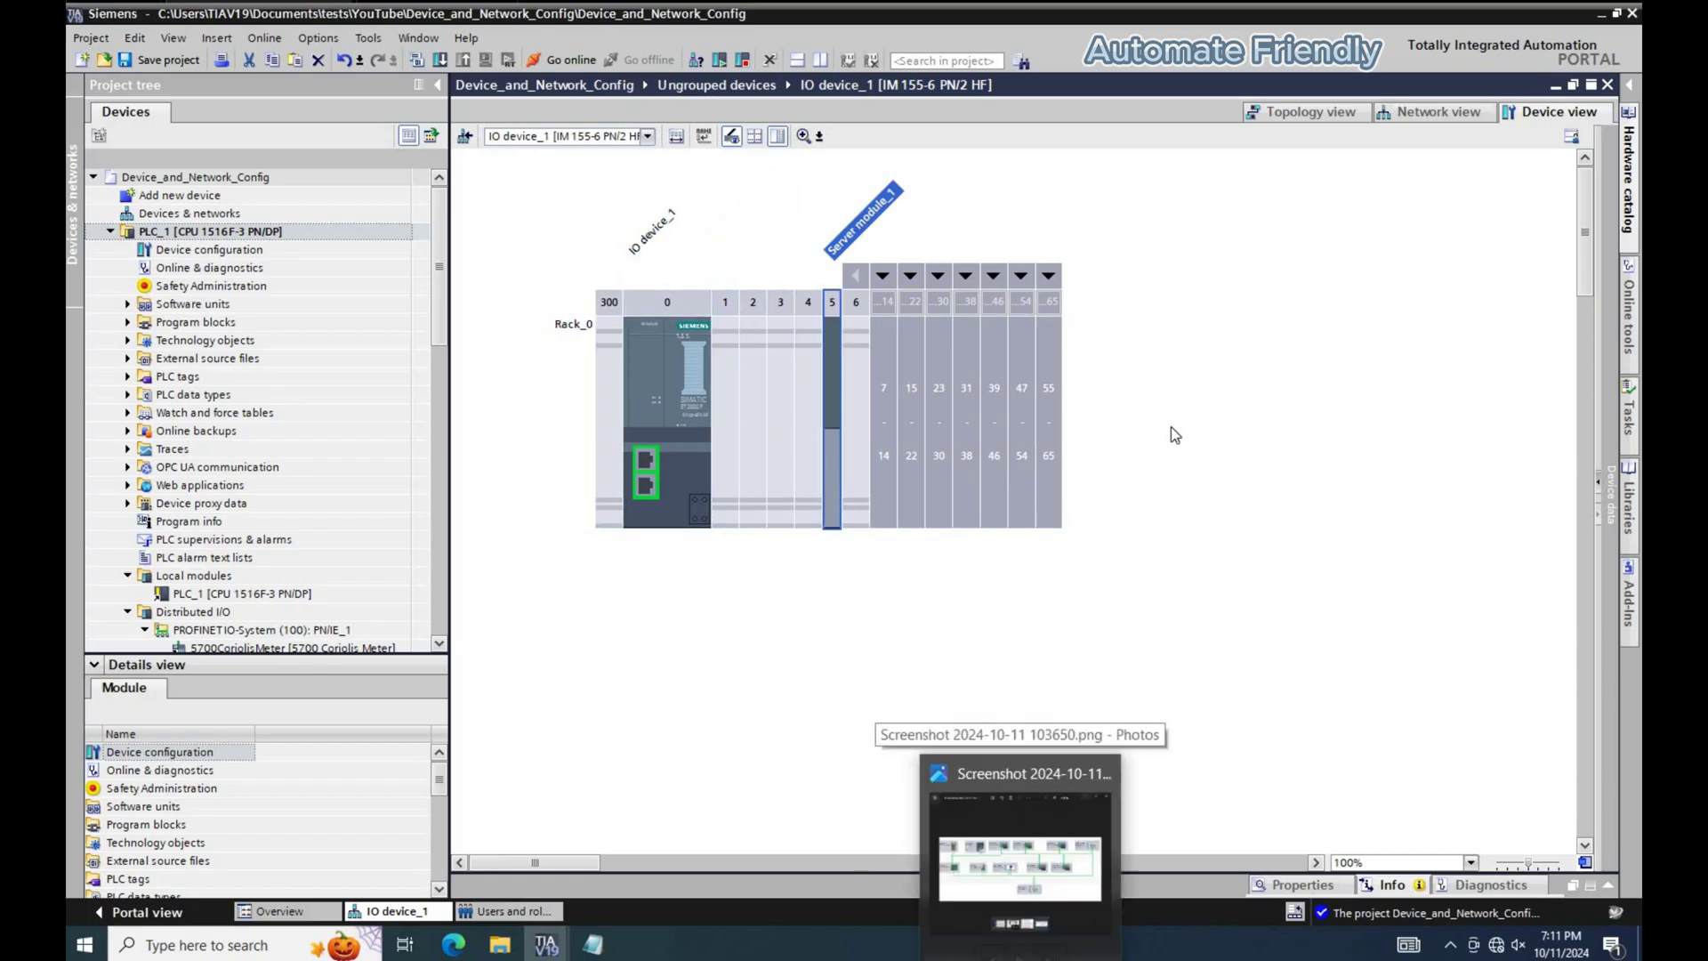
# Copy the analog input card's article number 6ES7 136-6AA00-0CA1 from the Notepad list.
pyautogui.click(1312, 117)
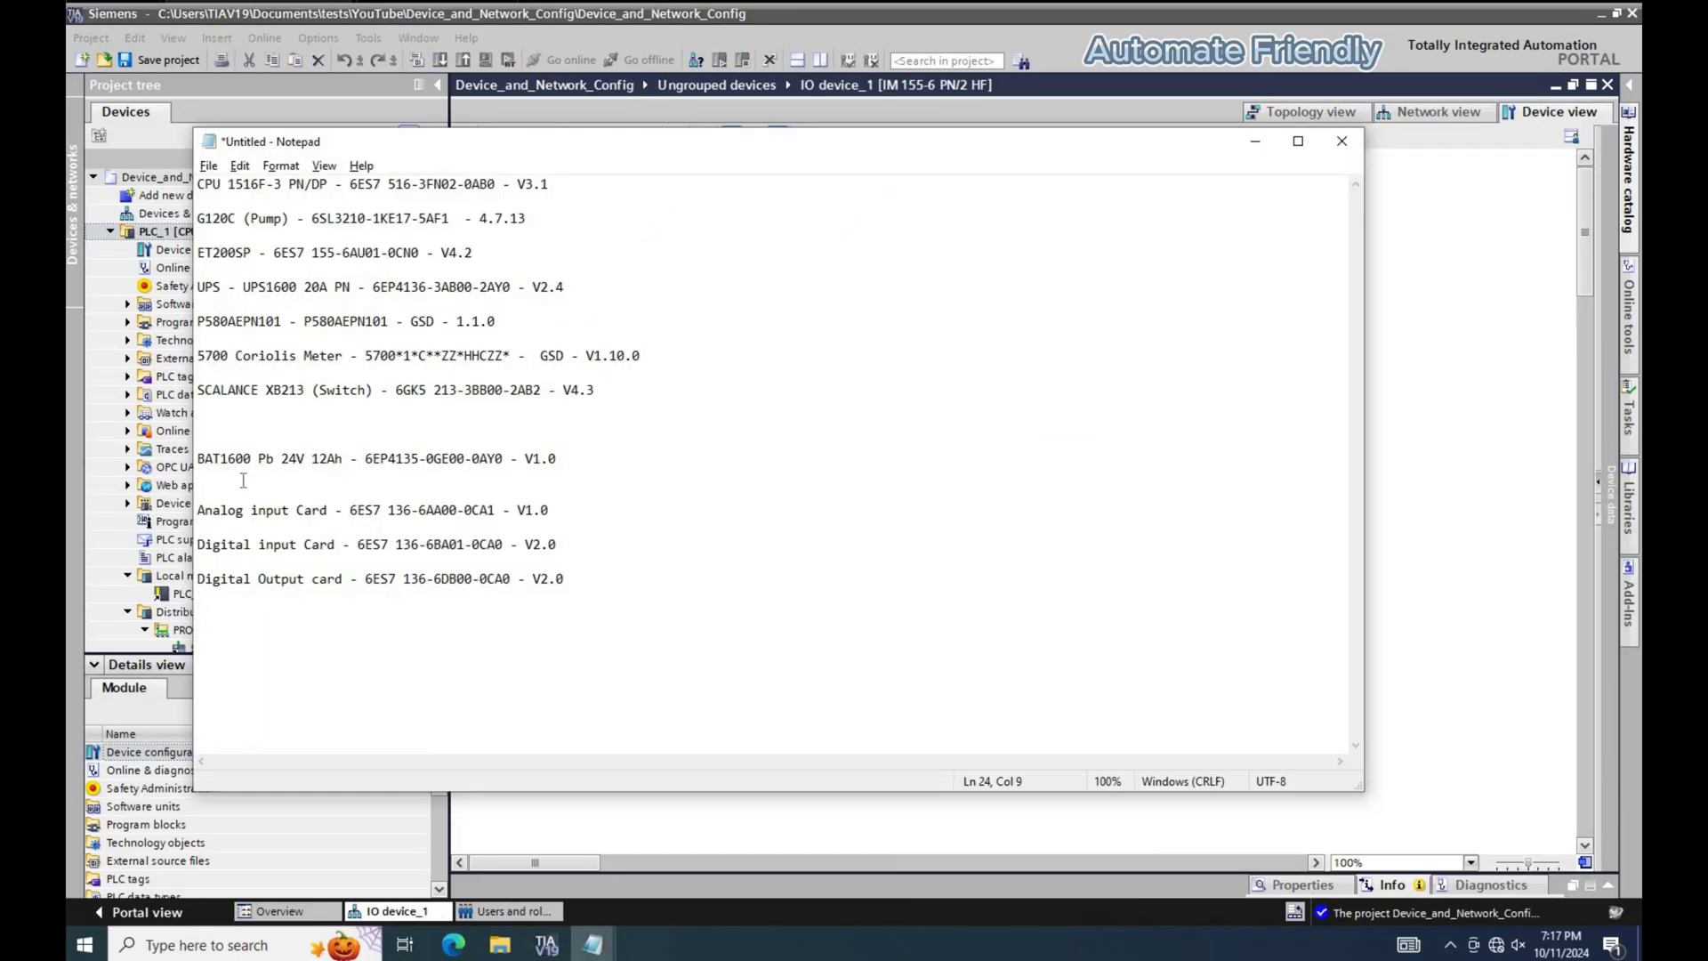
pyautogui.moveTo(197, 476); pyautogui.dragTo(591, 581)
pyautogui.click(591, 581)
pyautogui.hotkey('shift', 'Left')
pyautogui.hotkey('shift', 'Left')
pyautogui.hotkey('shift', 'Left')
pyautogui.hotkey('shift', 'Left')
pyautogui.hotkey('shift', 'Left')
pyautogui.hotkey('shift', 'Left')
pyautogui.hotkey('shift', 'Left')
pyautogui.hotkey('shift', 'Left')
pyautogui.hotkey('shift', 'Left')
pyautogui.hotkey('shift', 'Left')
pyautogui.hotkey('shift', 'Left')
pyautogui.hotkey('shift', 'Left')
pyautogui.hotkey('shift', 'Left')
pyautogui.hotkey('shift', 'Left')
pyautogui.hotkey('shift', 'Left')
pyautogui.hotkey('shift', 'Left')
# Search the TIA Portal hardware catalog for 6ES7 136-6AA00-0CA1 and insert that analog input module into slot 1 of IO device_1.
pyautogui.click(1628, 178)
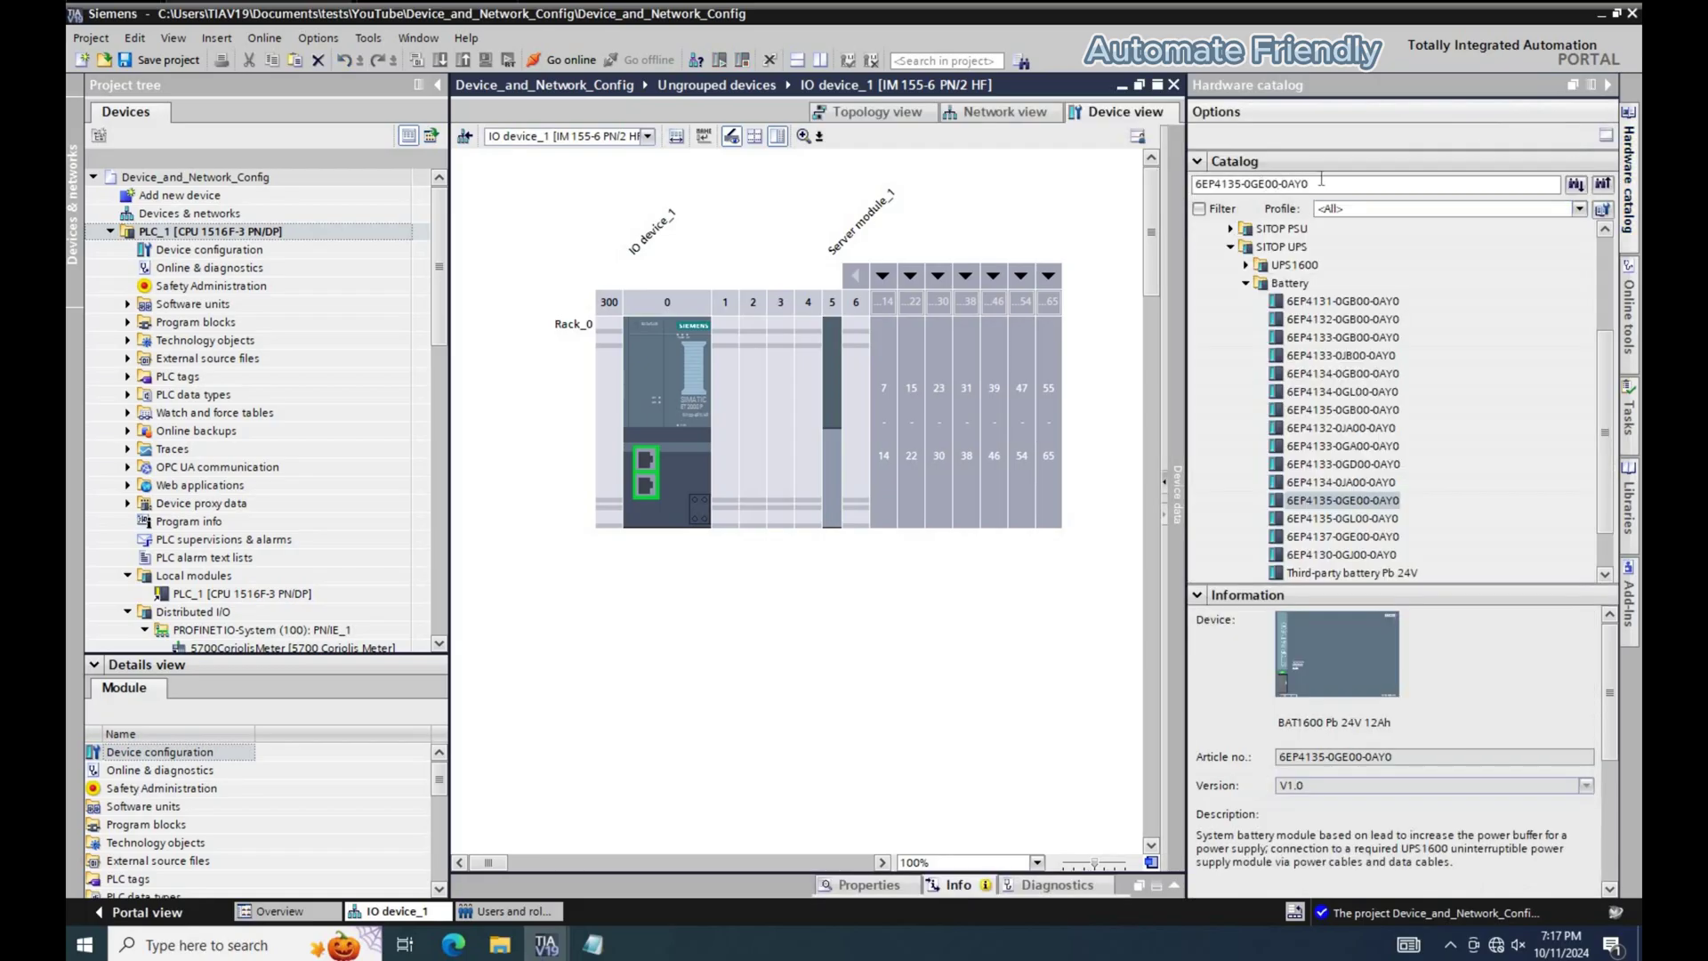
pyautogui.hotkey('ctrl', 'shift', 'Left')
pyautogui.hotkey('ctrl', 'shift', 'Left')
pyautogui.hotkey('ctrl', 'shift', 'Left')
pyautogui.write('6ES7 136-6AA00-0CA1')
pyautogui.press('Return')
pyautogui.press('Return')
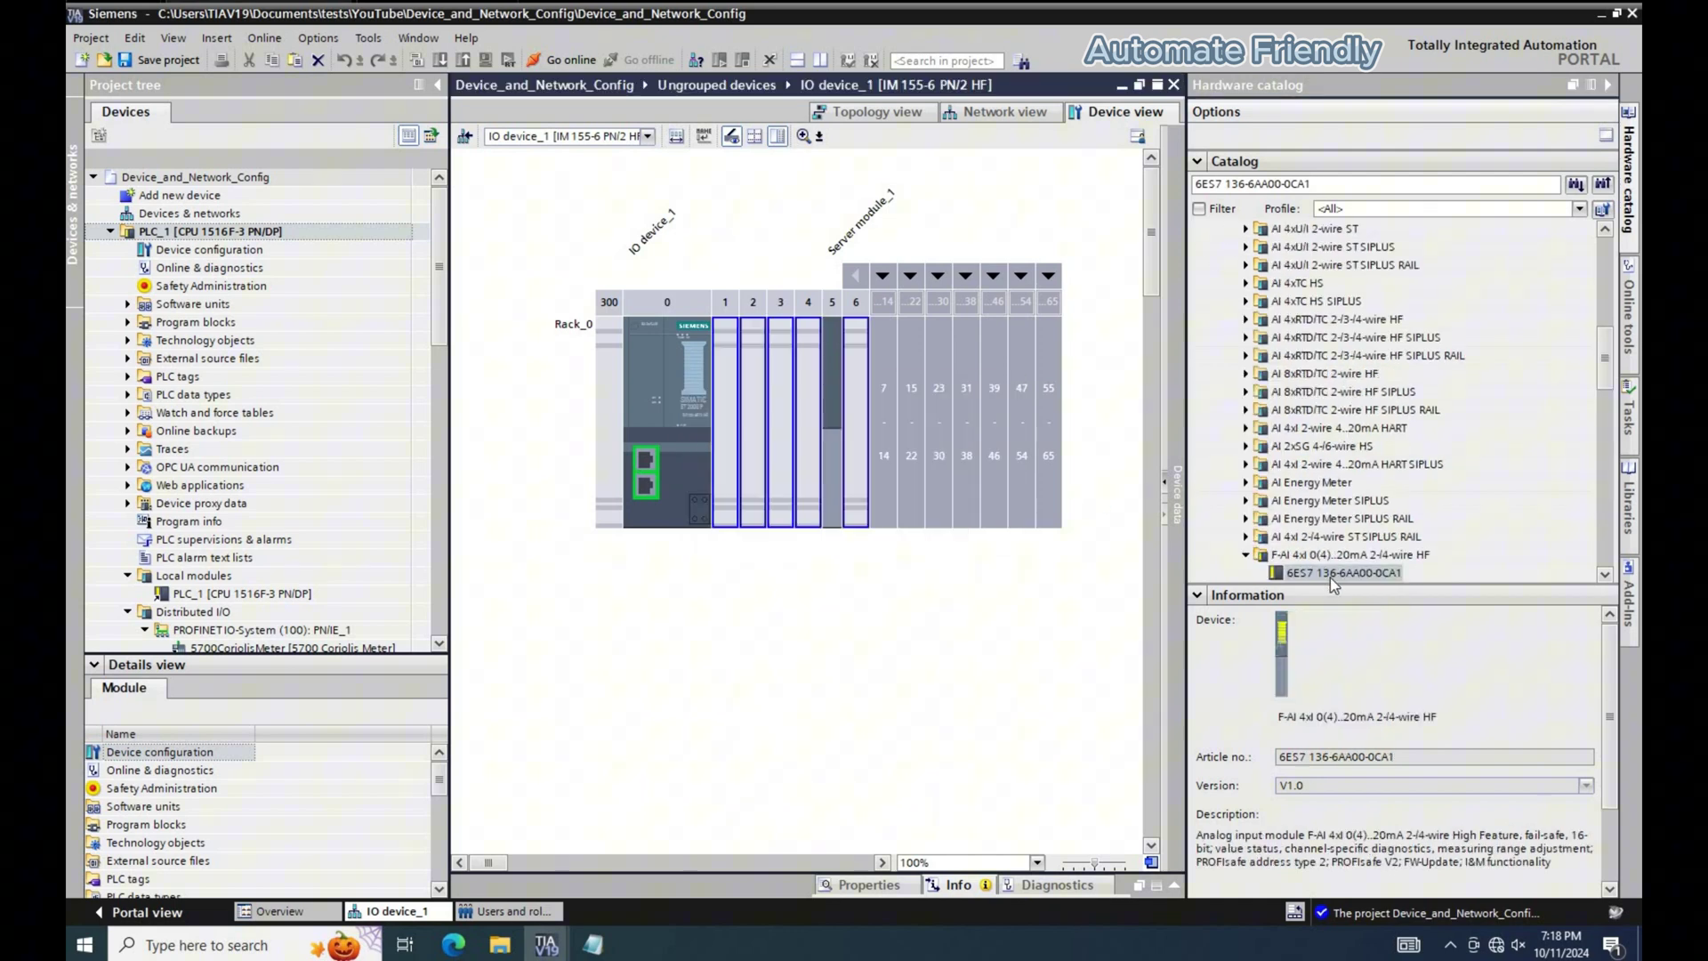
pyautogui.moveTo(1335, 576); pyautogui.dragTo(725, 471)
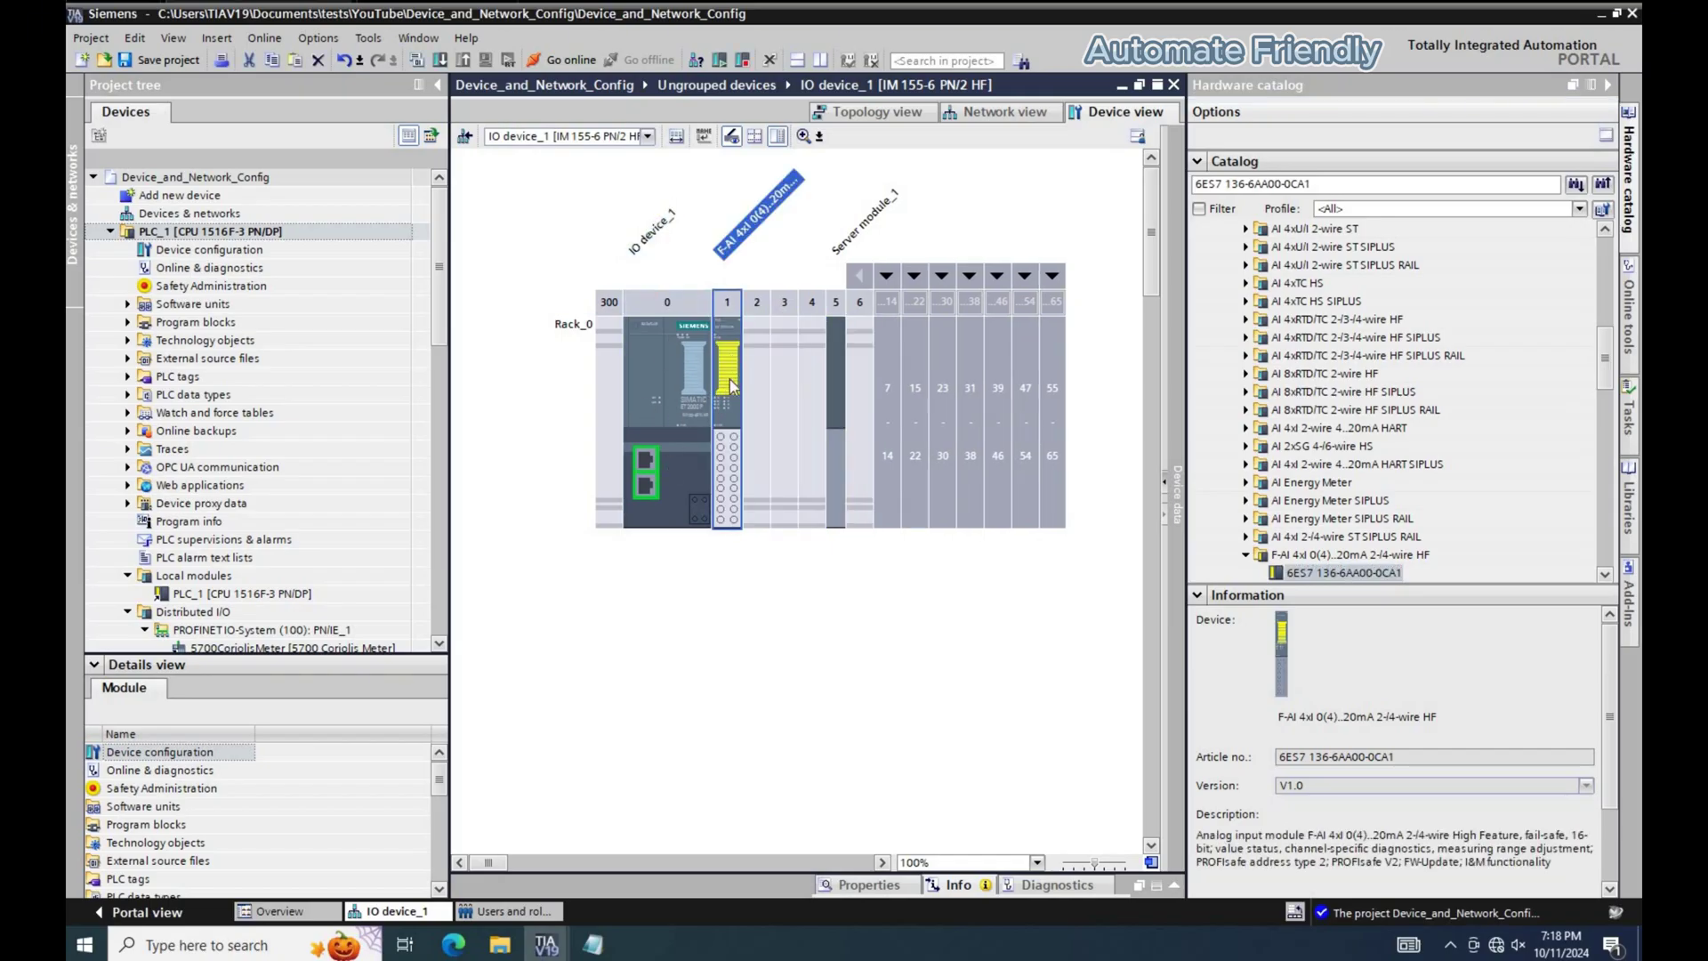
# Copy the digital input card's article number 6ES7 136-6BA01-0CA0 from the Notepad list.
pyautogui.click(877, 113)
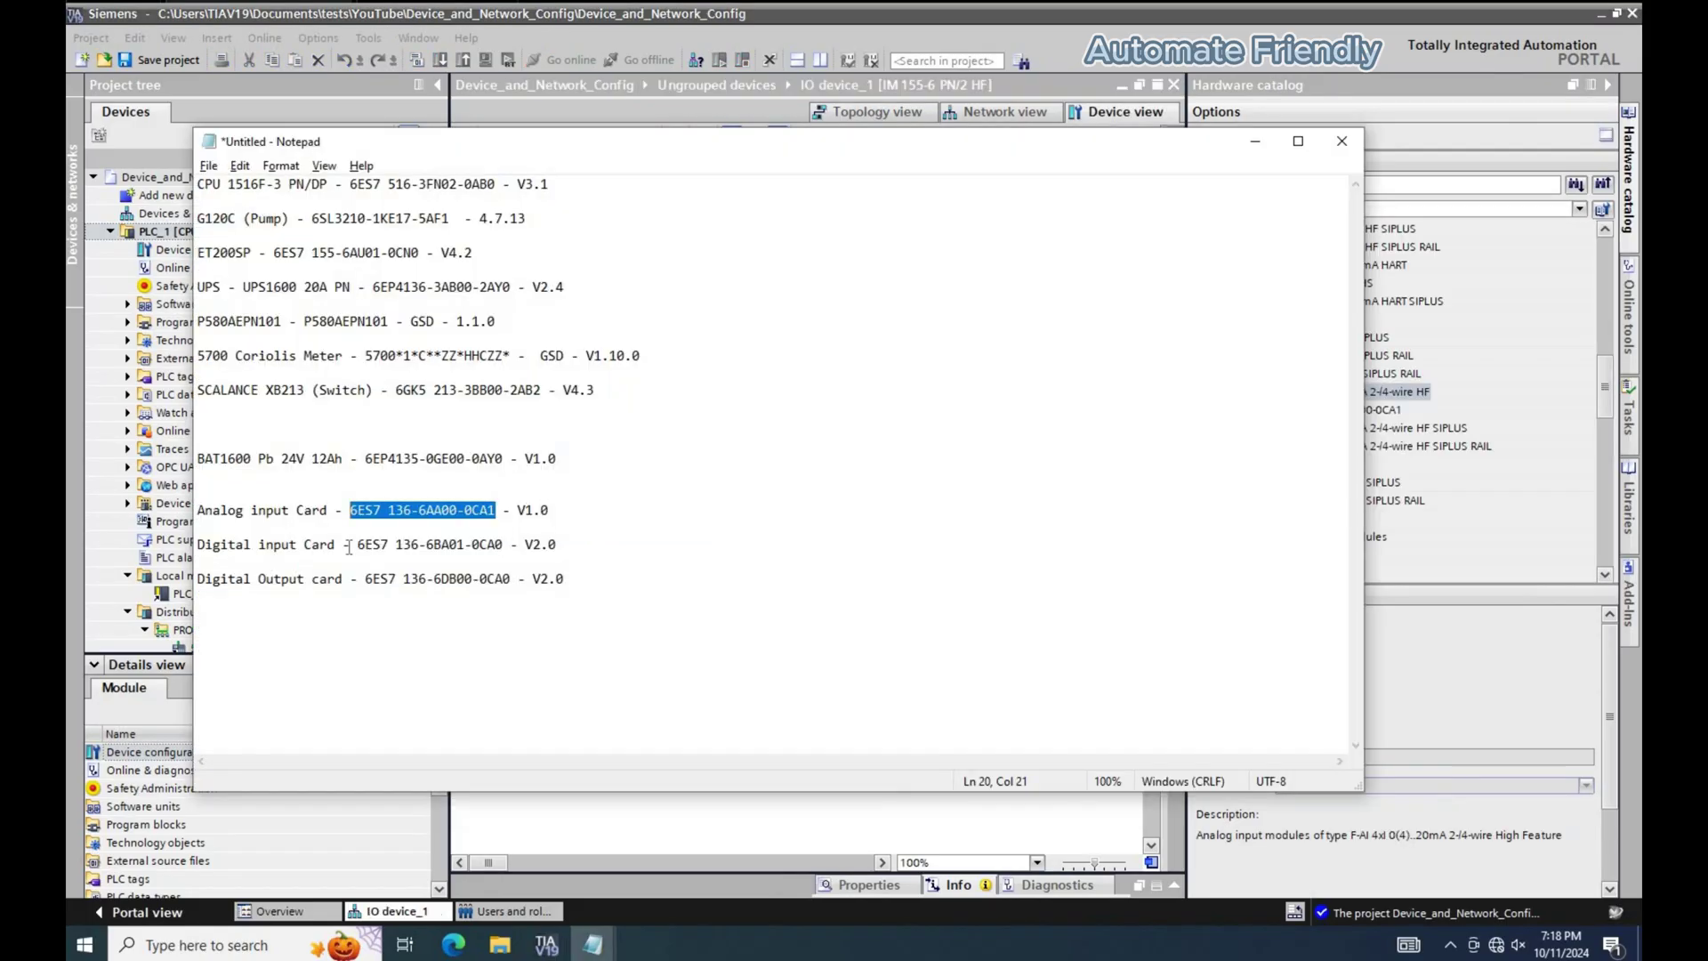
pyautogui.moveTo(502, 545); pyautogui.dragTo(361, 545)
pyautogui.click(1254, 143)
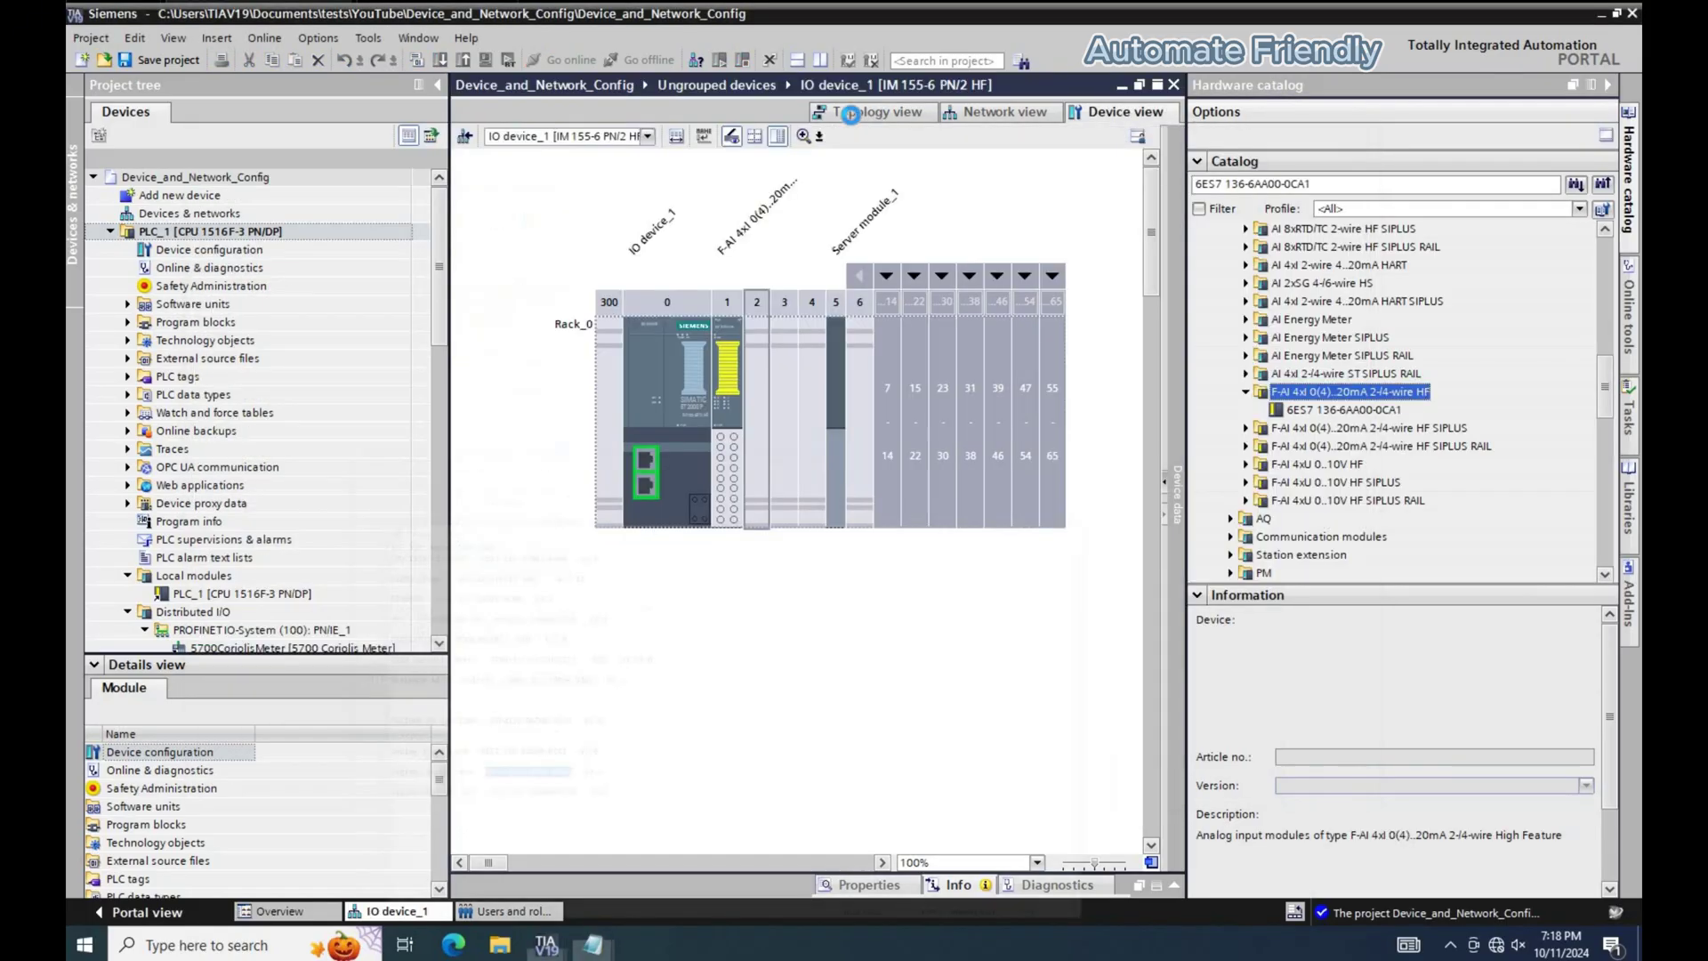
# Open IO device_2 from the topology in TIA Portal and move its server module to slot 5.
pyautogui.click(851, 116)
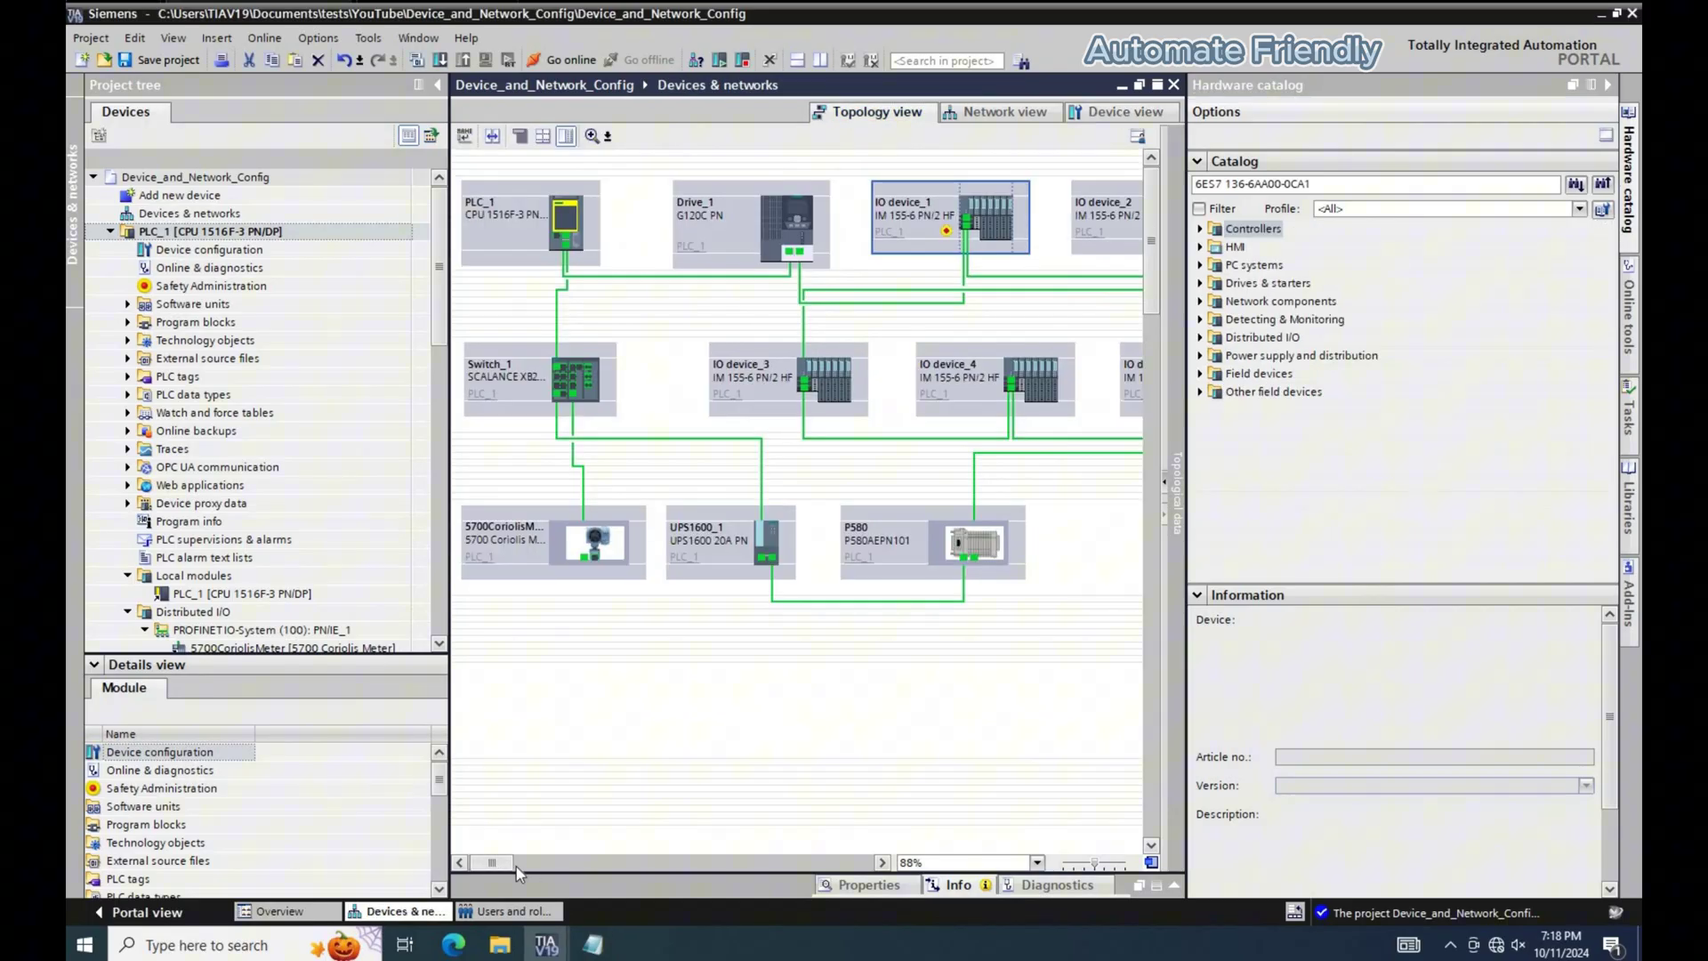
pyautogui.click(520, 865)
pyautogui.doubleClick(915, 212)
pyautogui.moveTo(724, 394); pyautogui.dragTo(829, 393)
# Search the hardware catalog for 6ES7 136-6BA01-0CA0 and insert that digital input module into slot 1 of IO device_2.
pyautogui.moveTo(1312, 184); pyautogui.dragTo(1141, 191)
pyautogui.write('6ES7 136-6BA01-0CA0')
pyautogui.press('Return')
pyautogui.click(917, 520)
pyautogui.moveTo(1321, 573); pyautogui.dragTo(727, 452)
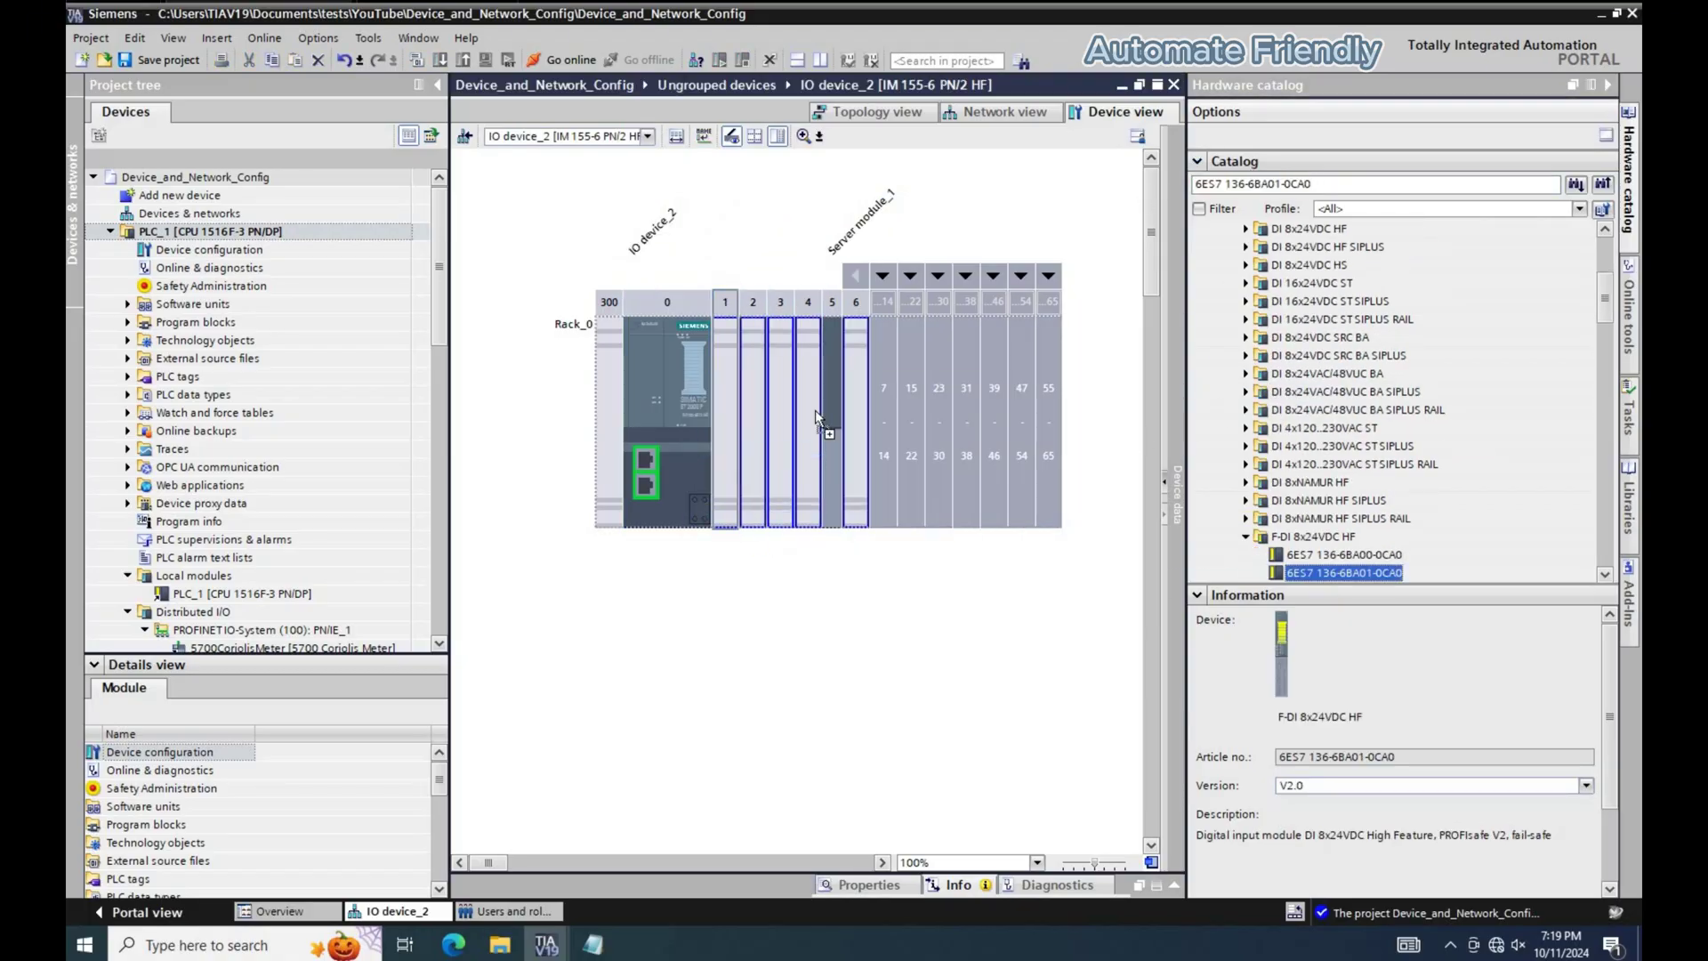
pyautogui.click(876, 112)
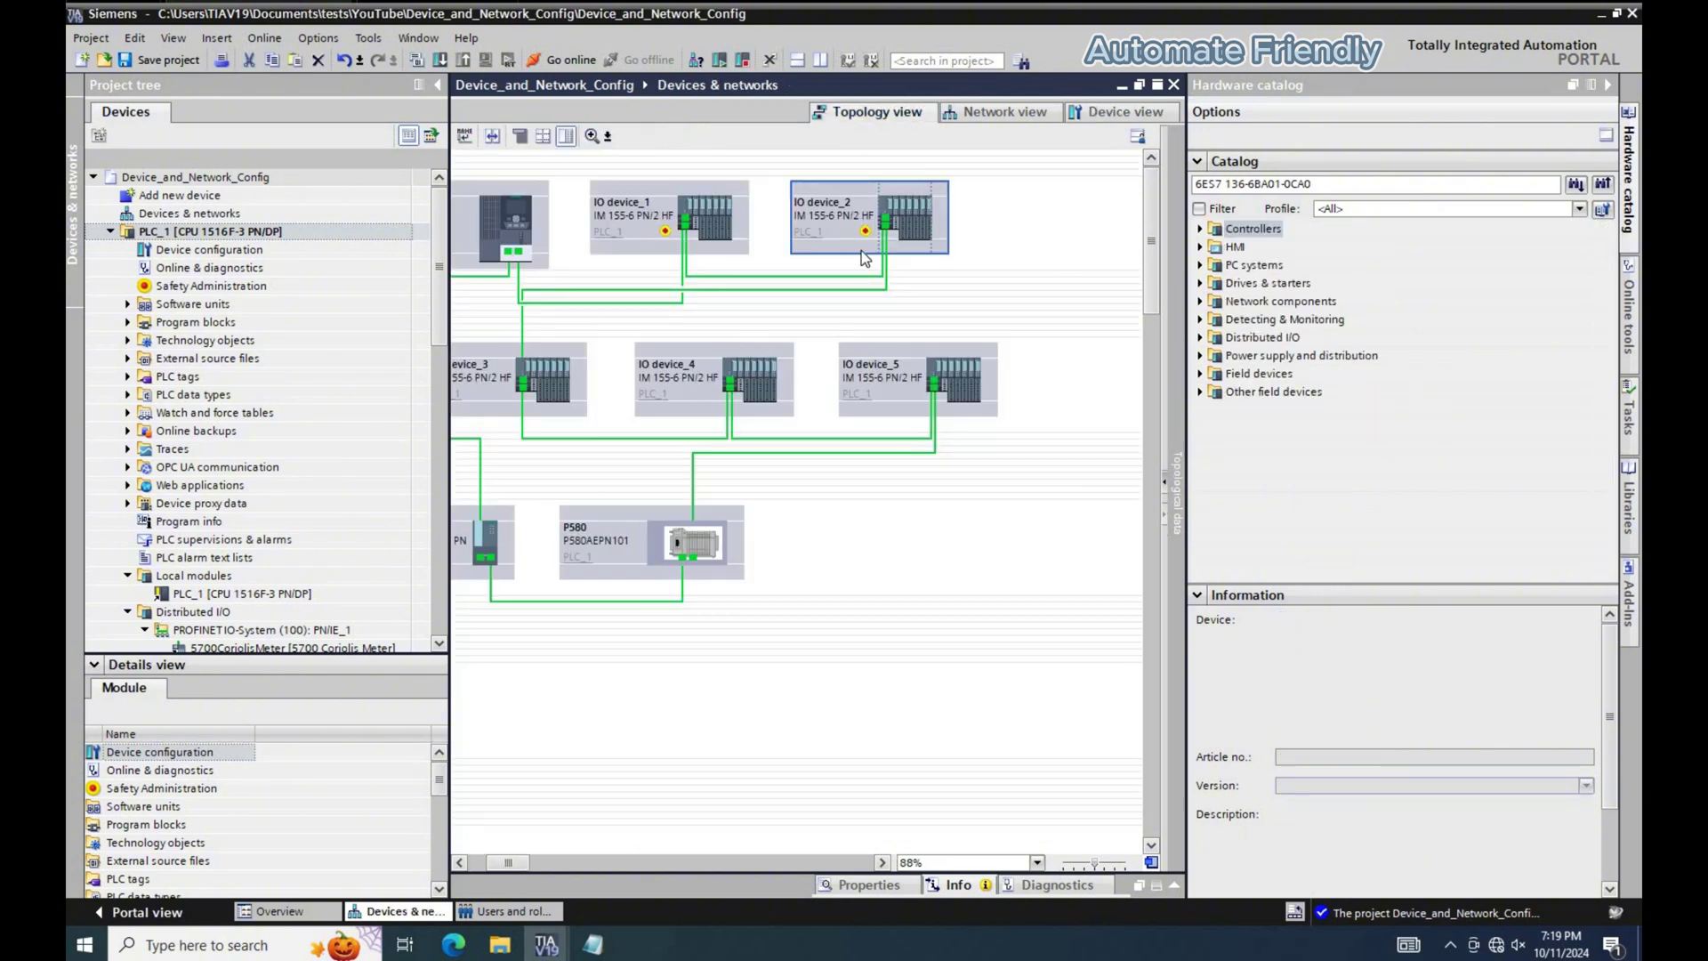
pyautogui.click(1123, 112)
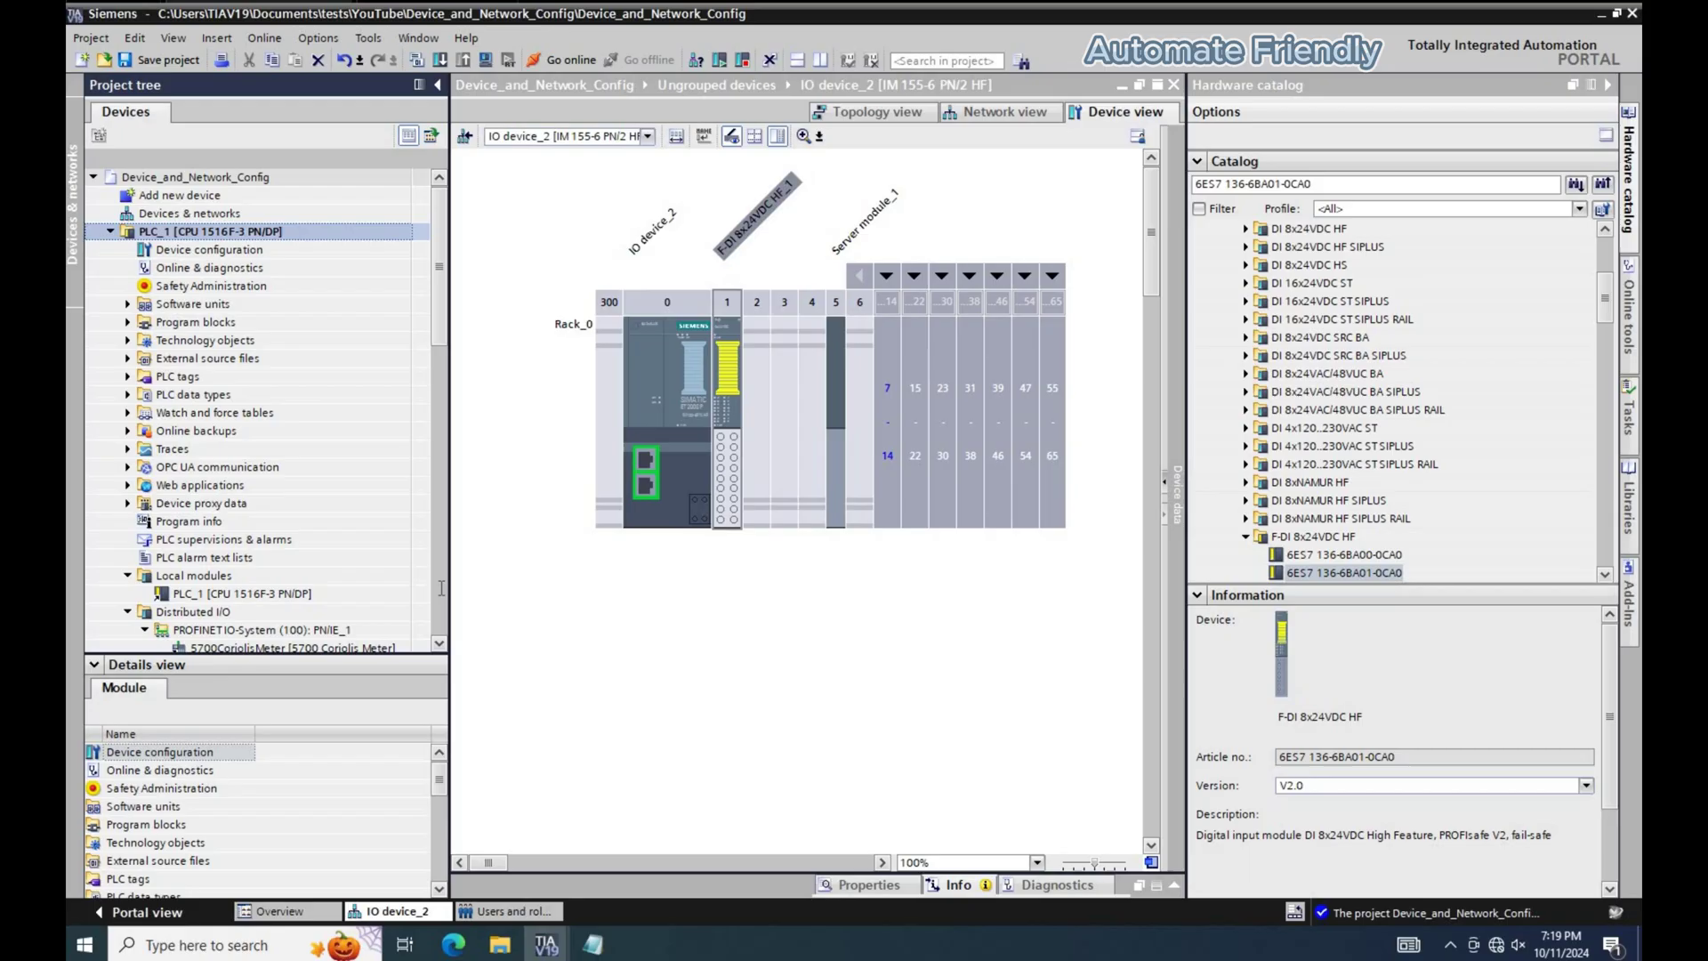
# Copy the digital output card's article number 6ES7 136-6DB00-0CA0 from the Notepad list and return to TIA Portal.
pyautogui.hotkey('alt', 'Tab')
pyautogui.moveTo(511, 578); pyautogui.dragTo(364, 579)
pyautogui.hotkey('alt', 'Tab')
# Open IO device_5 from the topology and move its server module to slot 5.
pyautogui.click(878, 112)
pyautogui.click(877, 411)
pyautogui.doubleClick(877, 411)
pyautogui.moveTo(725, 386); pyautogui.dragTo(832, 386)
# Search the hardware catalog for 6ES7 136-6DB00-0CA0 and insert that digital output module into slot 1 of IO device_5.
pyautogui.click(1317, 184)
pyautogui.write('6ES7 136-6DB00-0CA0')
pyautogui.press('Return')
pyautogui.moveTo(1298, 573); pyautogui.dragTo(725, 438)
# Collapse the hardware catalog and compile the PLC_1 configuration.
pyautogui.click(1607, 85)
pyautogui.doubleClick(1274, 888)
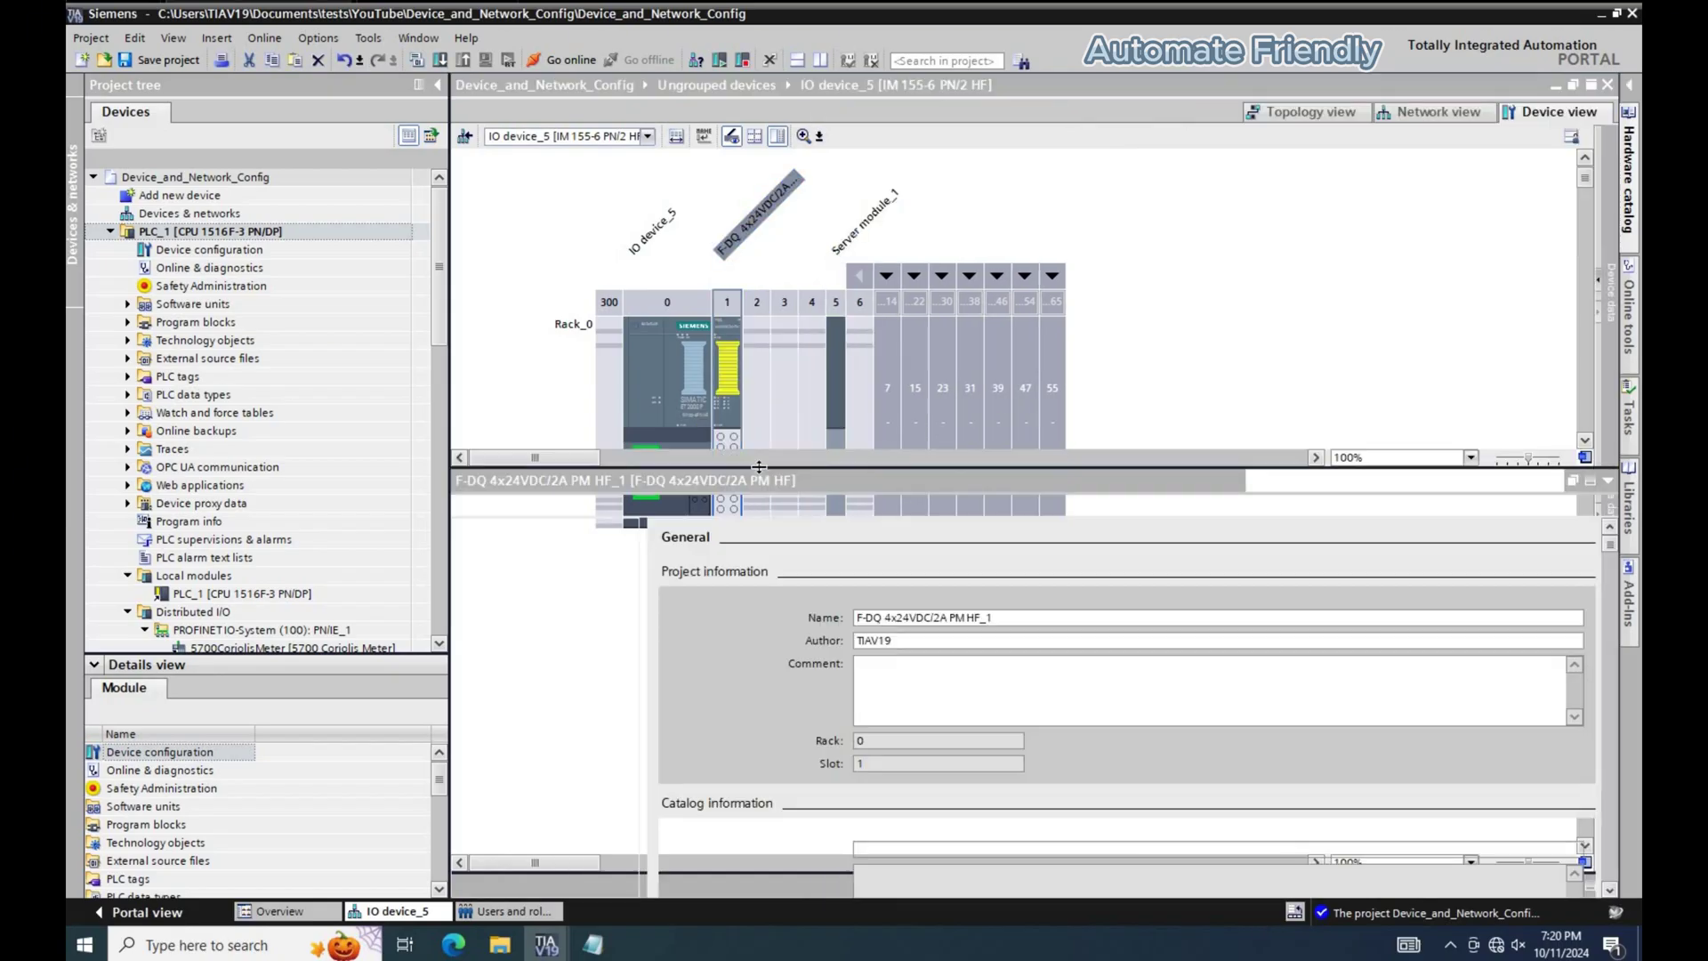
pyautogui.click(210, 231)
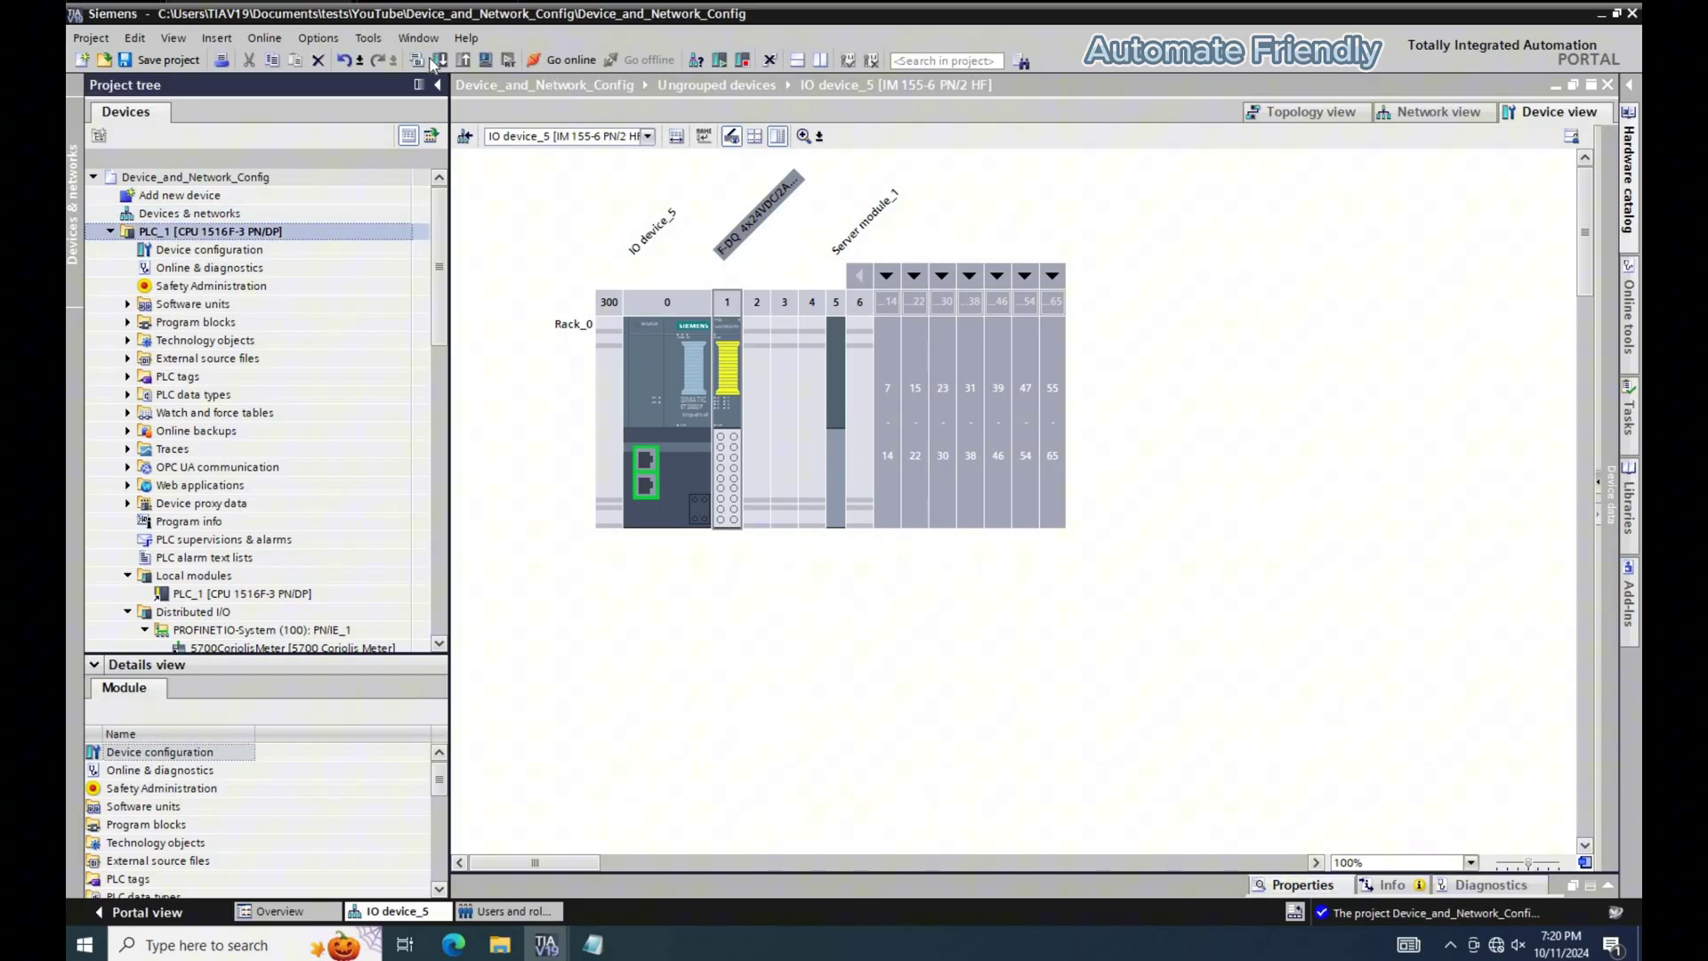
pyautogui.click(418, 59)
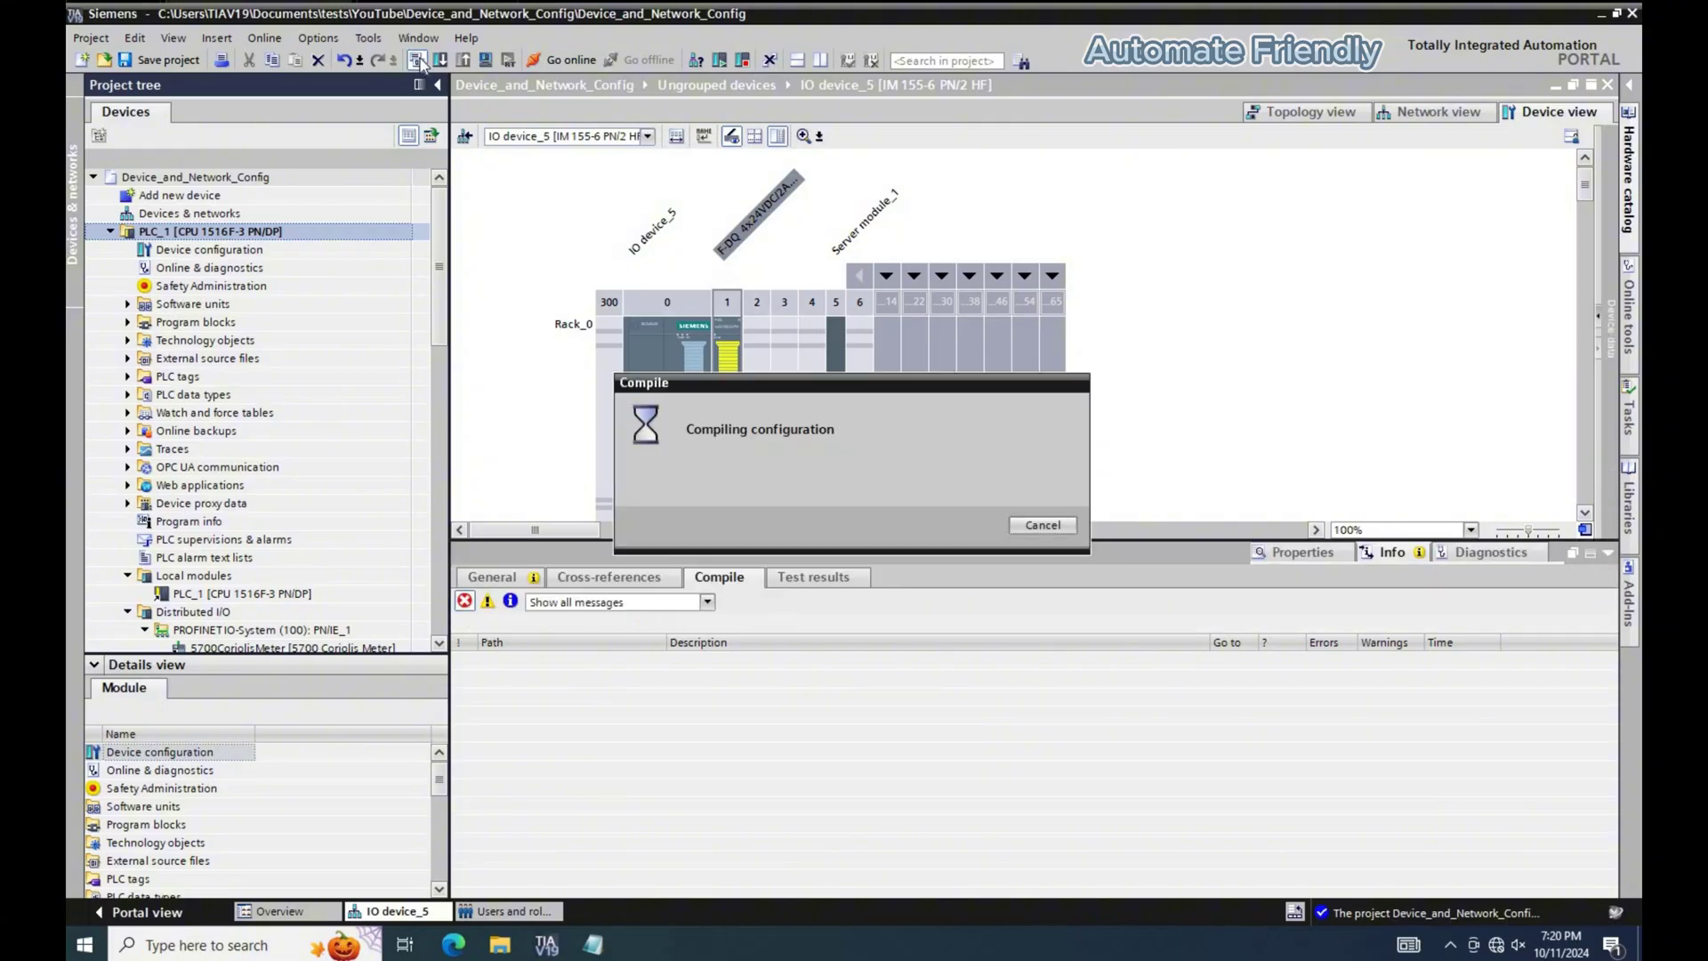
# Review the complete device topology and the PROFINET IO-System connections between PLC_1 and its devices in the network overview.
pyautogui.click(1339, 114)
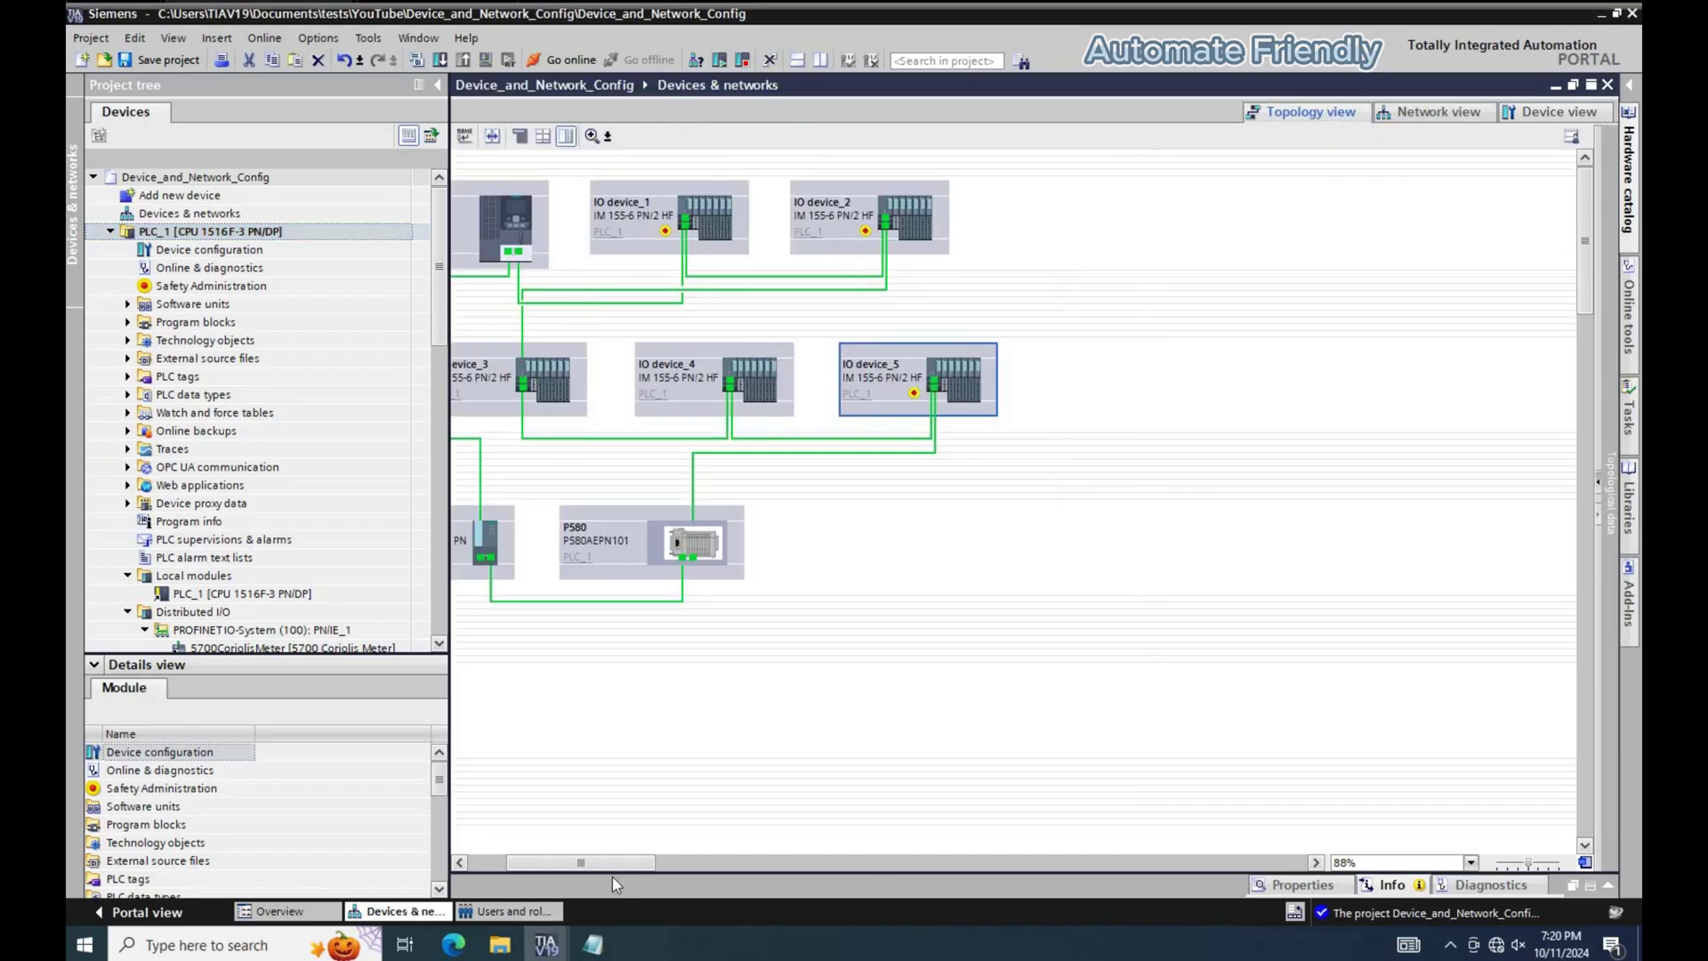
pyautogui.moveTo(580, 862); pyautogui.dragTo(541, 862)
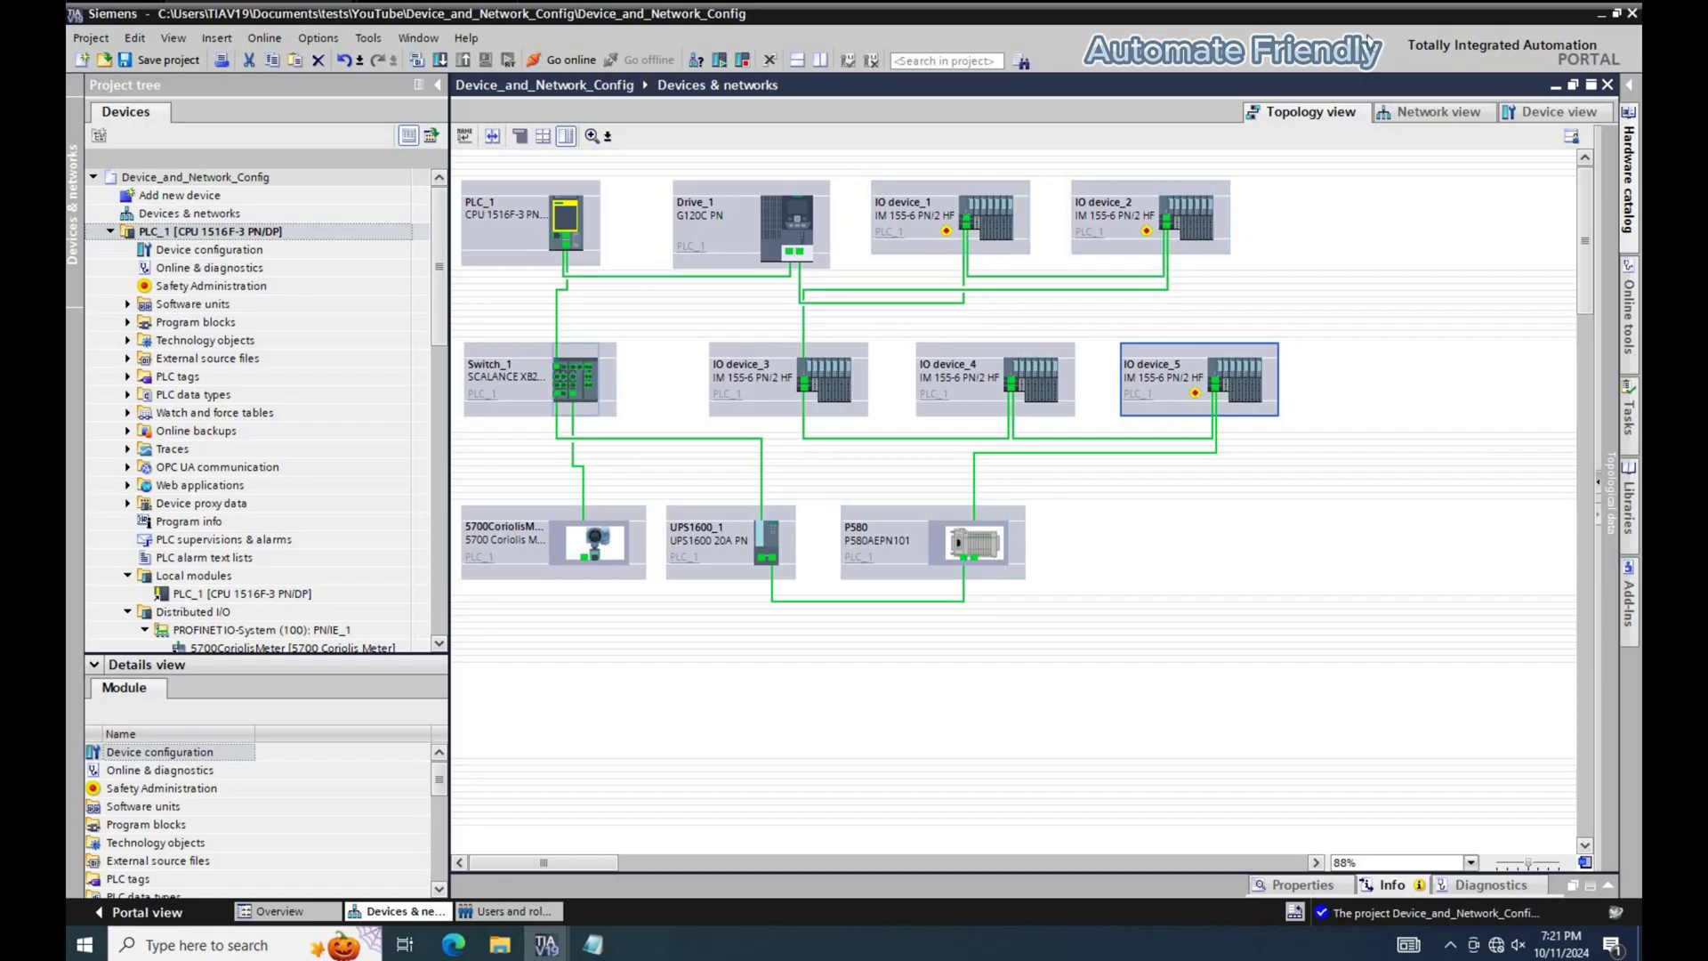
pyautogui.click(1420, 111)
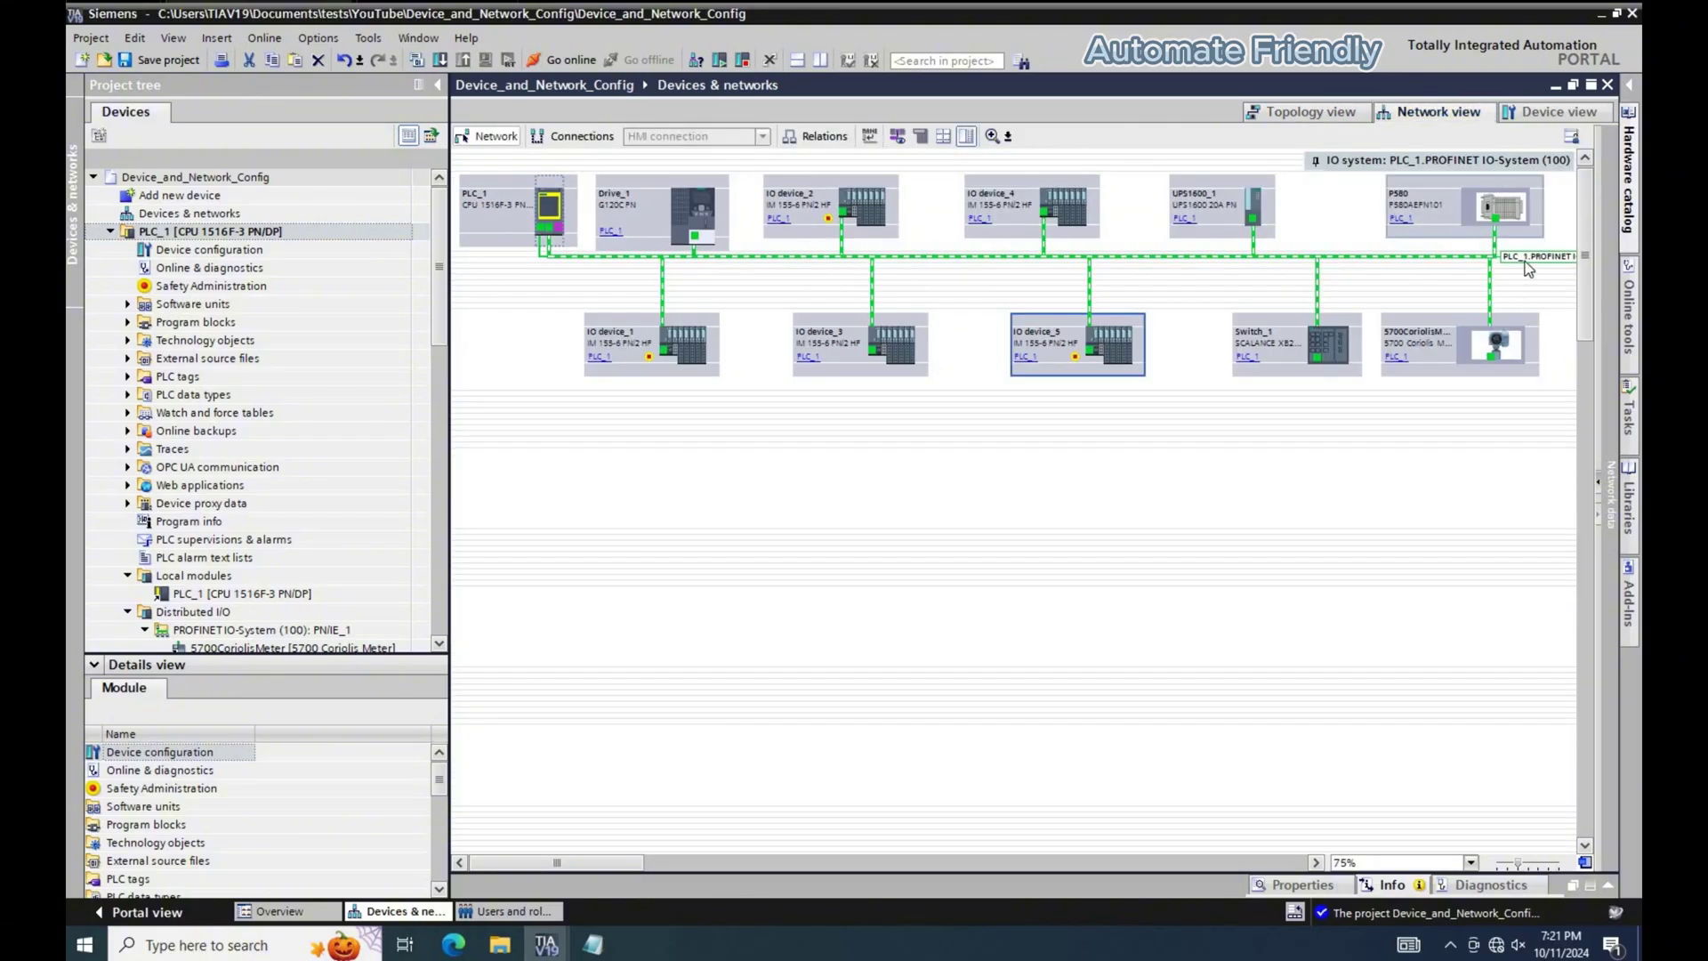
pyautogui.click(1128, 256)
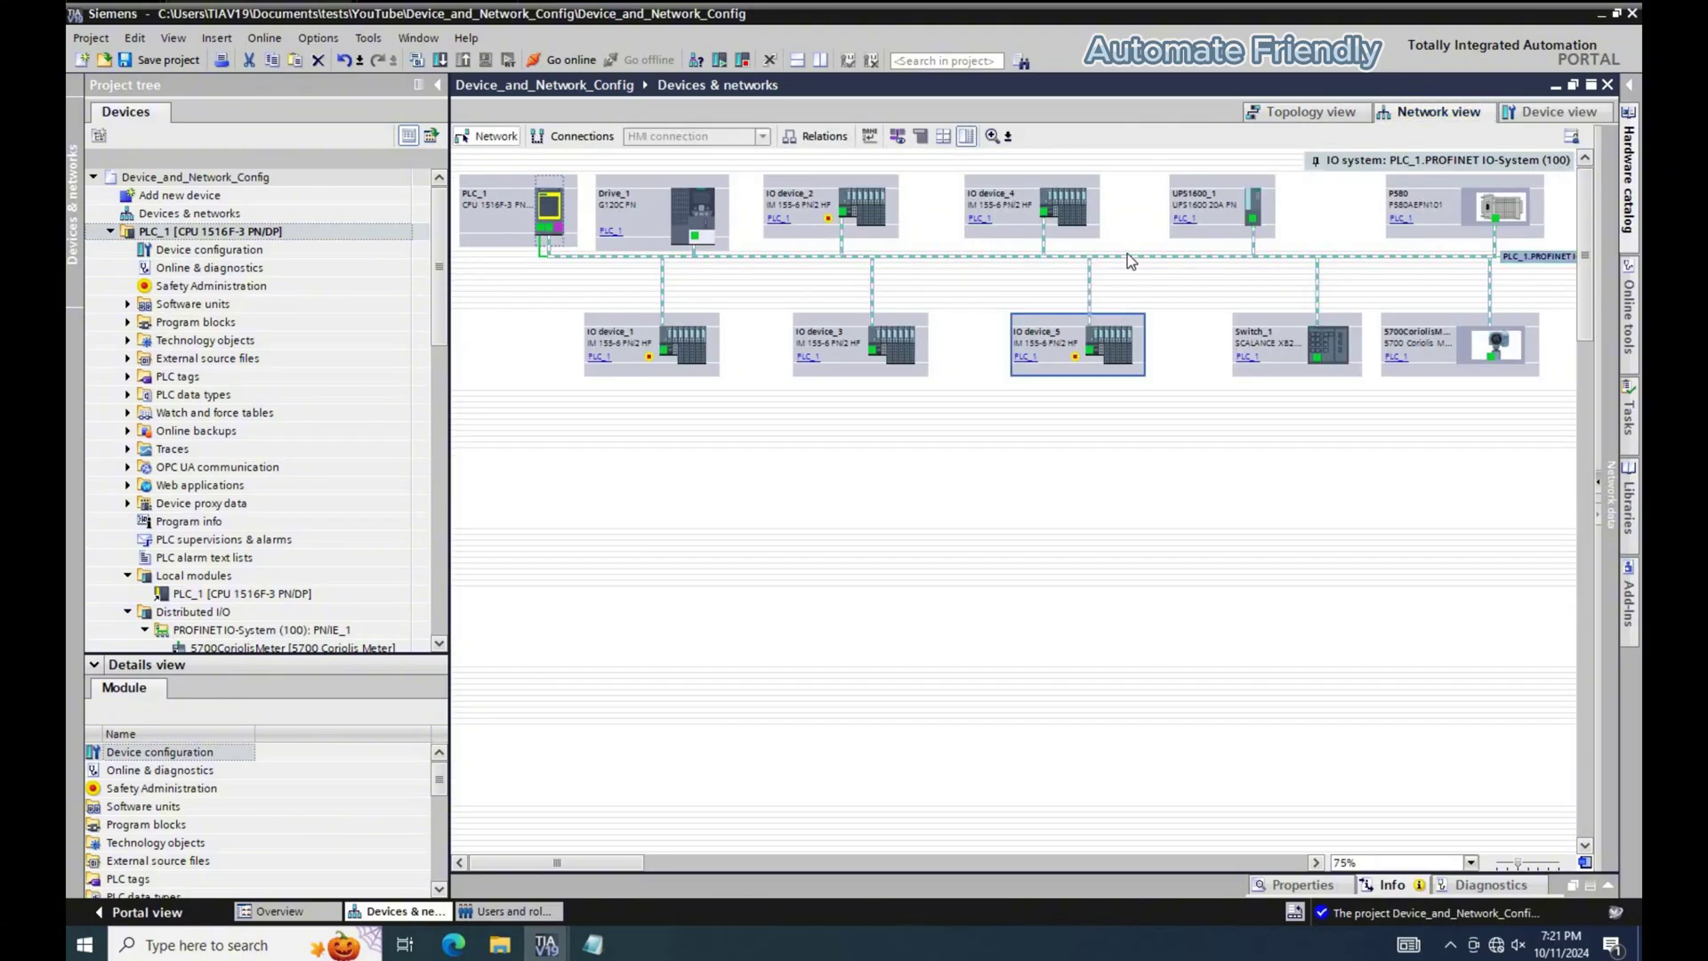
pyautogui.click(1050, 372)
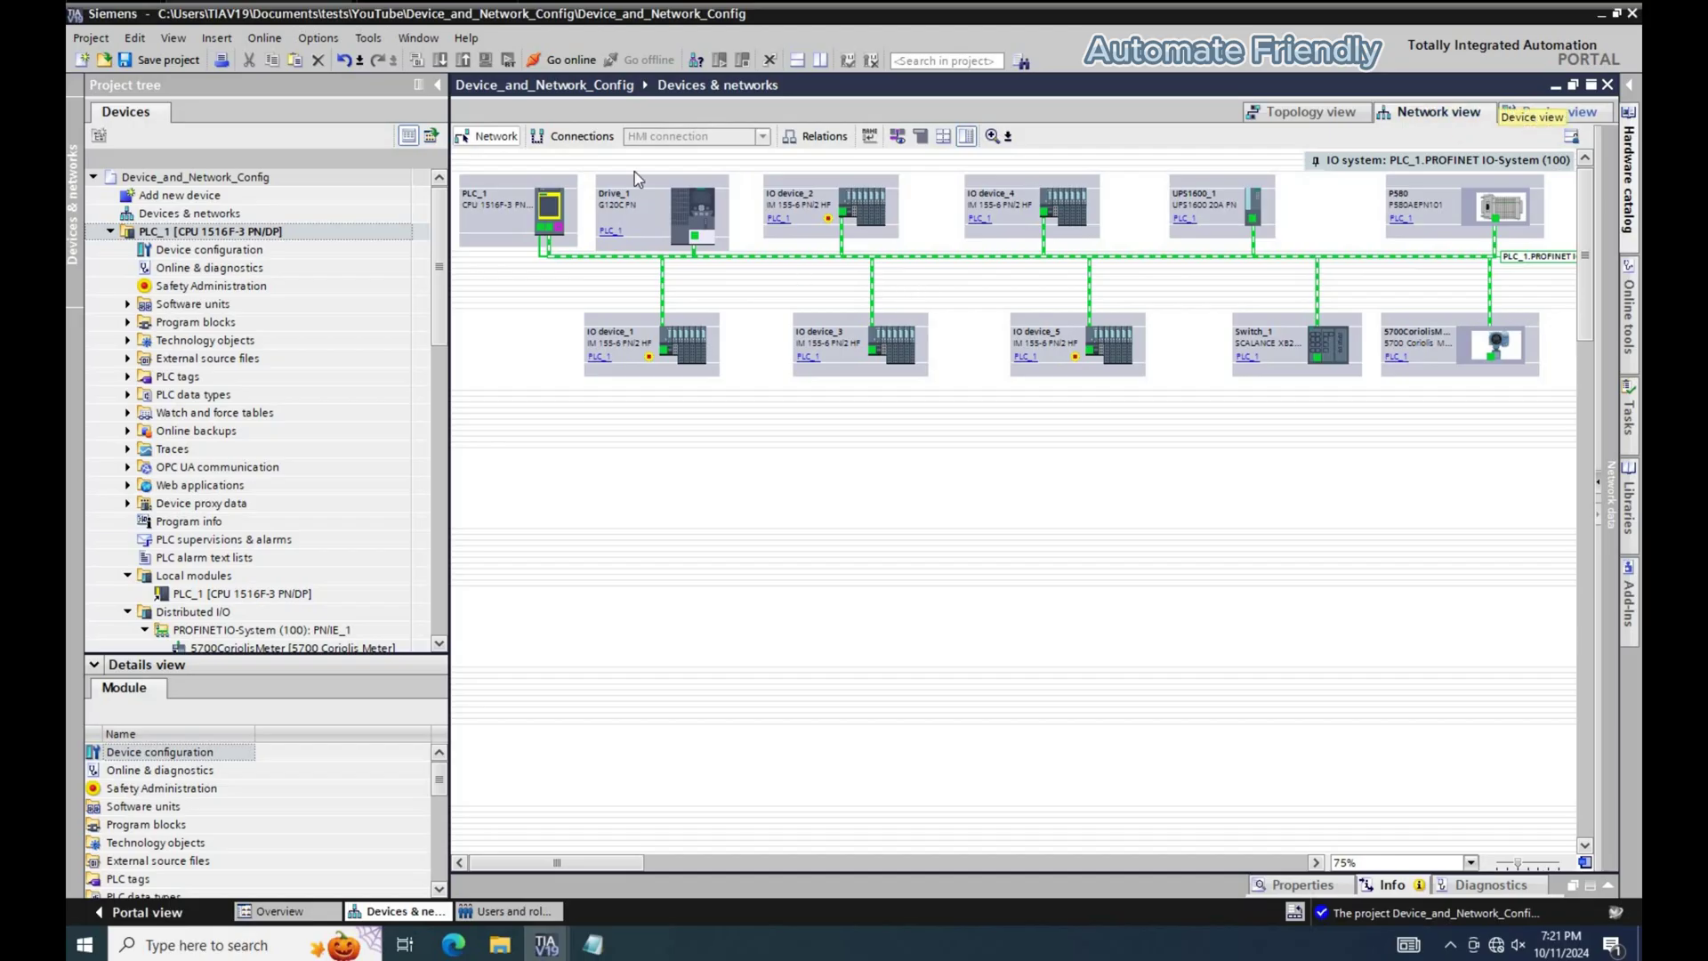
# Examine the individual device configurations of Drive_1, IO device_1, IO device_2, IO device_3, IO device_5 and PLC_1.
pyautogui.click(638, 137)
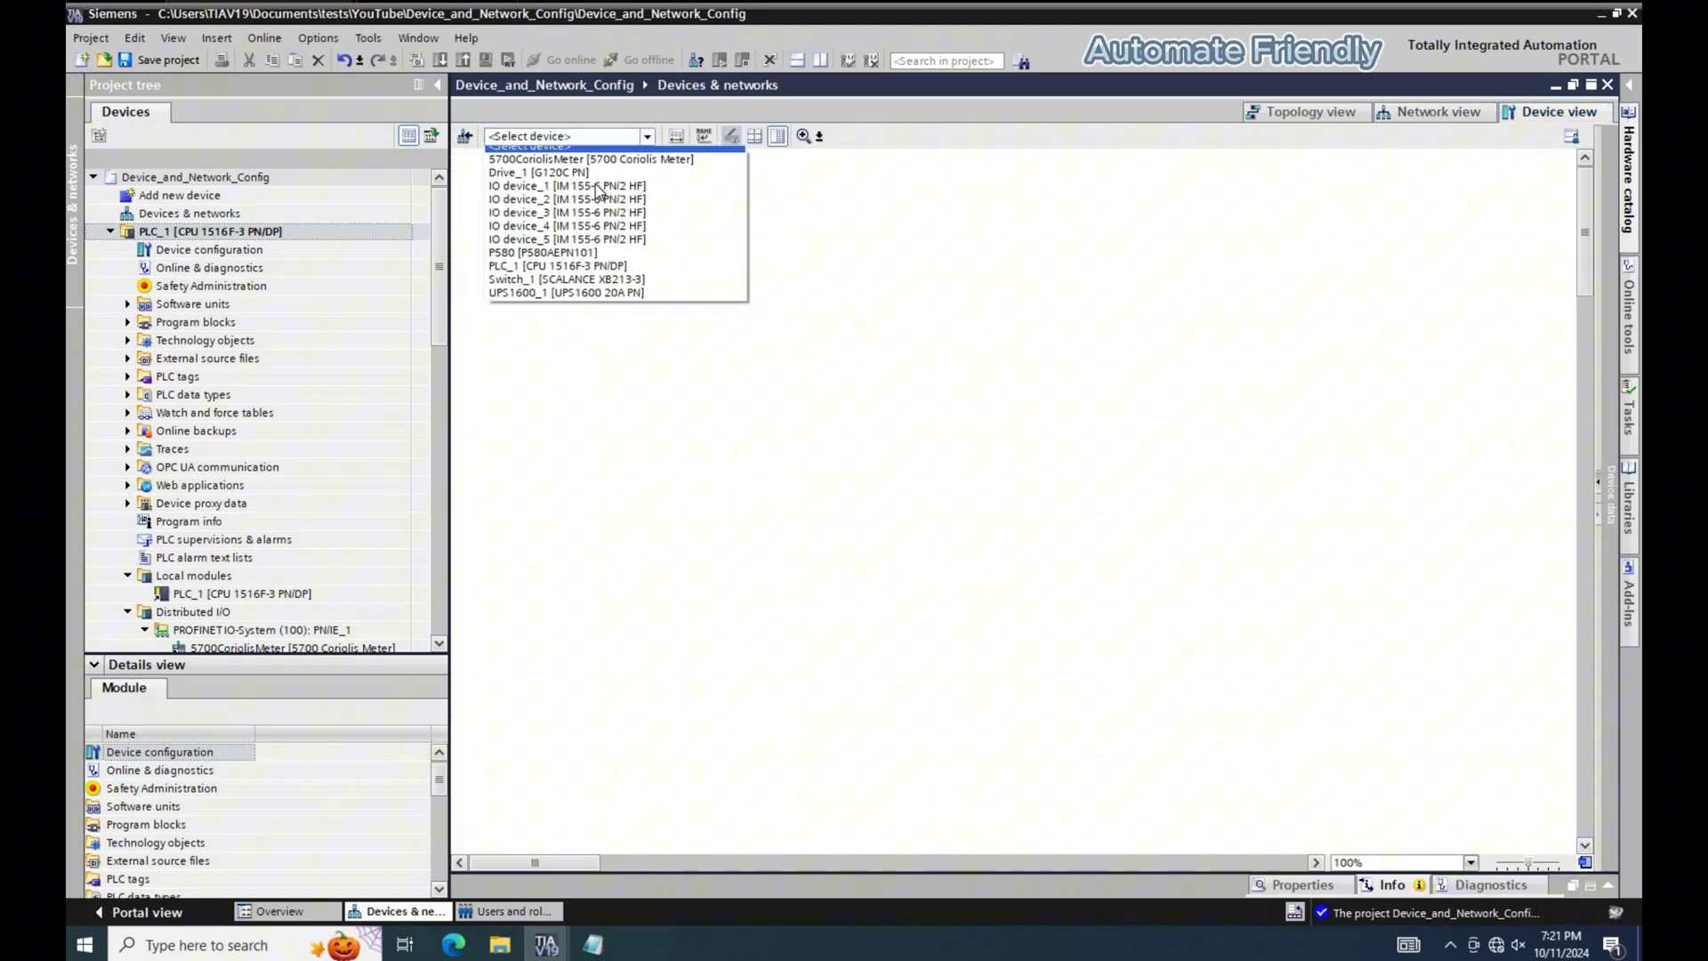
pyautogui.click(589, 139)
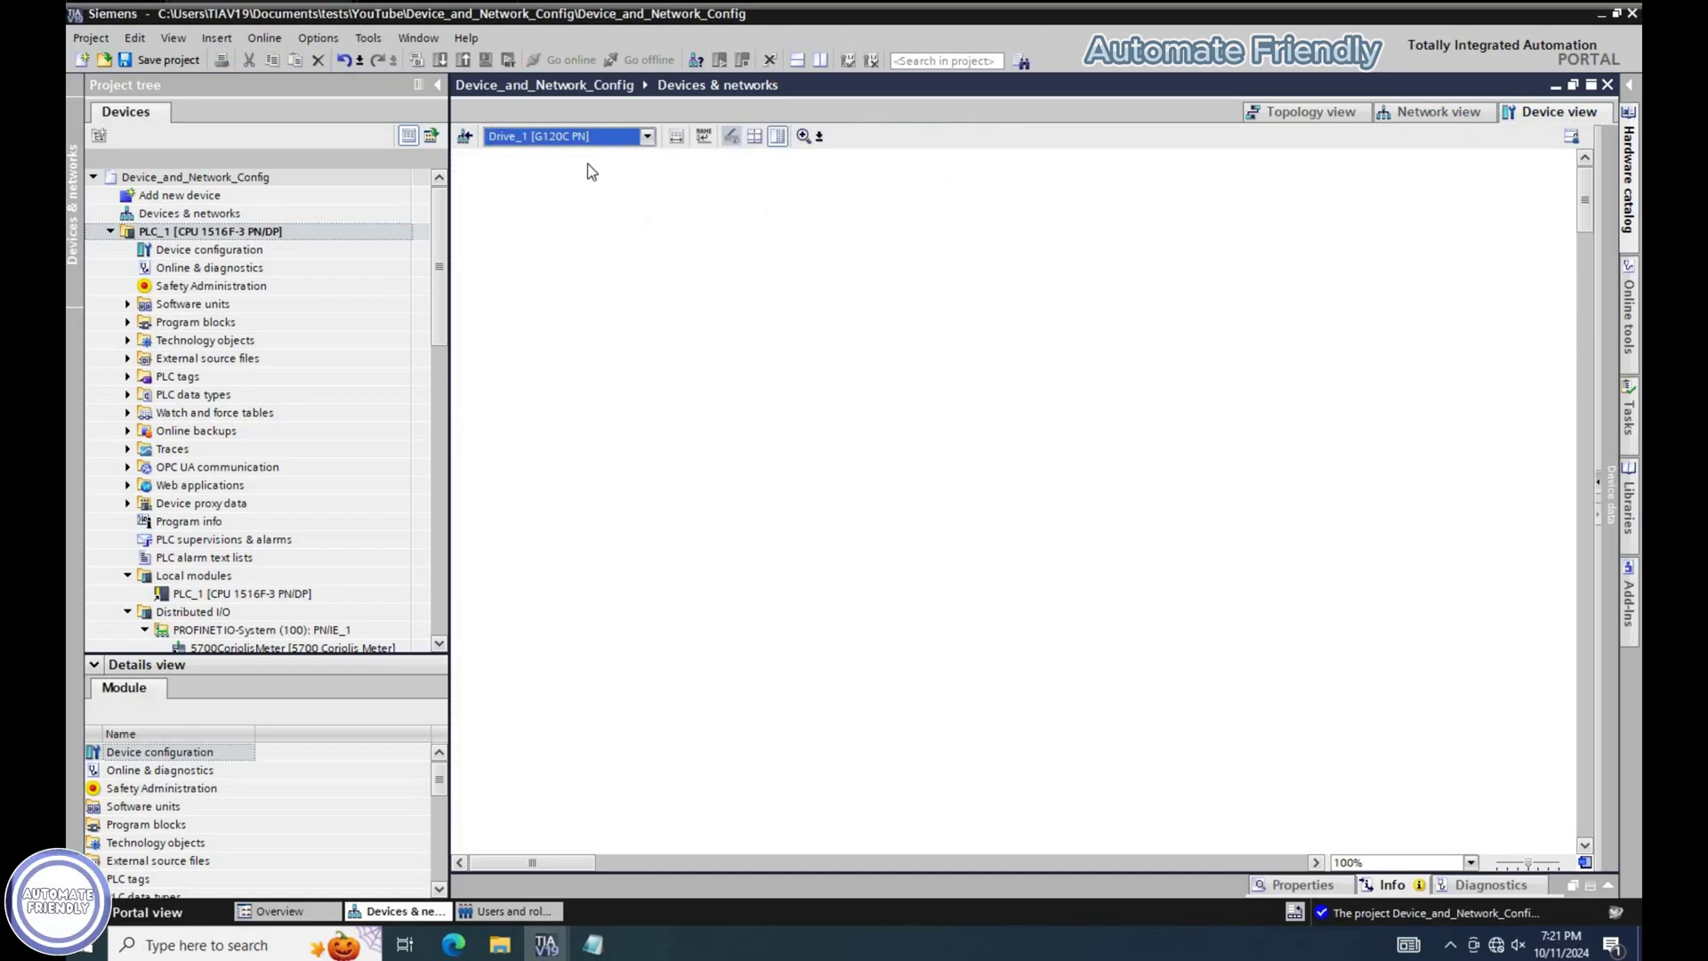
pyautogui.click(587, 137)
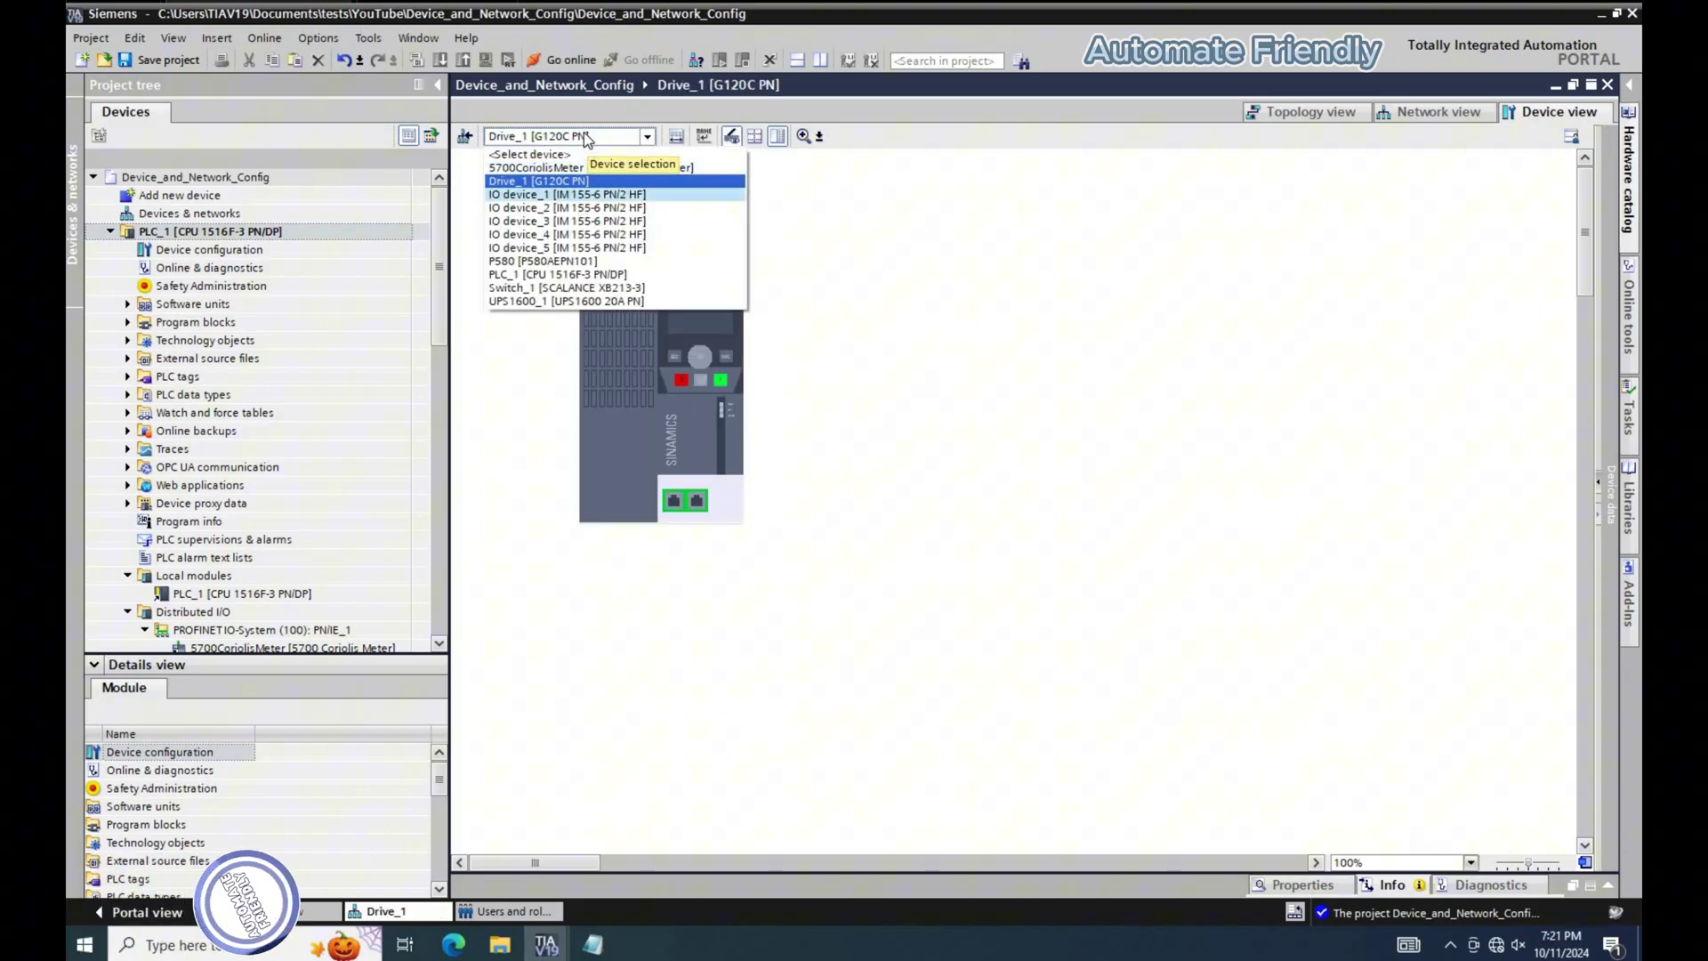
pyautogui.click(577, 195)
pyautogui.click(580, 137)
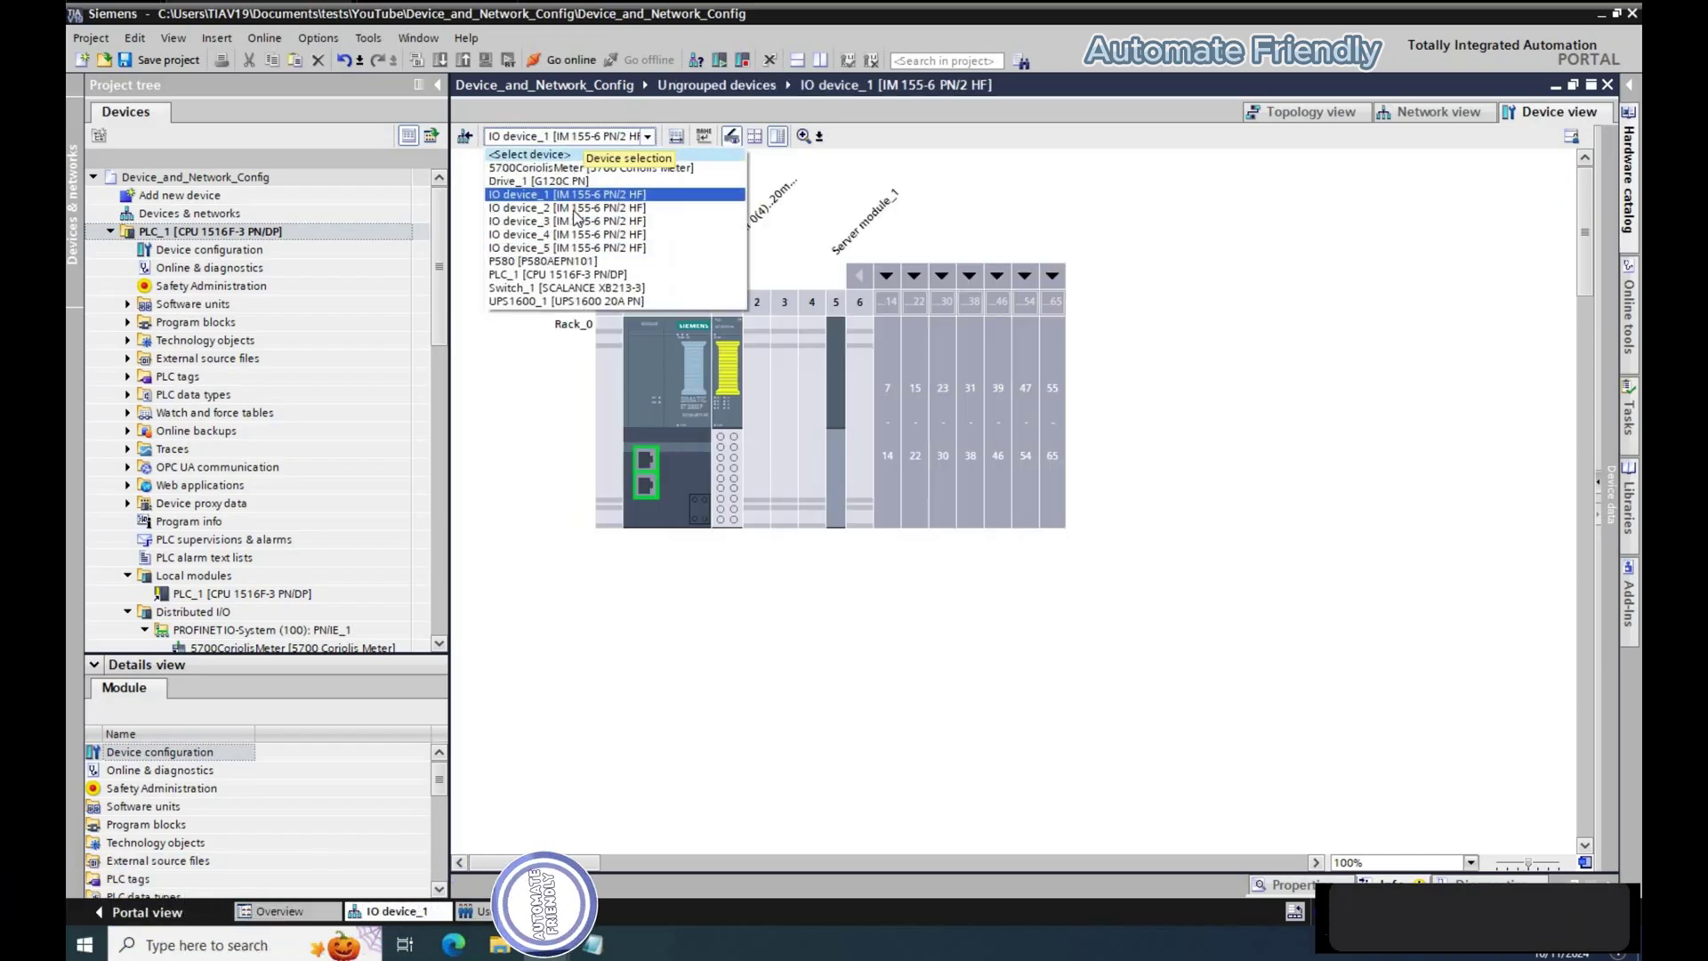
pyautogui.click(577, 208)
pyautogui.click(580, 137)
pyautogui.click(575, 221)
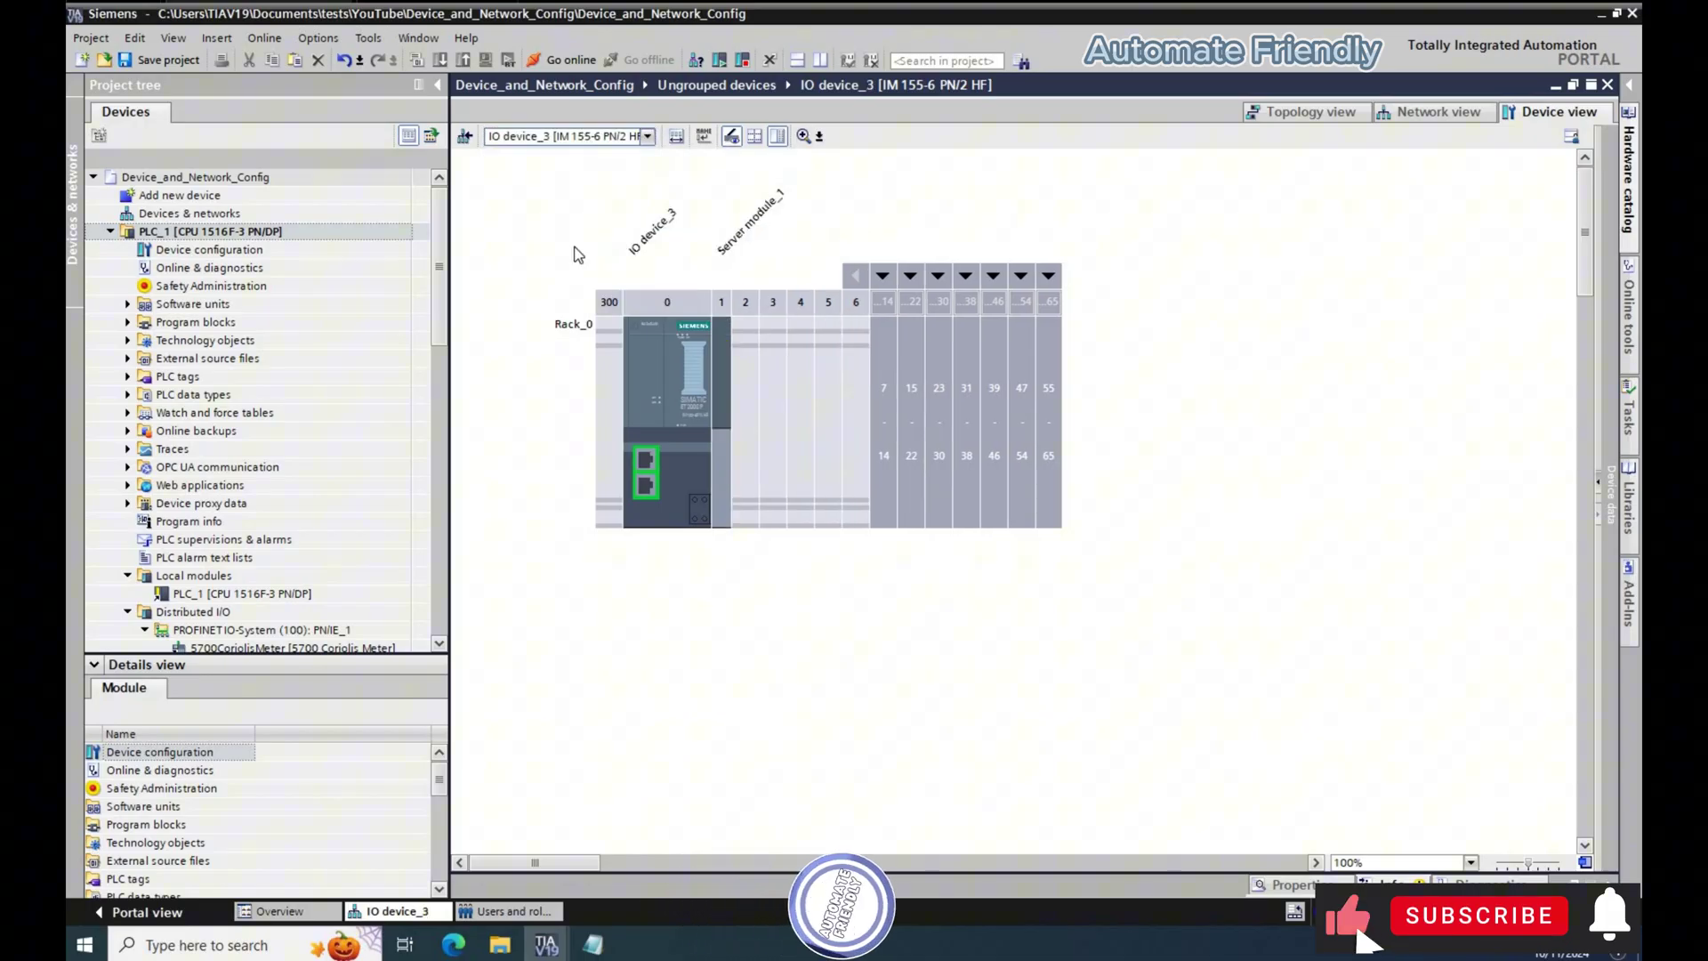
pyautogui.hotkey('alt', 'Down')
pyautogui.click(577, 247)
pyautogui.hotkey('alt', 'Down')
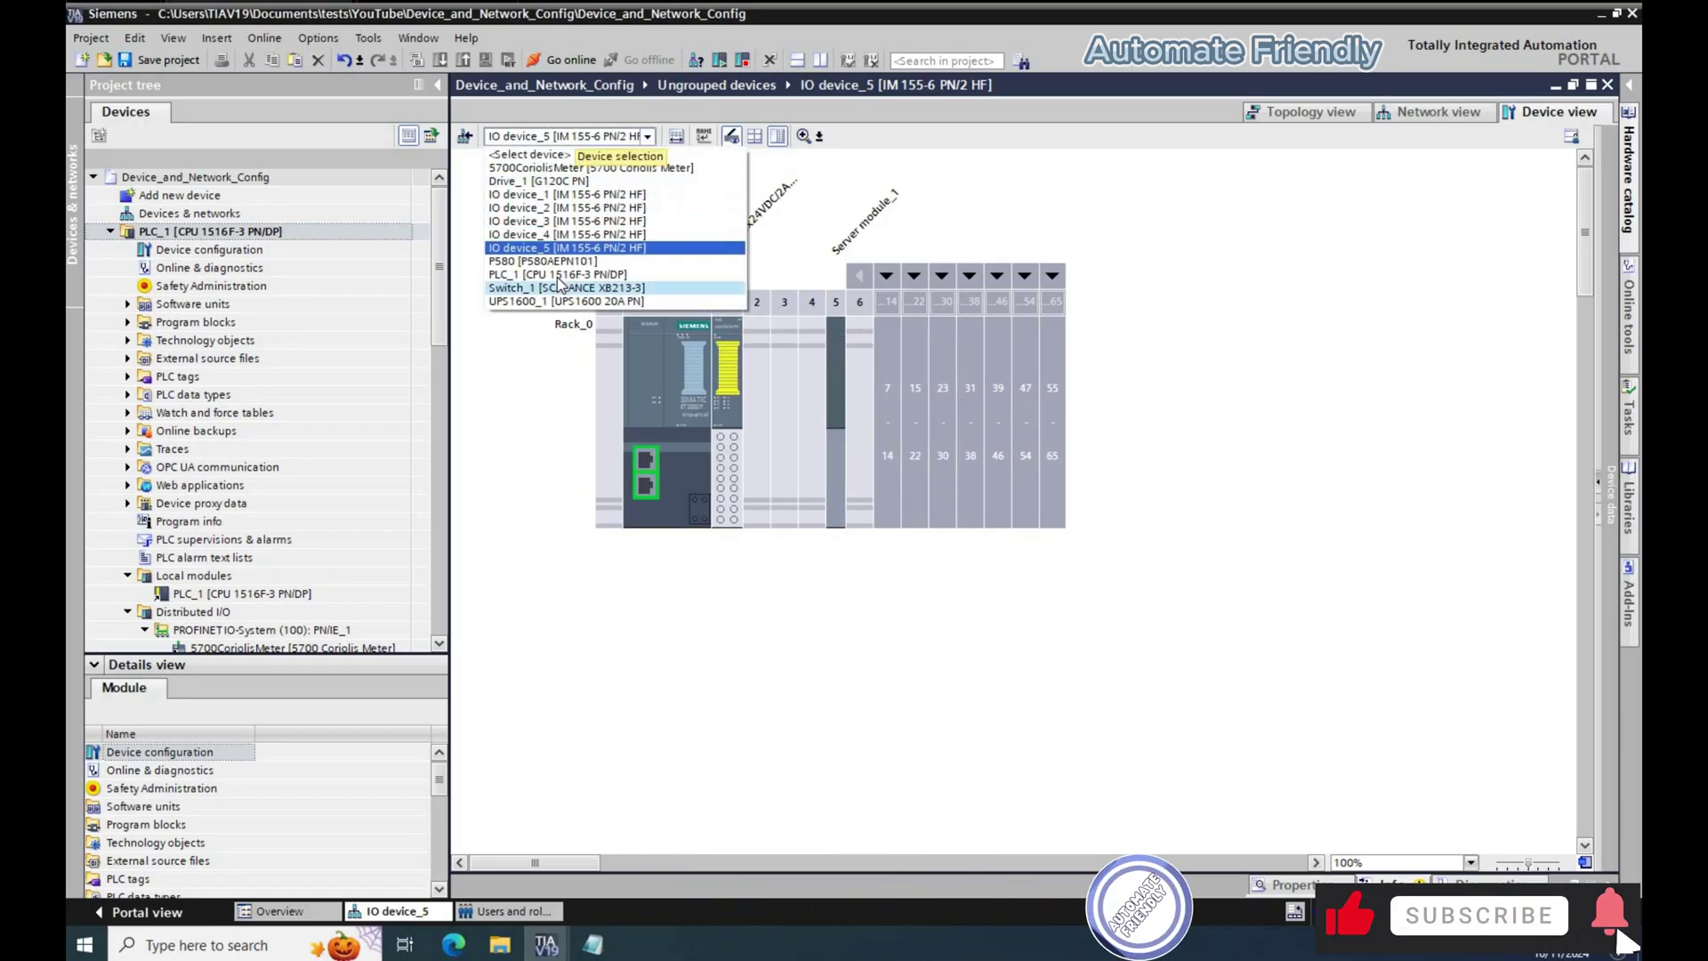
pyautogui.click(560, 274)
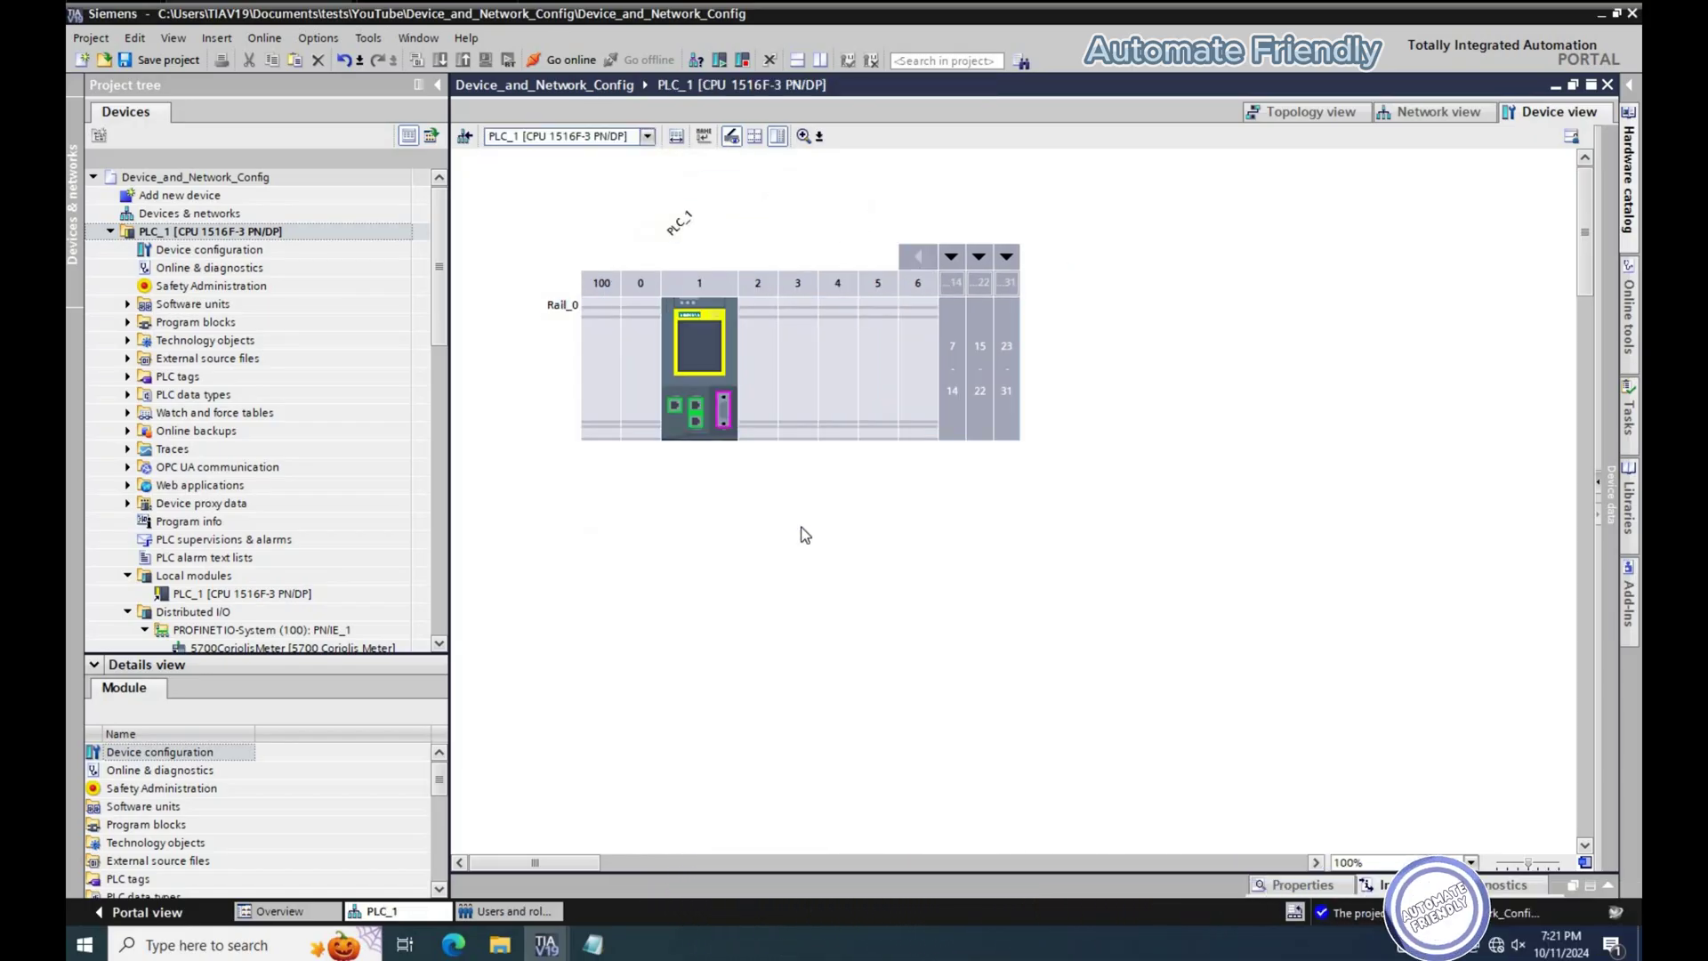